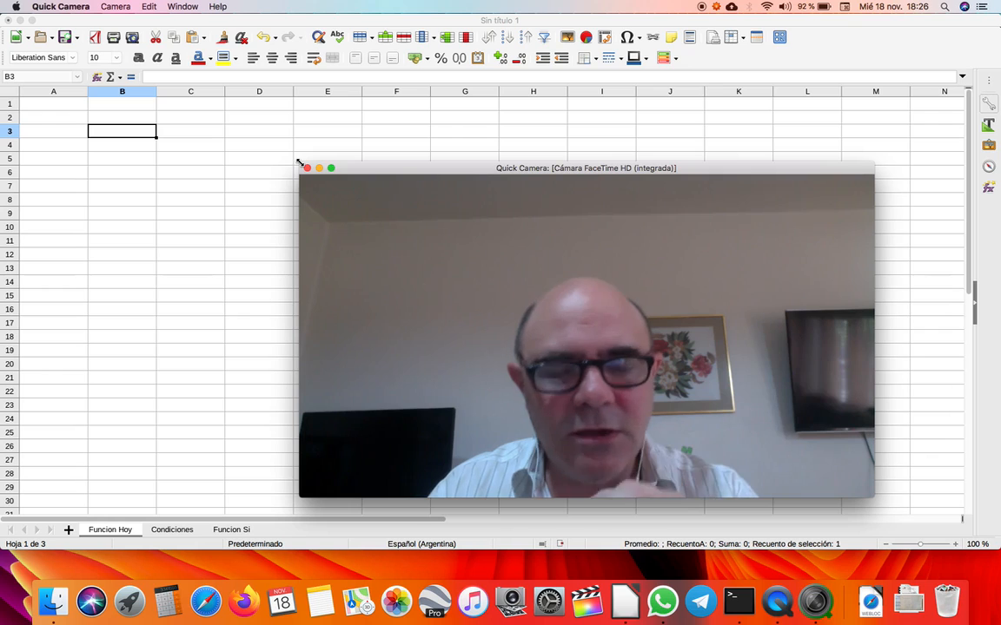
{"action": "left_click_drag", "start_coordinate": [298, 162], "coordinate": [766, 387]}
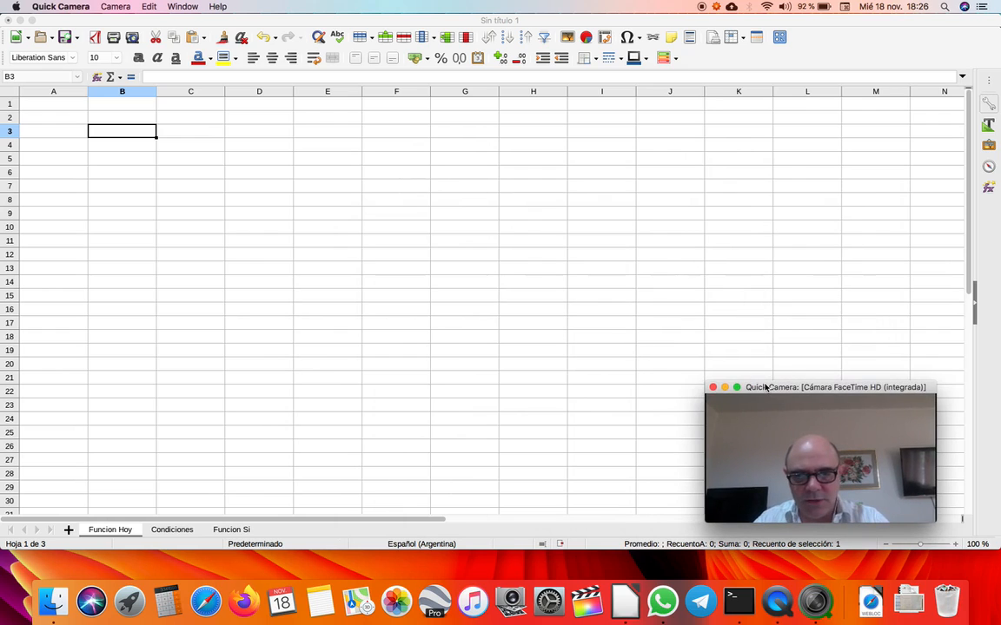
{"action": "left_click_drag", "start_coordinate": [837, 425], "coordinate": [528, 241]}
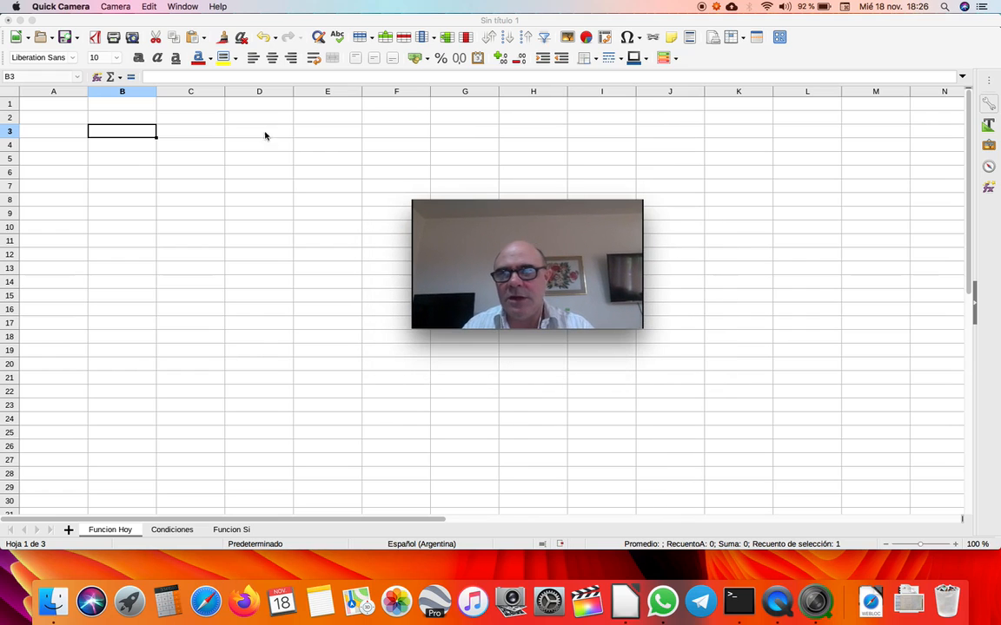
{"action": "left_click", "coordinate": [137, 148]}
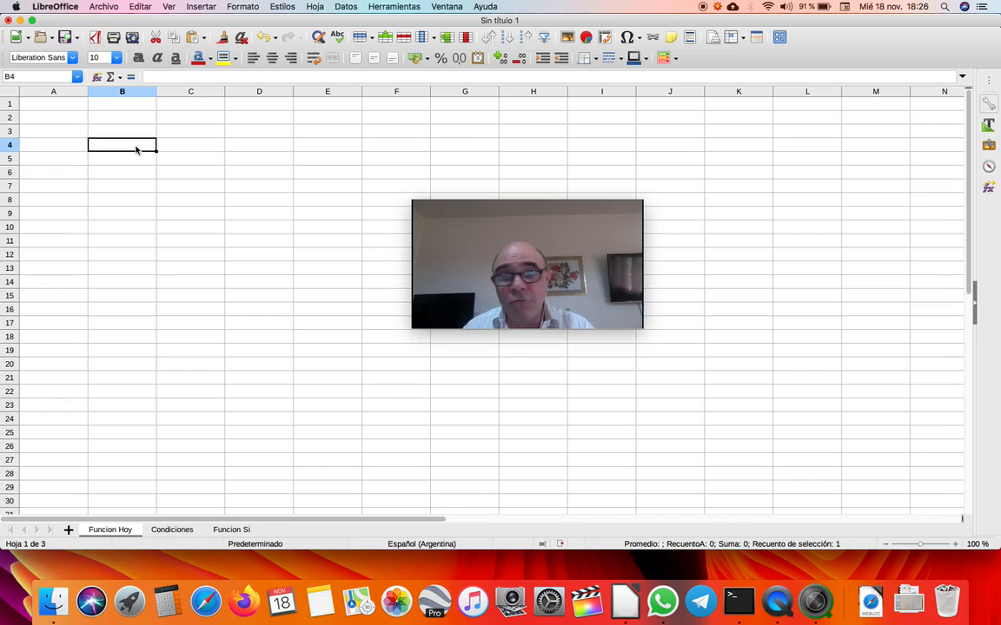
{"action": "left_click", "coordinate": [440, 207]}
{"action": "left_click_drag", "start_coordinate": [489, 237], "coordinate": [609, 237]}
{"action": "left_click", "coordinate": [333, 216]}
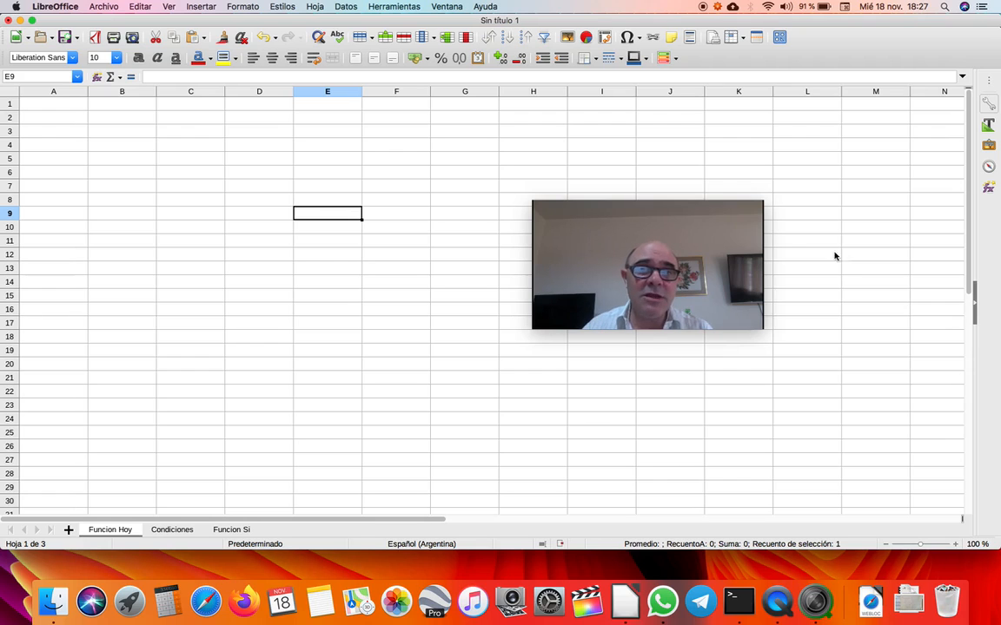
{"action": "left_click_drag", "start_coordinate": [697, 241], "coordinate": [521, 119]}
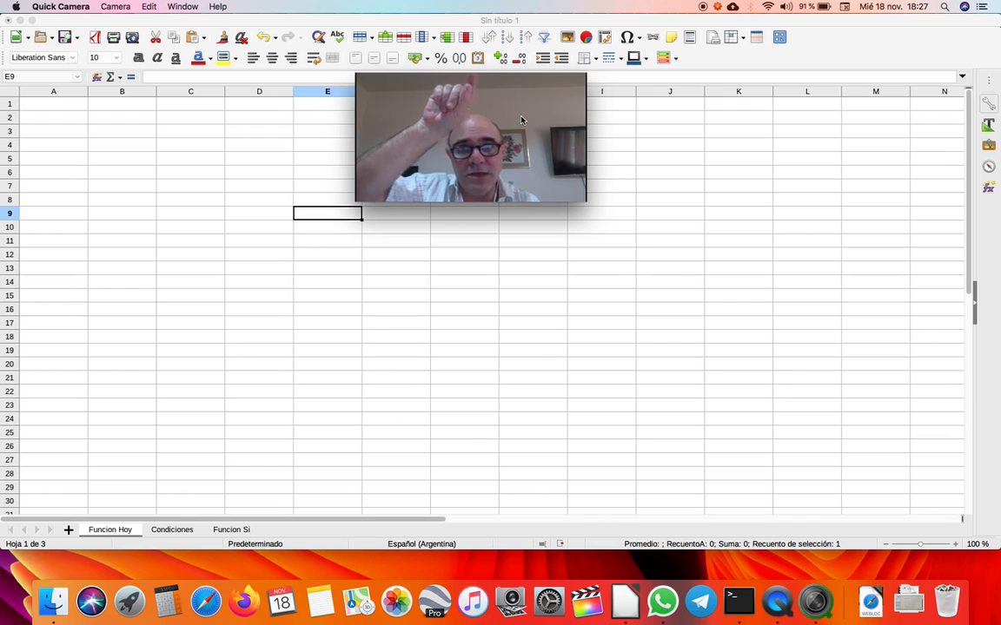
{"action": "left_click_drag", "start_coordinate": [521, 120], "coordinate": [694, 294]}
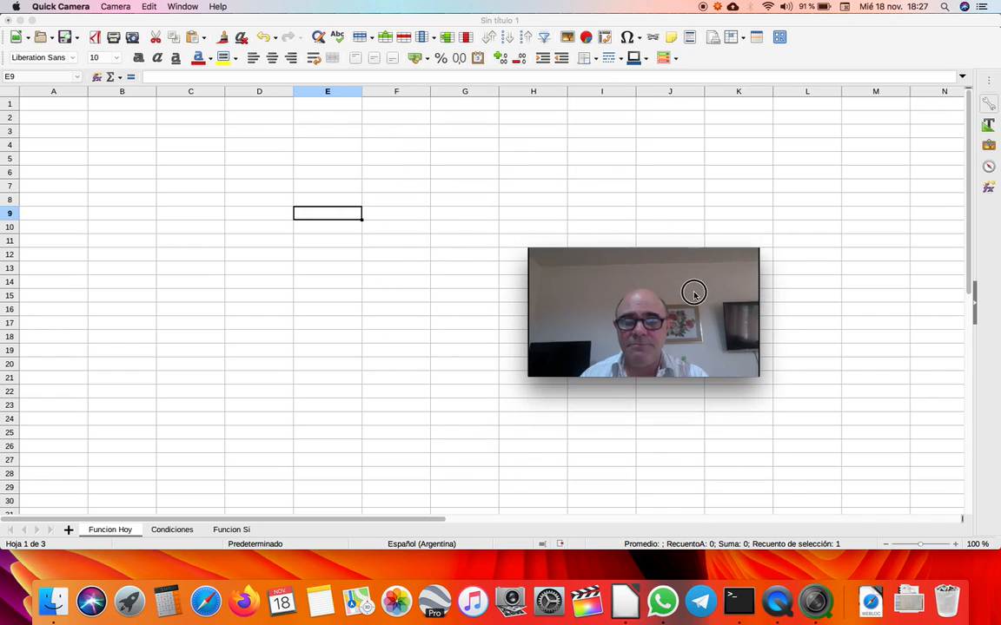
Step: Enter the date 10/11/2020 in cell E10 of the Funcion Hoy sheet
{"action": "left_click", "coordinate": [306, 229]}
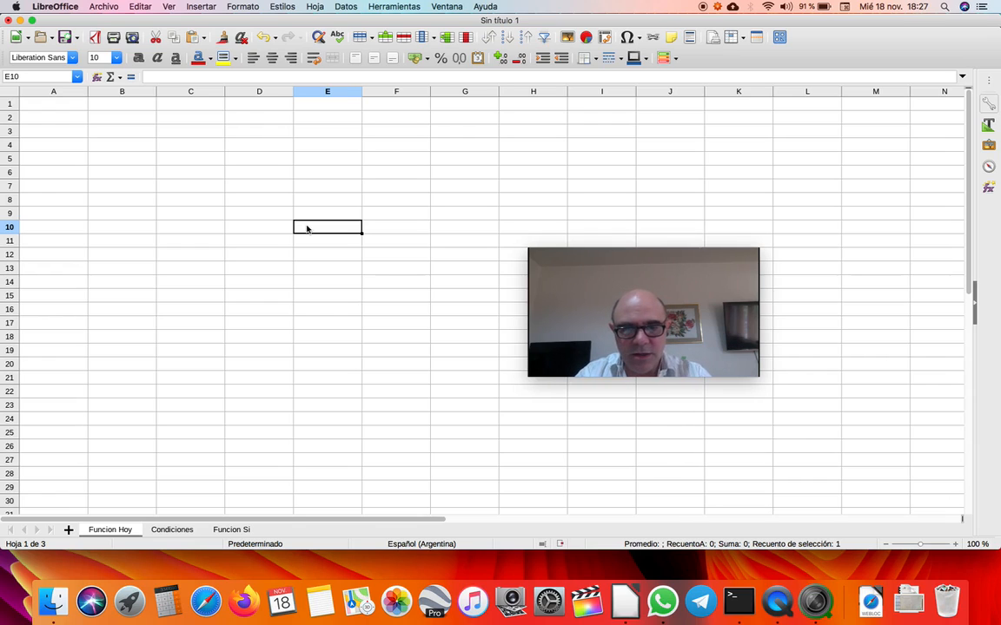
{"action": "type", "text": "10/"}
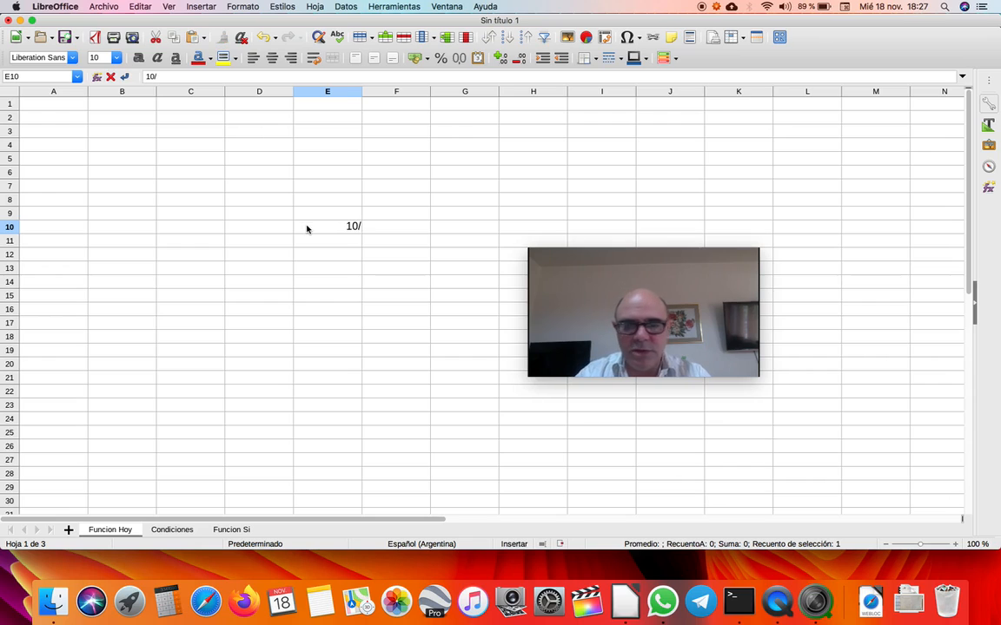
{"action": "type", "text": "11/2020"}
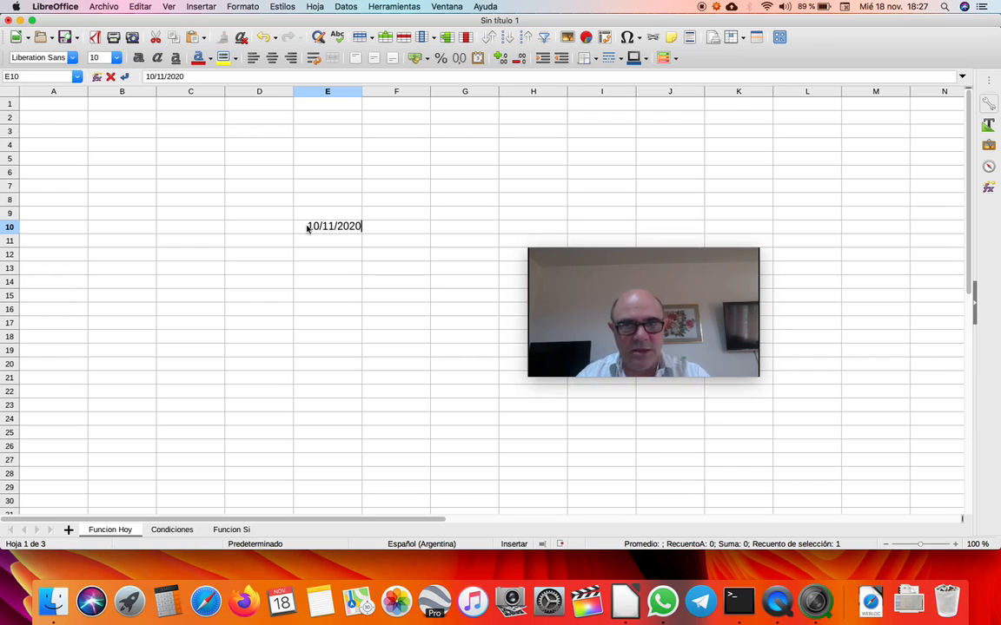
{"action": "key", "text": "Return"}
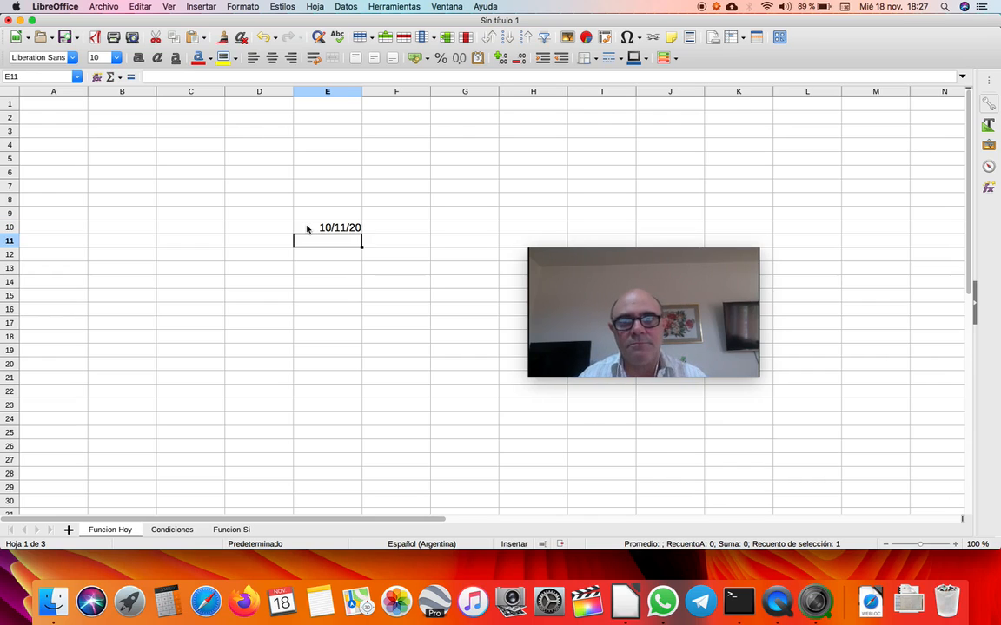
Step: Turn off Wi-Fi and mark the incoming message notification as read
{"action": "left_click_drag", "start_coordinate": [674, 271], "coordinate": [400, 280]}
{"action": "left_click", "coordinate": [330, 225]}
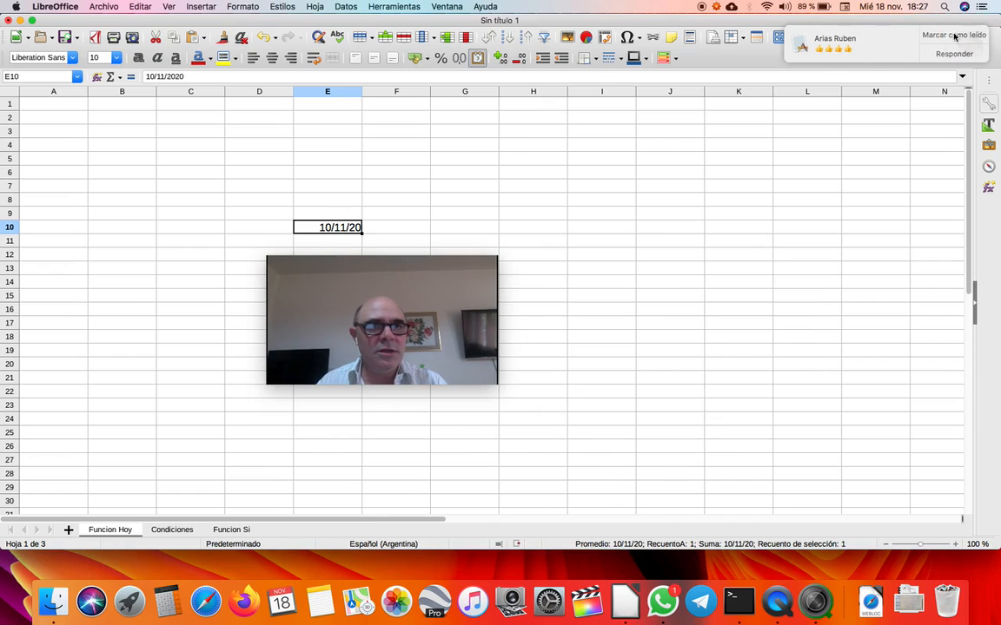
{"action": "left_click", "coordinate": [765, 6]}
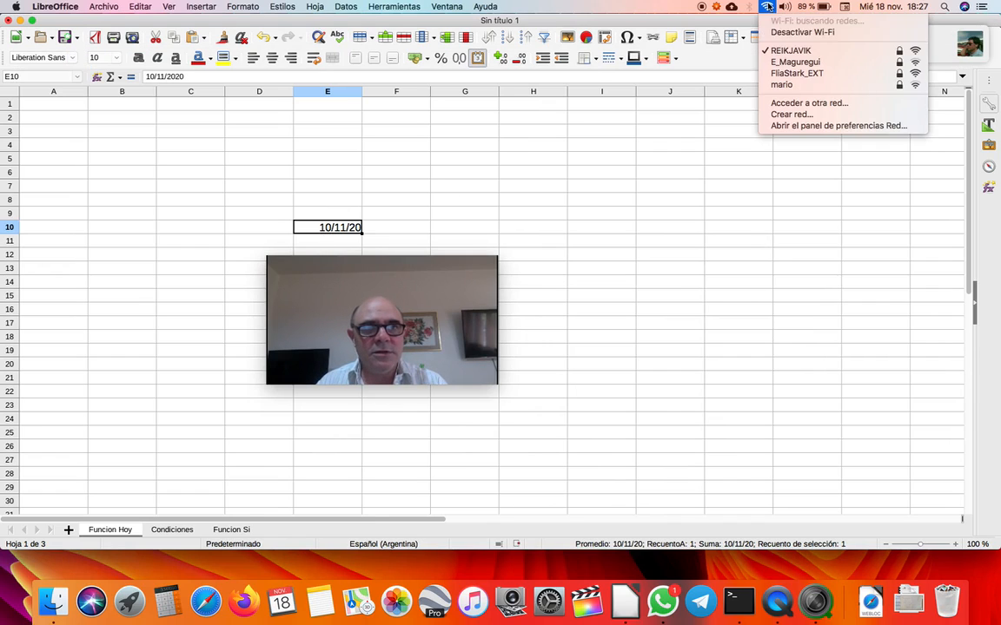
{"action": "left_click", "coordinate": [803, 33]}
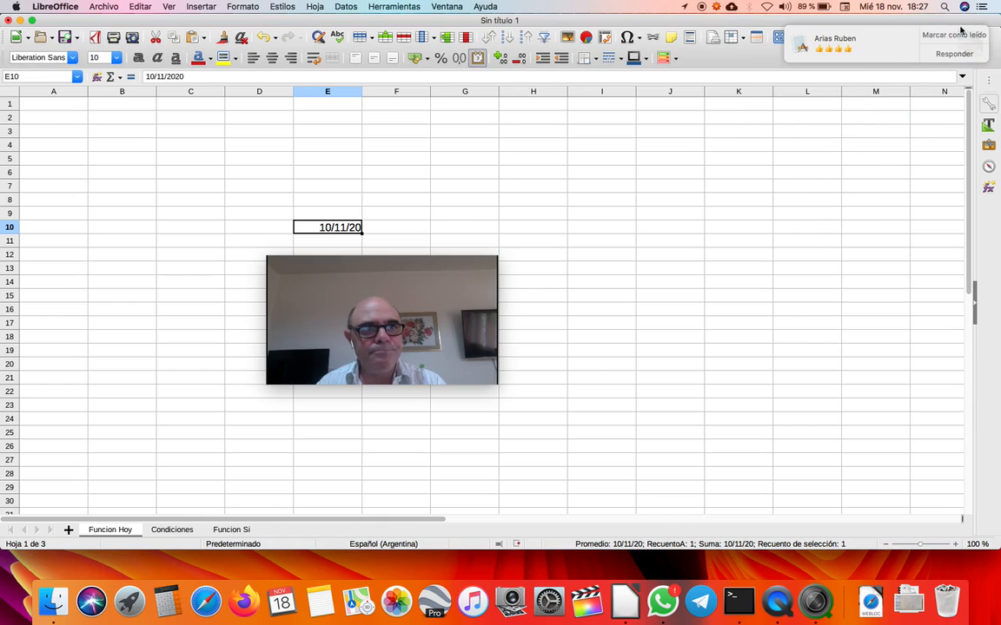
{"action": "left_click", "coordinate": [945, 37]}
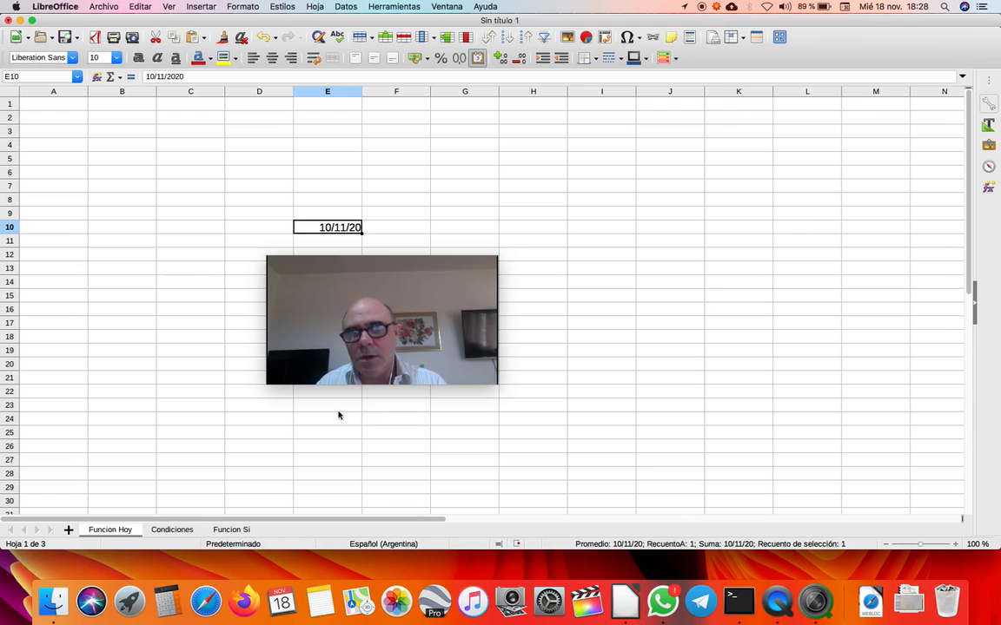
{"action": "left_click_drag", "start_coordinate": [349, 280], "coordinate": [283, 337]}
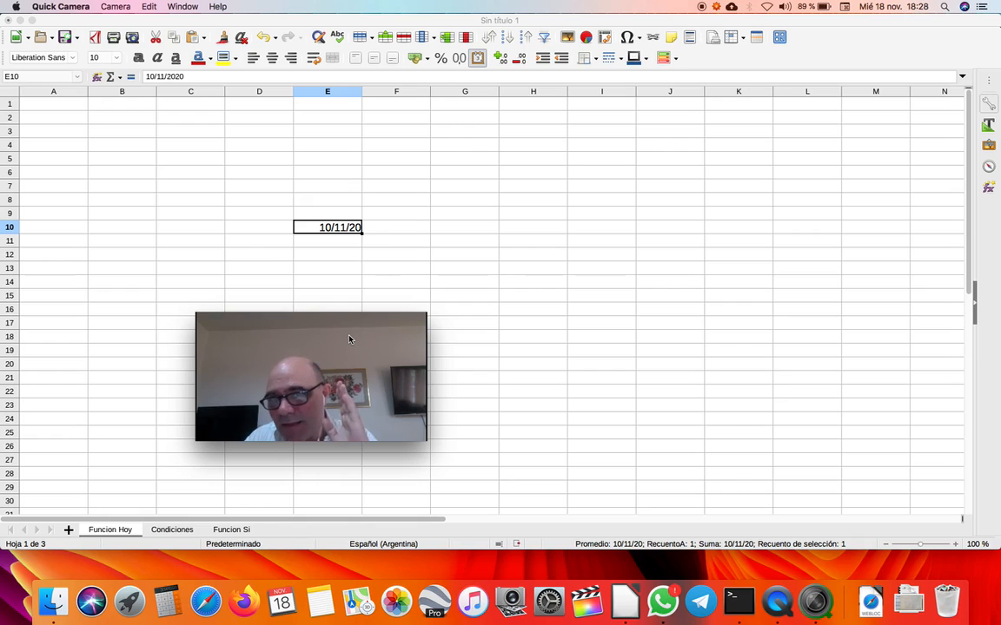
{"action": "left_click_drag", "start_coordinate": [349, 339], "coordinate": [566, 289]}
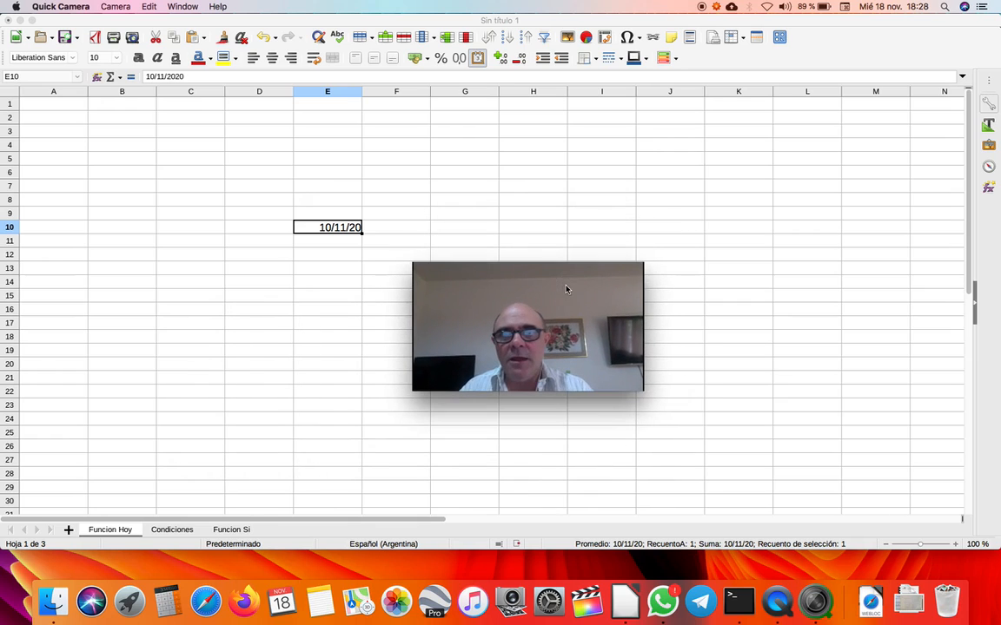
Step: Format cell E10 with the date format 31/12/1999 (DD/MM/AAAA) so the year has four digits
{"action": "left_click", "coordinate": [344, 229]}
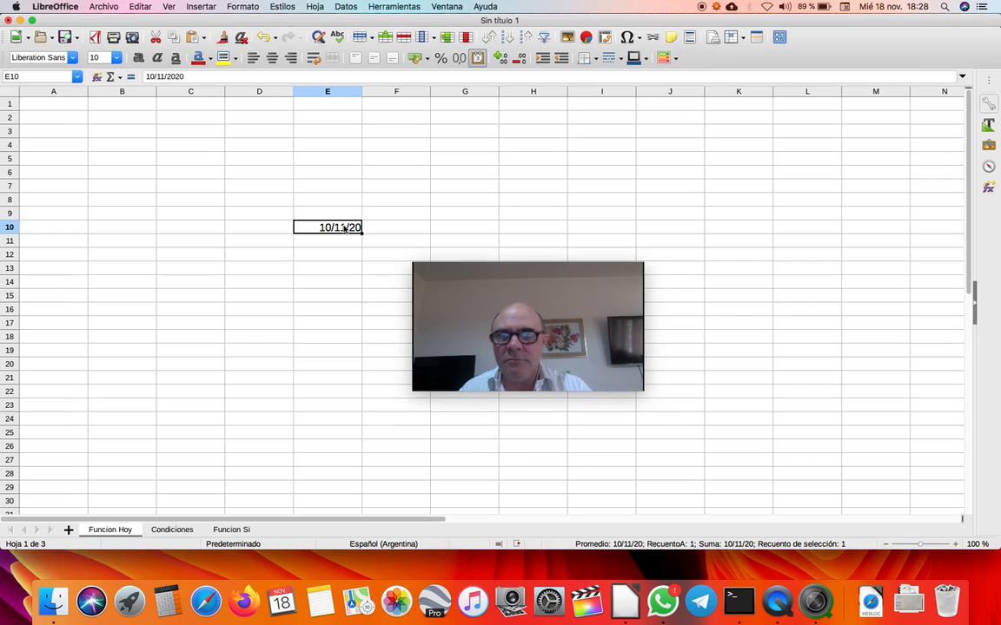
{"action": "right_click", "coordinate": [345, 228]}
{"action": "left_click_drag", "start_coordinate": [444, 269], "coordinate": [598, 297]}
{"action": "right_click", "coordinate": [313, 235]}
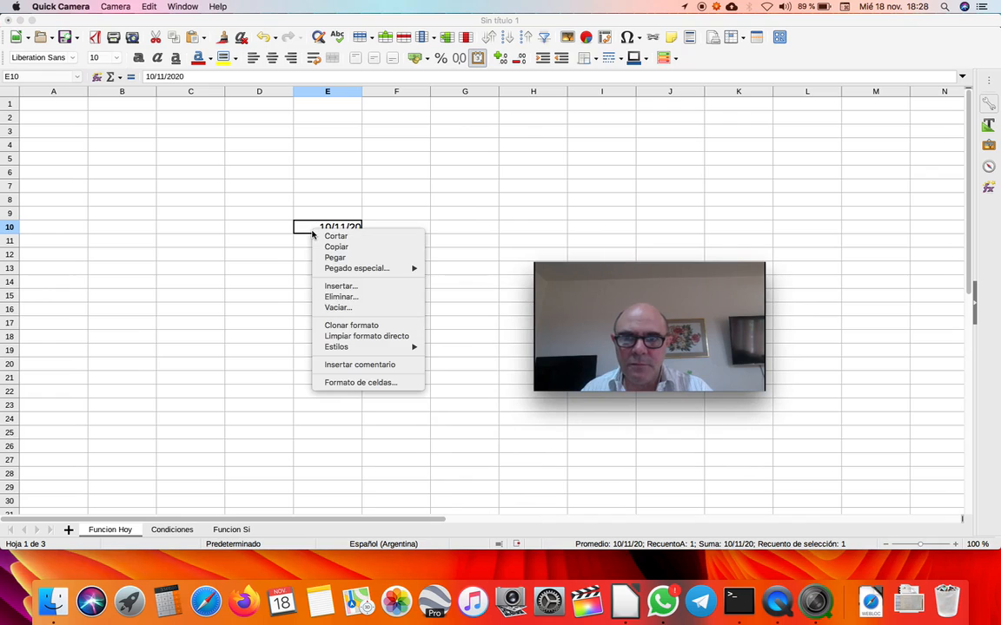
{"action": "left_click", "coordinate": [362, 383]}
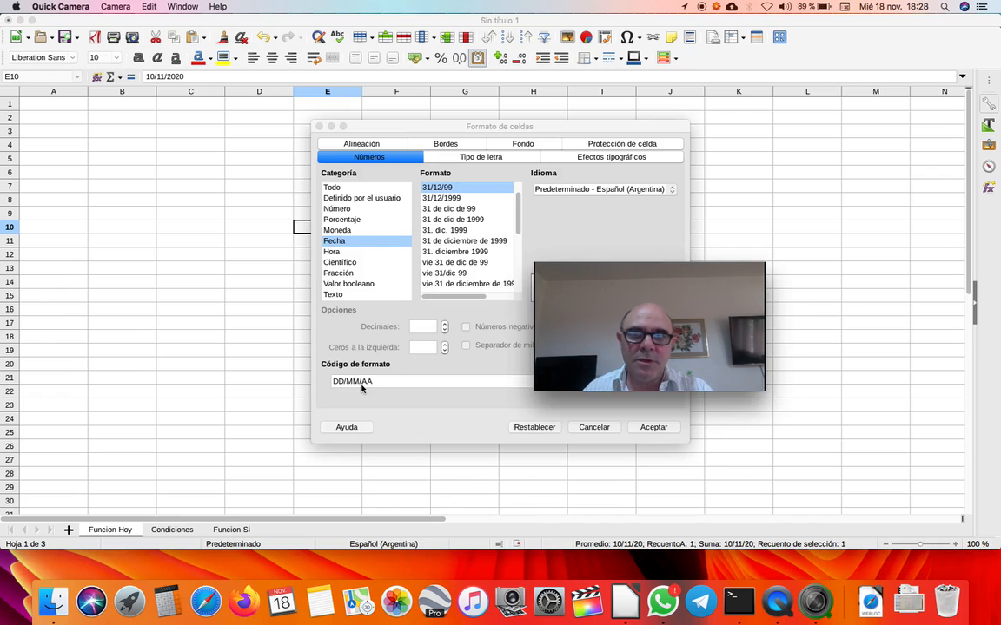
{"action": "left_click_drag", "start_coordinate": [617, 350], "coordinate": [834, 271]}
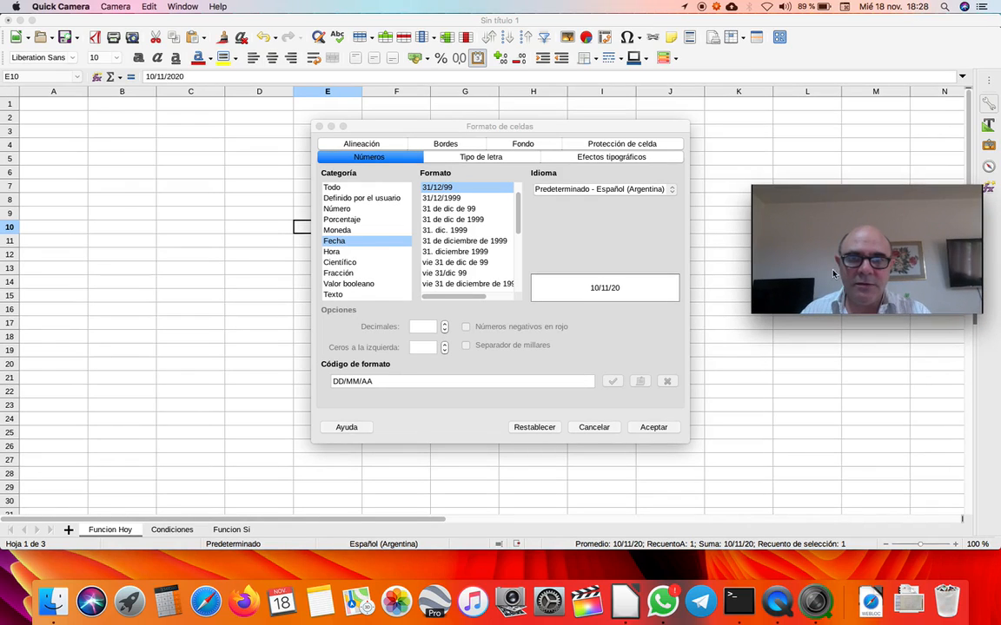
{"action": "left_click_drag", "start_coordinate": [794, 199], "coordinate": [405, 351]}
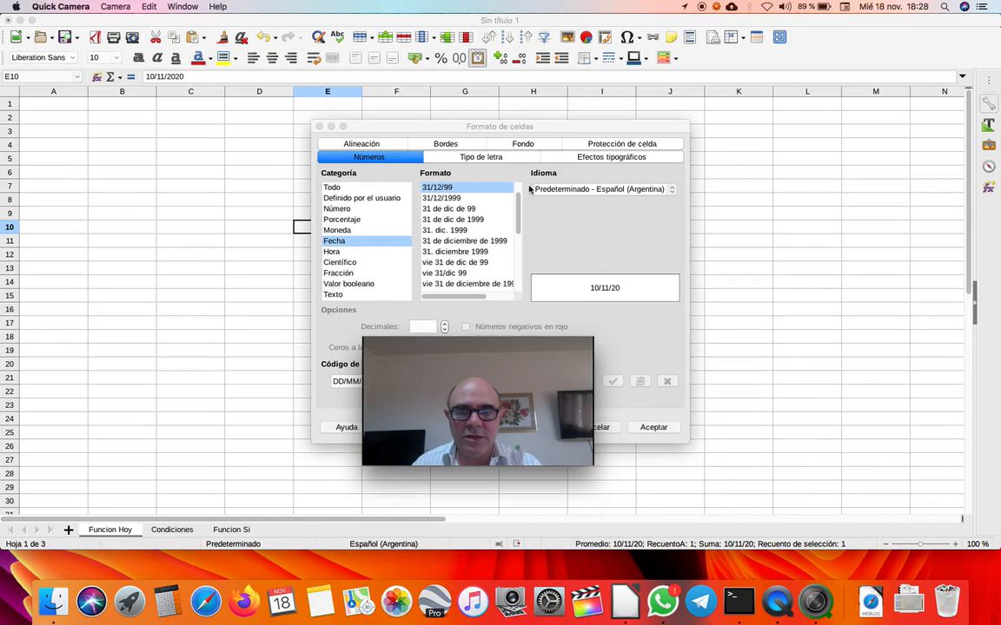
{"action": "left_click_drag", "start_coordinate": [450, 402], "coordinate": [792, 262]}
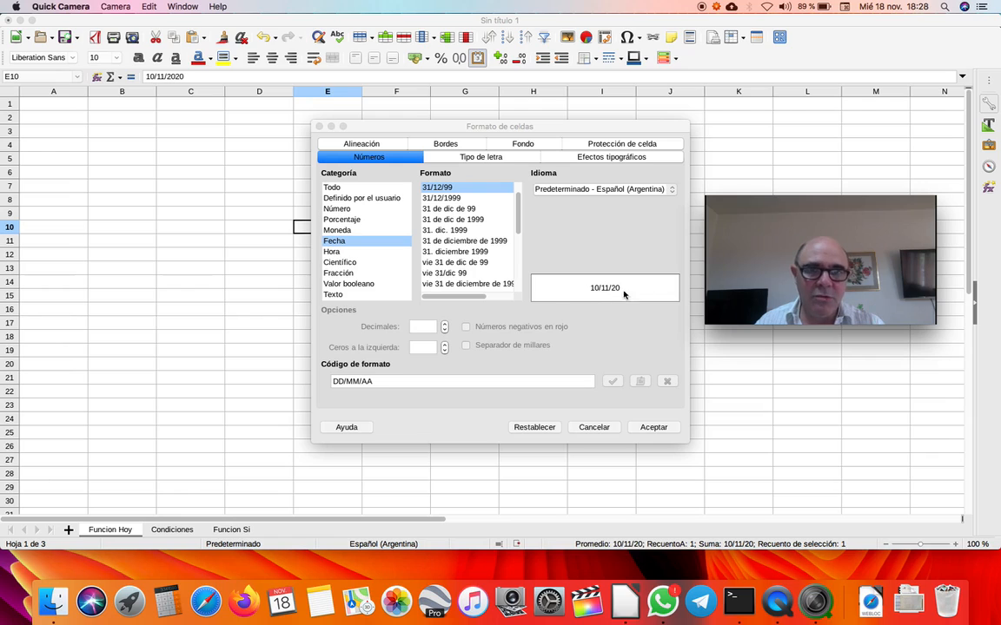
{"action": "left_click", "coordinate": [450, 200]}
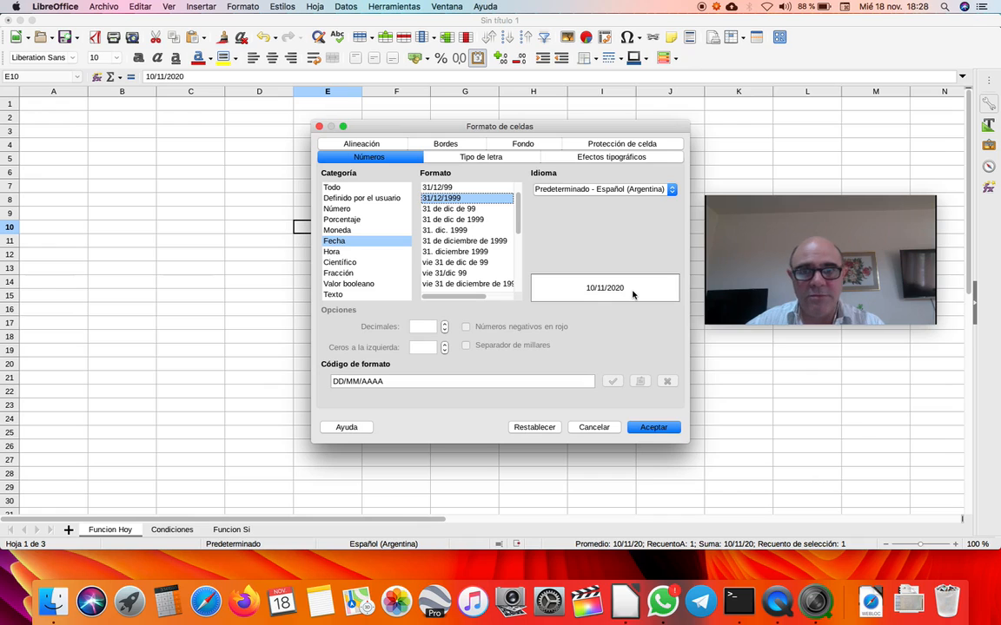
{"action": "mouse_move", "coordinate": [423, 127]}
{"action": "left_mouse_down"}
{"action": "mouse_move", "coordinate": [424, 346]}
{"action": "mouse_move", "coordinate": [416, 262]}
{"action": "mouse_move", "coordinate": [394, 246]}
{"action": "mouse_move", "coordinate": [460, 129]}
{"action": "mouse_move", "coordinate": [433, 125]}
{"action": "left_mouse_up"}
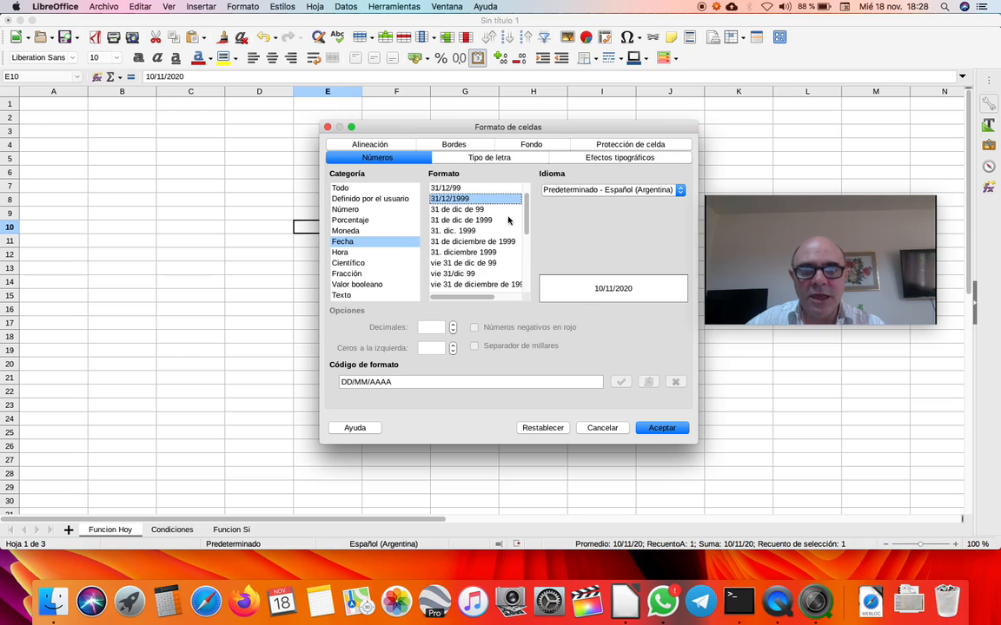
{"action": "left_click", "coordinate": [484, 253]}
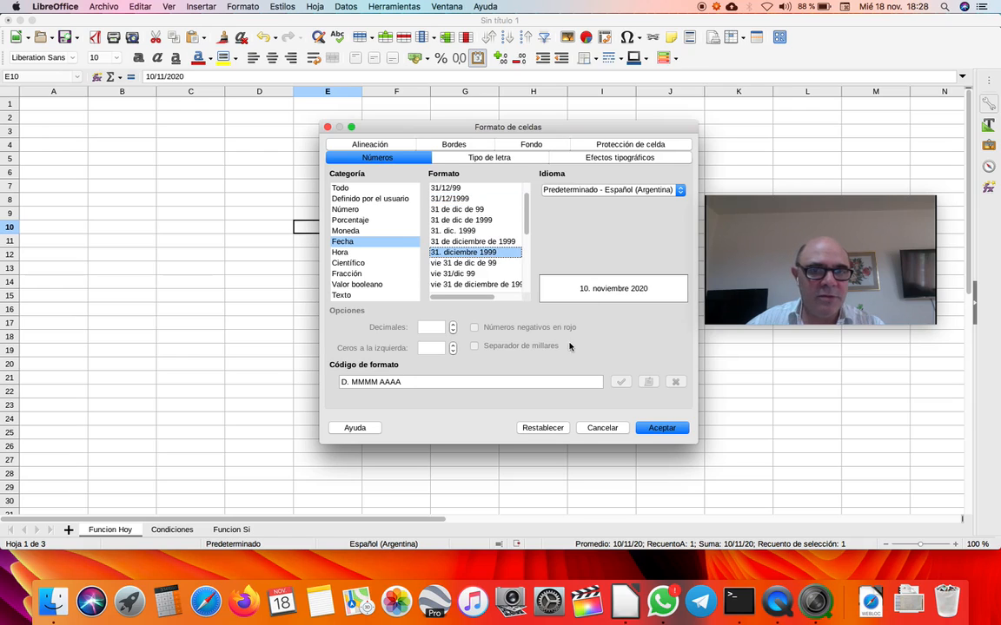
{"action": "left_click", "coordinate": [449, 188]}
{"action": "left_click", "coordinate": [458, 199]}
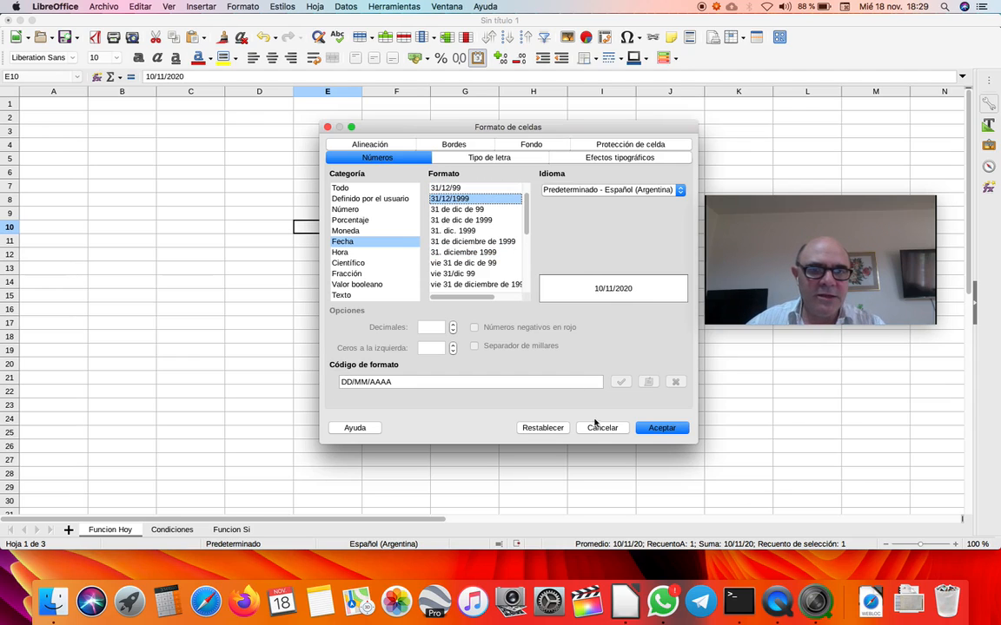
{"action": "left_click", "coordinate": [662, 430]}
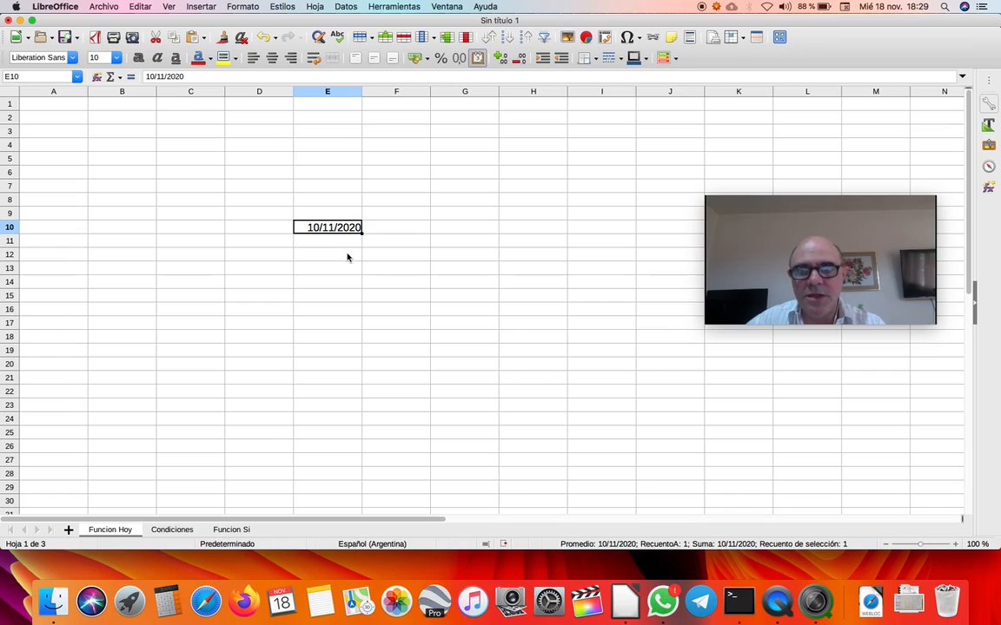
Step: Change the day of the date in cell E10 to 18, giving 18/11/2020
{"action": "double_click", "coordinate": [314, 228]}
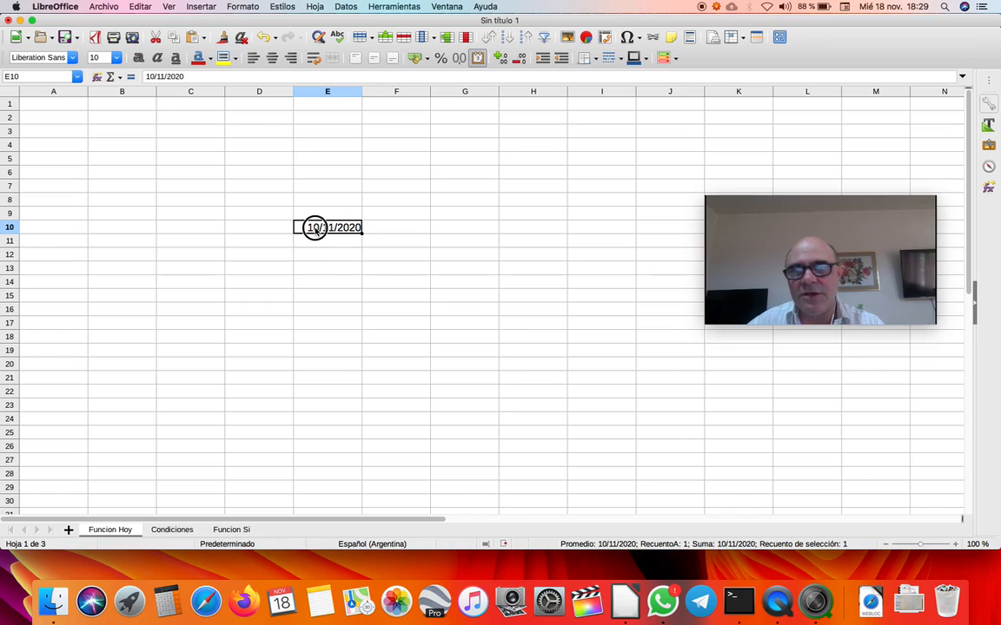
{"action": "key", "text": "shift+Right"}
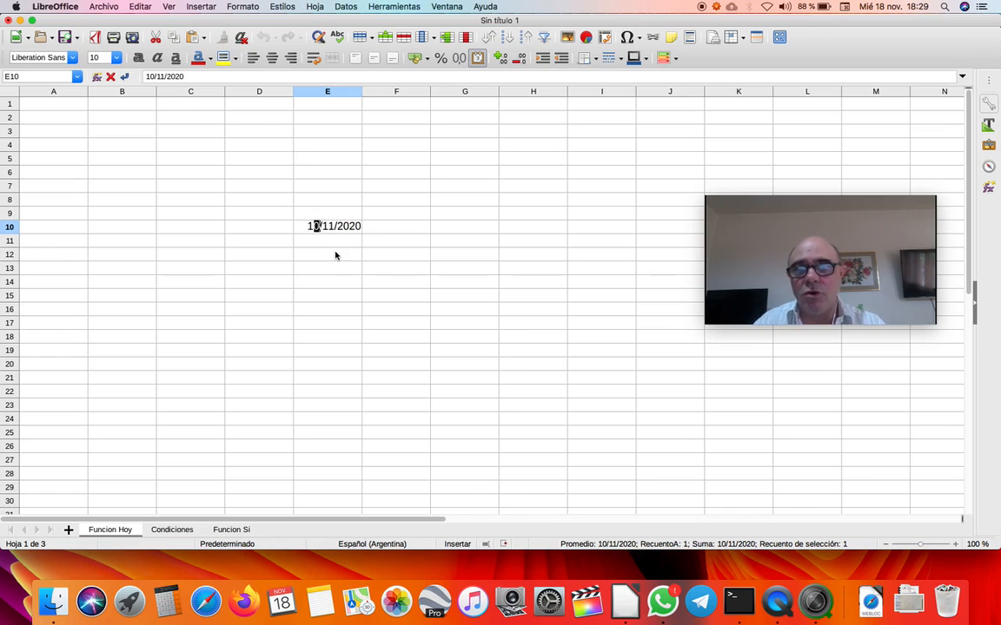
{"action": "type", "text": "8"}
{"action": "key", "text": "Return"}
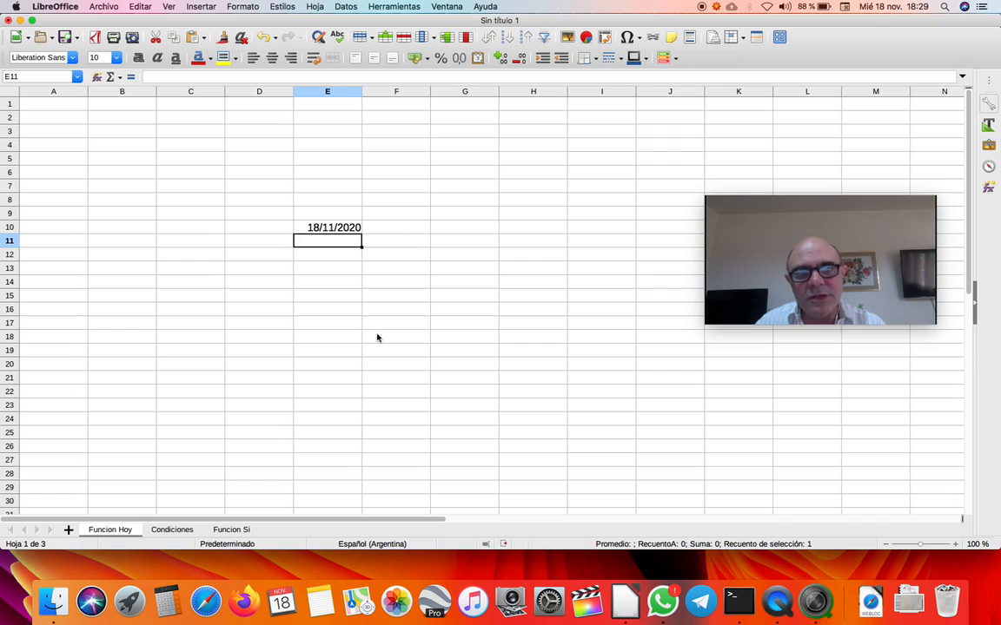
{"action": "left_click_drag", "start_coordinate": [778, 286], "coordinate": [152, 277]}
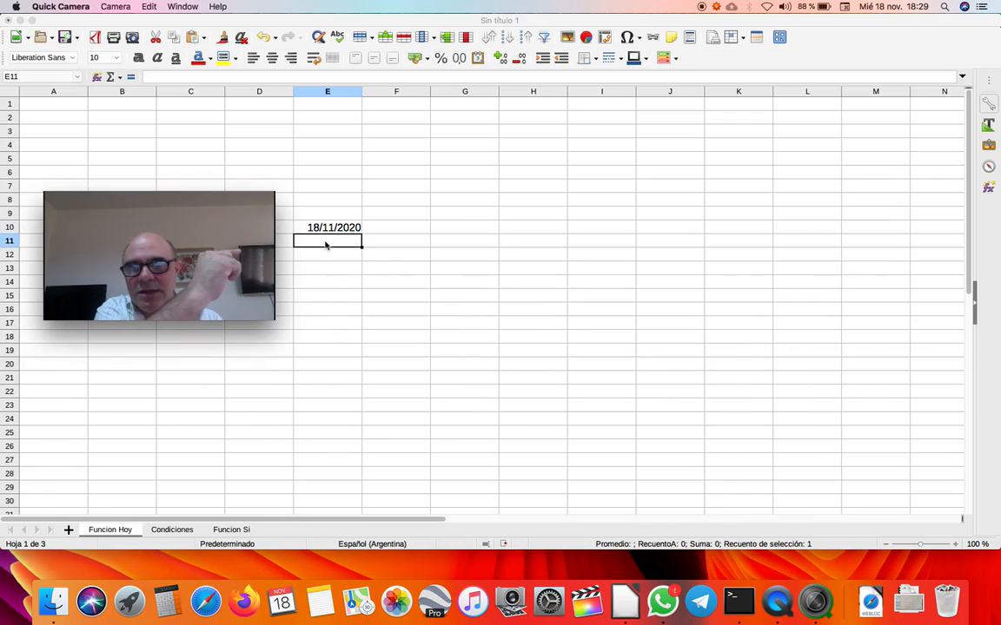
{"action": "left_click_drag", "start_coordinate": [105, 215], "coordinate": [311, 286]}
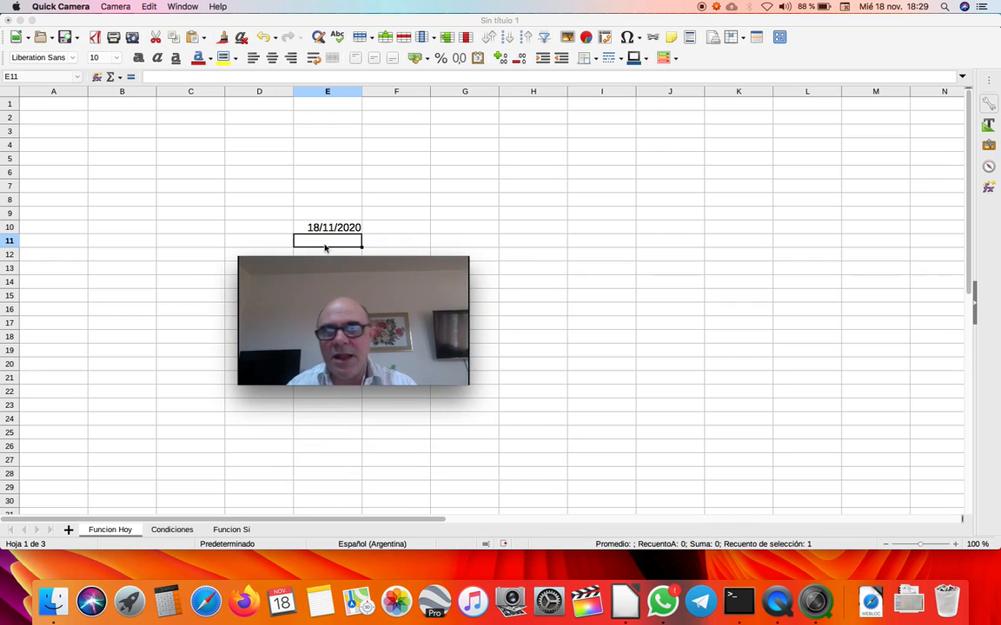
{"action": "left_click_drag", "start_coordinate": [345, 279], "coordinate": [333, 310]}
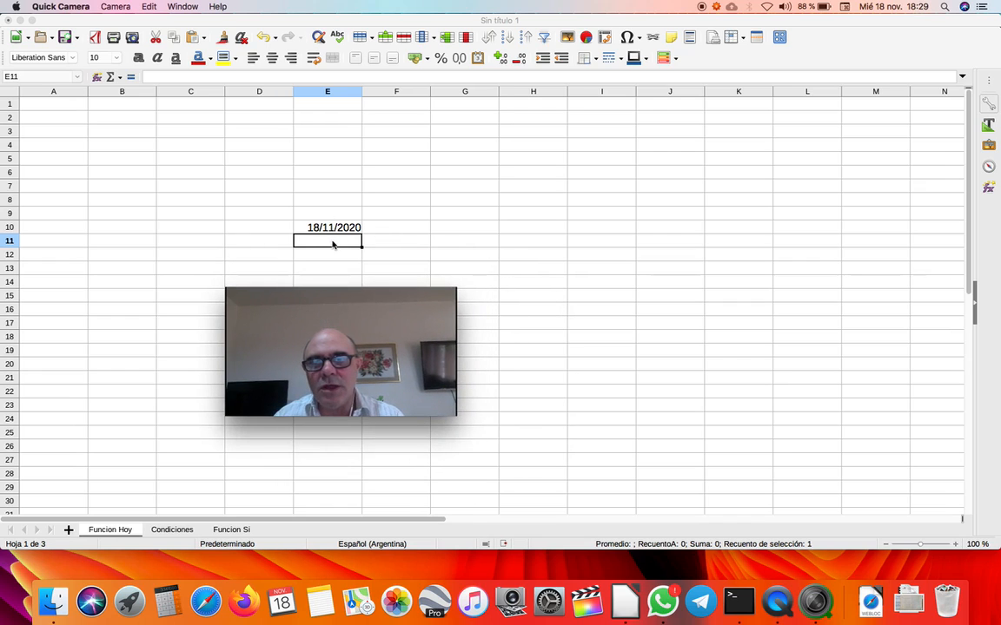
{"action": "left_click", "coordinate": [332, 244]}
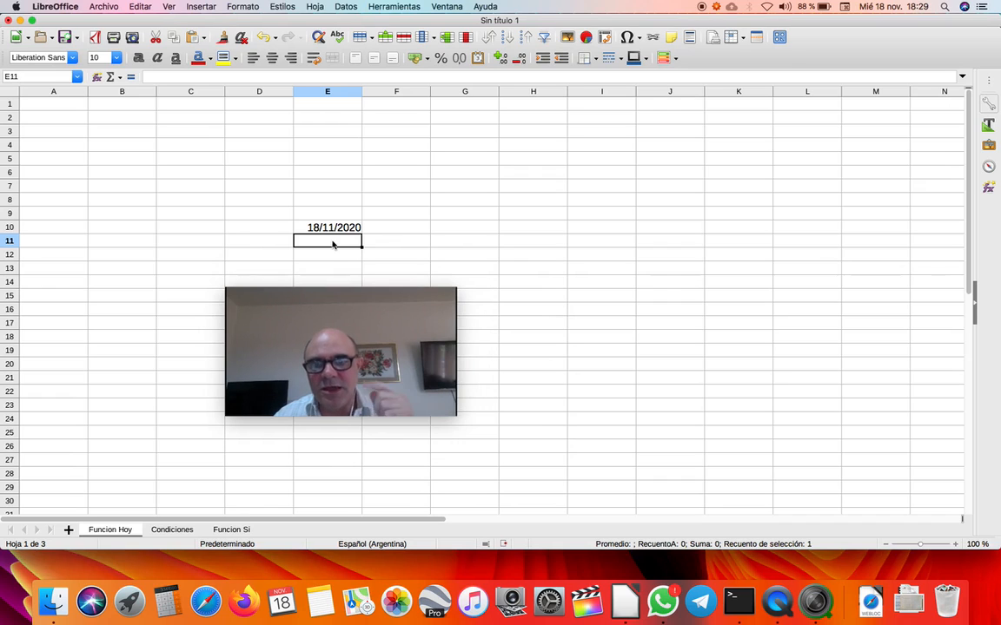
{"action": "left_click", "coordinate": [333, 243]}
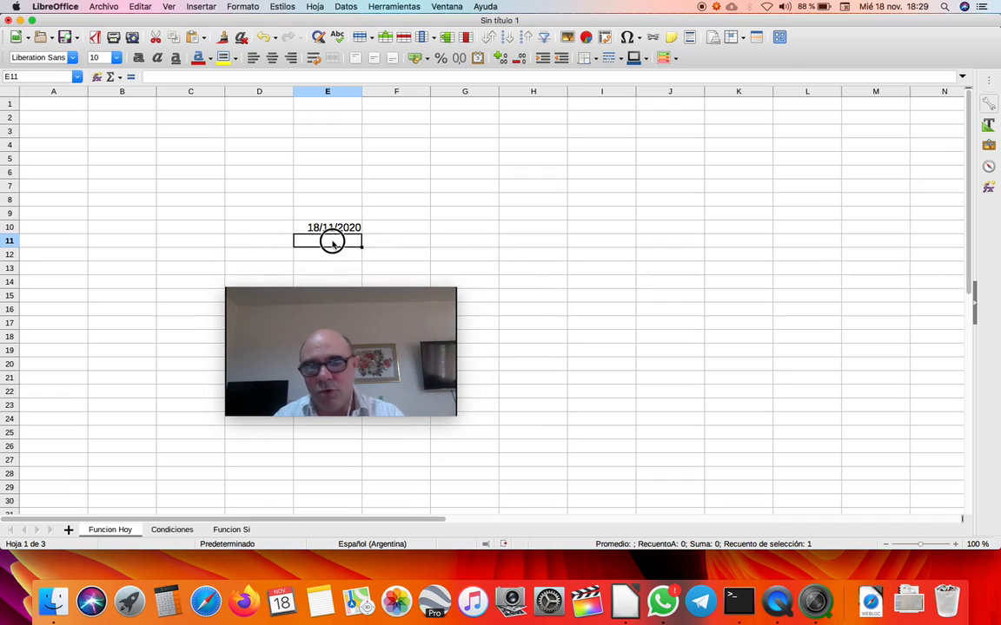
Step: Enter the formula =E10+1 in cell E11 to calculate the day after the date in E10
{"action": "type", "text": "="}
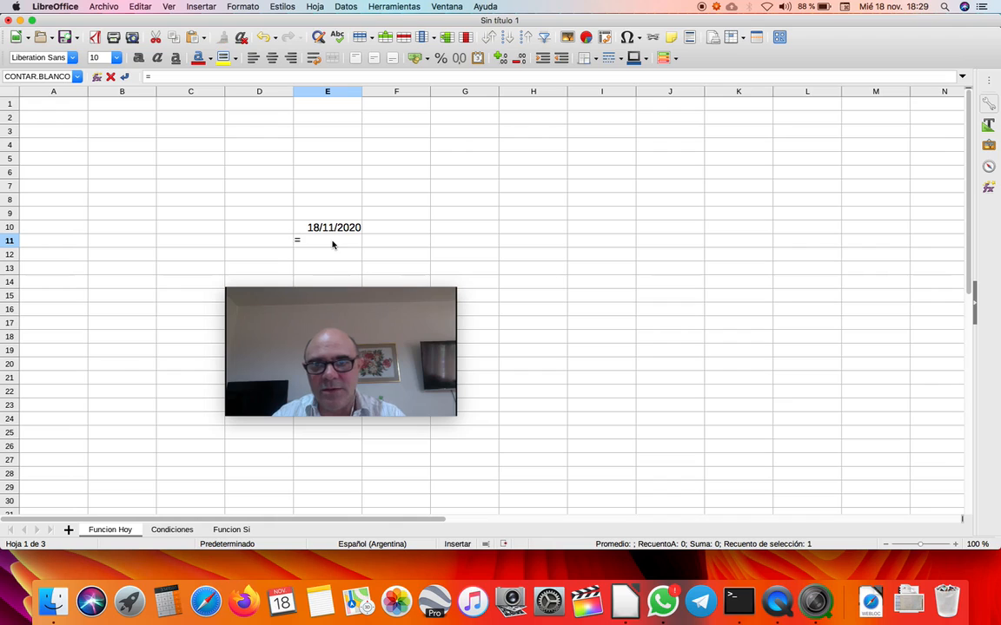
{"action": "left_click", "coordinate": [341, 231]}
{"action": "type", "text": "+1"}
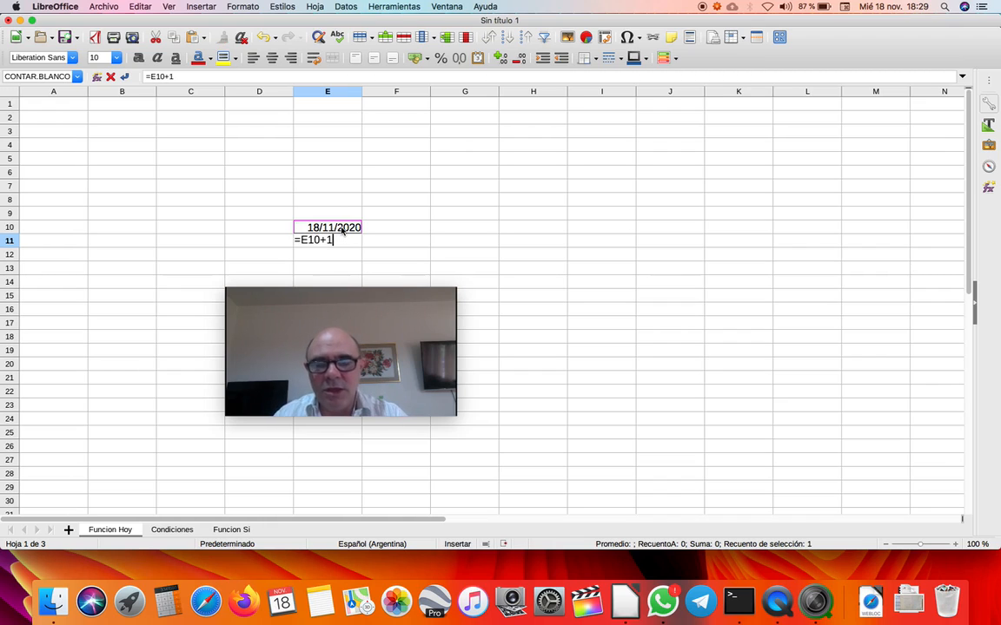
{"action": "key", "text": "Return"}
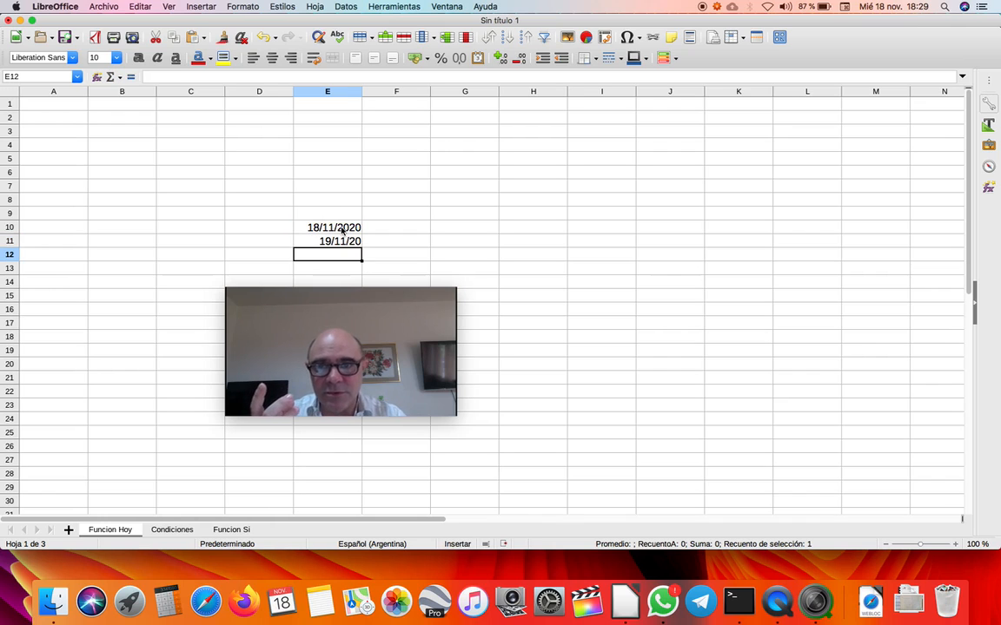
{"action": "left_click_drag", "start_coordinate": [339, 327], "coordinate": [491, 263]}
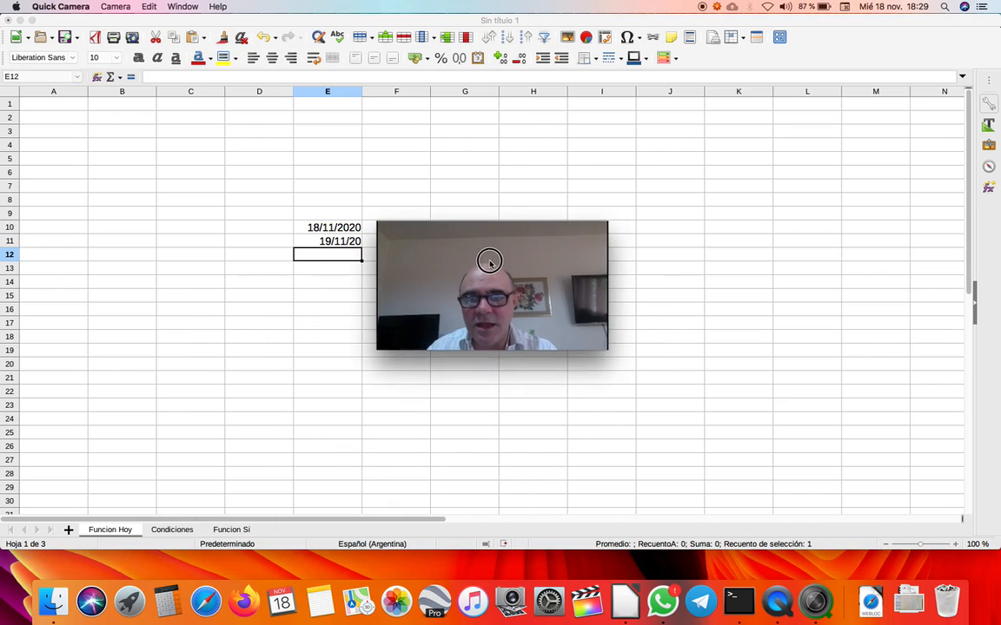
Step: Clone the date format of cell E10 onto cell E11 so its year has four digits
{"action": "left_click", "coordinate": [344, 244]}
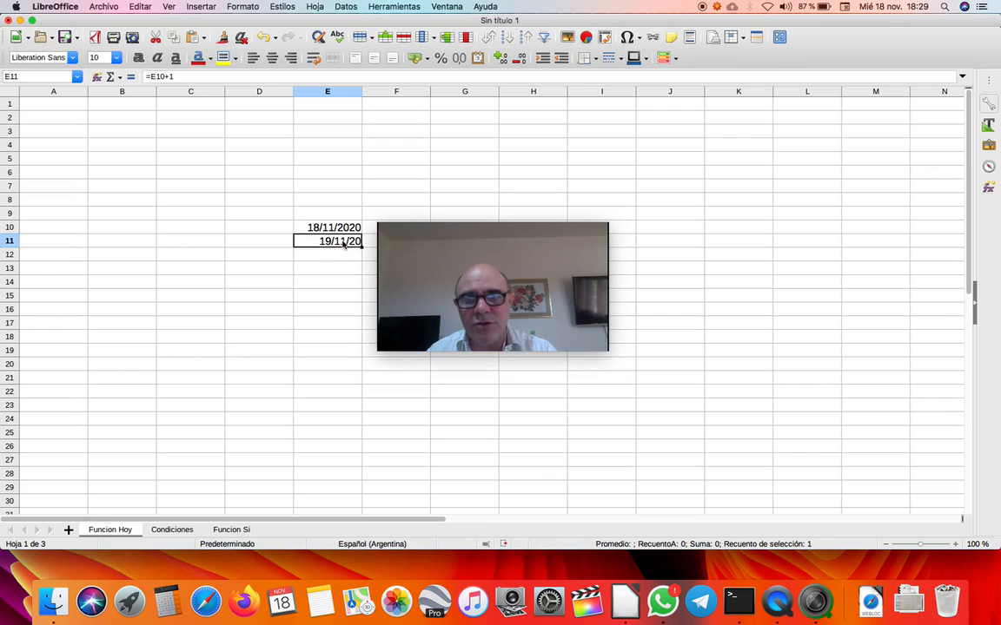
{"action": "left_click", "coordinate": [342, 229]}
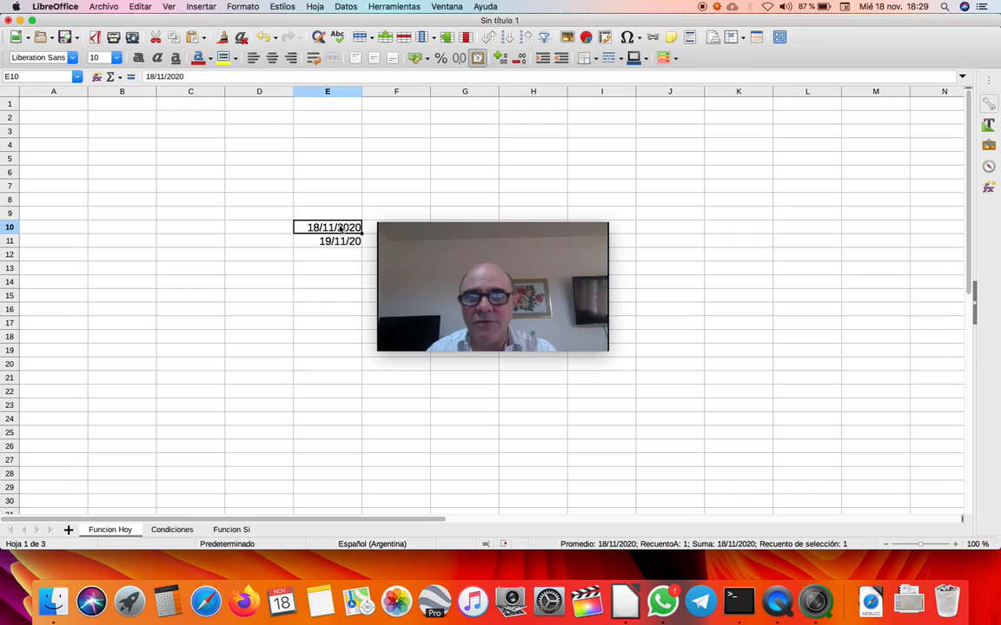
{"action": "left_click", "coordinate": [223, 36]}
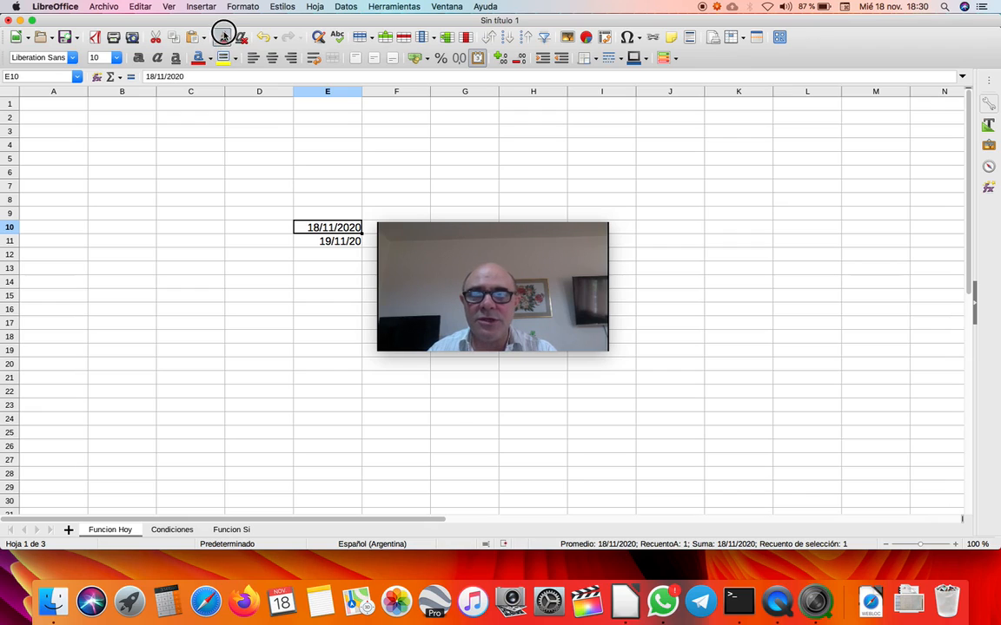
{"action": "left_click", "coordinate": [344, 241]}
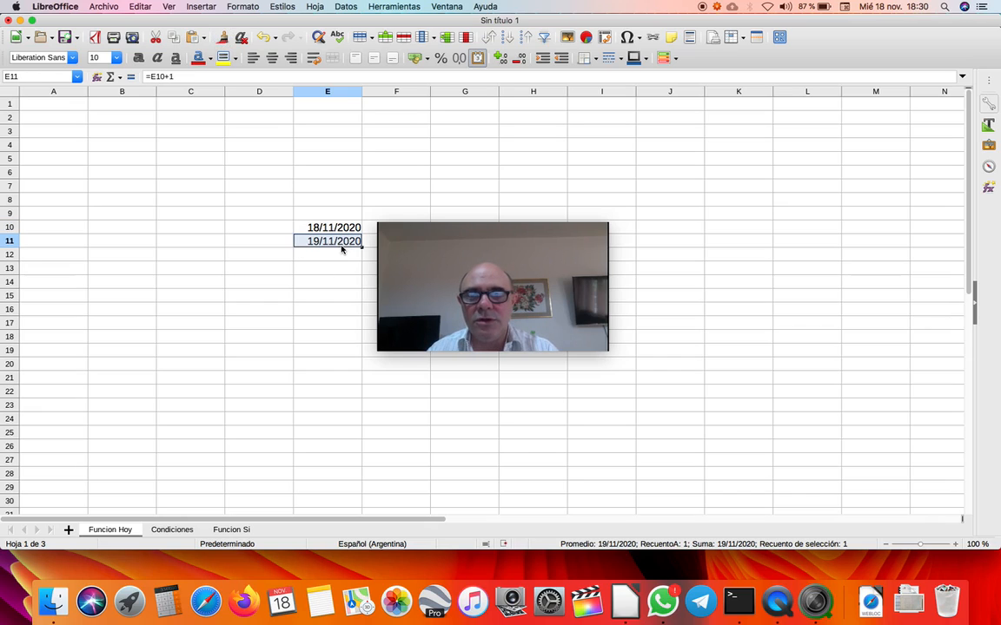
{"action": "left_click_drag", "start_coordinate": [410, 252], "coordinate": [477, 274]}
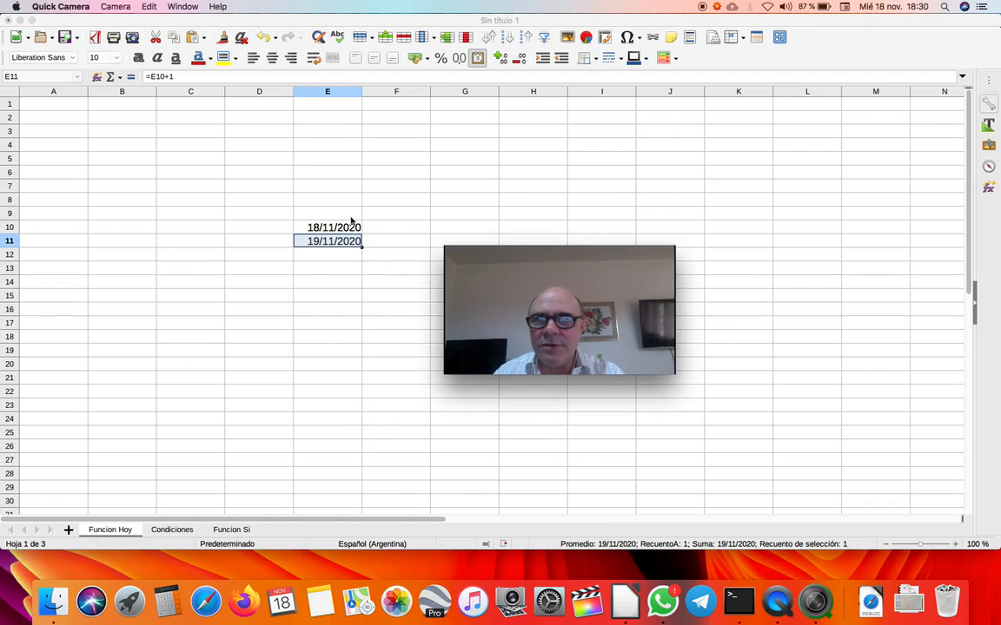
Step: Label the two dates by entering Hoy in cell D10 and Mañana in cell D11
{"action": "left_click", "coordinate": [244, 227]}
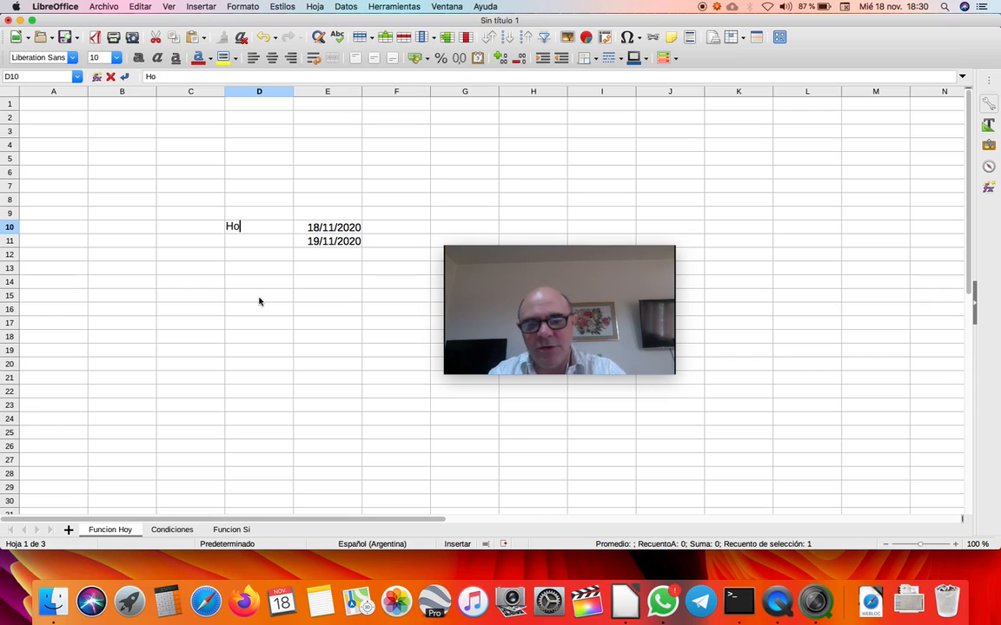
{"action": "type", "text": "Hoy"}
{"action": "key", "text": "Return"}
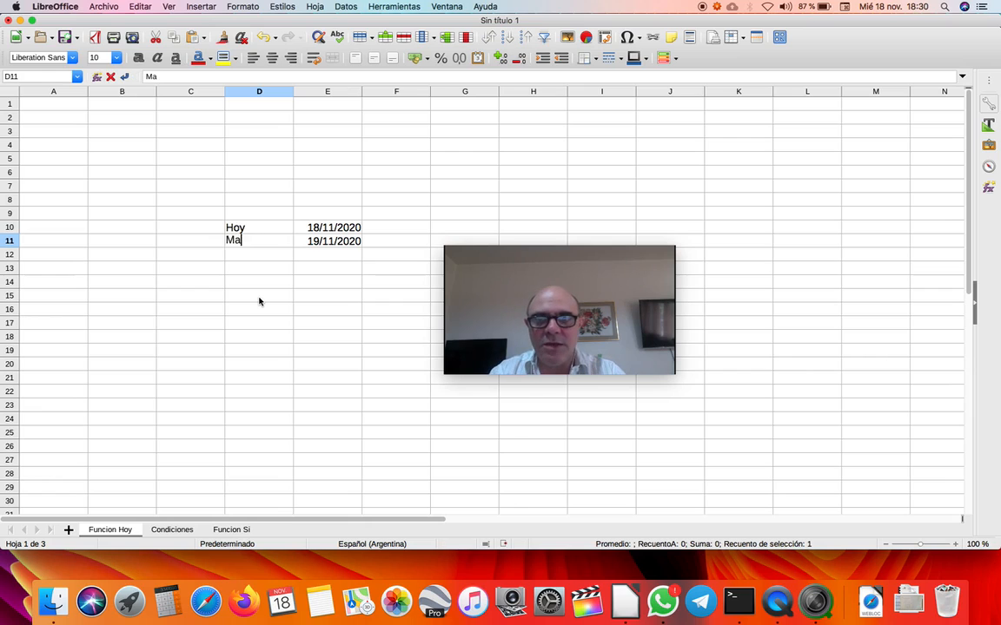
{"action": "key", "text": "Tab"}
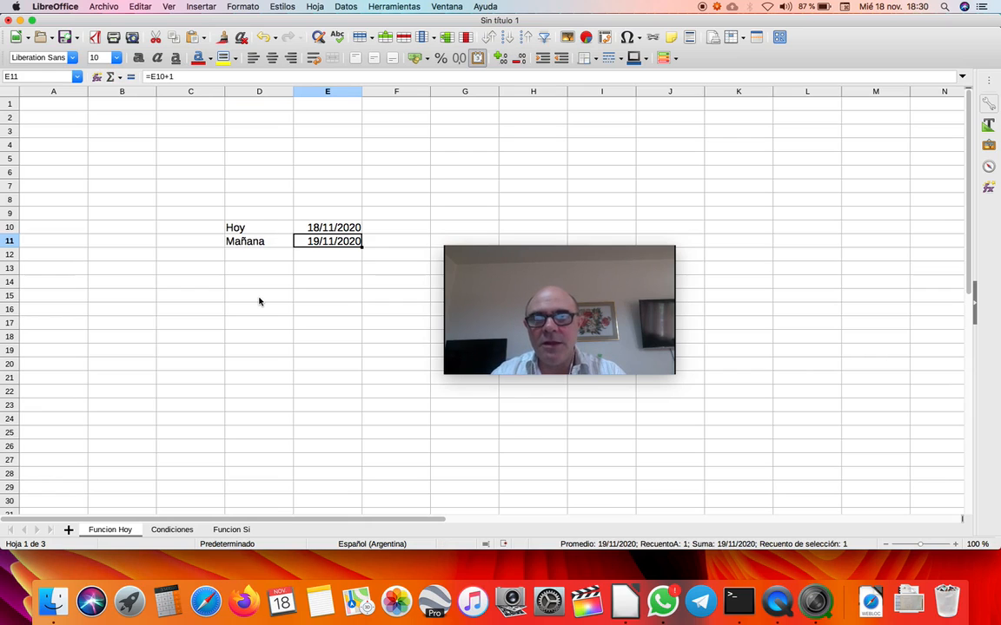
Step: Enter the label Ayer in cell D9, directly above Hoy
{"action": "key", "text": "Up"}
{"action": "key", "text": "Up"}
{"action": "key", "text": "Left"}
{"action": "type", "text": "a"}
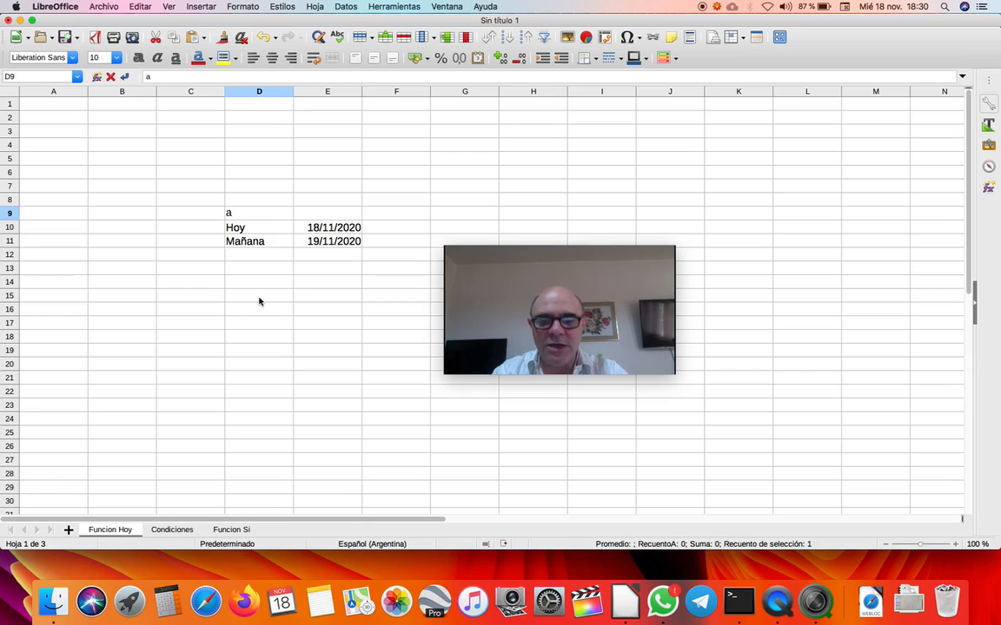
{"action": "key", "text": "Tab"}
{"action": "key", "text": "Left"}
{"action": "type", "text": "A"}
{"action": "key", "text": "Tab"}
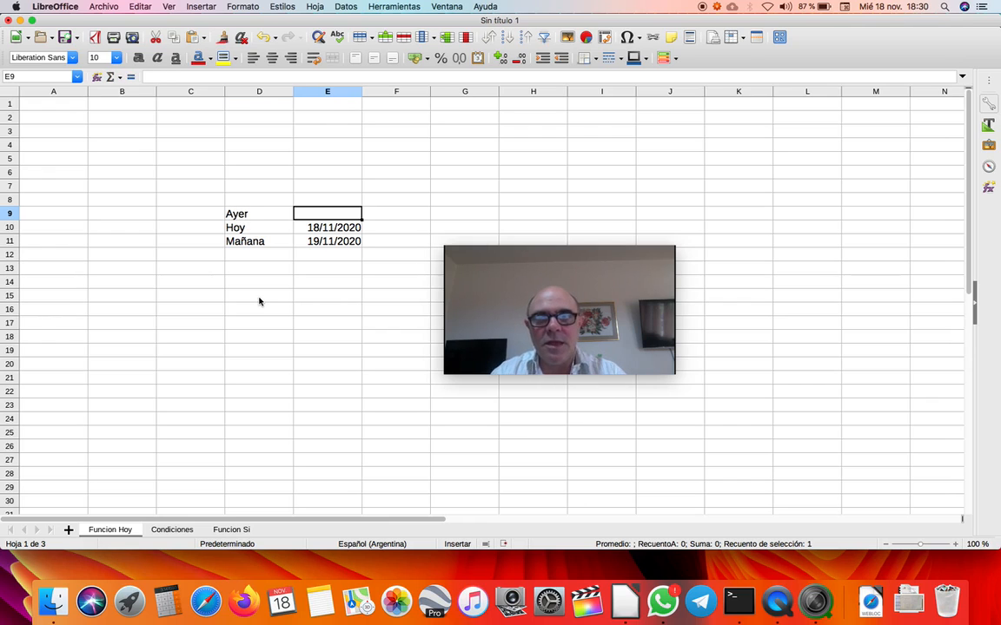
Step: Enter the formula =E10-1 in cell E9 to calculate the date before the one in E10
{"action": "left_click_drag", "start_coordinate": [467, 318], "coordinate": [469, 269]}
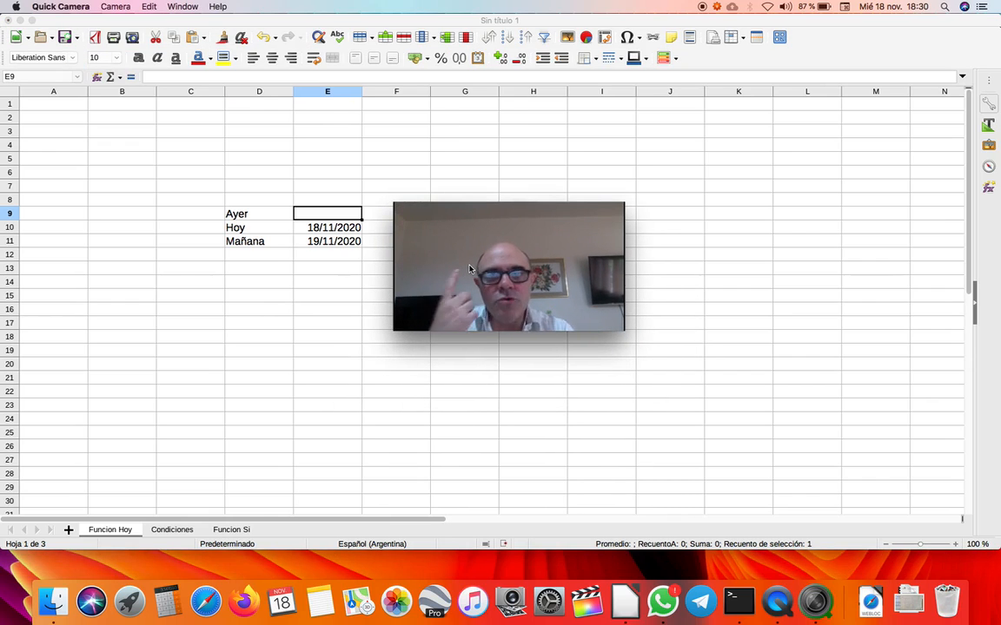
{"action": "left_click", "coordinate": [338, 213]}
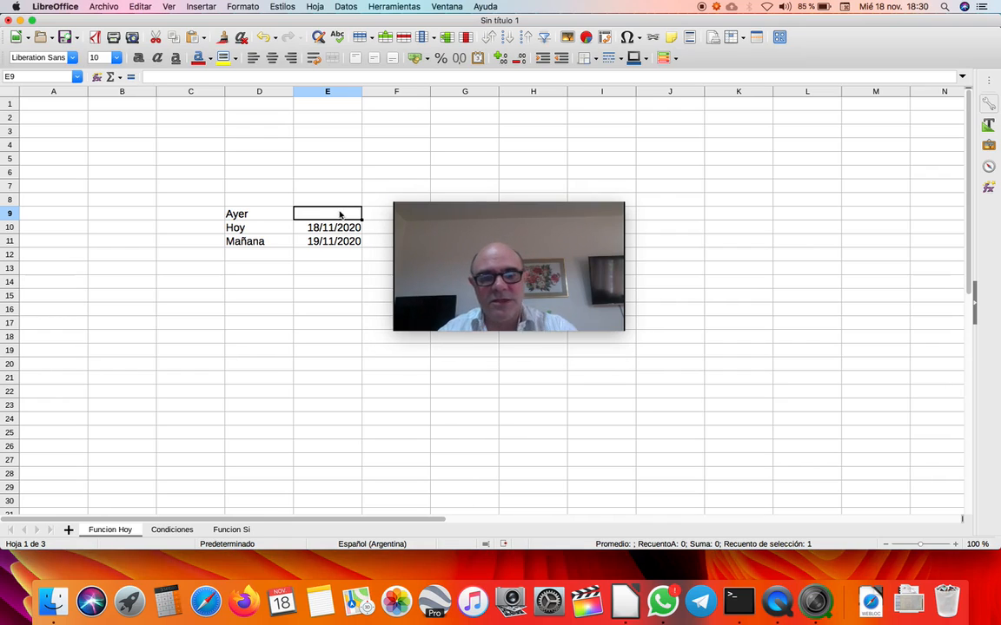
{"action": "type", "text": "="}
{"action": "left_click", "coordinate": [336, 229]}
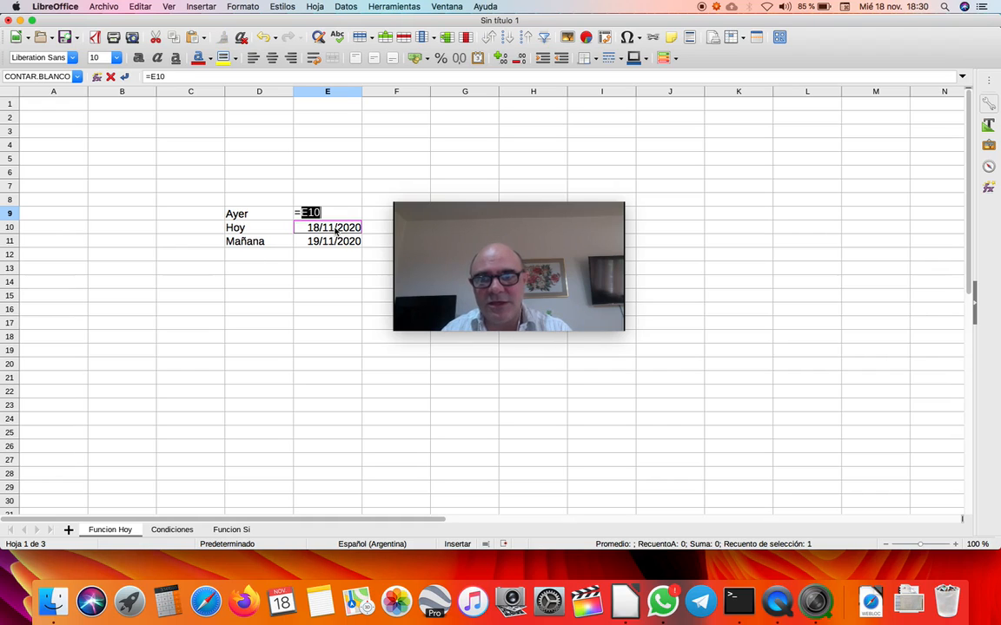
{"action": "type", "text": "-1"}
{"action": "key", "text": "Return"}
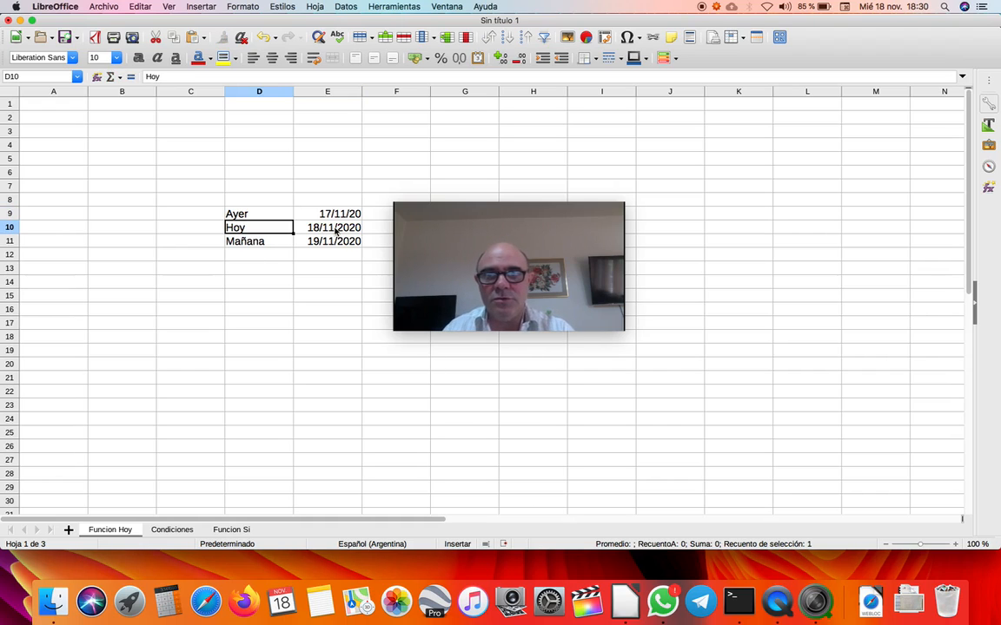
Step: Clone the date format of cell E10 onto cell E9 beside the Ayer label
{"action": "left_click", "coordinate": [358, 229]}
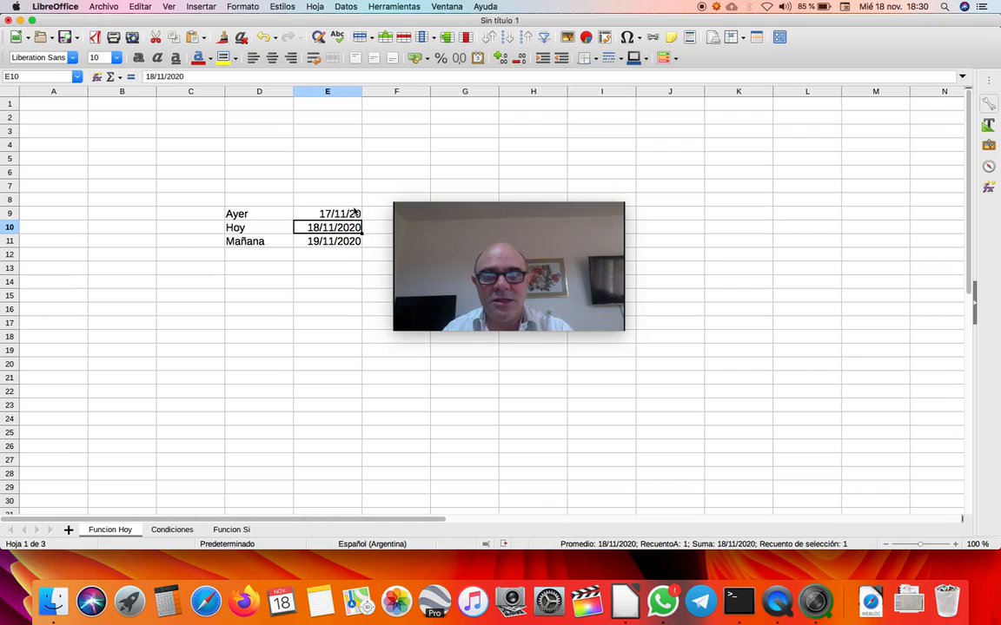
{"action": "left_click", "coordinate": [223, 38]}
{"action": "left_click", "coordinate": [339, 215]}
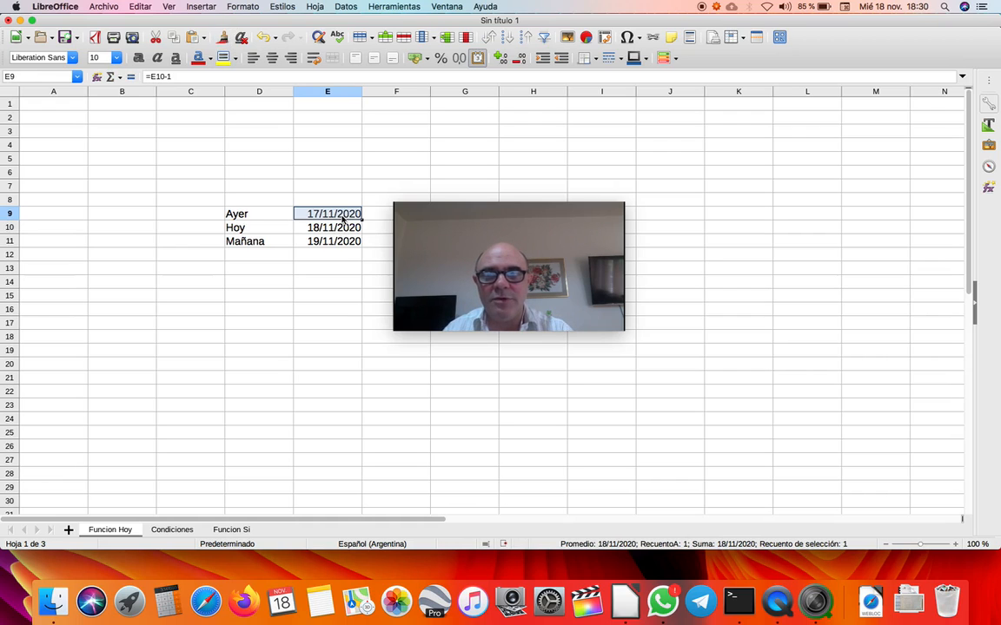
{"action": "left_click", "coordinate": [342, 351]}
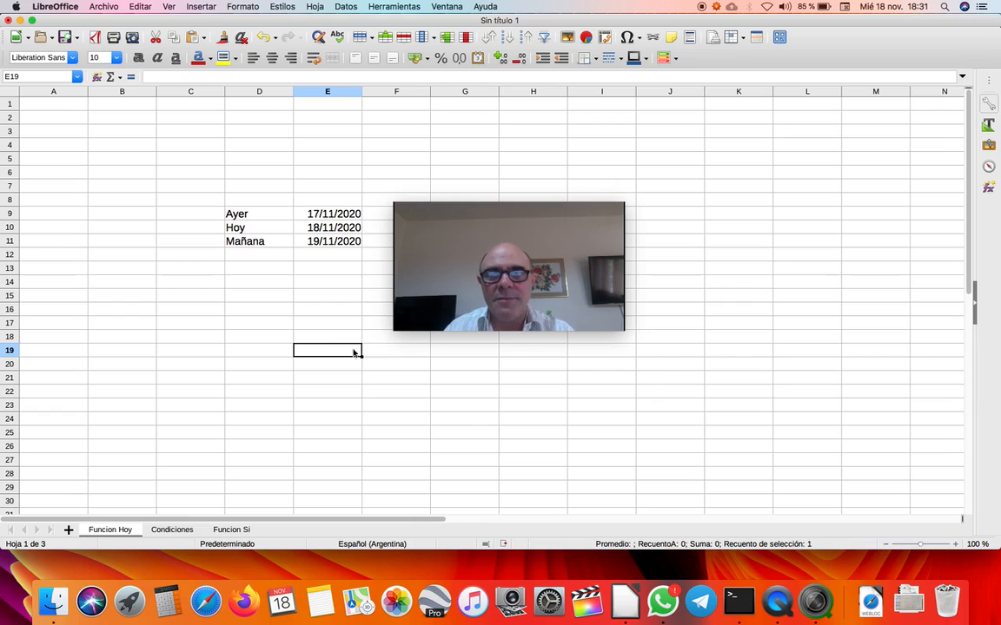
{"action": "left_click_drag", "start_coordinate": [438, 227], "coordinate": [523, 230]}
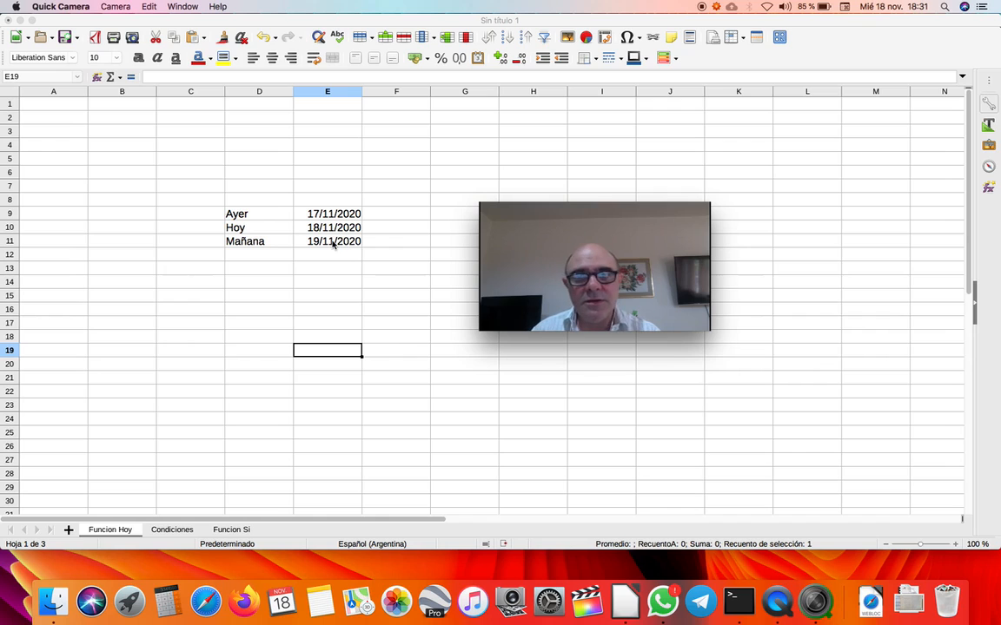
Step: Format the dates in E9:E11 as numbers to show their underlying serial values
{"action": "left_click_drag", "start_coordinate": [347, 216], "coordinate": [347, 240]}
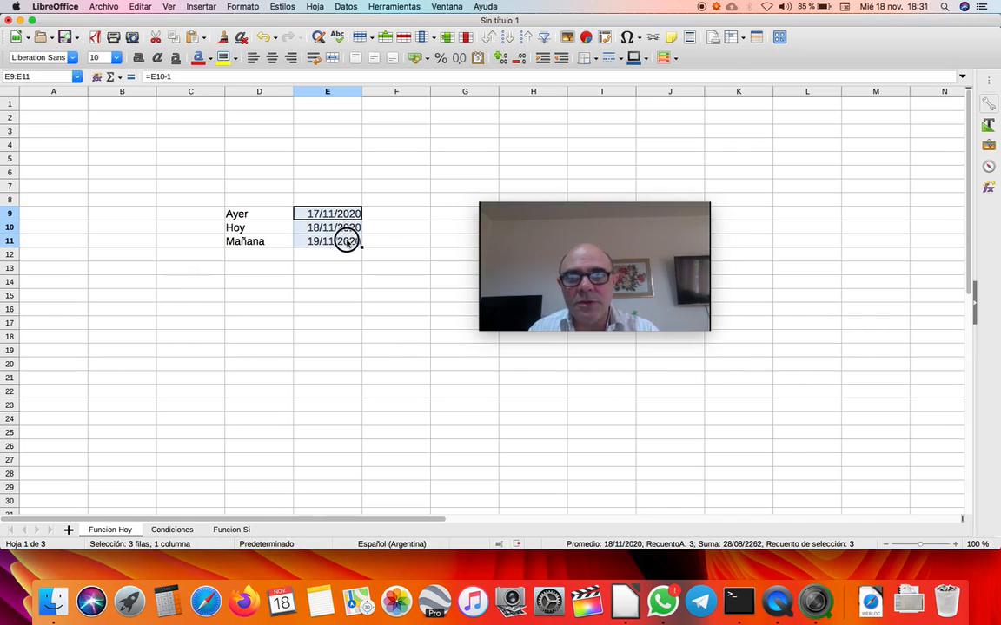
{"action": "left_click", "coordinate": [466, 57]}
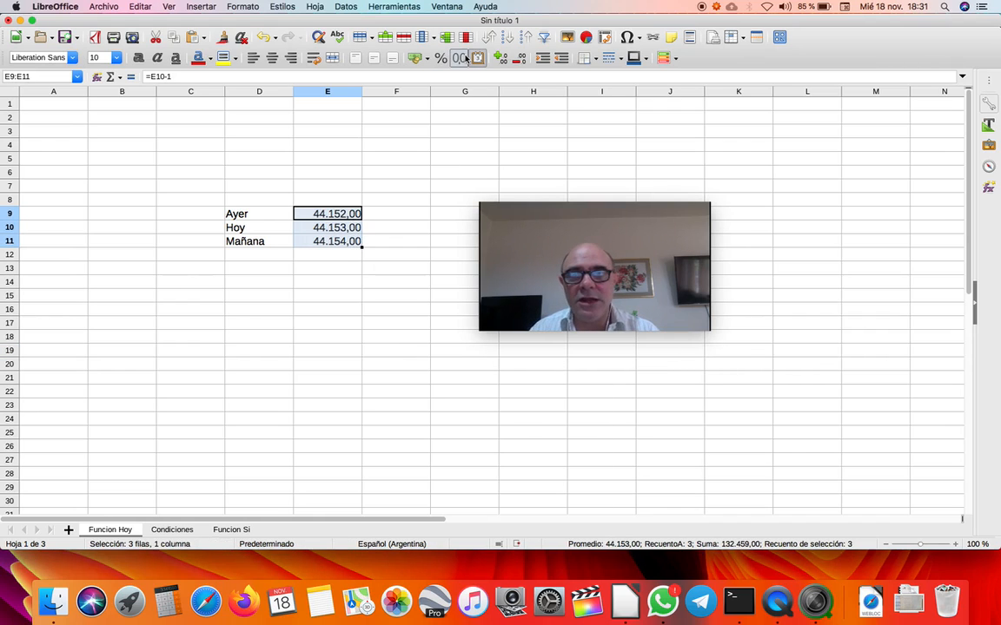
{"action": "left_click_drag", "start_coordinate": [632, 248], "coordinate": [388, 300]}
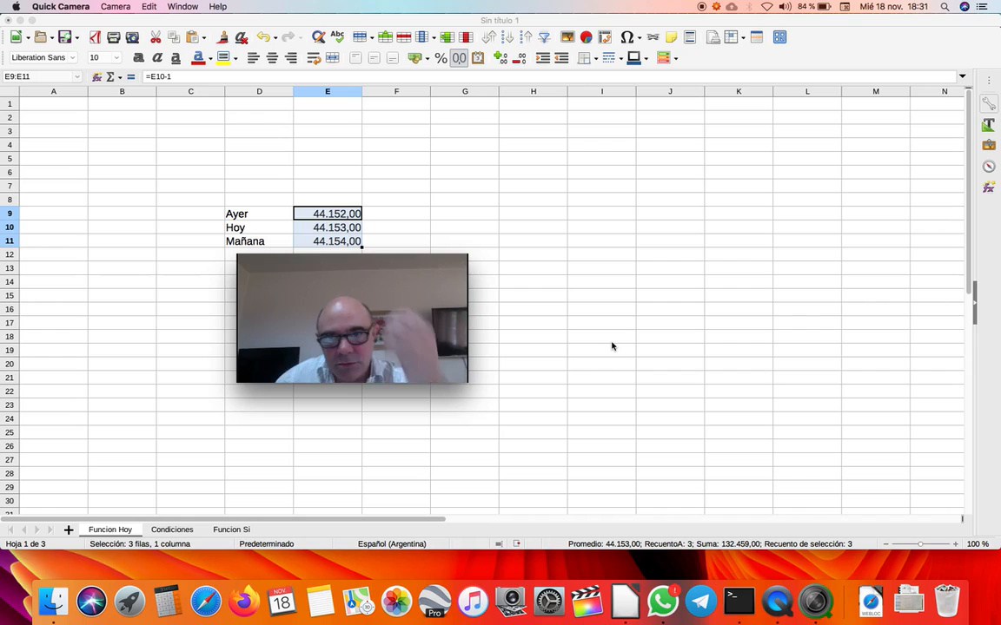
{"action": "left_click_drag", "start_coordinate": [320, 327], "coordinate": [577, 249]}
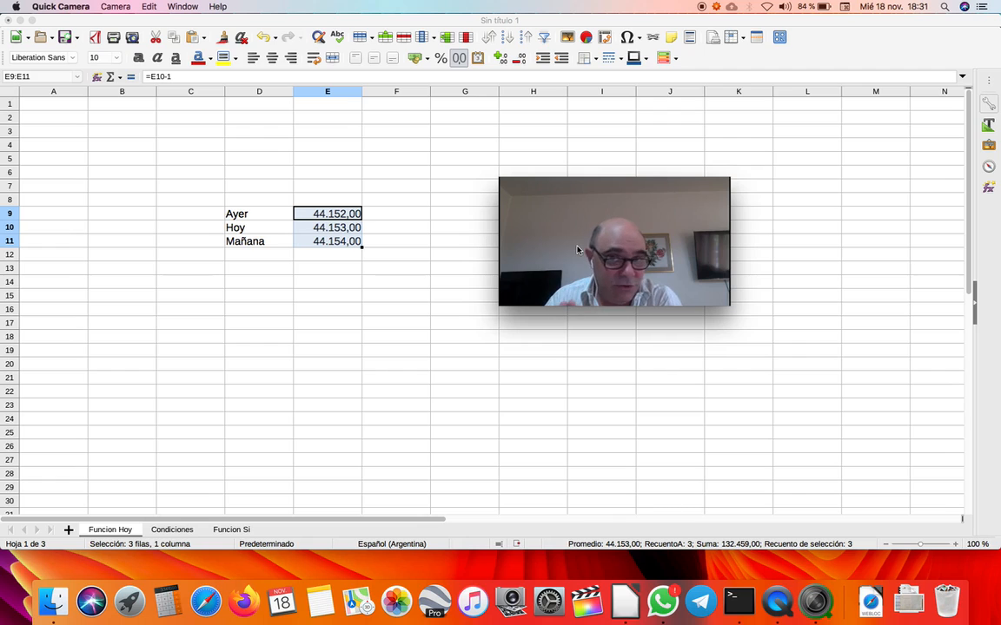
Step: Enter 0 in cell G10 and format it as a date
{"action": "left_click", "coordinate": [434, 227]}
{"action": "left_click_drag", "start_coordinate": [549, 226], "coordinate": [596, 222]}
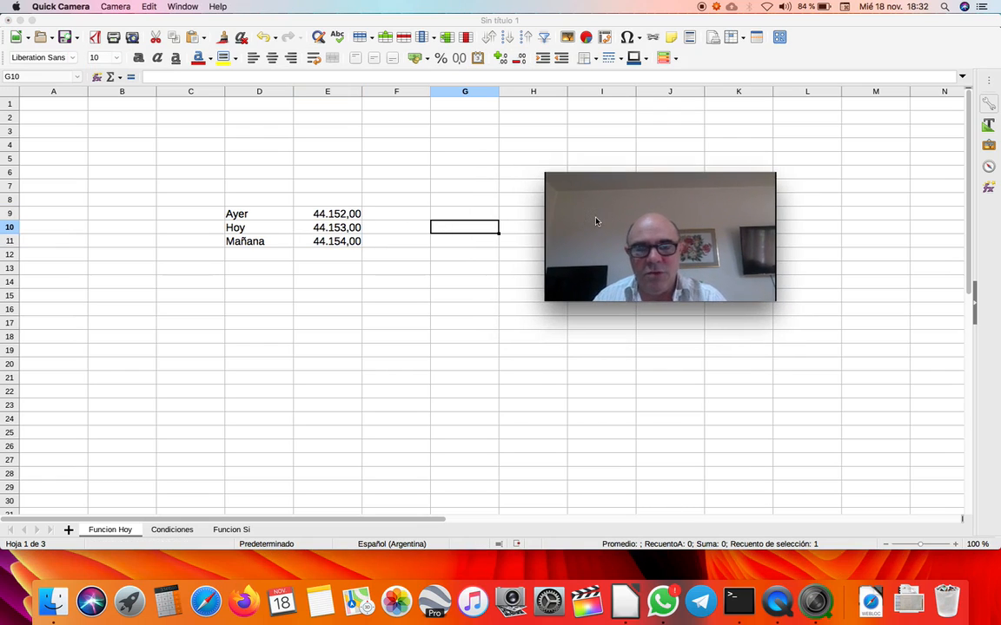
{"action": "left_click", "coordinate": [461, 231]}
{"action": "type", "text": "0"}
{"action": "key", "text": "Return"}
{"action": "key", "text": "Up"}
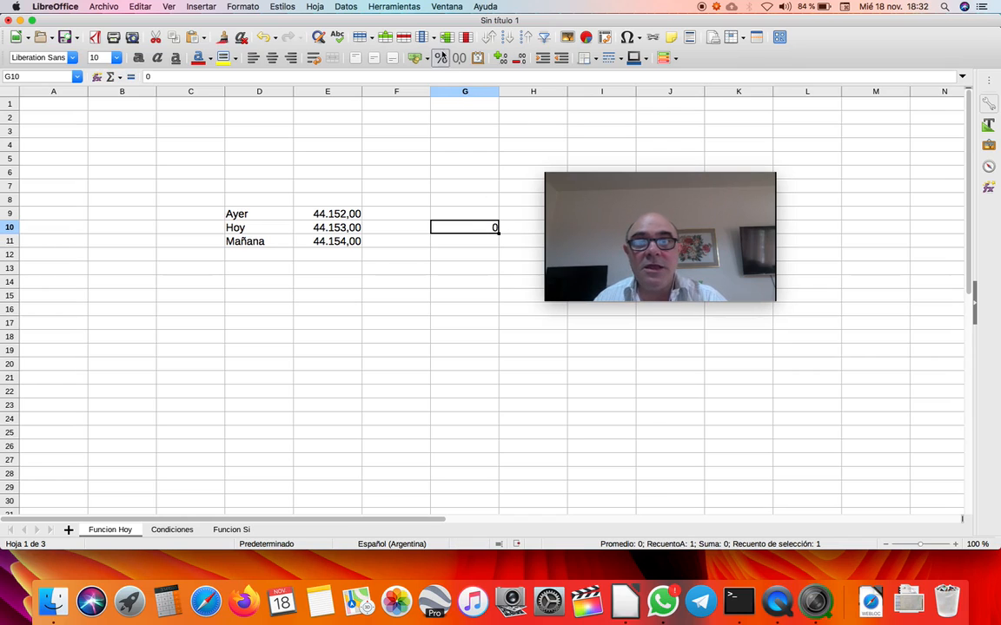
{"action": "left_click", "coordinate": [476, 59]}
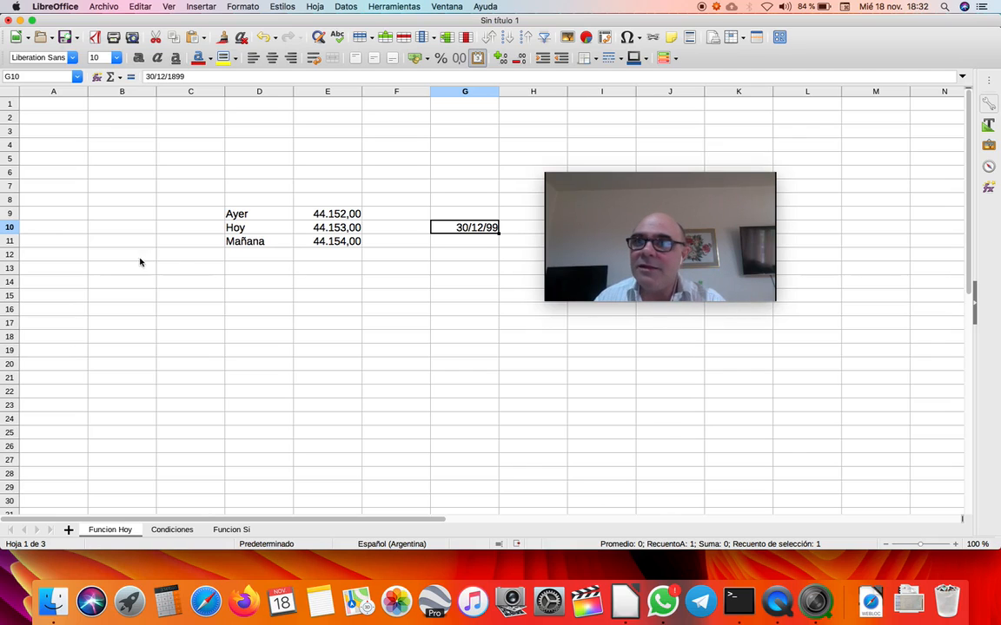
Step: Format the range E9:G11 with the date format 31/12/1999 (DD/MM/AAAA)
{"action": "left_click", "coordinate": [334, 229]}
{"action": "left_click_drag", "start_coordinate": [337, 217], "coordinate": [463, 243]}
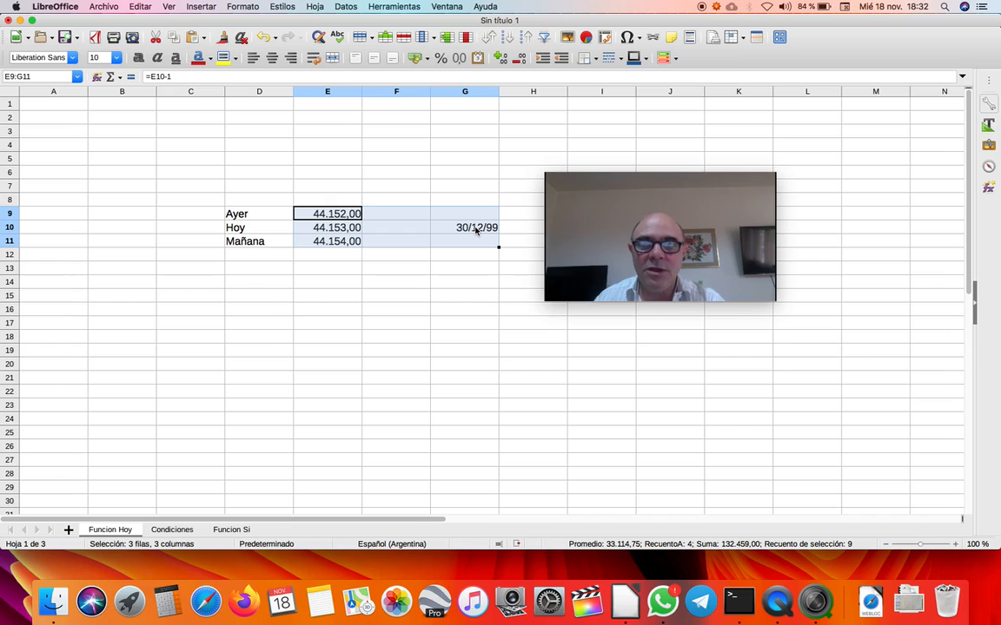
{"action": "right_click", "coordinate": [476, 229]}
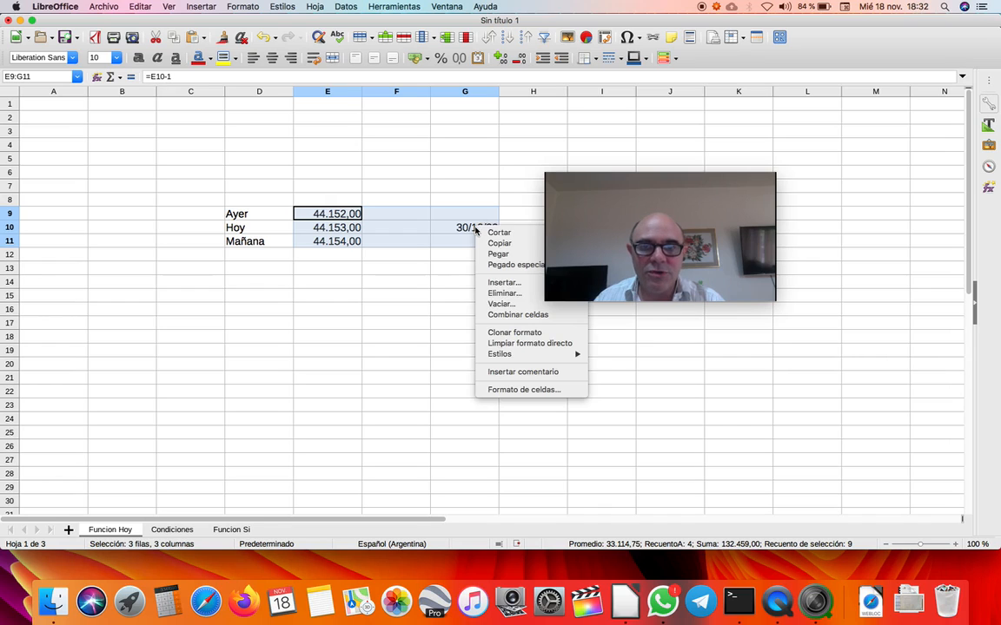
{"action": "left_click", "coordinate": [529, 390]}
{"action": "left_click_drag", "start_coordinate": [619, 191], "coordinate": [737, 195]}
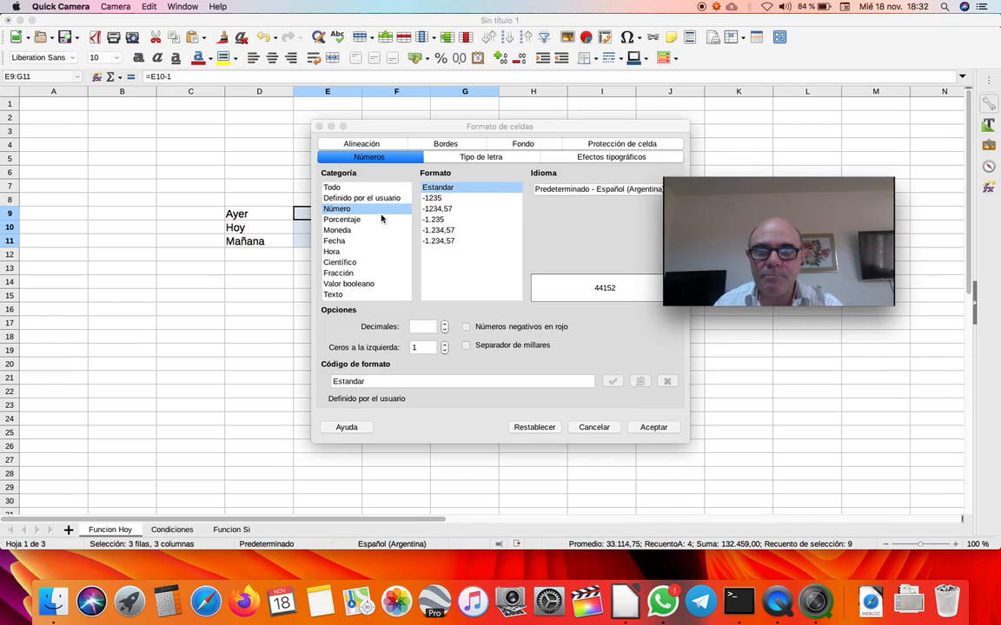
{"action": "left_click", "coordinate": [337, 240]}
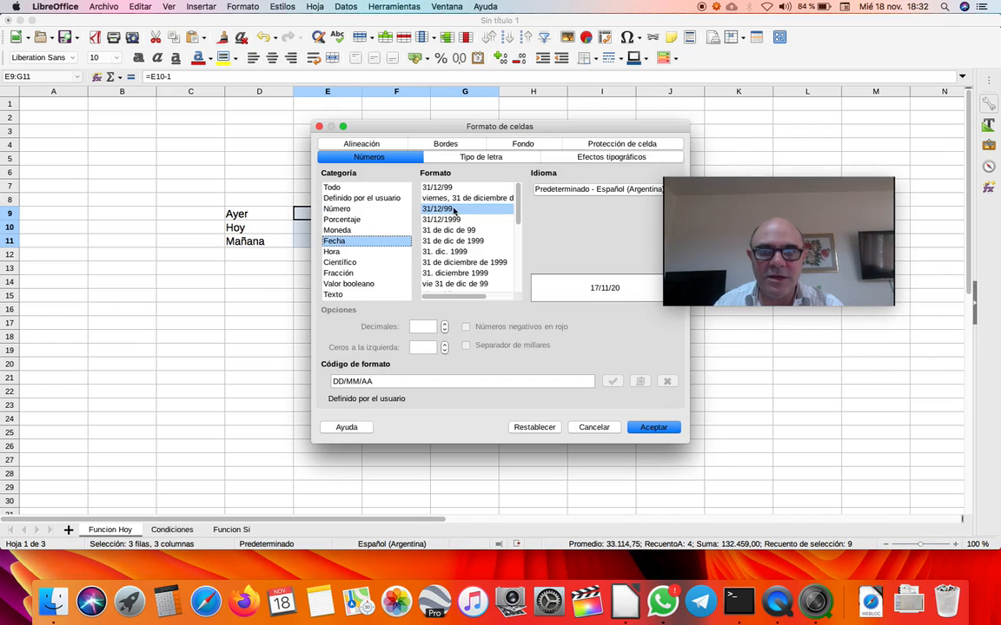
{"action": "left_click", "coordinate": [451, 219]}
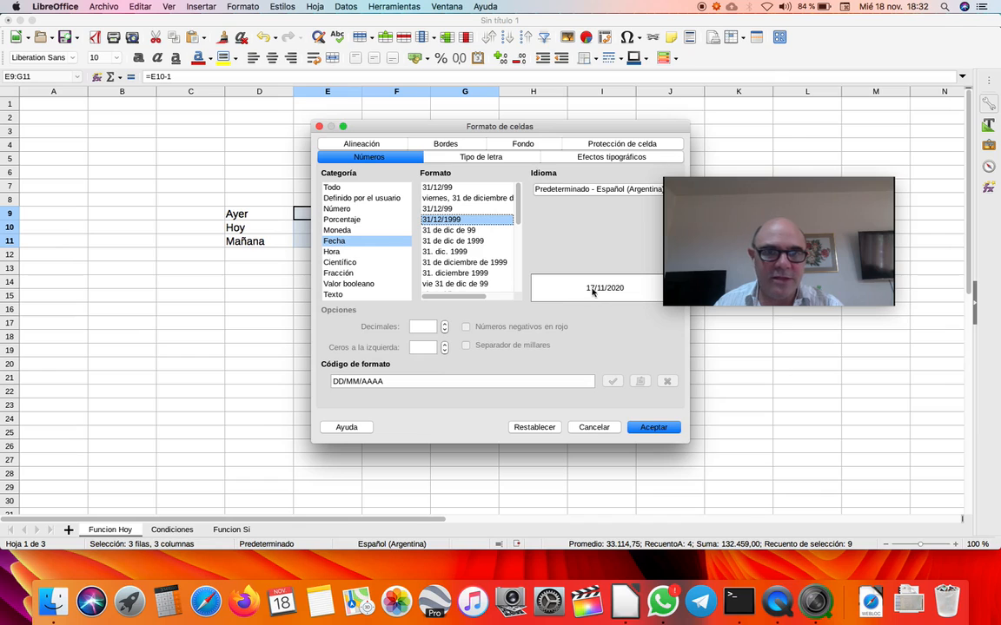
{"action": "left_click", "coordinate": [653, 427]}
{"action": "left_click_drag", "start_coordinate": [697, 233], "coordinate": [376, 329]}
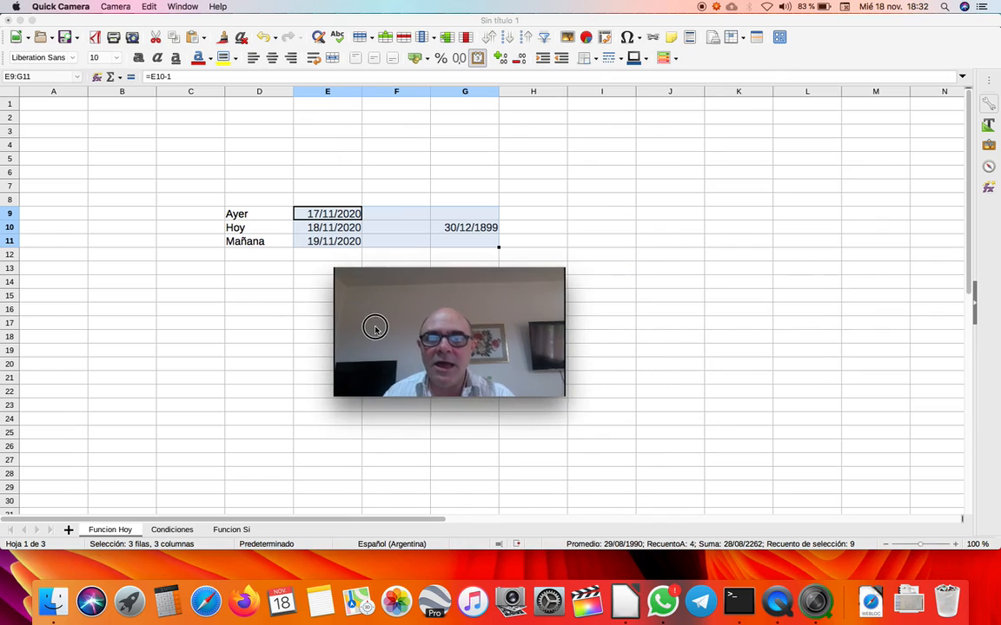
{"action": "left_click", "coordinate": [458, 228]}
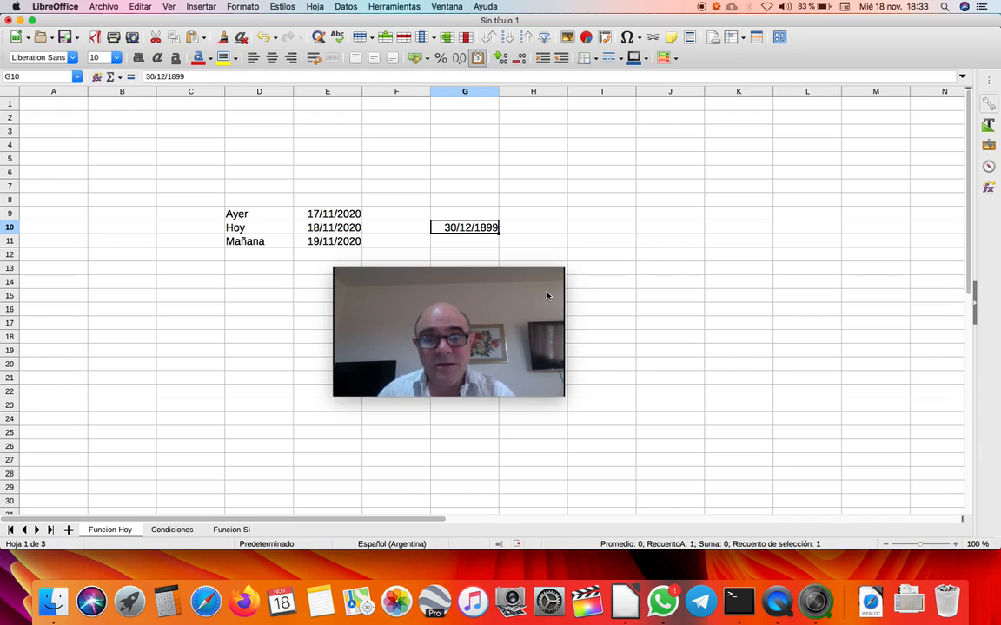
{"action": "left_click_drag", "start_coordinate": [547, 293], "coordinate": [401, 391]}
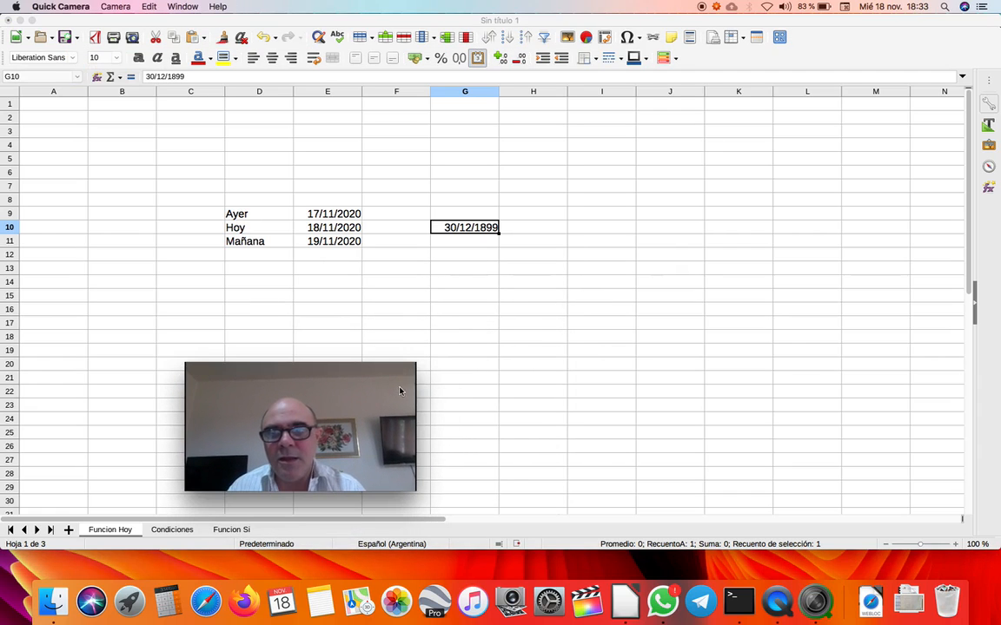
{"action": "left_click", "coordinate": [458, 284]}
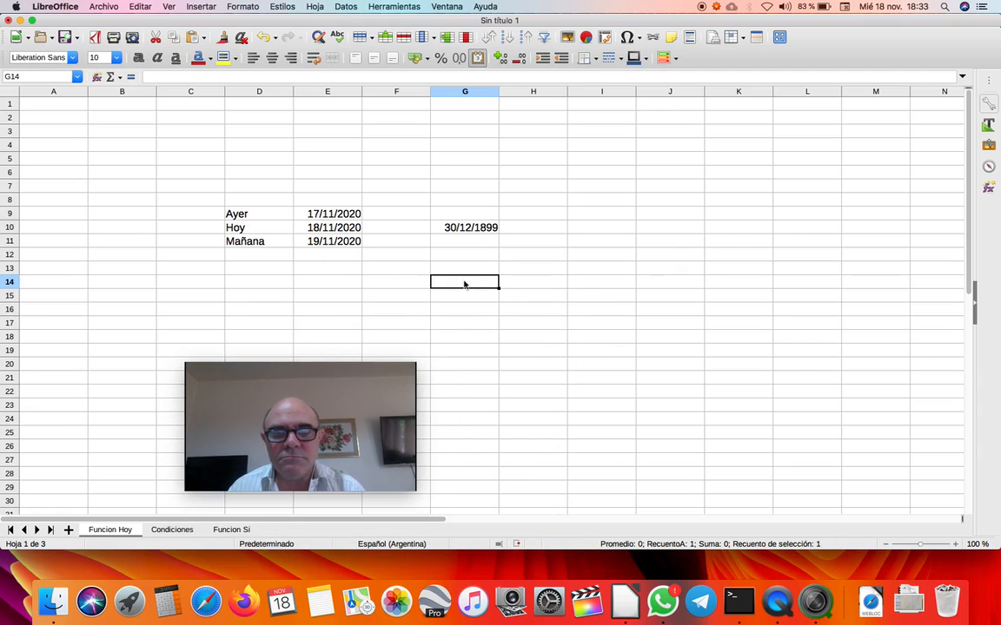
Step: Enter the label Fecha inicial in cell D14
{"action": "left_click", "coordinate": [241, 285]}
{"action": "type", "text": "Fecha inicial"}
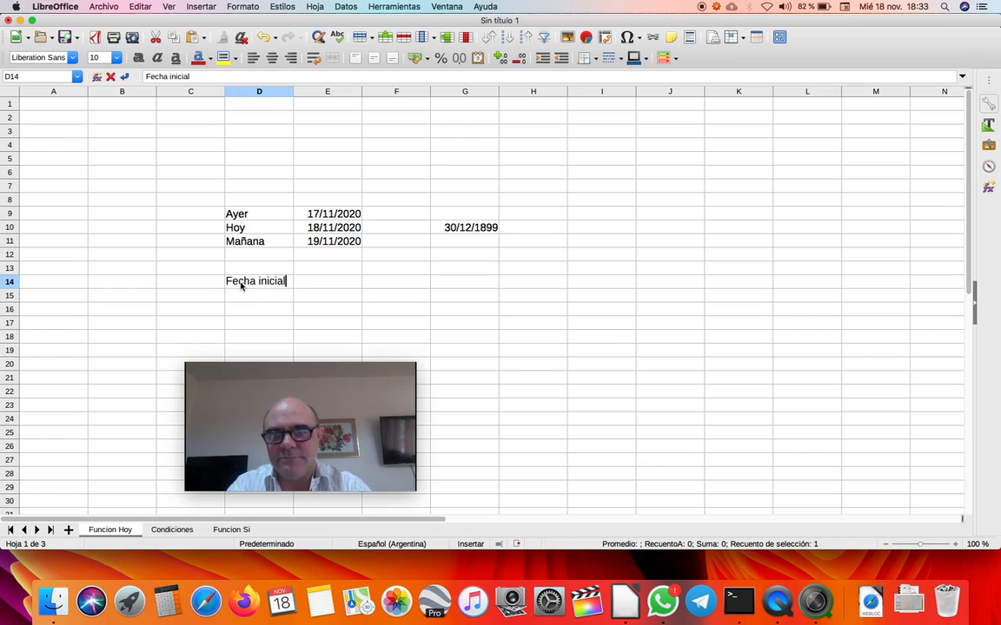
{"action": "key", "text": "Tab"}
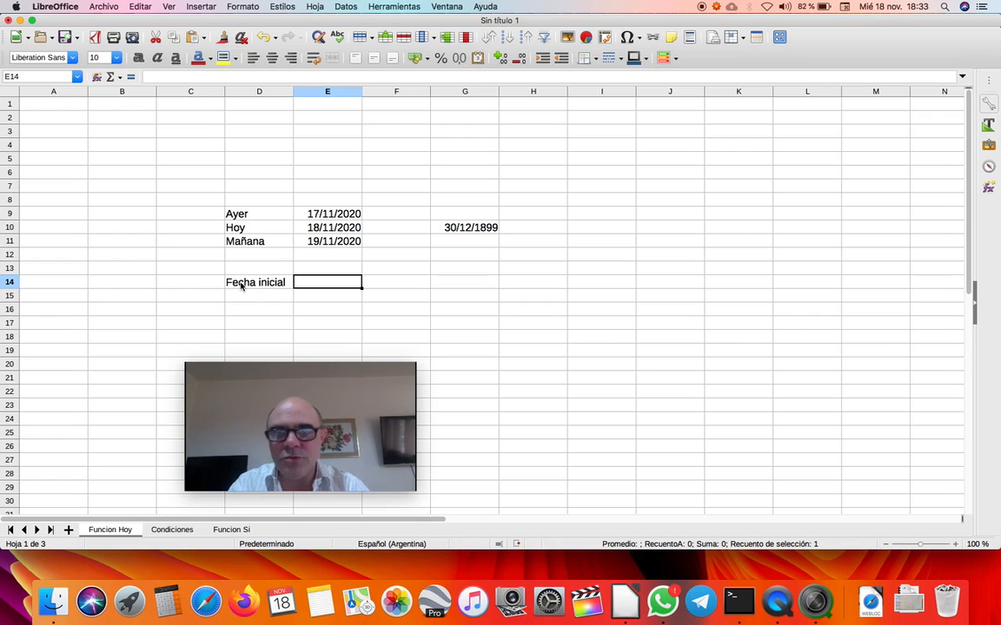
Step: Copy the Mañana date cell E11 into E14 beside the Fecha inicial label, bringing its date format along
{"action": "key", "text": "Up"}
{"action": "key", "text": "Up"}
{"action": "key", "text": "Up"}
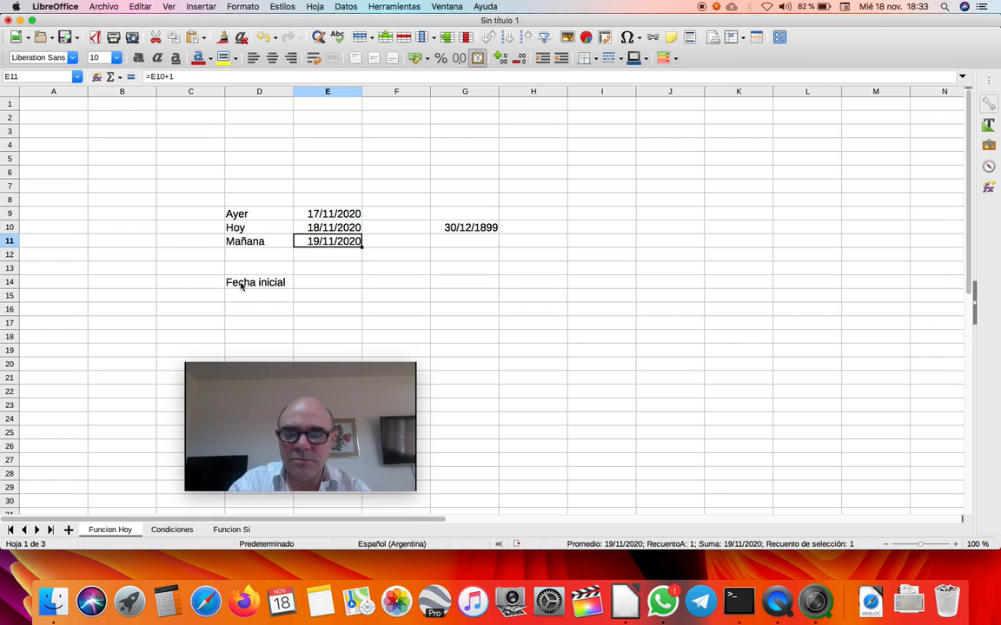
{"action": "key", "text": "super+c"}
{"action": "key", "text": "Down"}
{"action": "key", "text": "Down"}
{"action": "key", "text": "Down"}
{"action": "key", "text": "super+v"}
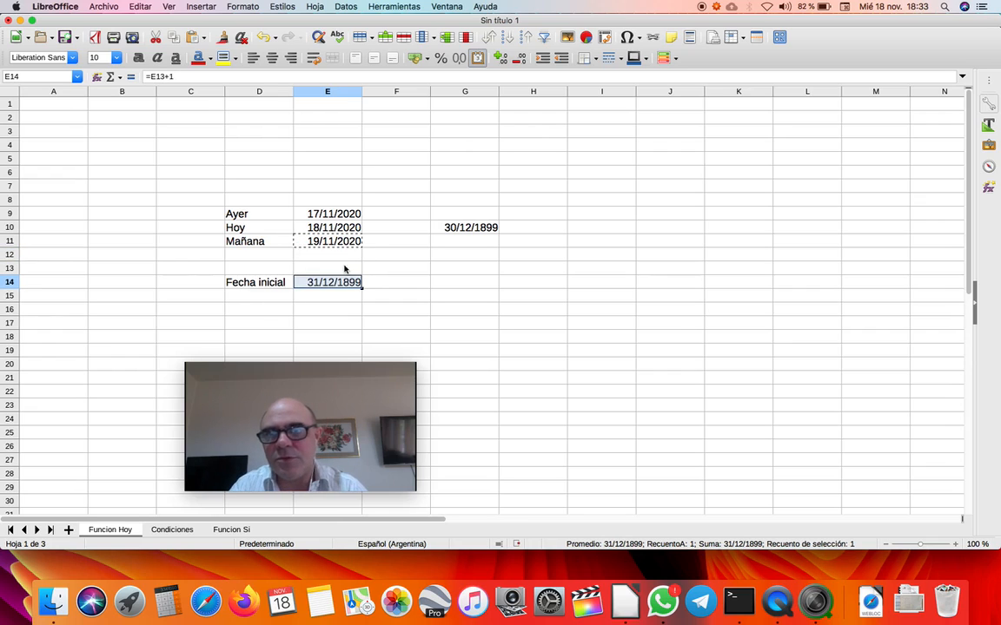
Step: Replace the content of E14 with the date 11/10/1971
{"action": "left_click", "coordinate": [317, 282]}
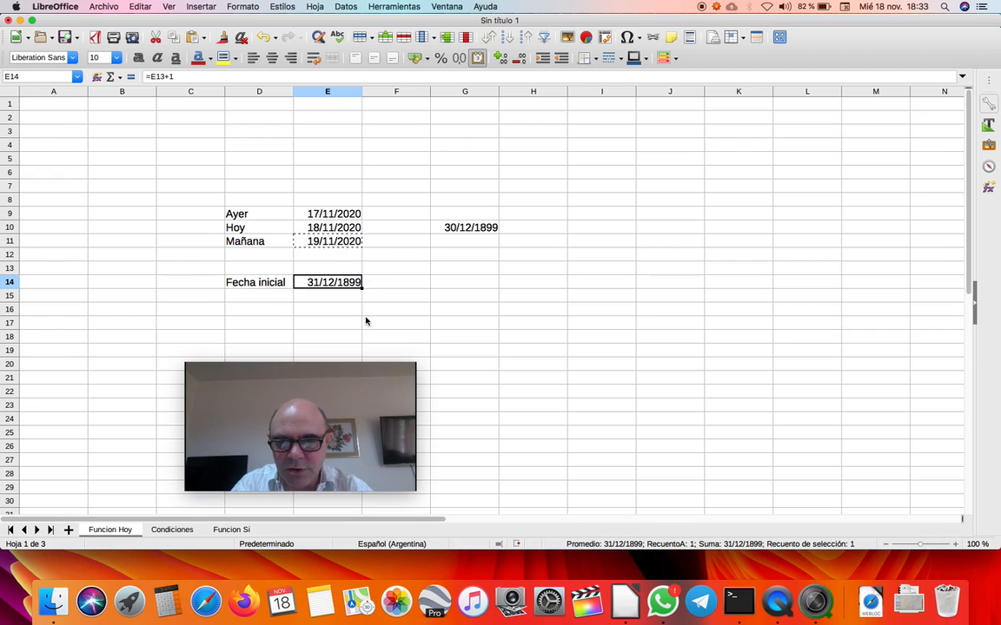
{"action": "type", "text": "11/10"}
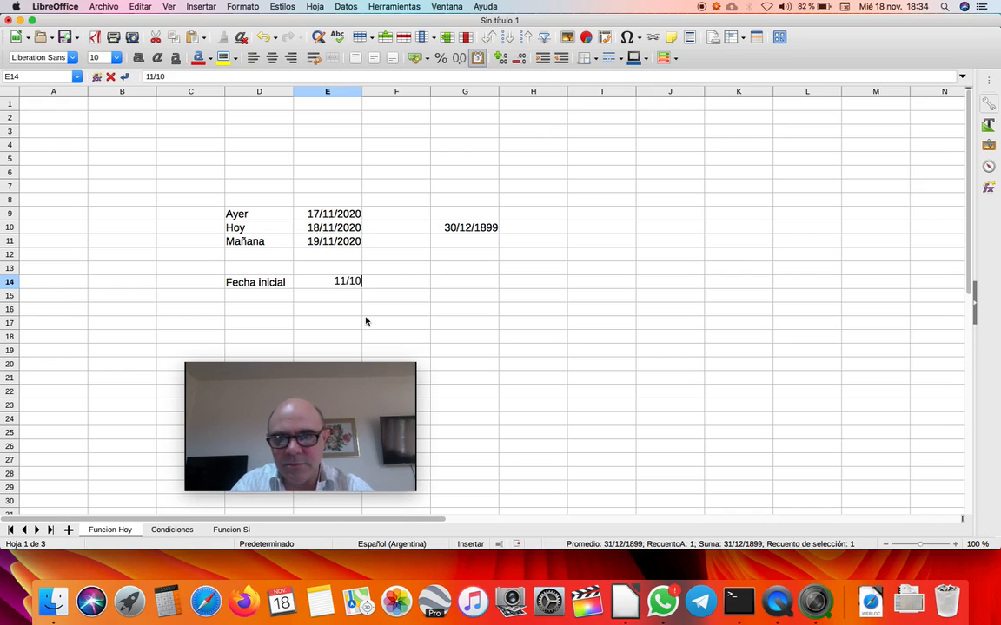
{"action": "type", "text": "/1971"}
{"action": "key", "text": "Return"}
{"action": "key", "text": "Left"}
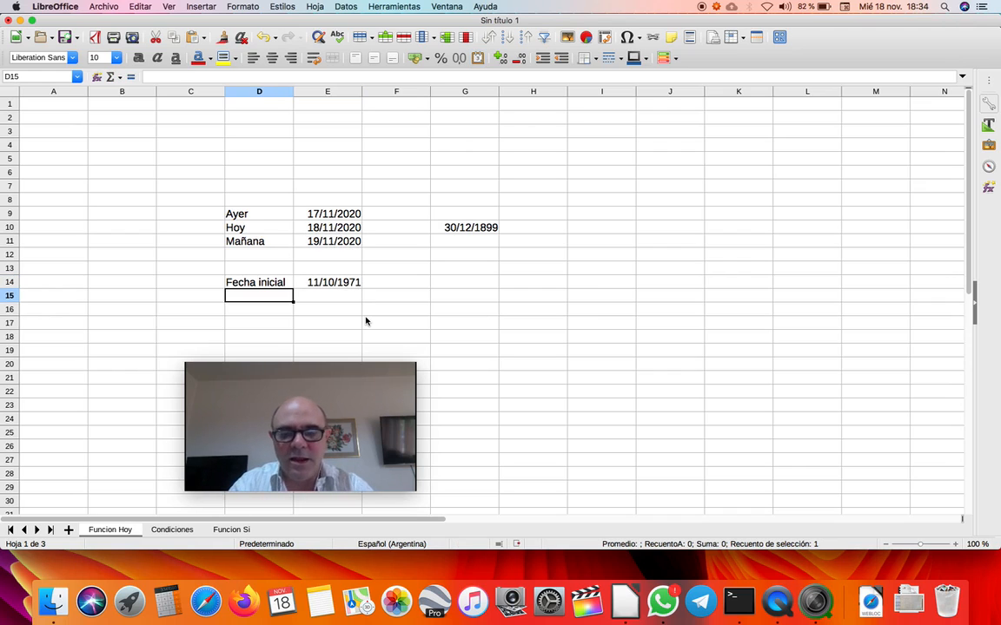
Step: Label cell D15 as Fecha final and reword it to Fecha actual
{"action": "type", "text": "Fecha "}
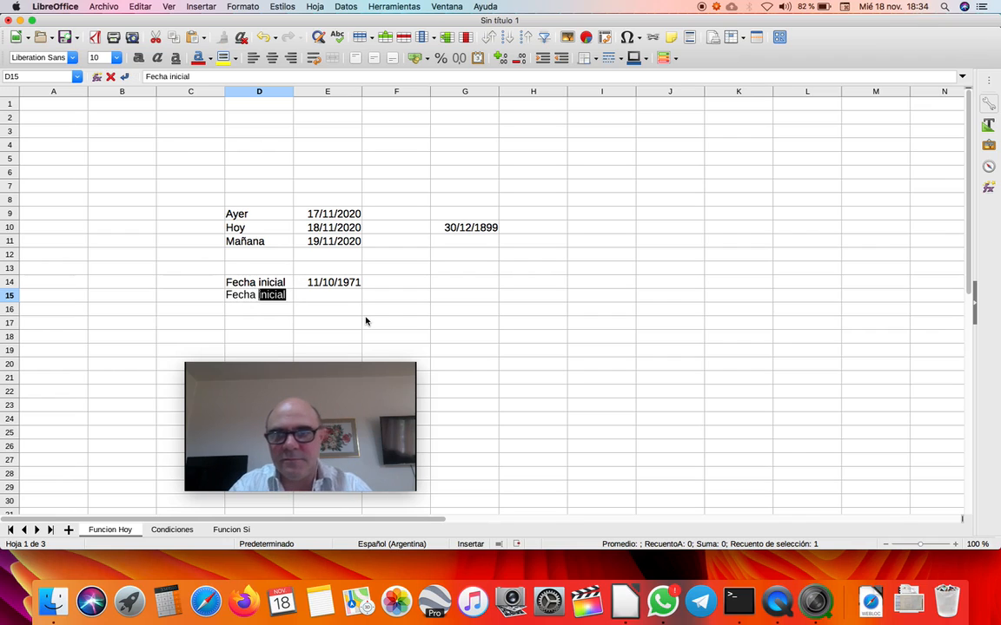
{"action": "type", "text": "final"}
{"action": "key", "text": "Tab"}
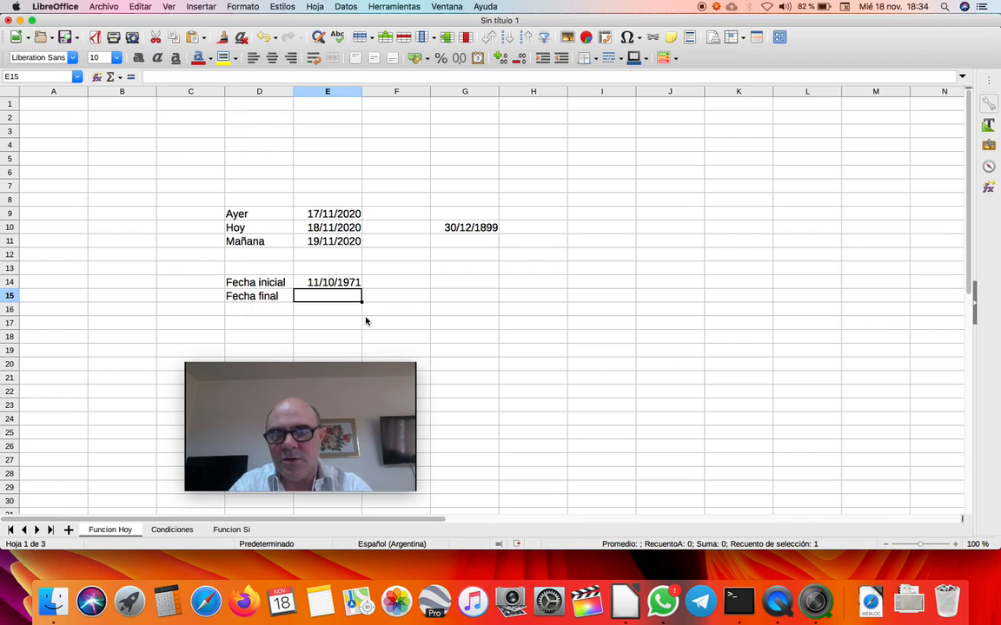
{"action": "double_click", "coordinate": [282, 298]}
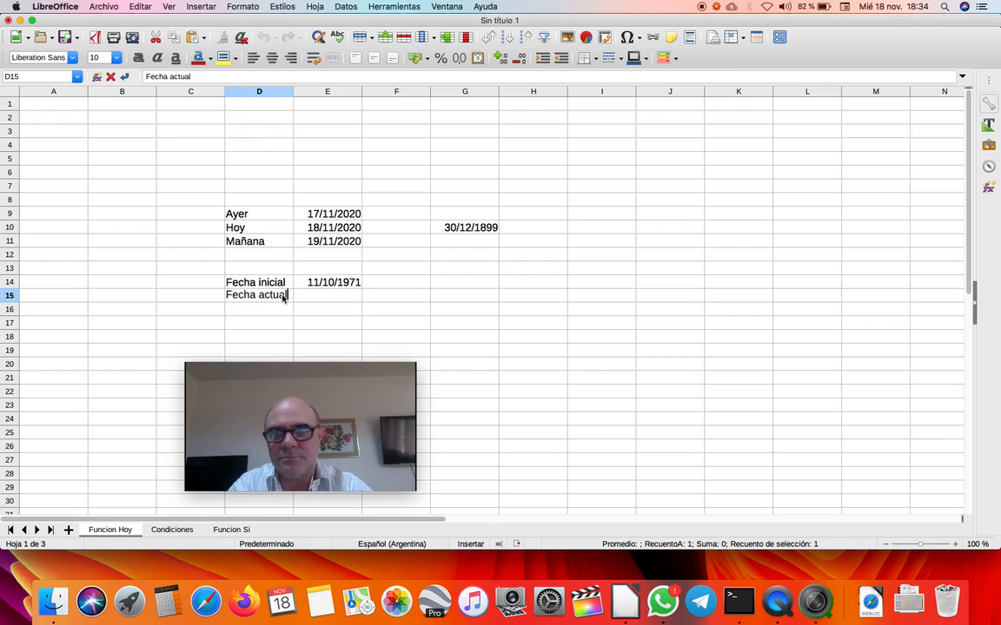
{"action": "key", "text": "Tab"}
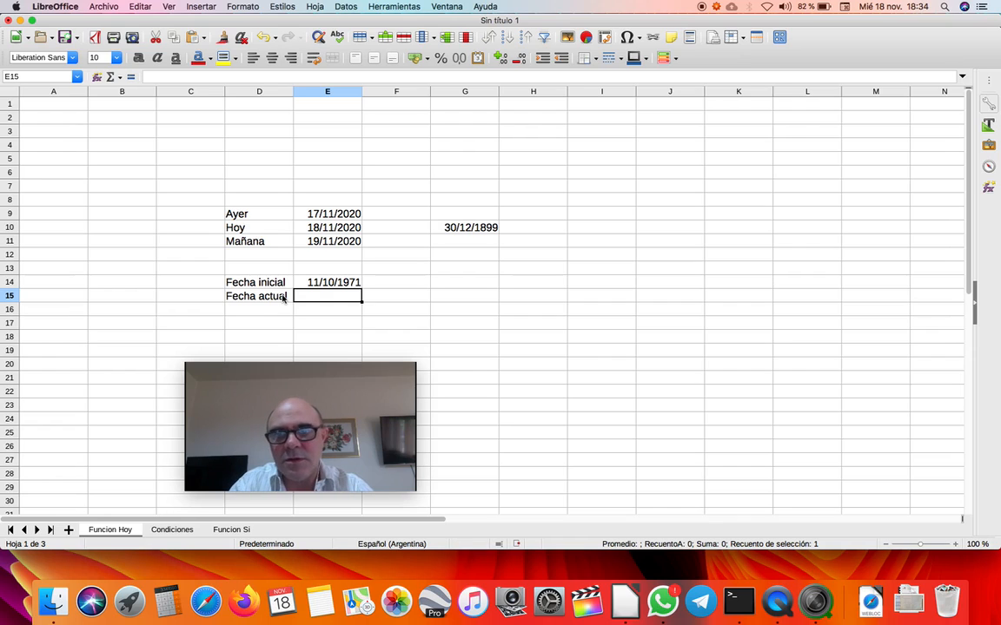
Step: Enter the date 18/11/2020 in E15 and clone the four-digit-year date format of E14 onto it
{"action": "type", "text": "18/"}
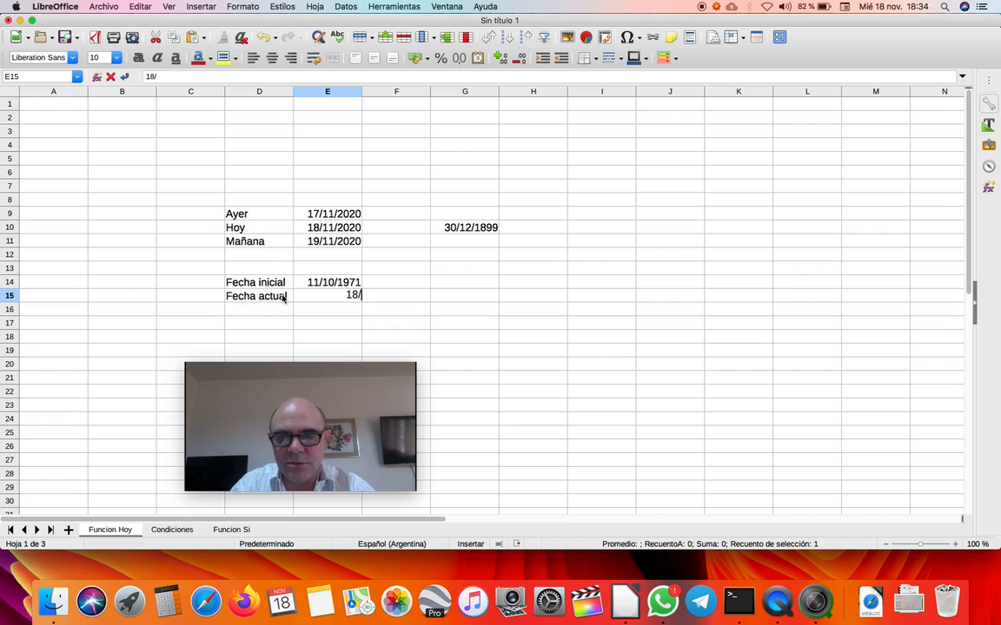
{"action": "type", "text": "11/2020"}
{"action": "key", "text": "Return"}
{"action": "left_click", "coordinate": [283, 298]}
{"action": "key", "text": "Right"}
{"action": "key", "text": "Up"}
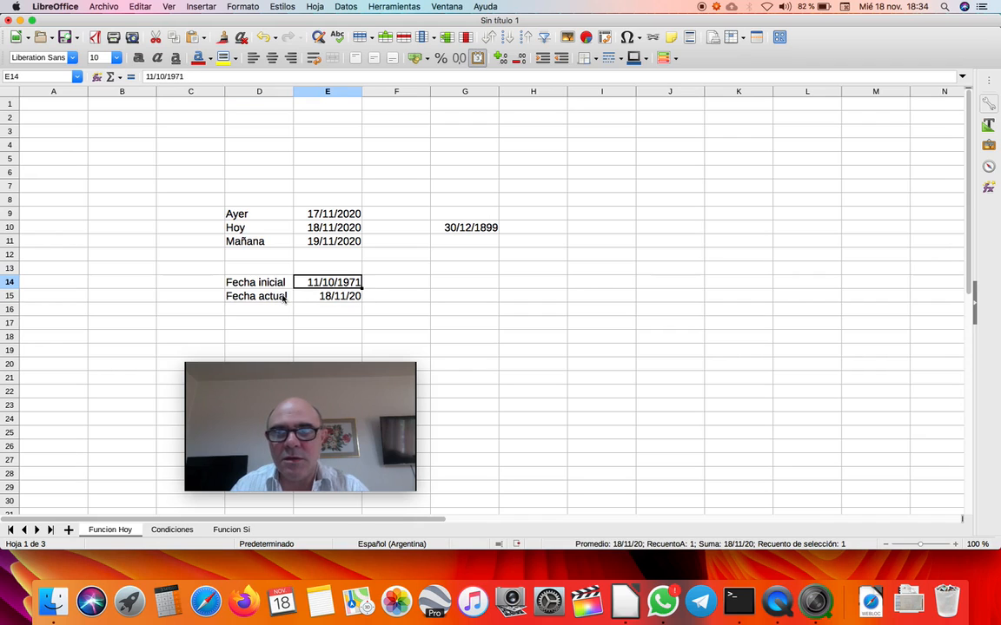
{"action": "left_click", "coordinate": [344, 296]}
{"action": "left_click", "coordinate": [382, 284]}
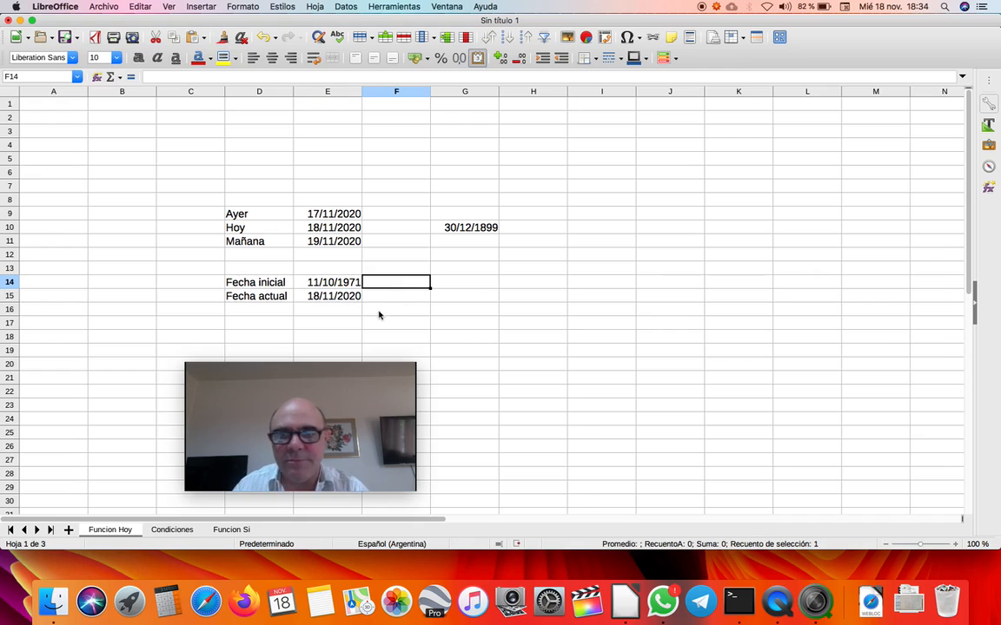
Step: Enter the label Dias transcurridos in D16 and fit the width of column D to its text
{"action": "left_click", "coordinate": [330, 324]}
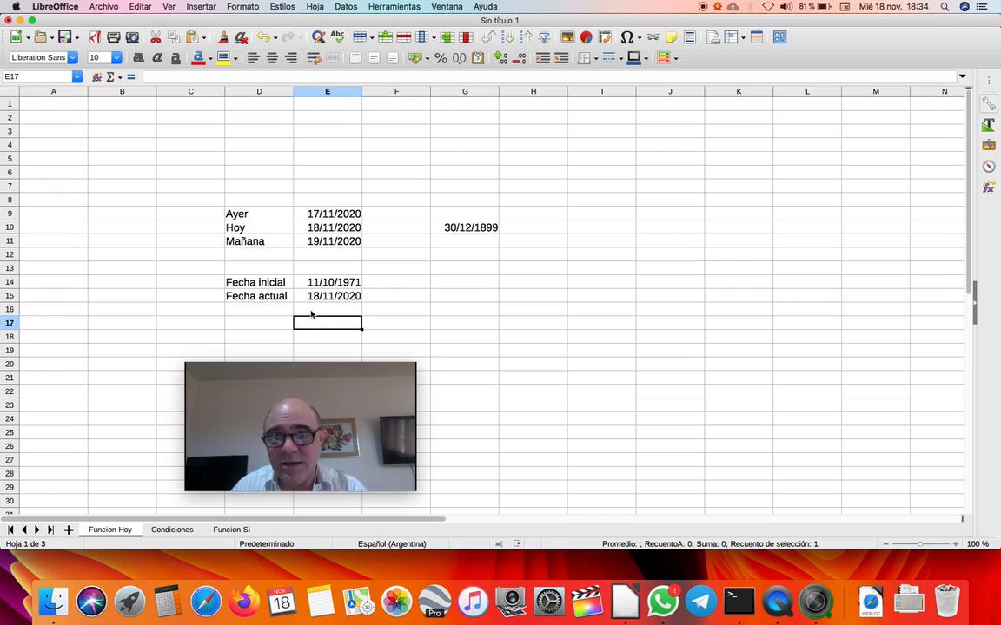
{"action": "left_click", "coordinate": [246, 313]}
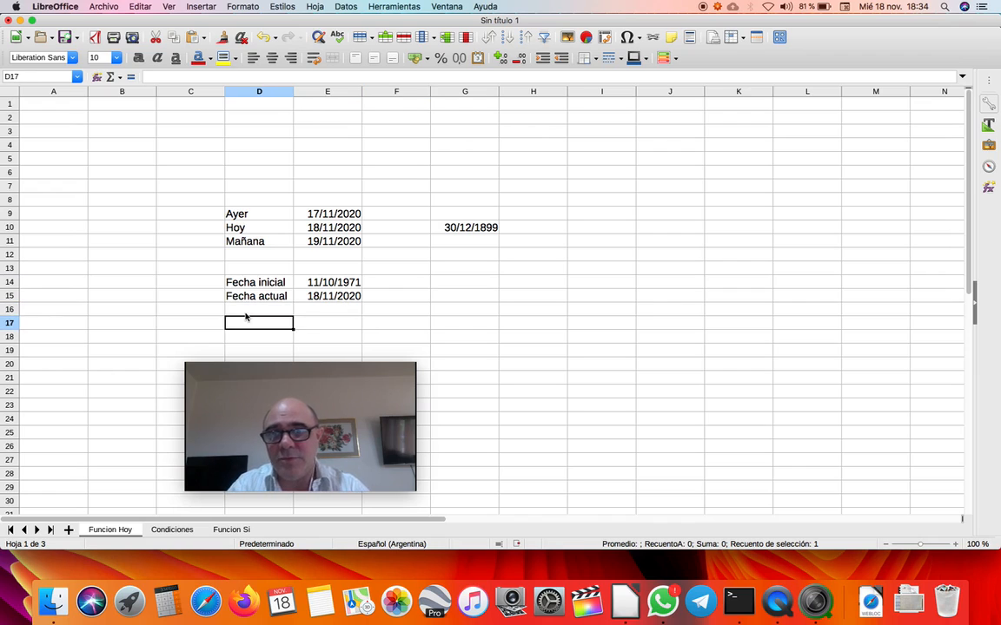
{"action": "type", "text": "Dias transcu"}
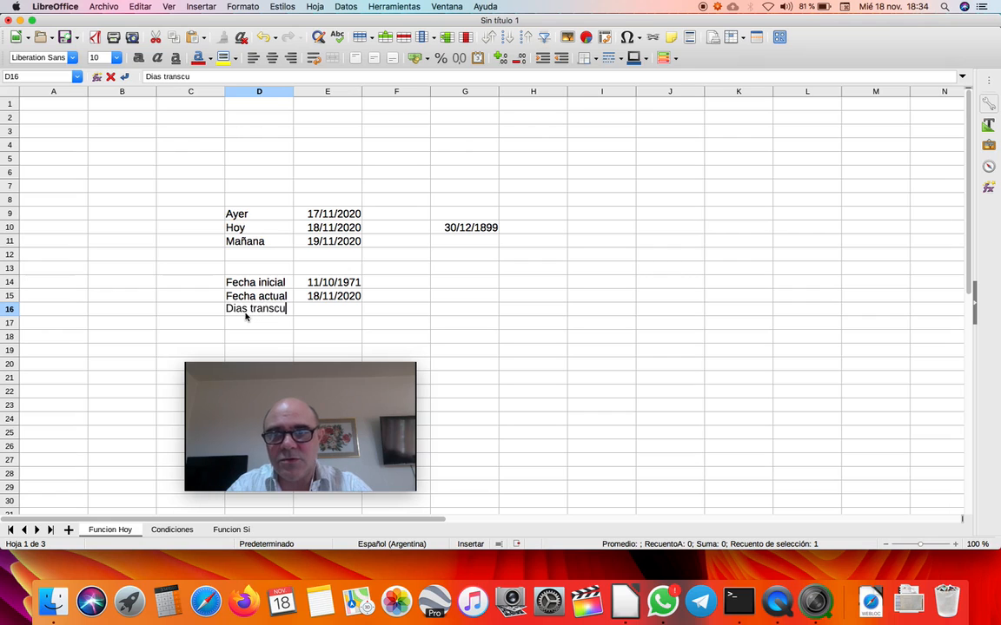
{"action": "type", "text": "rridos"}
{"action": "key", "text": "Return"}
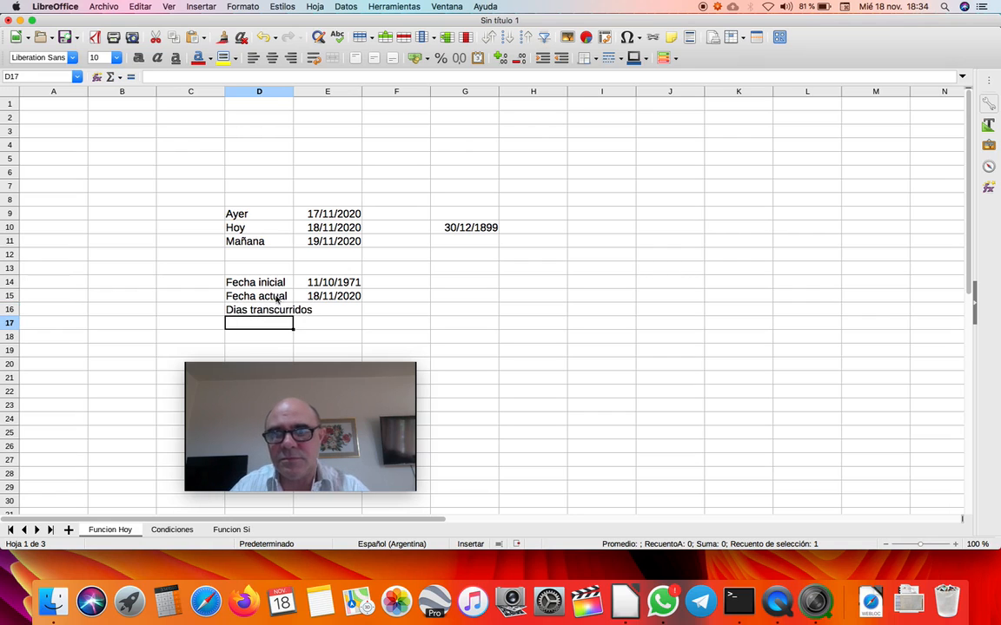
{"action": "double_click", "coordinate": [294, 91]}
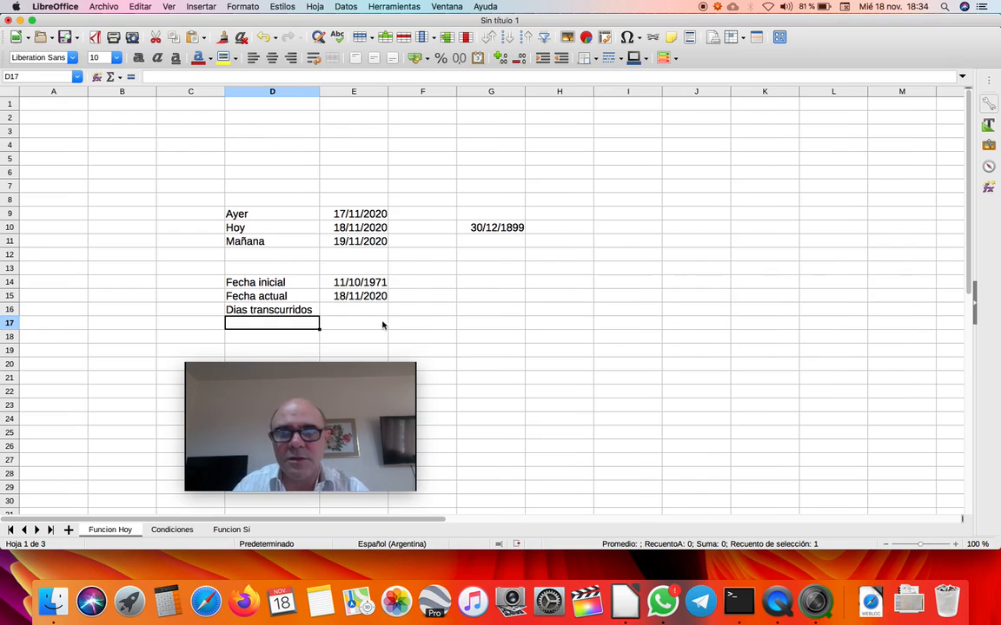
Step: Calculate the elapsed days in E16 by subtracting the initial date from the current date with =E15-E14
{"action": "left_click", "coordinate": [352, 313]}
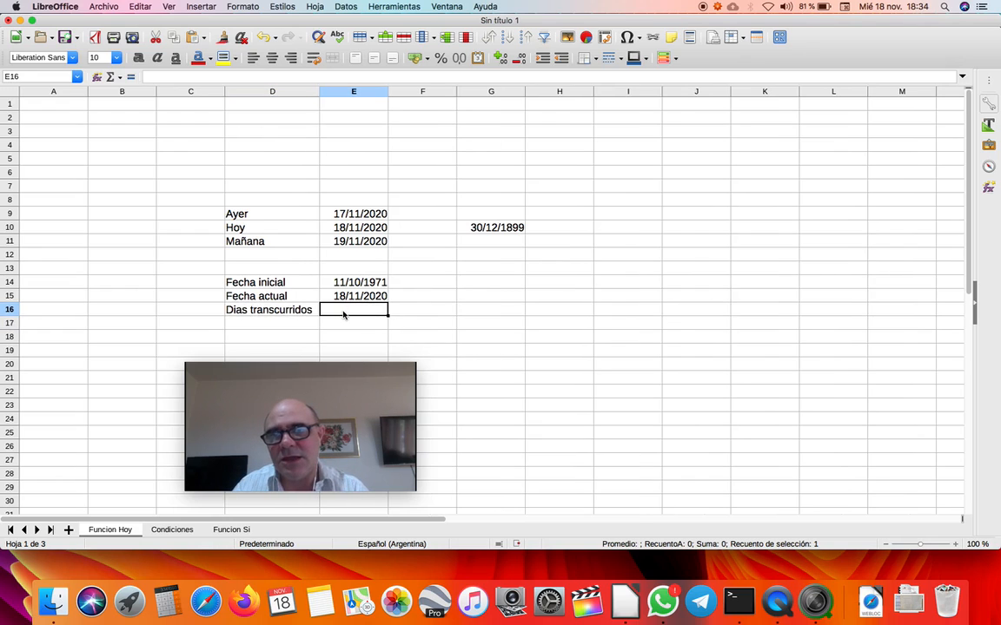
{"action": "left_click", "coordinate": [366, 298]}
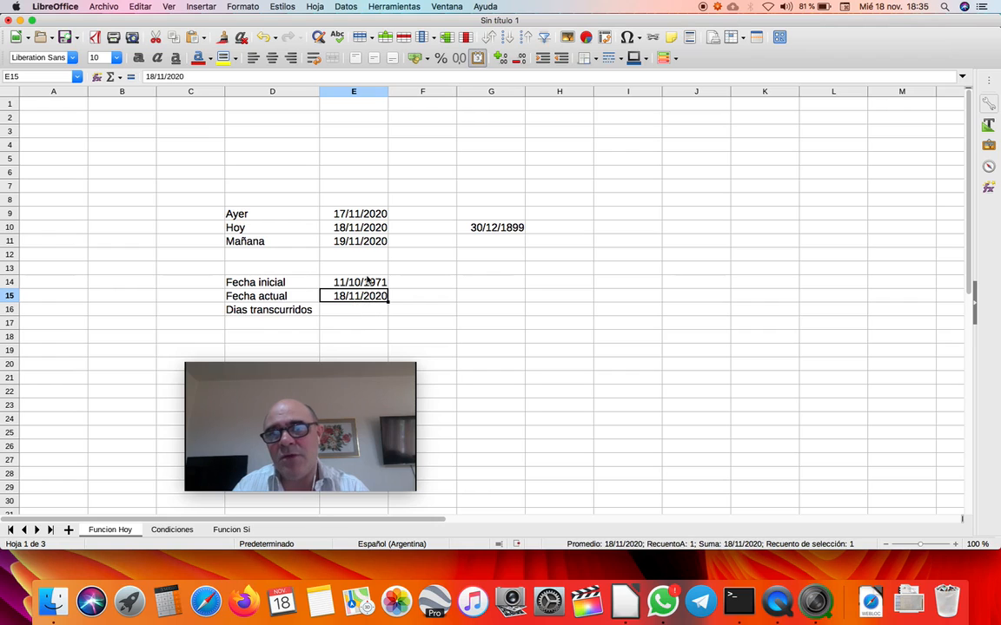
{"action": "left_click", "coordinate": [356, 310]}
{"action": "type", "text": "="}
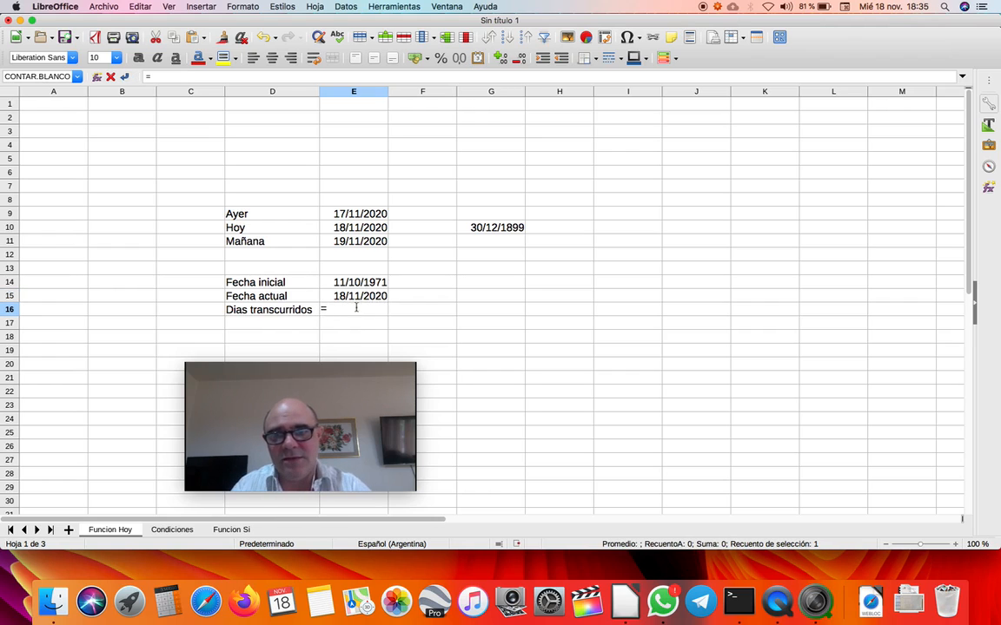
{"action": "left_click", "coordinate": [356, 297]}
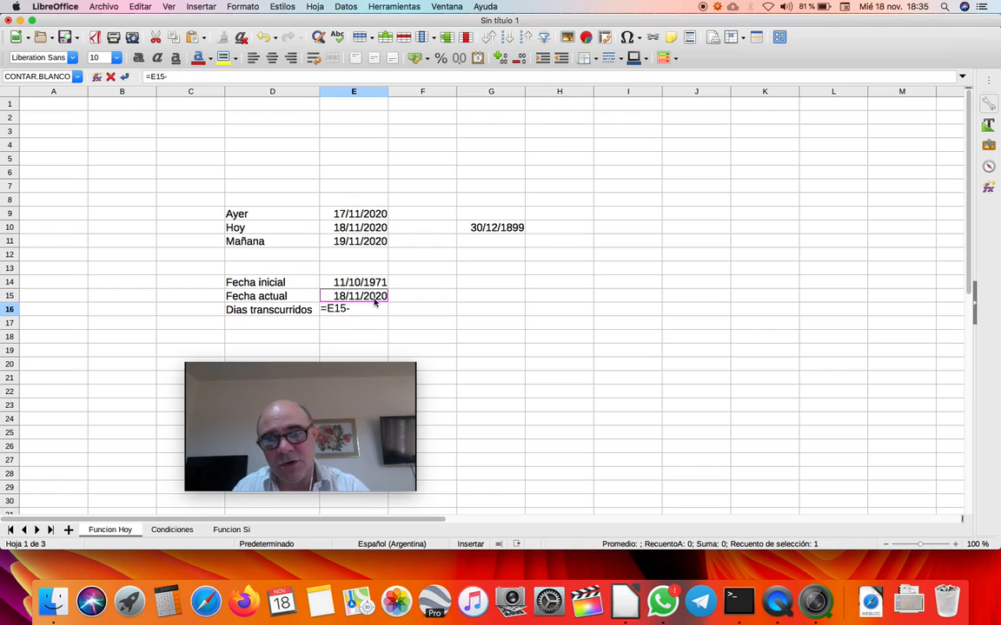
{"action": "type", "text": "-"}
{"action": "left_click", "coordinate": [358, 283]}
{"action": "key", "text": "Return"}
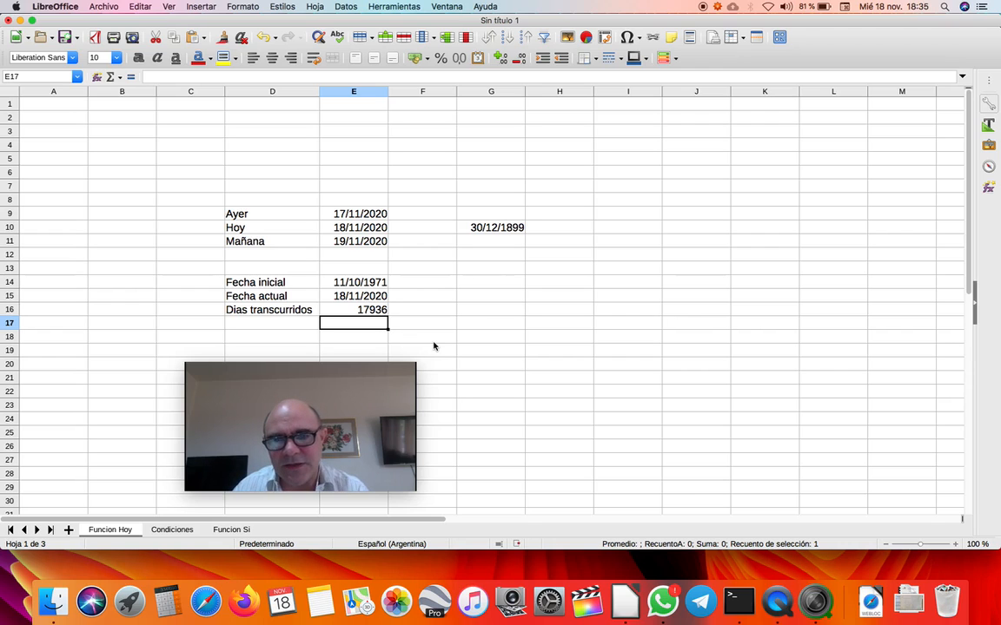
{"action": "left_click_drag", "start_coordinate": [305, 385], "coordinate": [539, 356]}
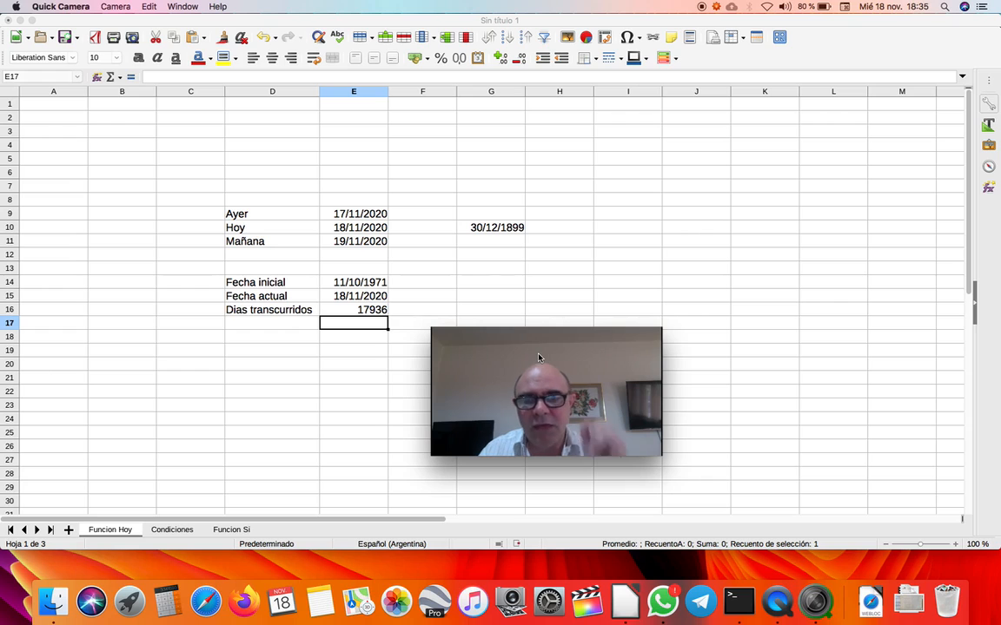
{"action": "left_click_drag", "start_coordinate": [539, 357], "coordinate": [501, 362]}
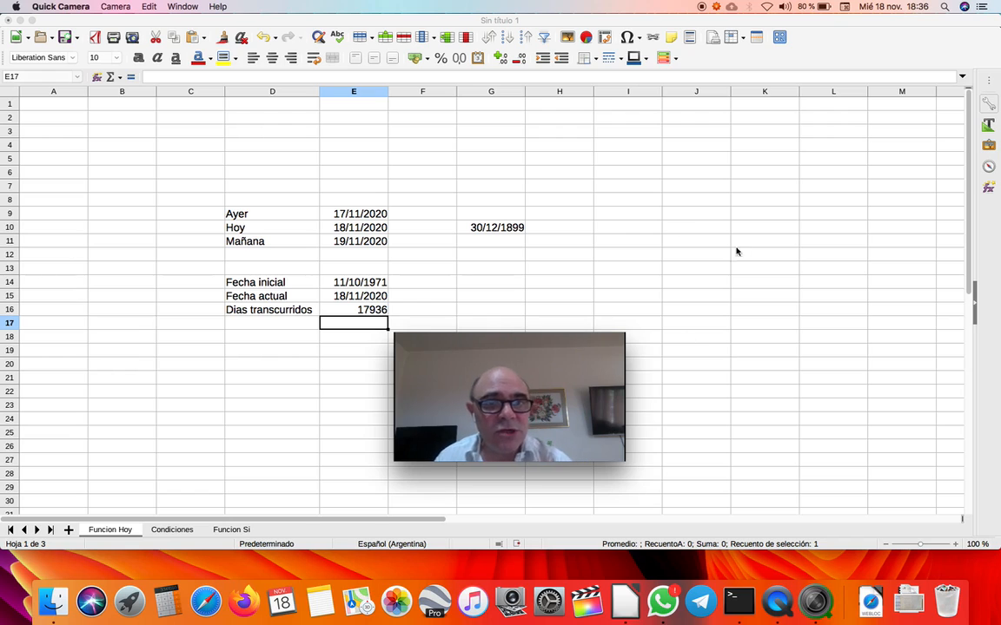
{"action": "left_click_drag", "start_coordinate": [536, 340], "coordinate": [543, 308]}
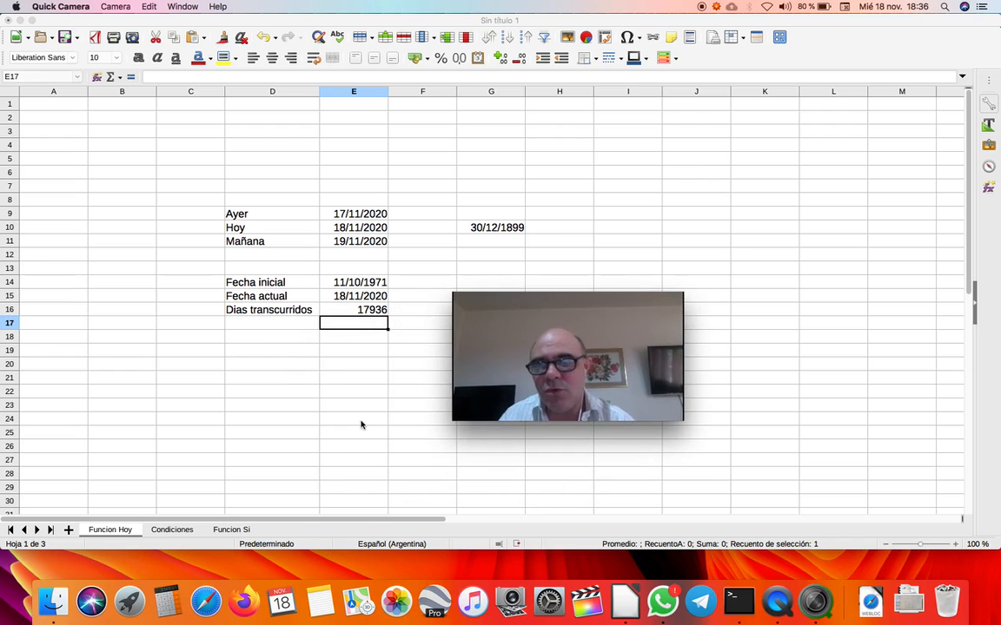
Step: Copy the Fecha actual label and its date from D15:E15 to D26:E26
{"action": "scroll", "coordinate": [361, 425], "scroll_direction": "down", "scroll_amount": 6}
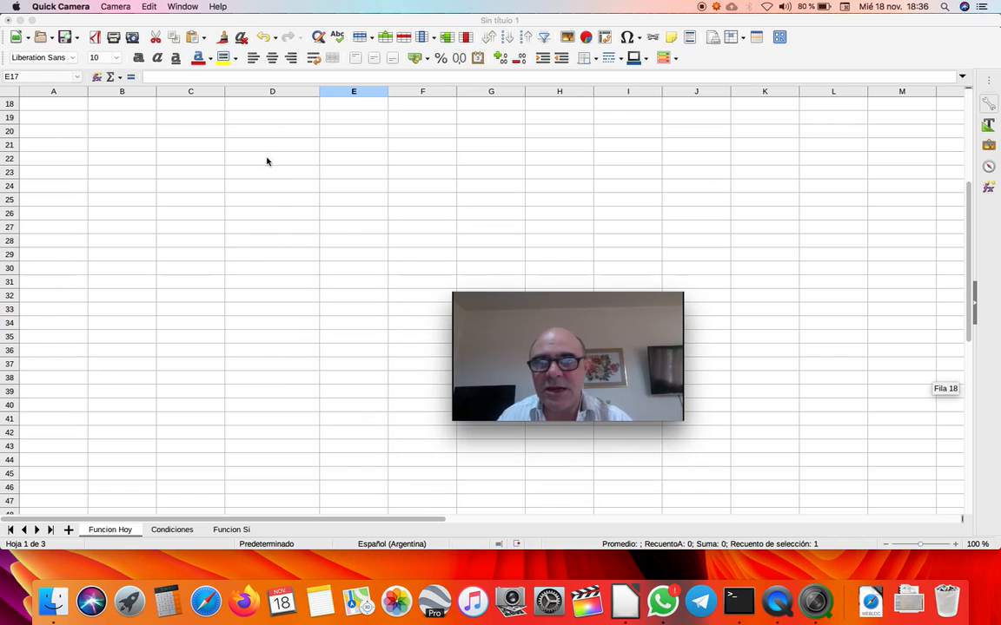
{"action": "scroll", "coordinate": [267, 161], "scroll_direction": "up", "scroll_amount": 4}
{"action": "left_click", "coordinate": [356, 229]}
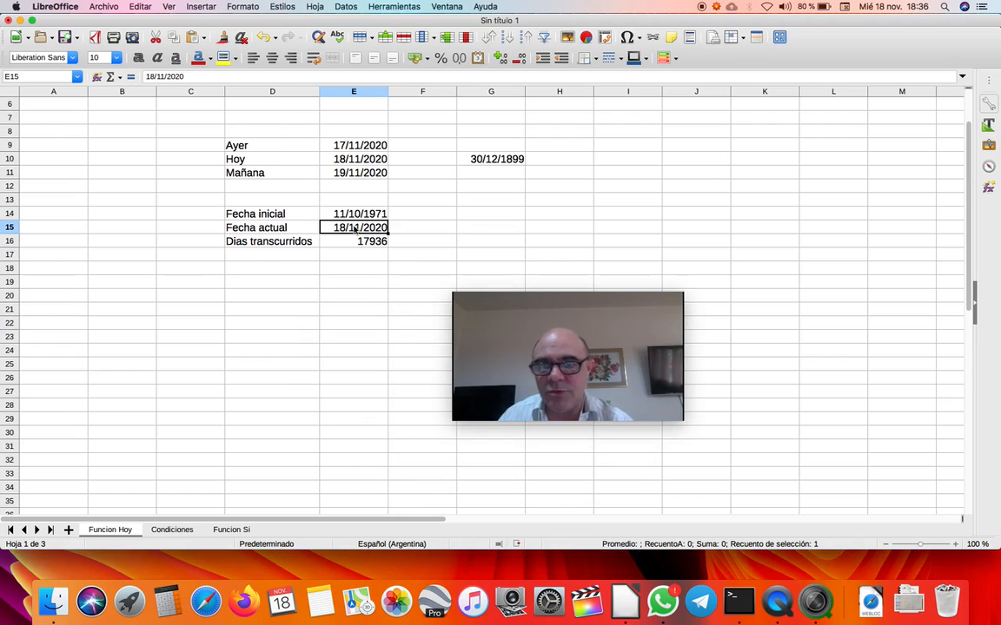
{"action": "left_click", "coordinate": [258, 231]}
{"action": "key", "text": "Right"}
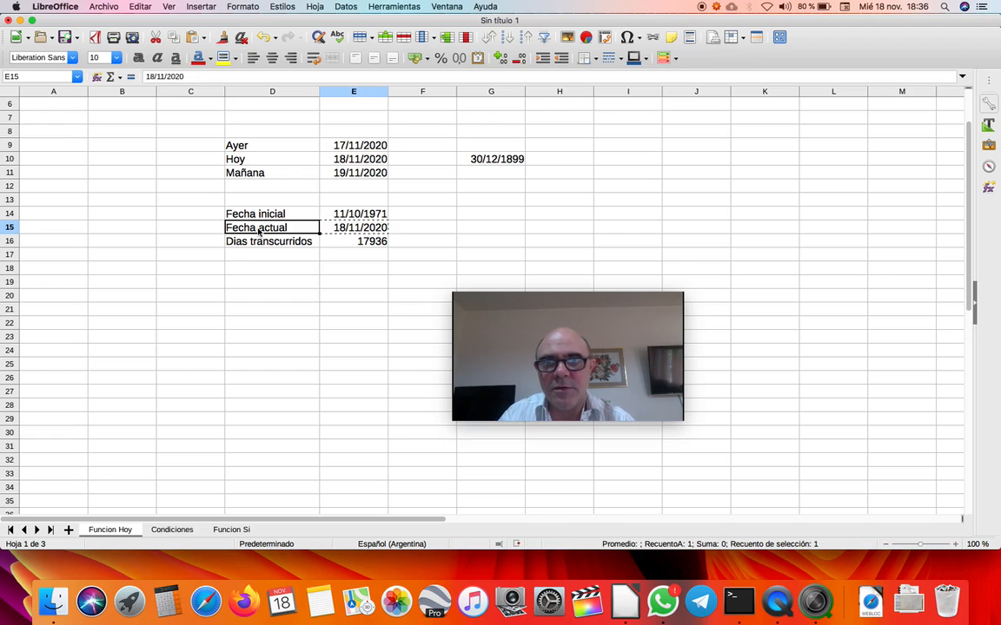
{"action": "left_click", "coordinate": [259, 230], "text": "shift"}
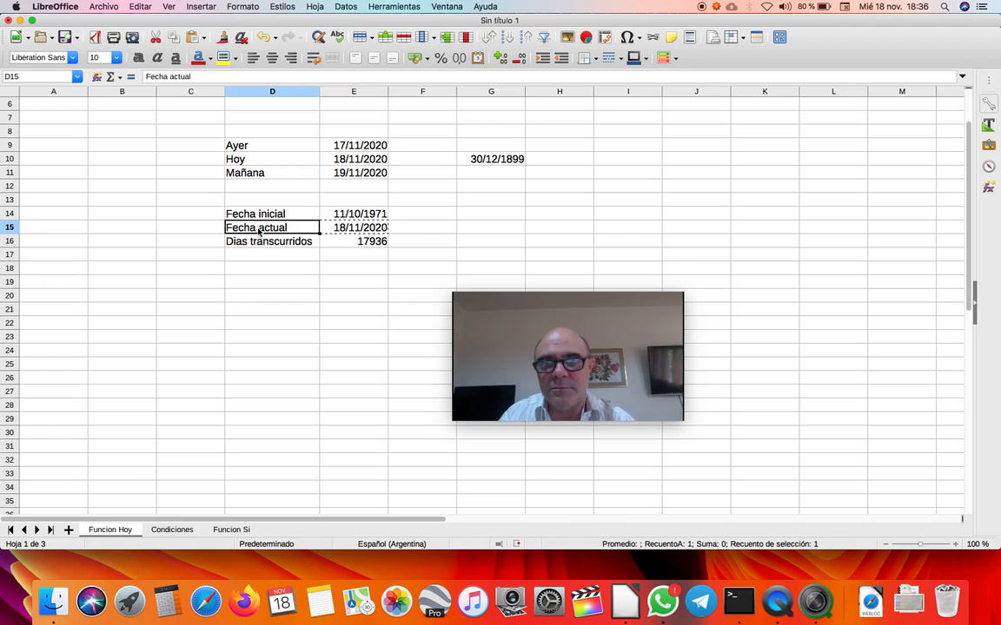
{"action": "key", "text": "super+c"}
{"action": "key", "text": "Down"}
{"action": "key", "text": "Down"}
{"action": "key", "text": "Down"}
{"action": "key", "text": "Down"}
{"action": "key", "text": "Down"}
{"action": "key", "text": "Down"}
{"action": "key", "text": "Down"}
{"action": "key", "text": "Down"}
{"action": "key", "text": "Down"}
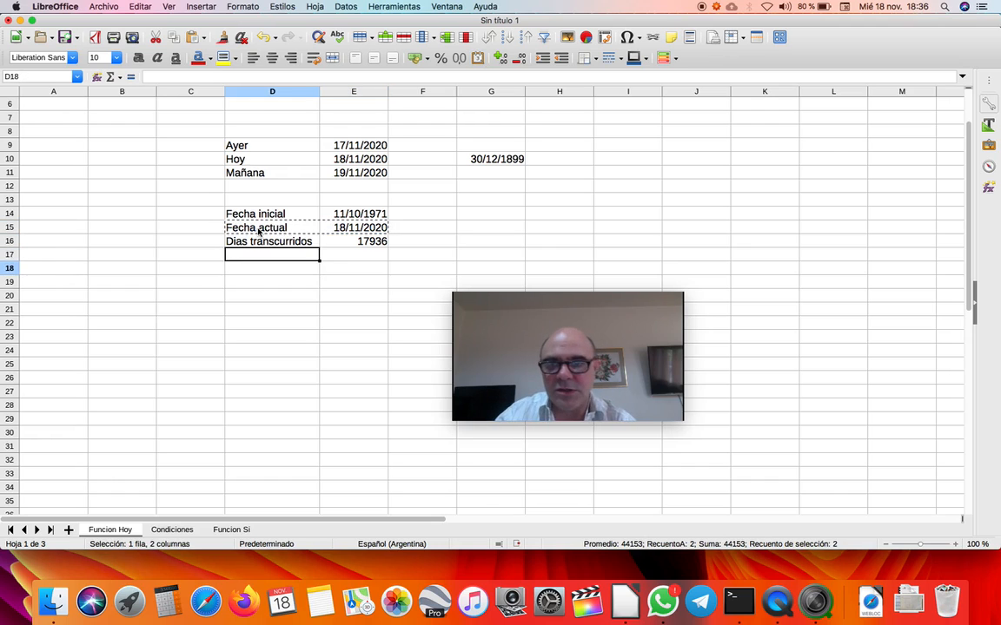
{"action": "key", "text": "Down"}
{"action": "key", "text": "Down"}
{"action": "key", "text": "super+v"}
Step: Enter the headings Día in D25 and Fecha in E25, and replace the label in D26 with 1
{"action": "key", "text": "Left"}
{"action": "key", "text": "Up"}
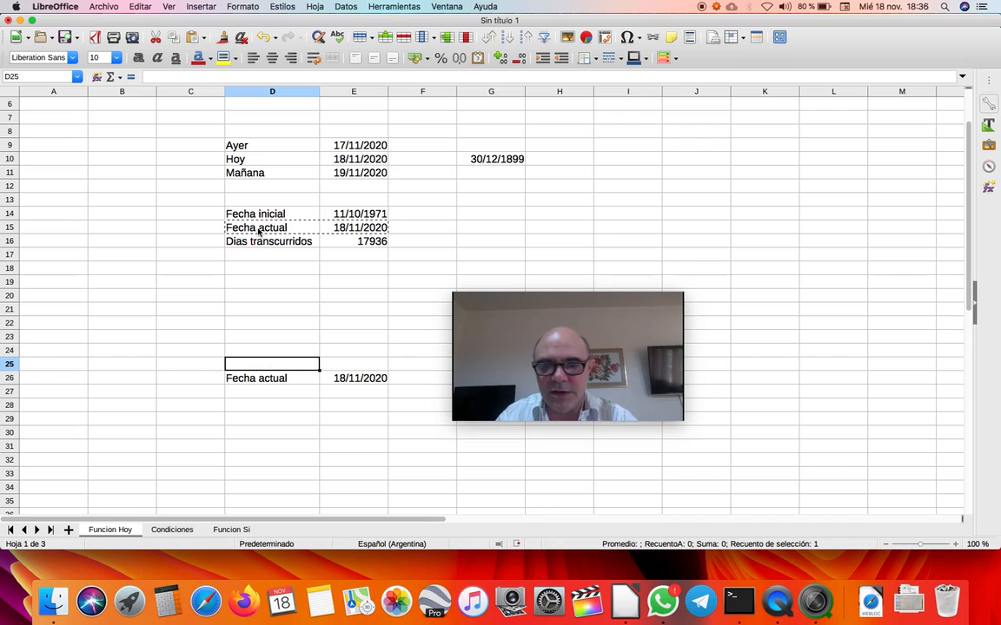
{"action": "type", "text": "Día"}
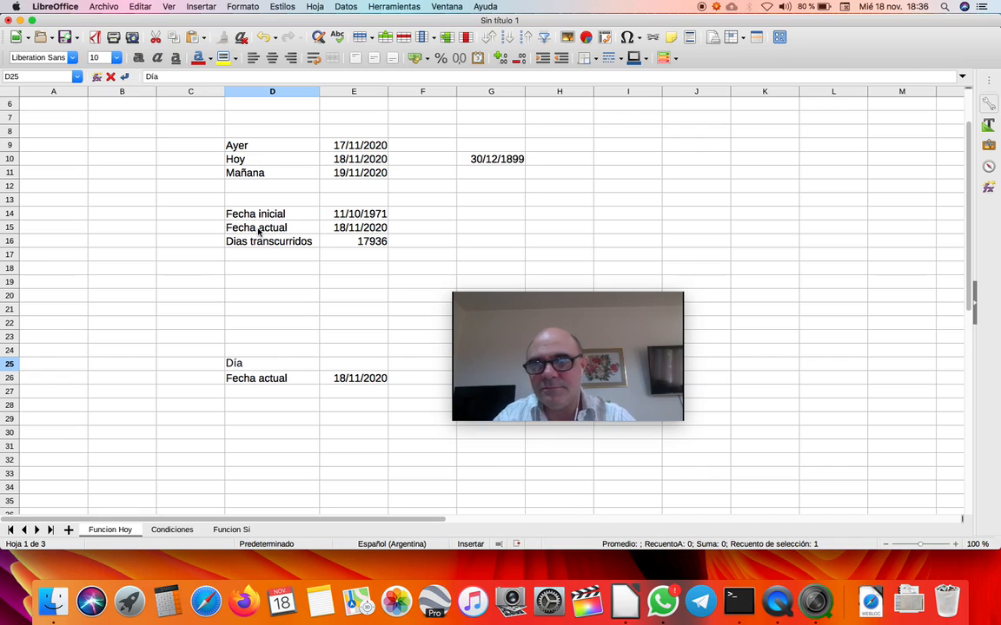
{"action": "key", "text": "Return"}
{"action": "type", "text": "1"}
{"action": "key", "text": "Return"}
{"action": "key", "text": "Up"}
{"action": "key", "text": "Up"}
{"action": "key", "text": "Right"}
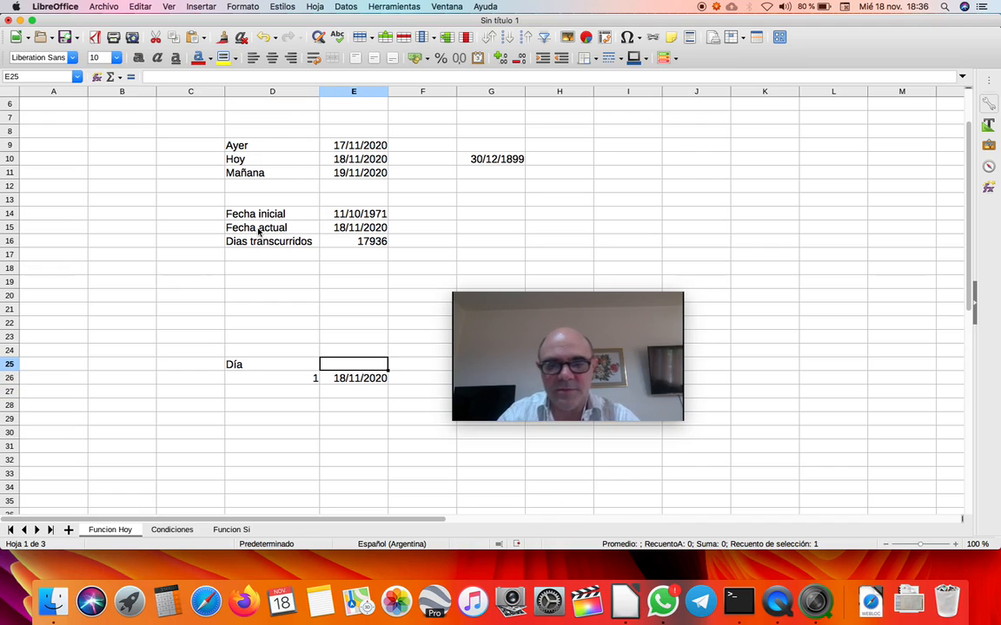
{"action": "type", "text": "Fecha"}
{"action": "key", "text": "Return"}
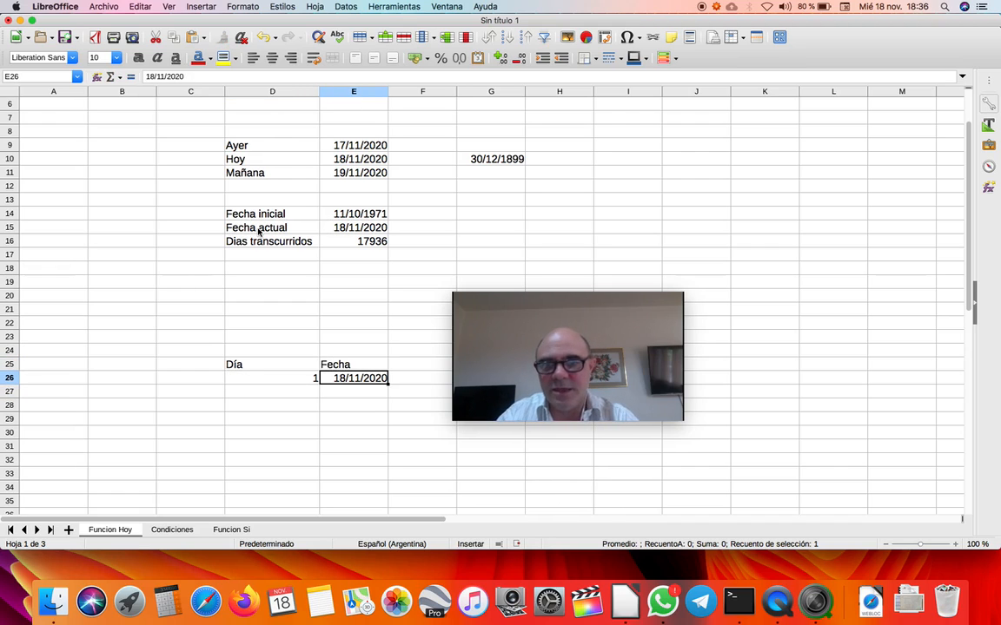
Step: Fill the day number and date in D26:E26 down to row 34 as consecutive series
{"action": "key", "text": "Left"}
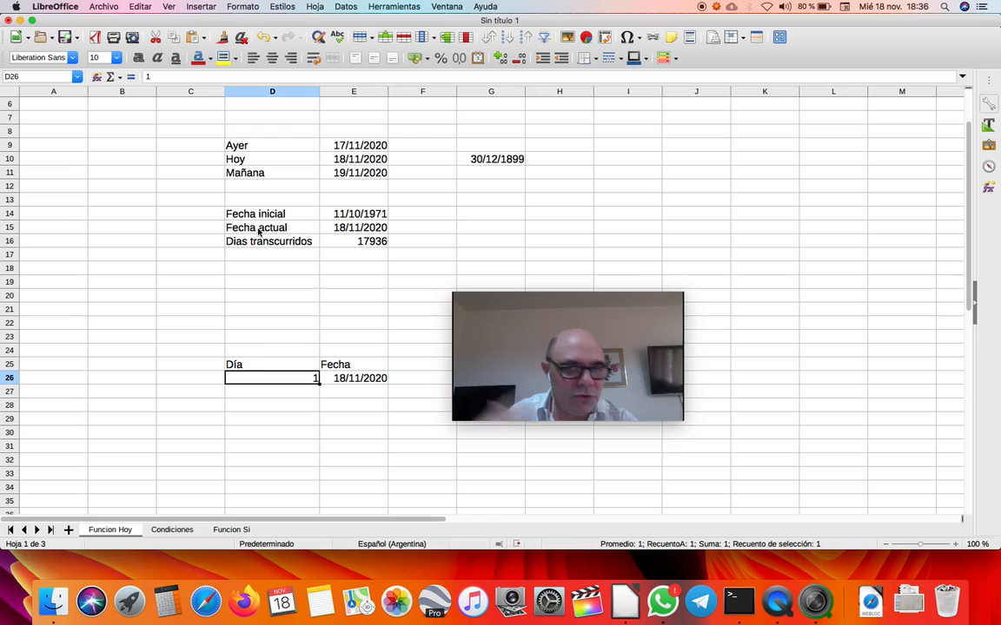
{"action": "key", "text": "Right"}
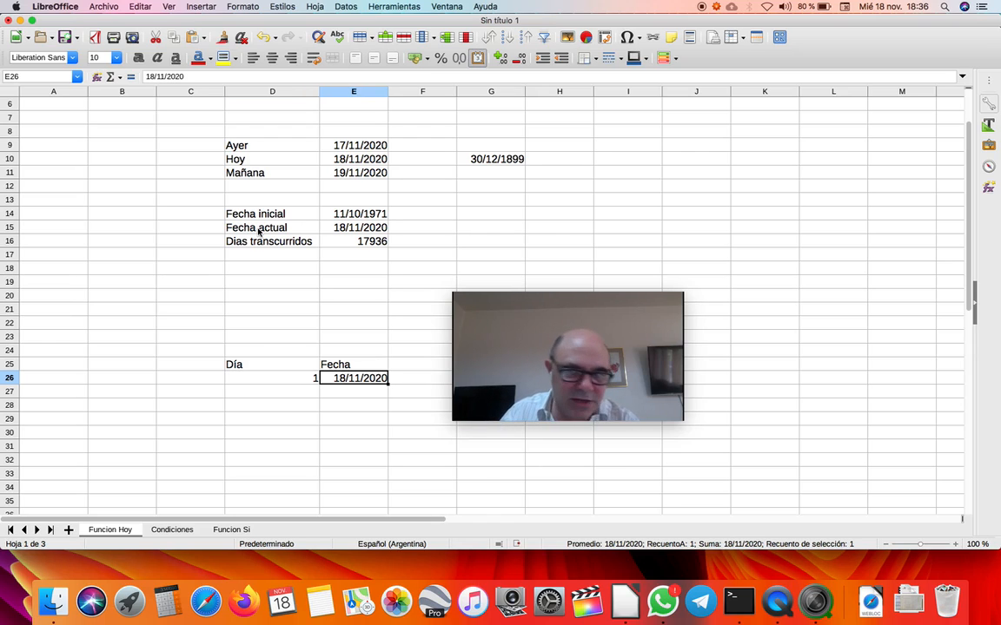
{"action": "key", "text": "Left"}
{"action": "key", "text": "shift+Right"}
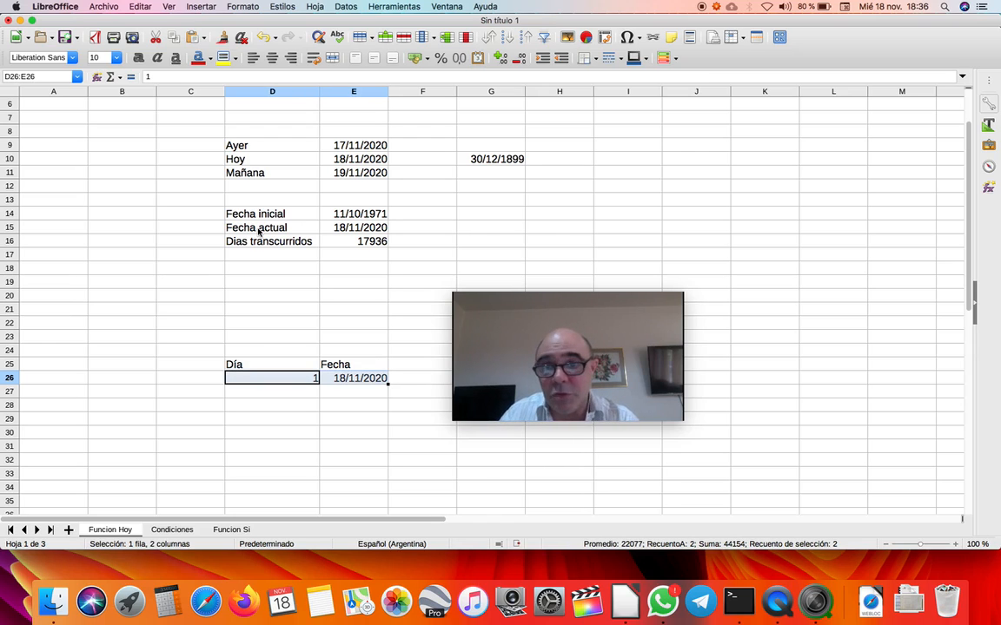
{"action": "left_click_drag", "start_coordinate": [551, 343], "coordinate": [528, 422]}
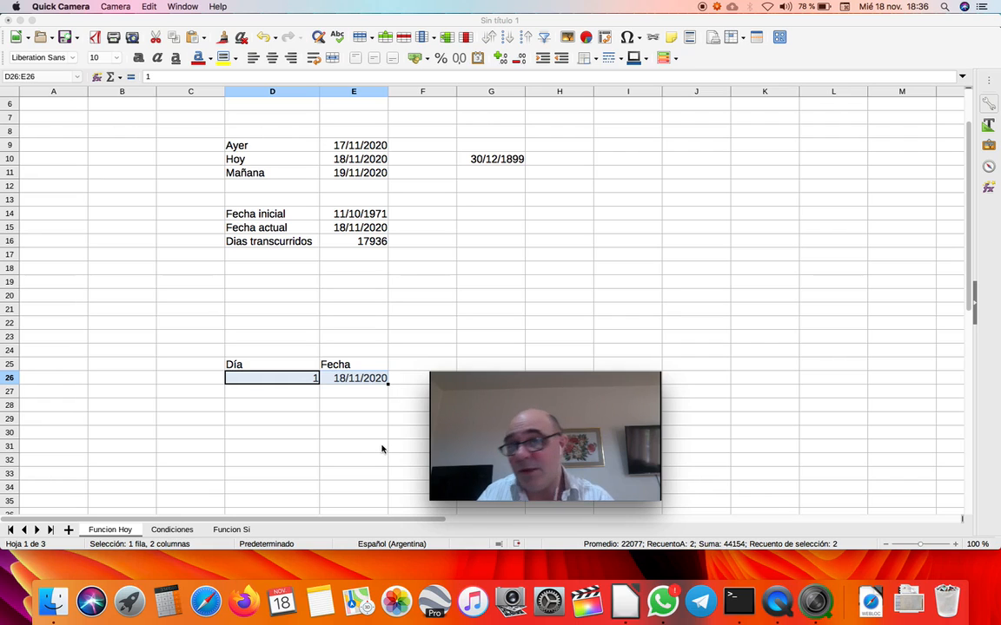
{"action": "left_click_drag", "start_coordinate": [389, 386], "coordinate": [388, 495]}
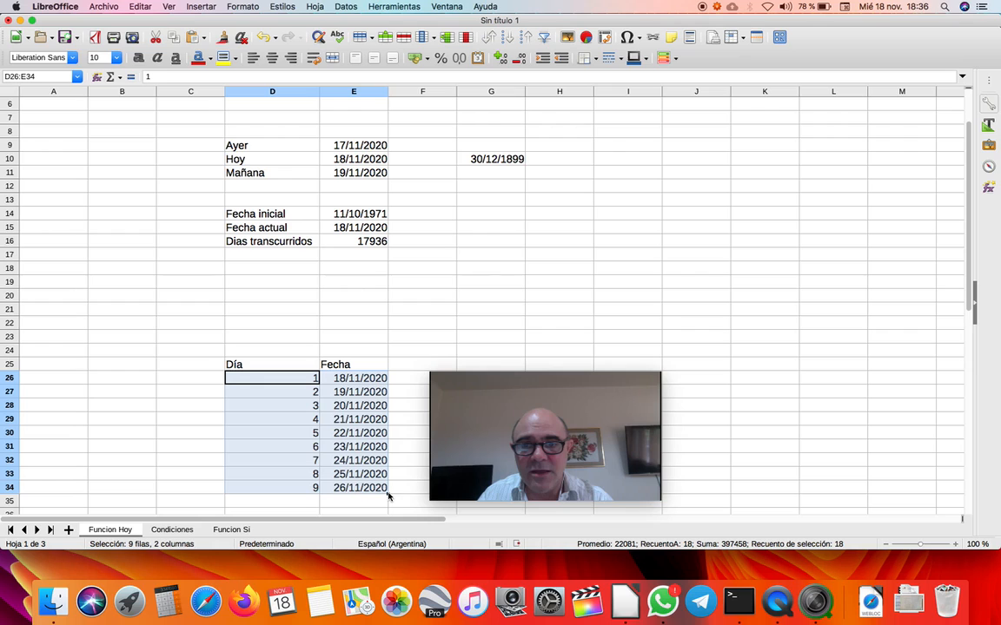
Step: Extend the day and date series from row 34 down to row 69, ending at 31/12/2020
{"action": "scroll", "coordinate": [405, 434], "scroll_direction": "down", "scroll_amount": 3}
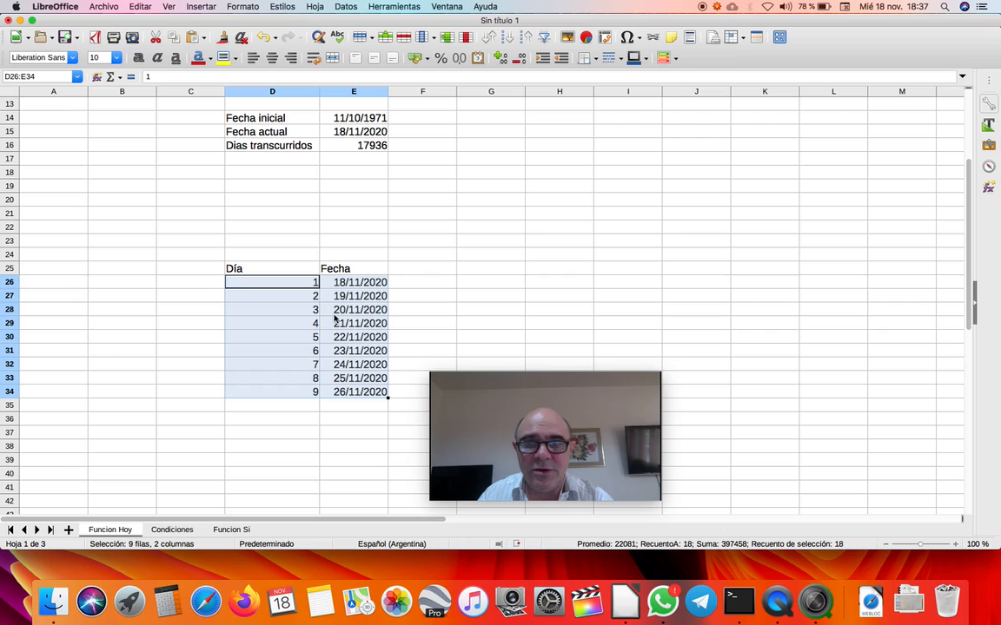
{"action": "scroll", "coordinate": [371, 314], "scroll_direction": "down", "scroll_amount": 3}
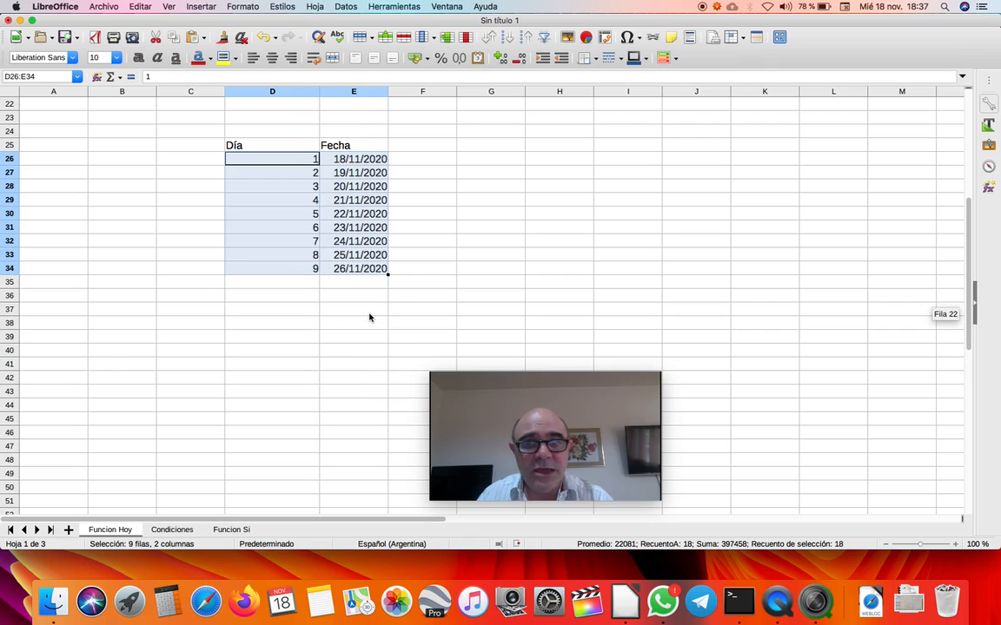
{"action": "left_click_drag", "start_coordinate": [387, 275], "coordinate": [384, 530]}
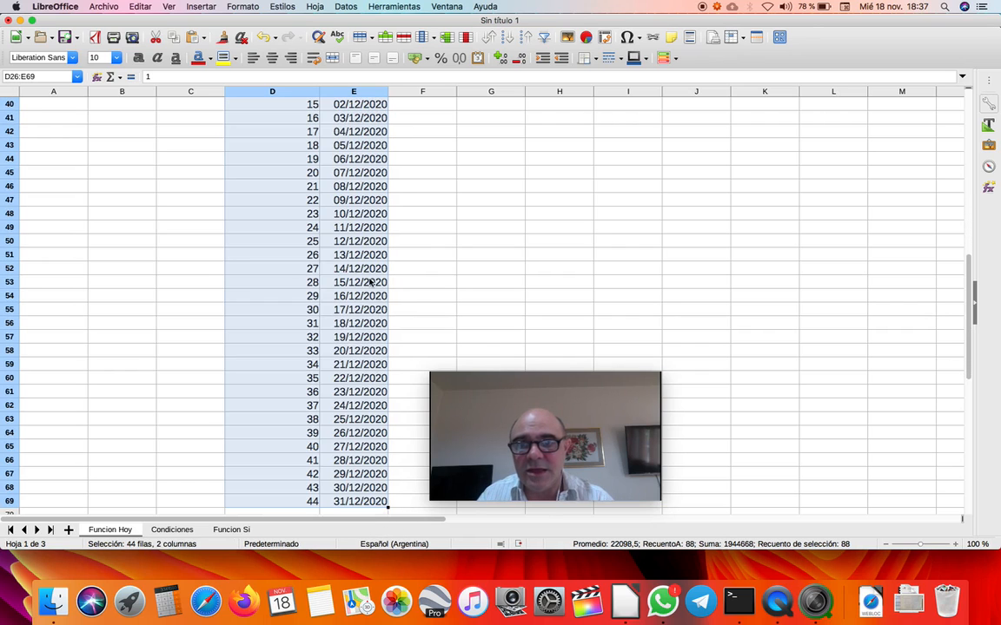
{"action": "left_click", "coordinate": [330, 202]}
{"action": "scroll", "coordinate": [330, 207], "scroll_direction": "up", "scroll_amount": 2}
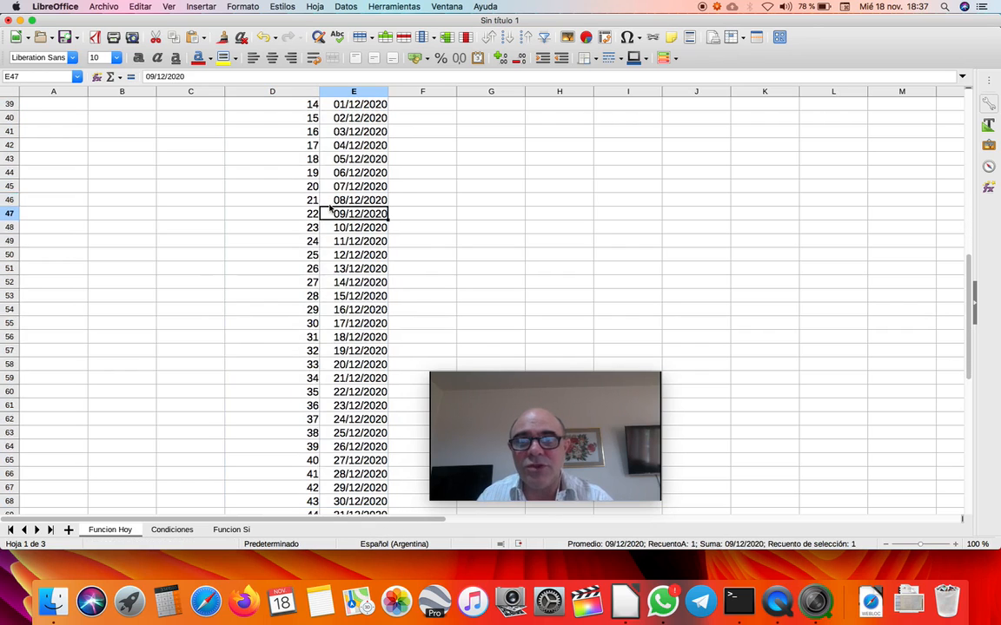
{"action": "scroll", "coordinate": [330, 206], "scroll_direction": "up", "scroll_amount": 3}
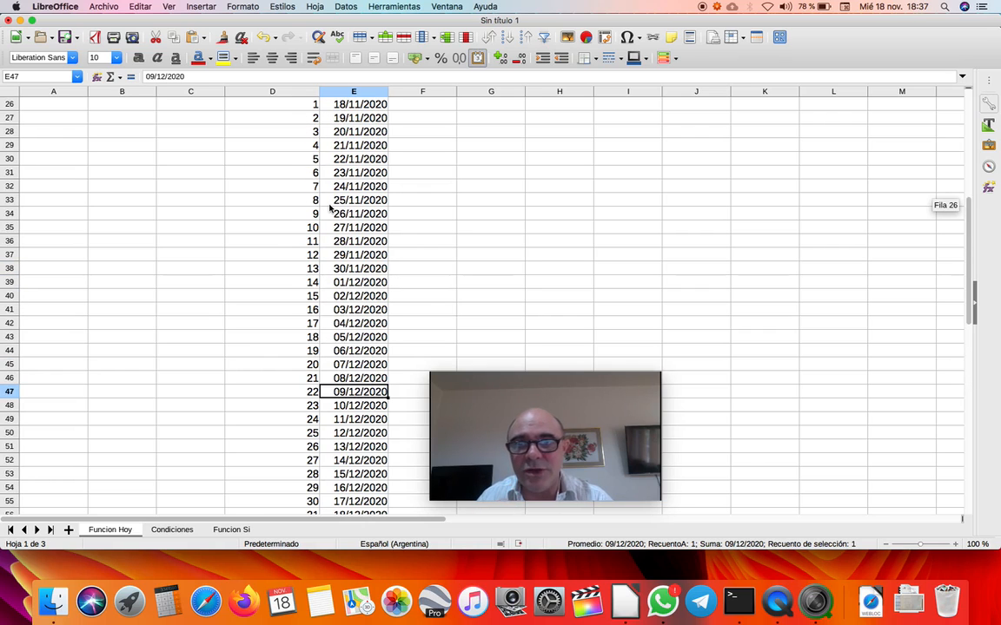
{"action": "left_click", "coordinate": [538, 420]}
{"action": "left_click_drag", "start_coordinate": [539, 419], "coordinate": [572, 341]}
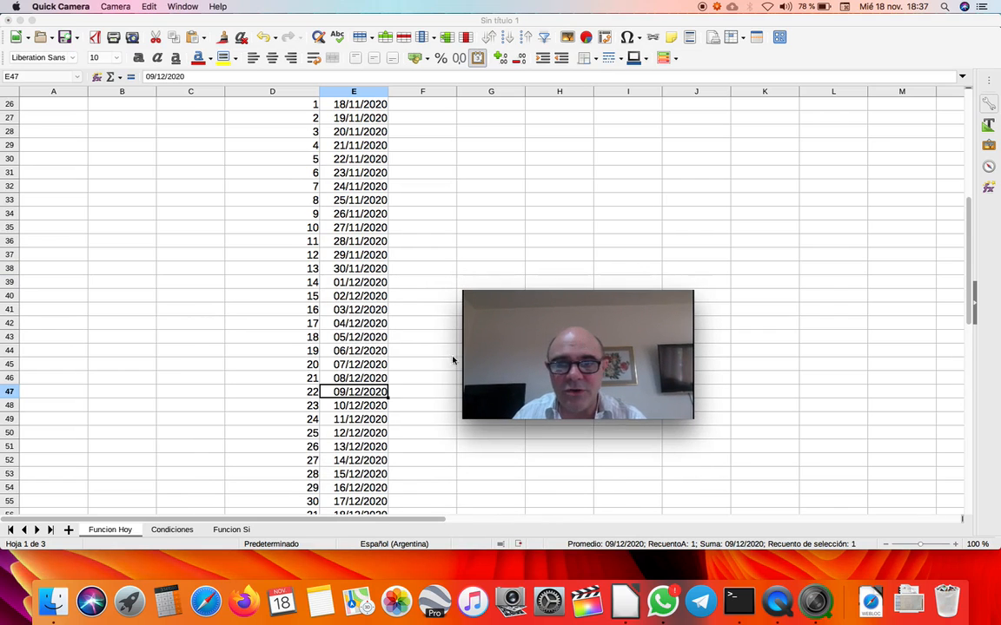
Step: Continue the series from D69:E69 into the new year, down to day 49 and 05/01/2021 in row 74
{"action": "scroll", "coordinate": [317, 436], "scroll_direction": "down", "scroll_amount": 7}
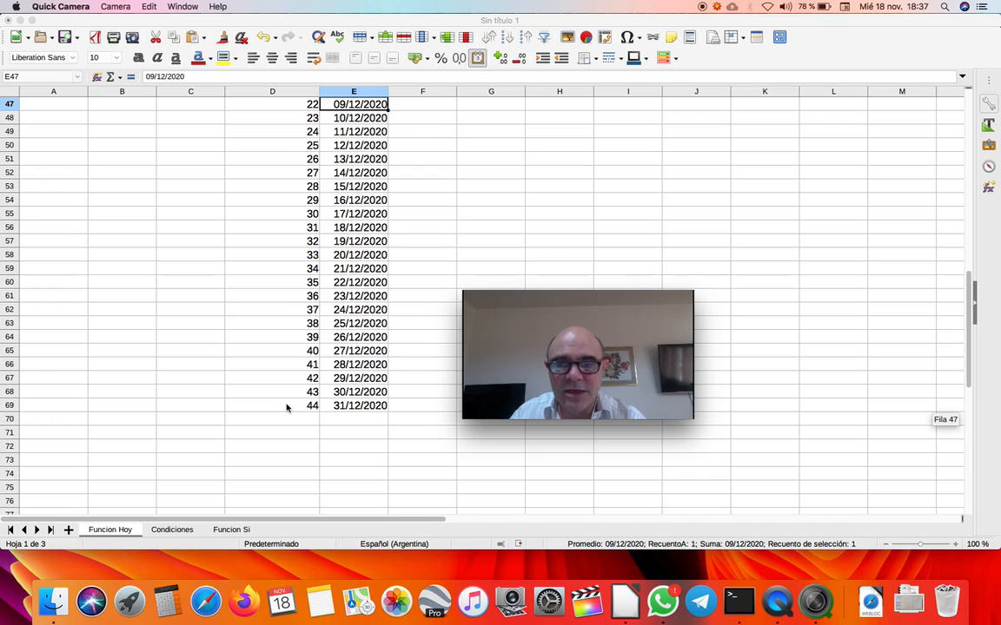
{"action": "left_click_drag", "start_coordinate": [291, 407], "coordinate": [389, 474]}
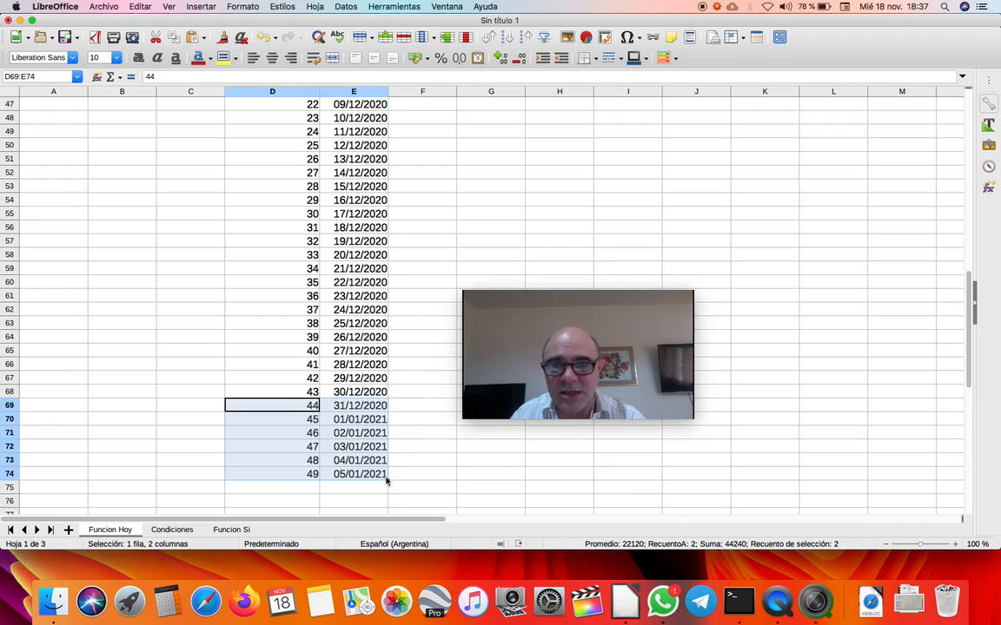
{"action": "left_click", "coordinate": [345, 419]}
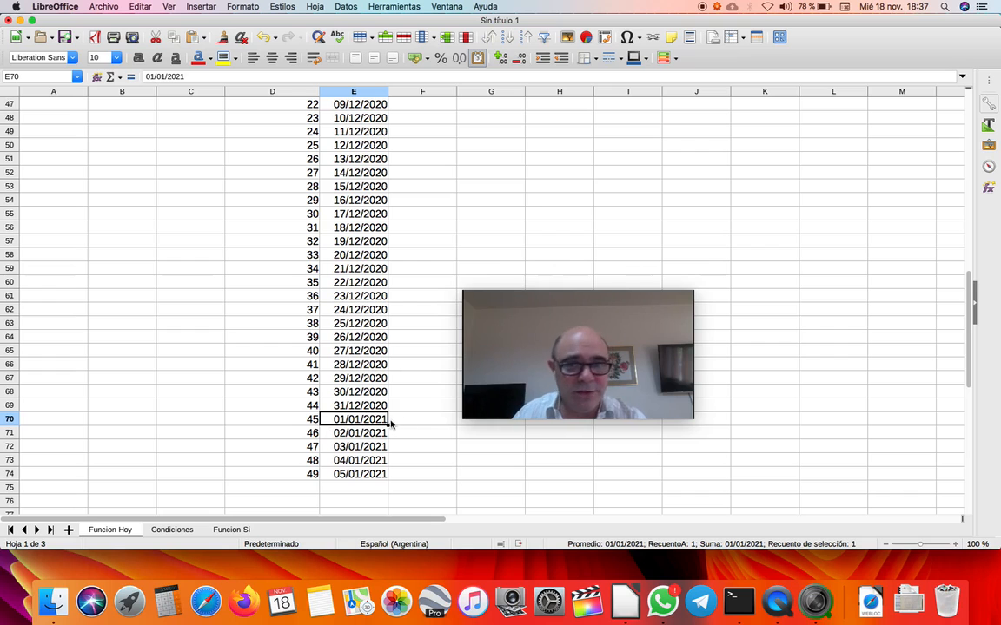
{"action": "scroll", "coordinate": [383, 330], "scroll_direction": "down", "scroll_amount": 3}
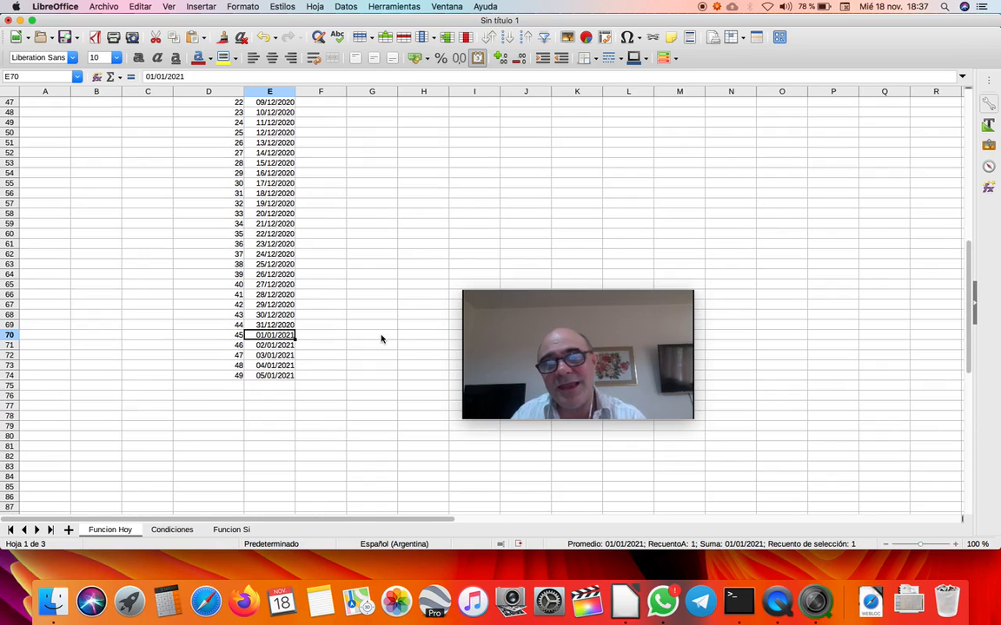
Step: Format the 30/12/1899 date in G10 as a number
{"action": "scroll", "coordinate": [274, 218], "scroll_direction": "up", "scroll_amount": 15}
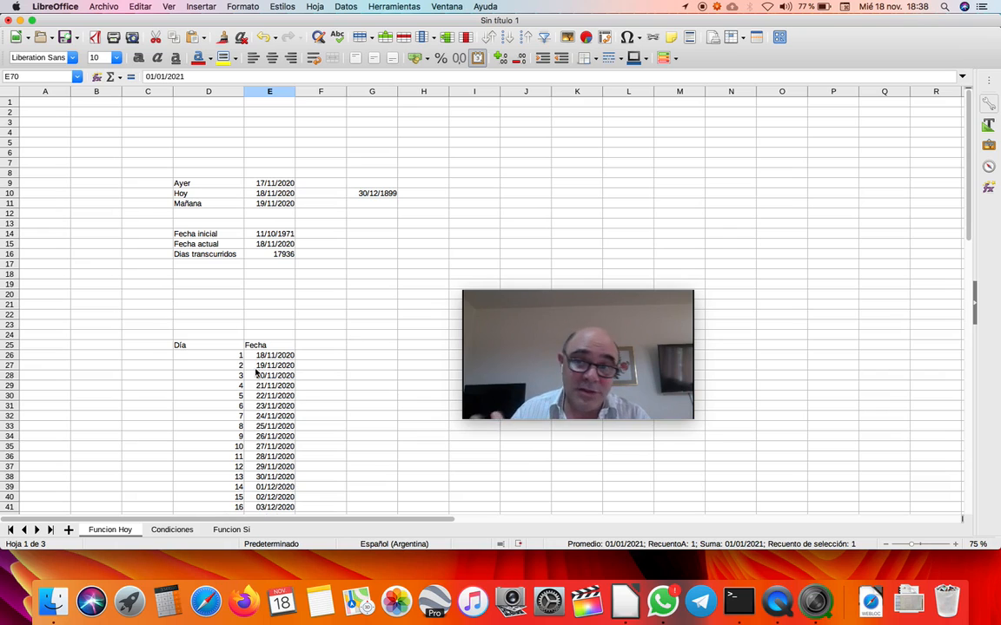
{"action": "left_click", "coordinate": [370, 195]}
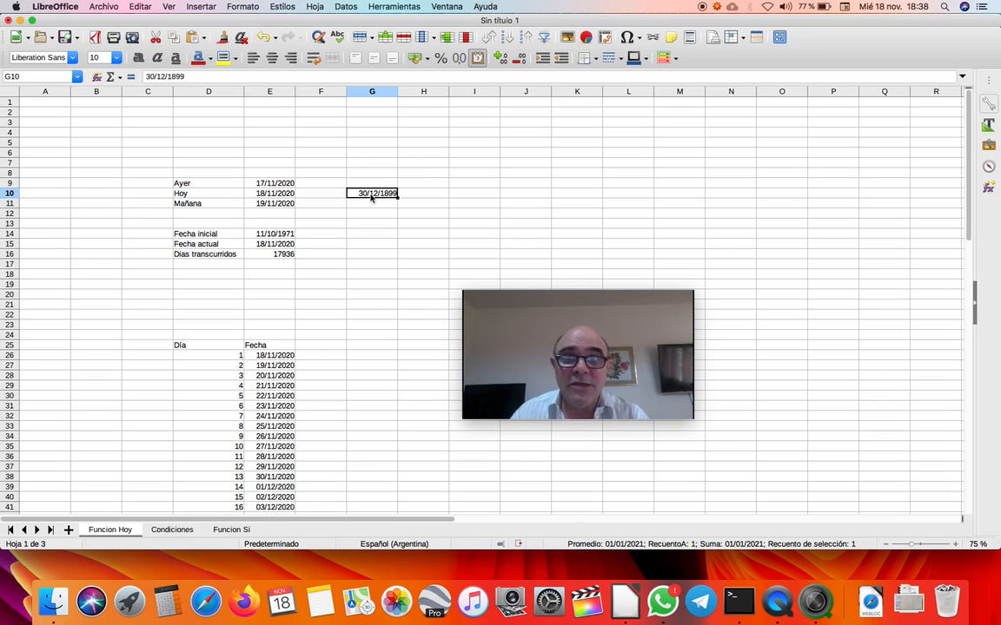
{"action": "left_click_drag", "start_coordinate": [616, 381], "coordinate": [485, 302]}
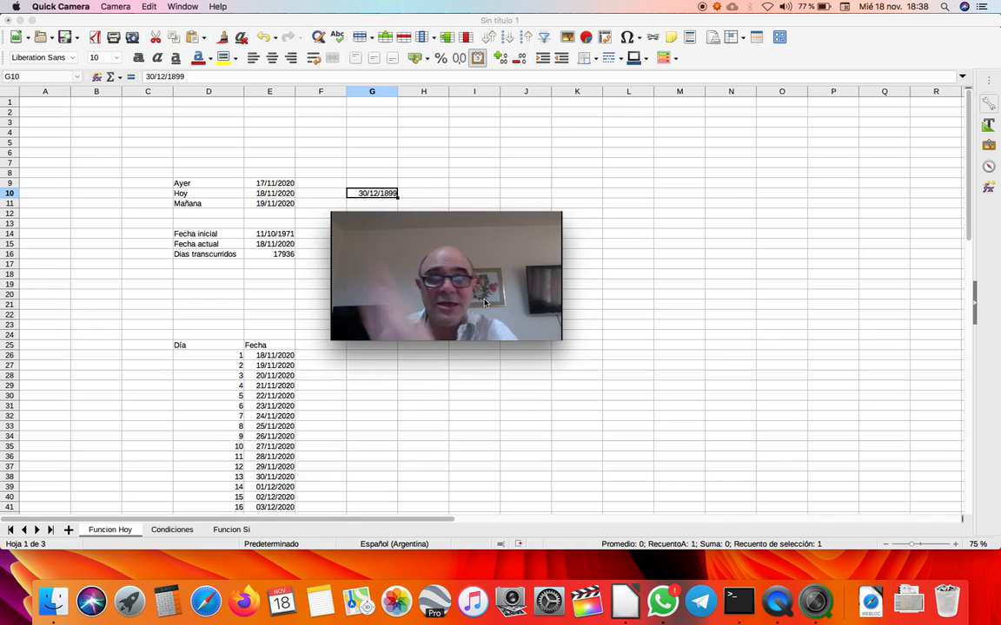
{"action": "left_click", "coordinate": [457, 59]}
{"action": "left_click_drag", "start_coordinate": [428, 237], "coordinate": [464, 370]}
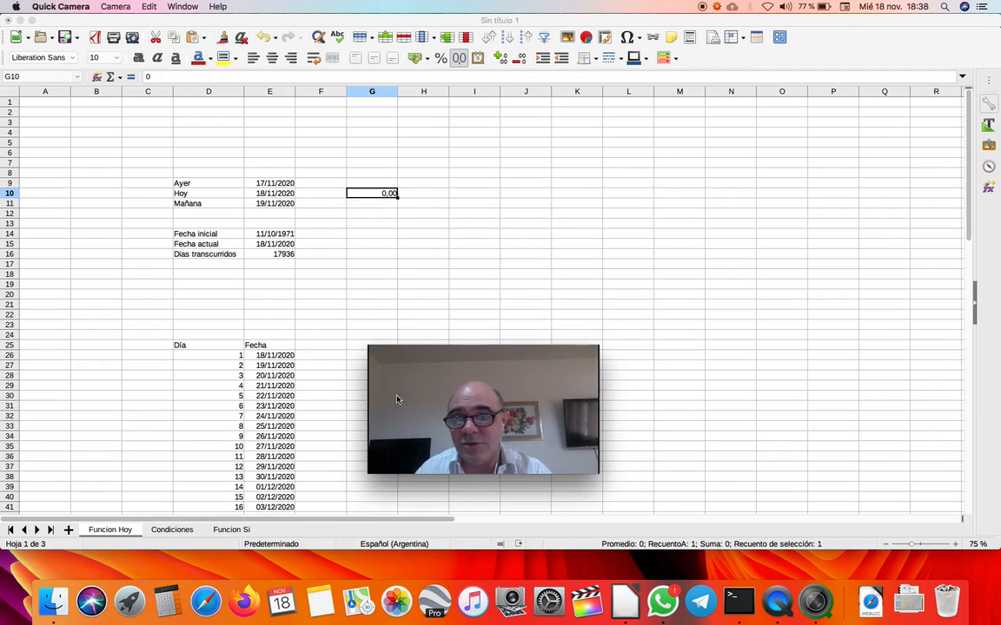
Step: Format all the dates in the Fecha column, E26:E74, as numbers to expose their serial values
{"action": "left_click", "coordinate": [263, 356]}
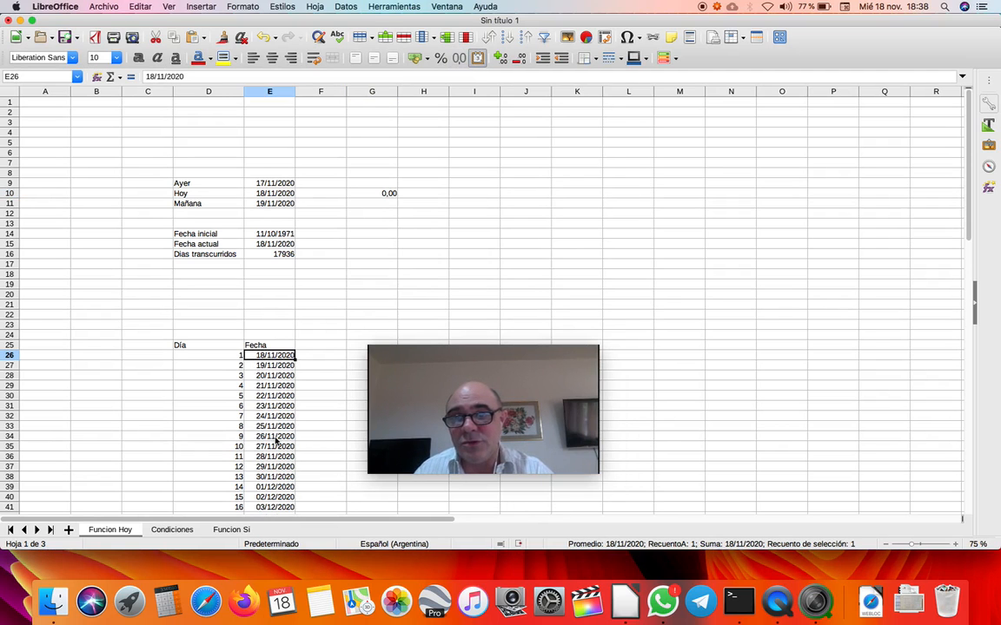
{"action": "scroll", "coordinate": [276, 437], "scroll_direction": "down", "scroll_amount": 10}
{"action": "scroll", "coordinate": [276, 441], "scroll_direction": "down", "scroll_amount": 3}
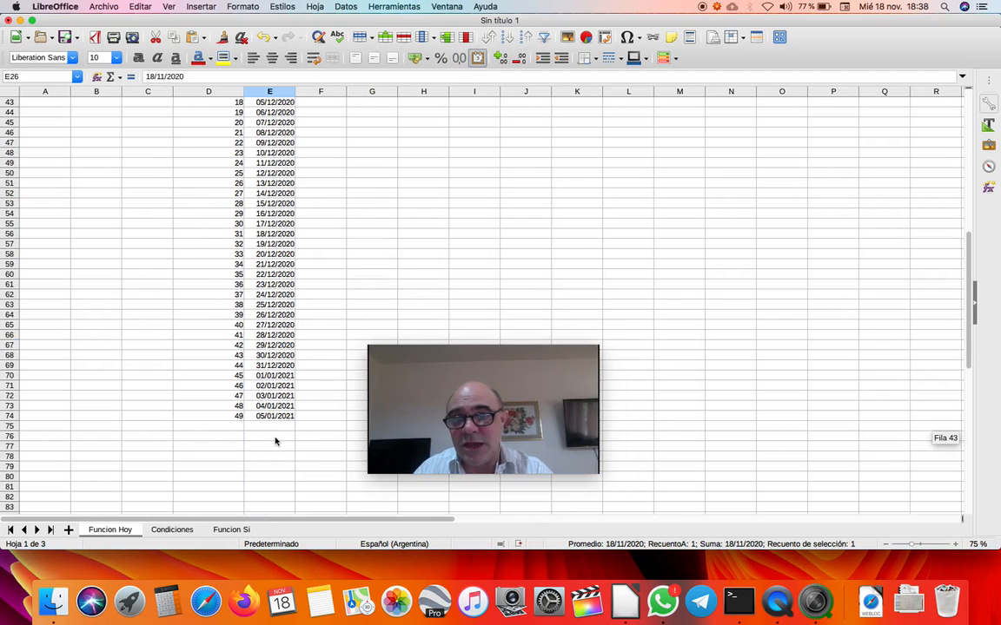
{"action": "scroll", "coordinate": [276, 441], "scroll_direction": "up", "scroll_amount": 7}
{"action": "scroll", "coordinate": [276, 441], "scroll_direction": "down", "scroll_amount": 5}
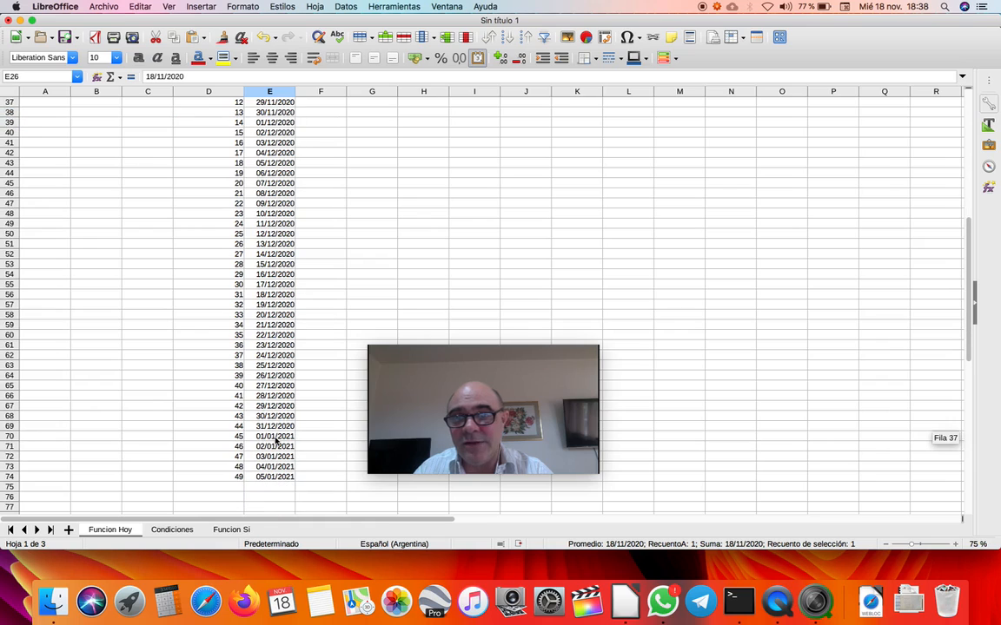
{"action": "left_click", "coordinate": [282, 480], "text": "shift"}
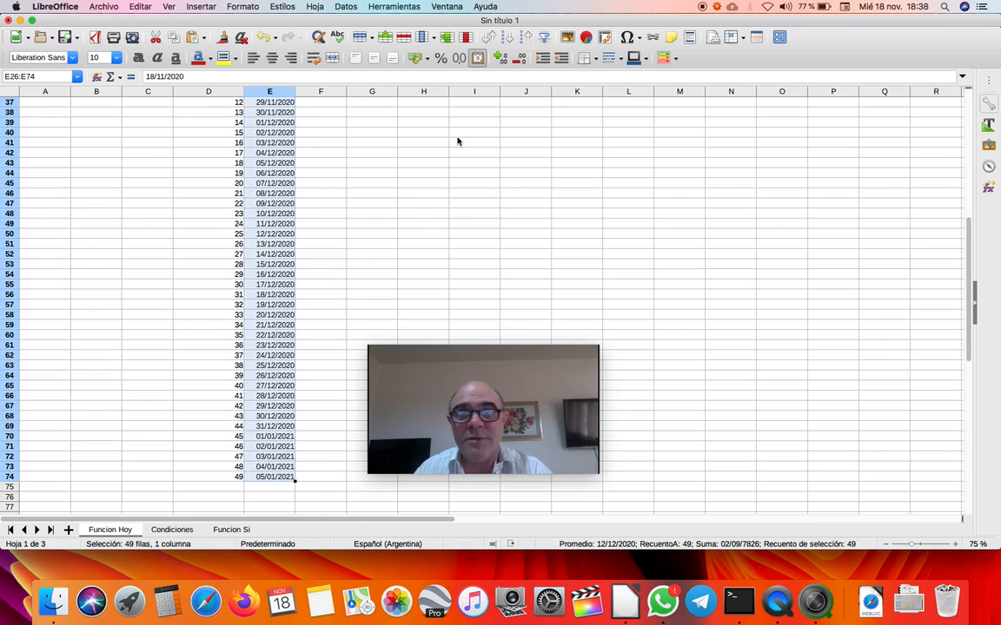
{"action": "left_click", "coordinate": [459, 59]}
{"action": "scroll", "coordinate": [355, 191], "scroll_direction": "up", "scroll_amount": 4}
{"action": "scroll", "coordinate": [354, 192], "scroll_direction": "up", "scroll_amount": 2}
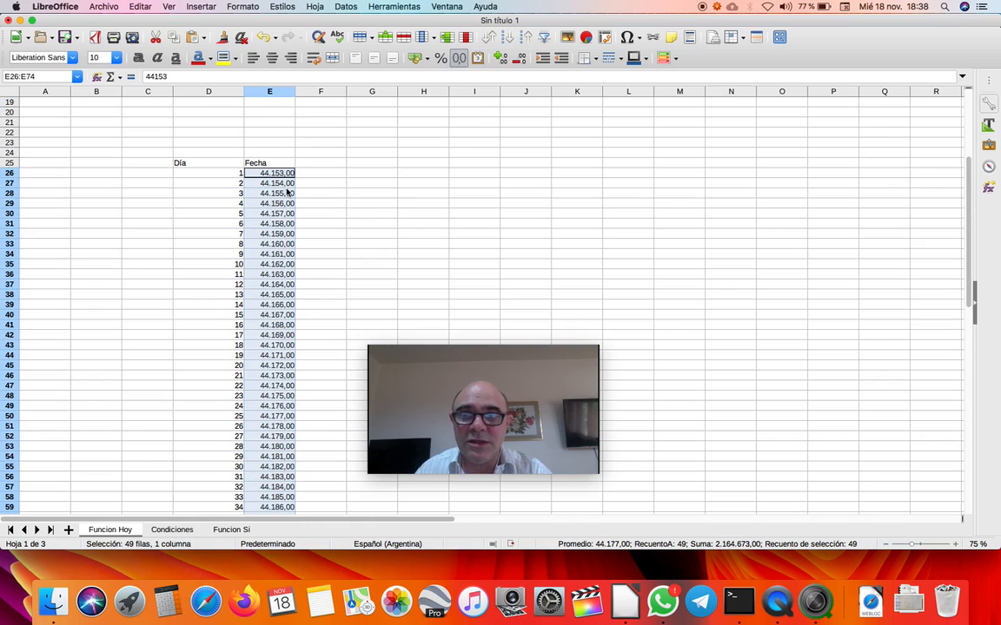
Step: Undo the number format on E26:E74
{"action": "left_click_drag", "start_coordinate": [466, 449], "coordinate": [405, 279]}
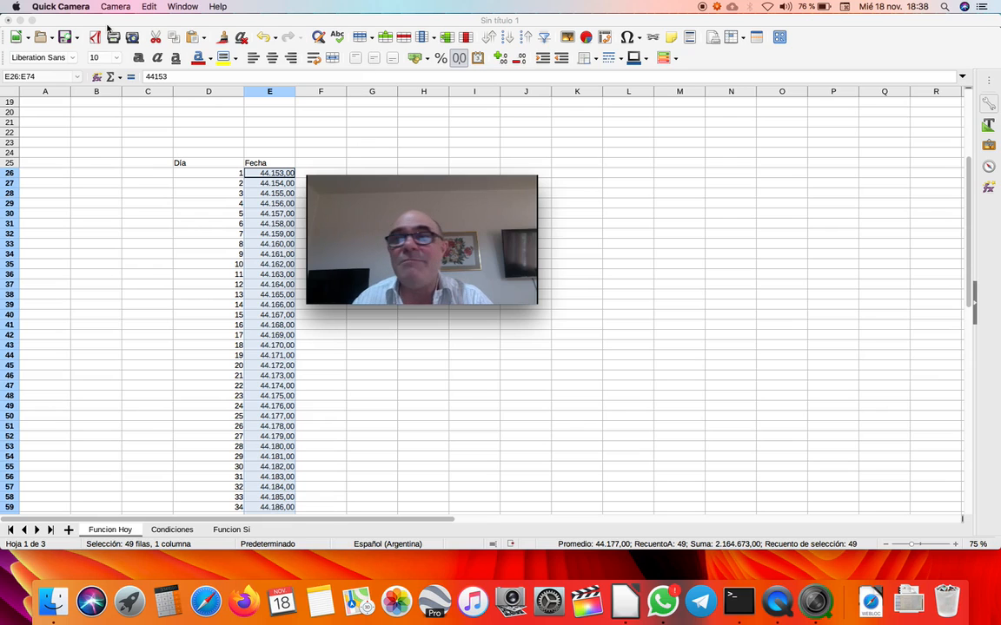
{"action": "left_click", "coordinate": [261, 36]}
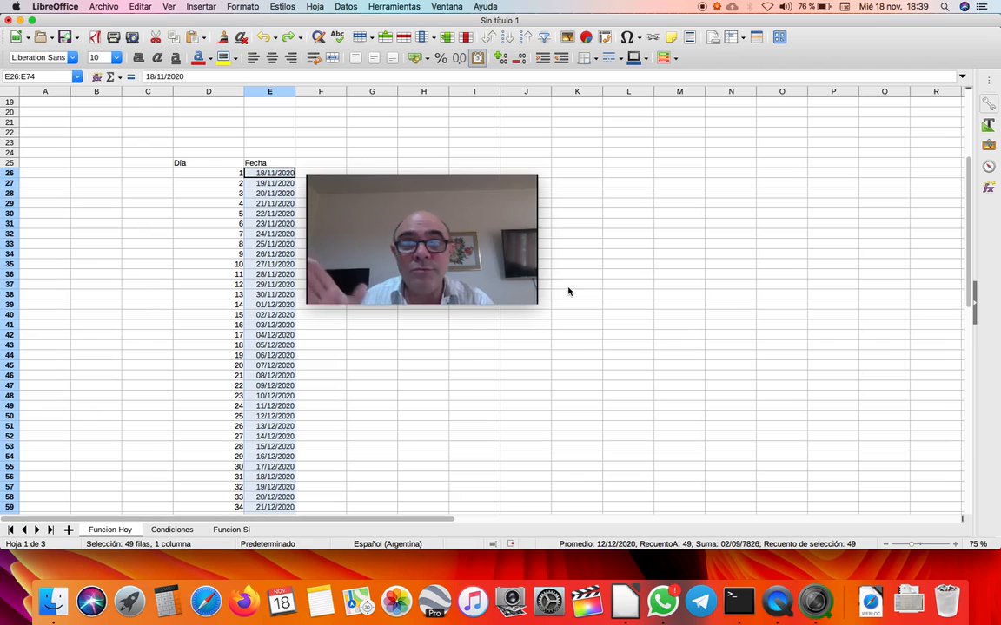
Step: Review the Ayer, Hoy and Mañana rows with their dates in D9:E11
{"action": "left_click_drag", "start_coordinate": [495, 217], "coordinate": [787, 180]}
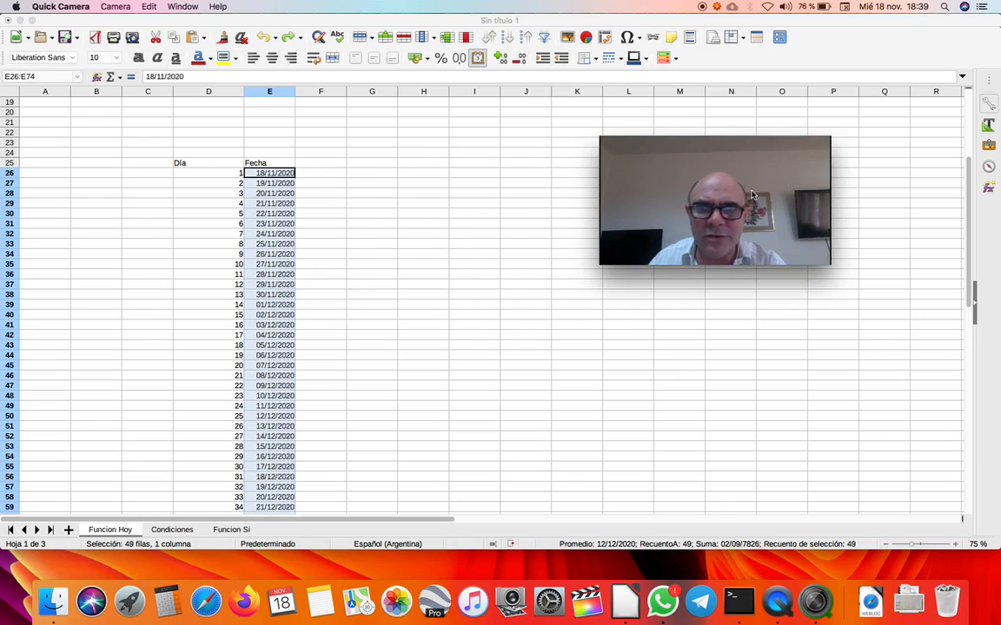
{"action": "scroll", "coordinate": [391, 217], "scroll_direction": "up", "scroll_amount": 1}
{"action": "scroll", "coordinate": [390, 217], "scroll_direction": "up", "scroll_amount": 6}
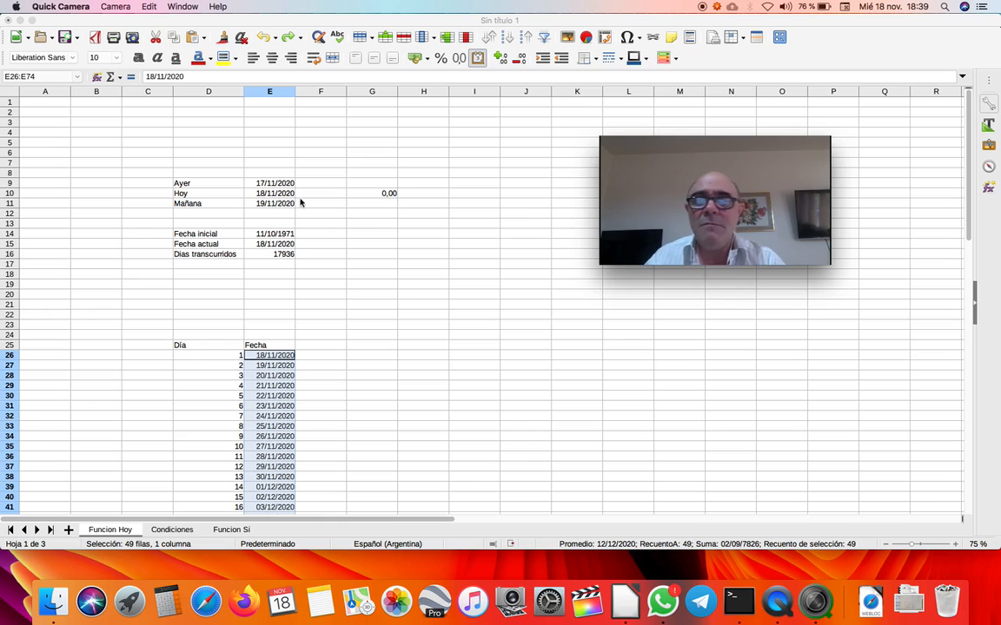
{"action": "left_click_drag", "start_coordinate": [153, 183], "coordinate": [282, 209]}
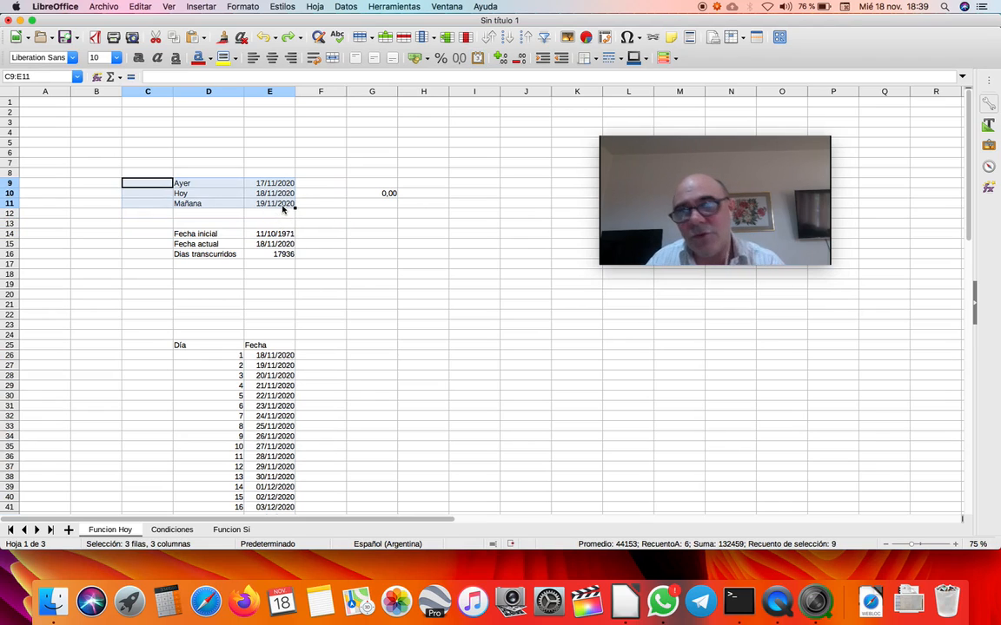
{"action": "left_click", "coordinate": [247, 173]}
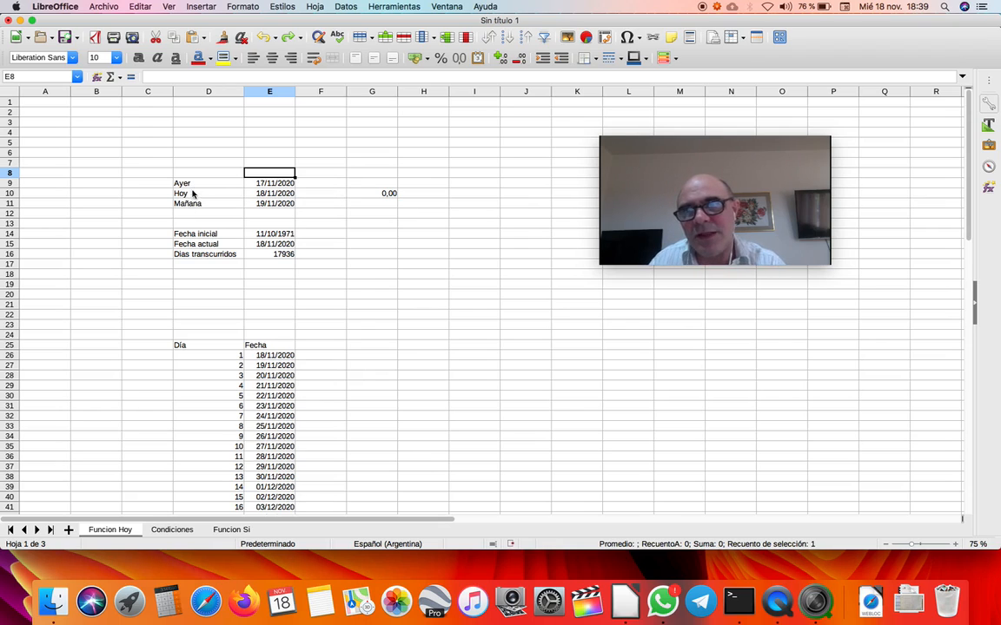
{"action": "left_click", "coordinate": [270, 196]}
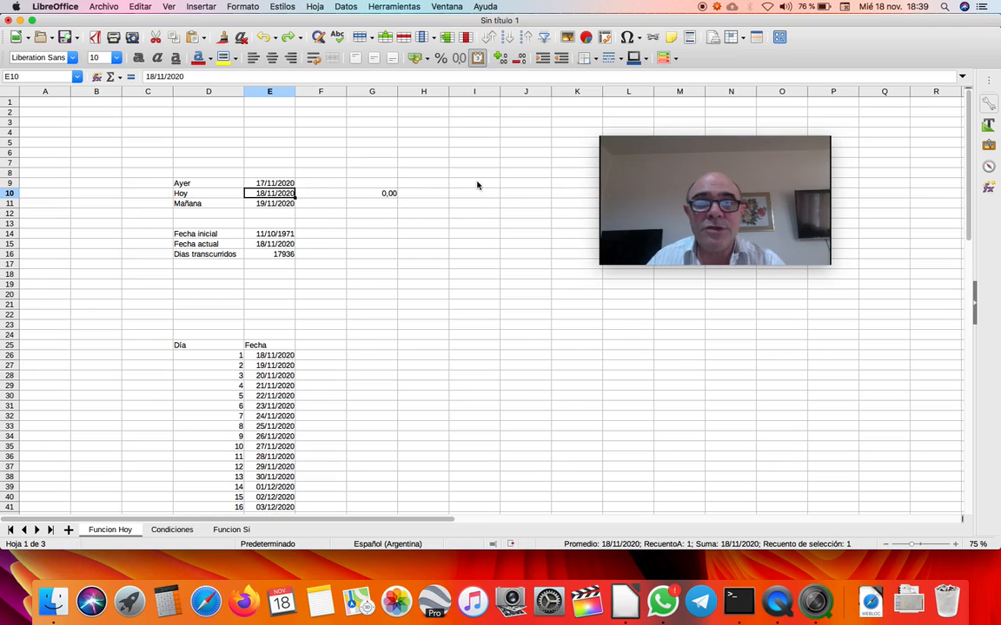
Step: Enter the labels Ayer, Hoy, Mañana and Pasado Mañana down cells J9:J12
{"action": "left_click", "coordinate": [520, 184]}
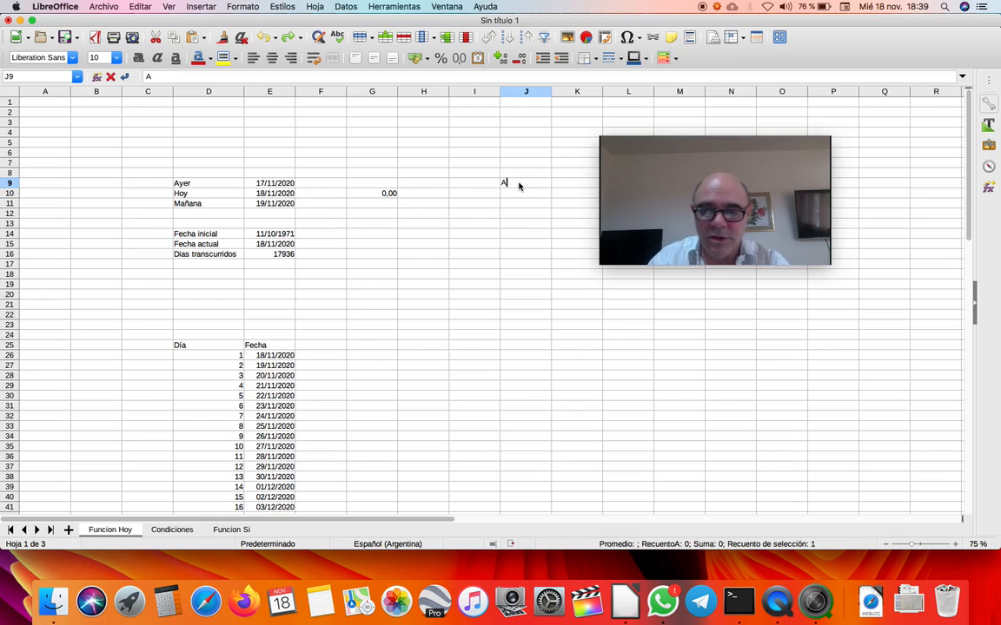
{"action": "key", "text": "Return"}
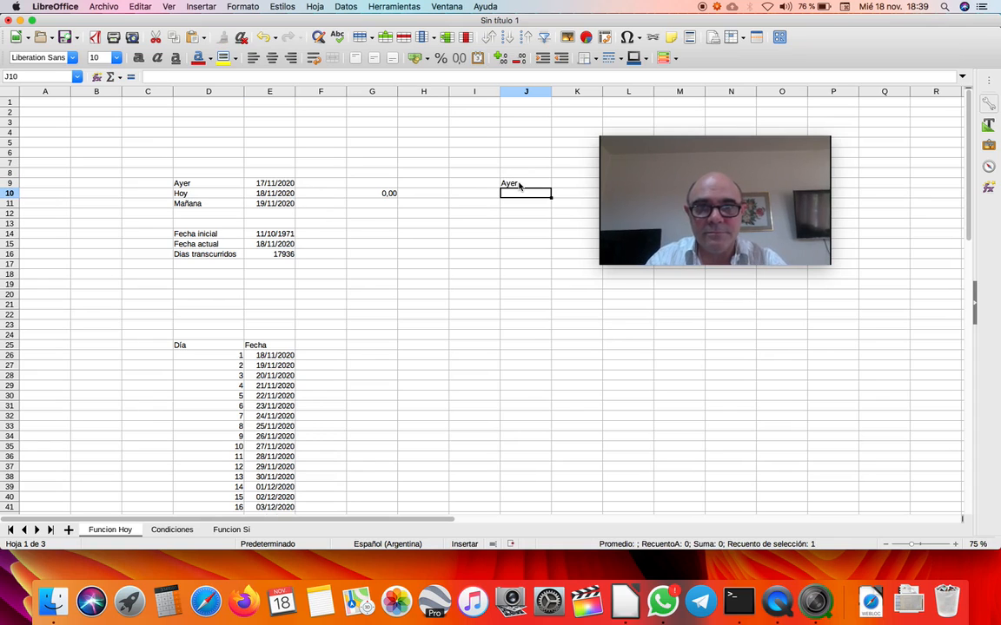
{"action": "type", "text": "Hoy"}
{"action": "key", "text": "Return"}
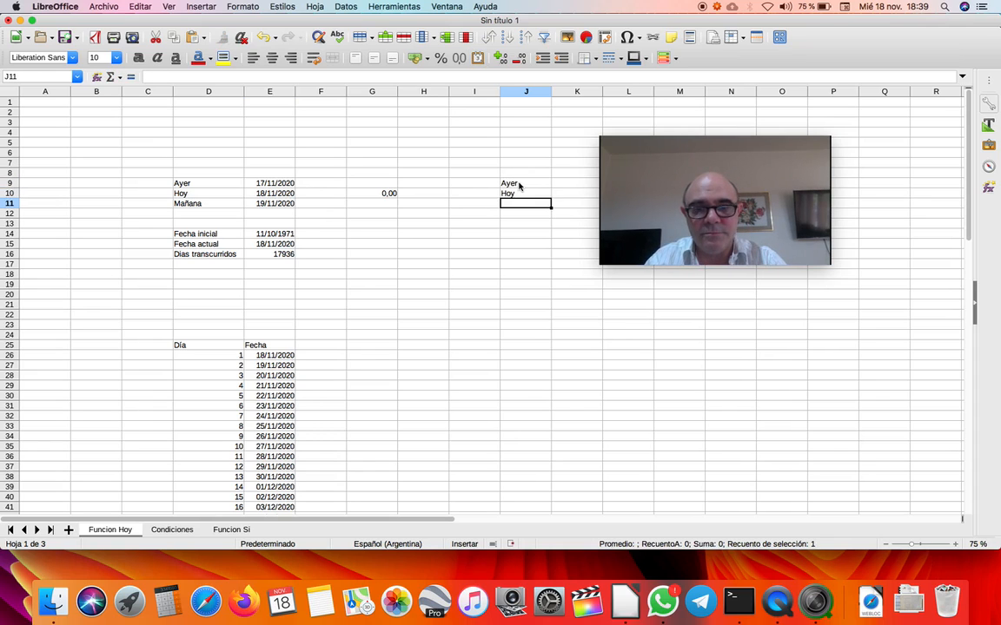
{"action": "type", "text": "Mañana"}
{"action": "key", "text": "Return"}
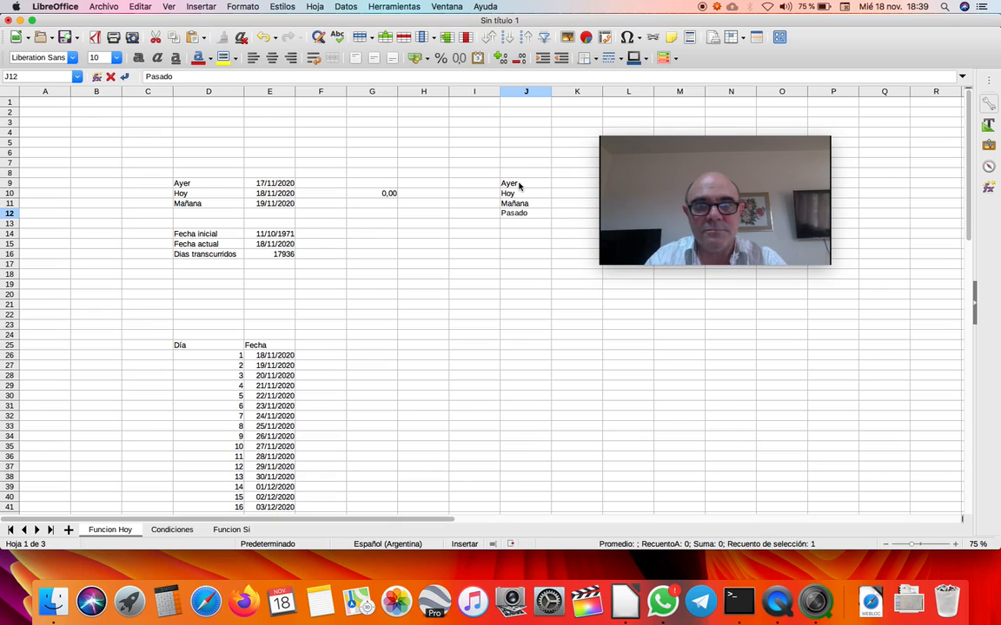
{"action": "key", "text": "Return"}
Step: Add the label Anteayer in J8 above Ayer and fit column J's width to its labels
{"action": "key", "text": "Up"}
{"action": "key", "text": "Up"}
{"action": "key", "text": "Up"}
{"action": "key", "text": "Up"}
{"action": "key", "text": "Up"}
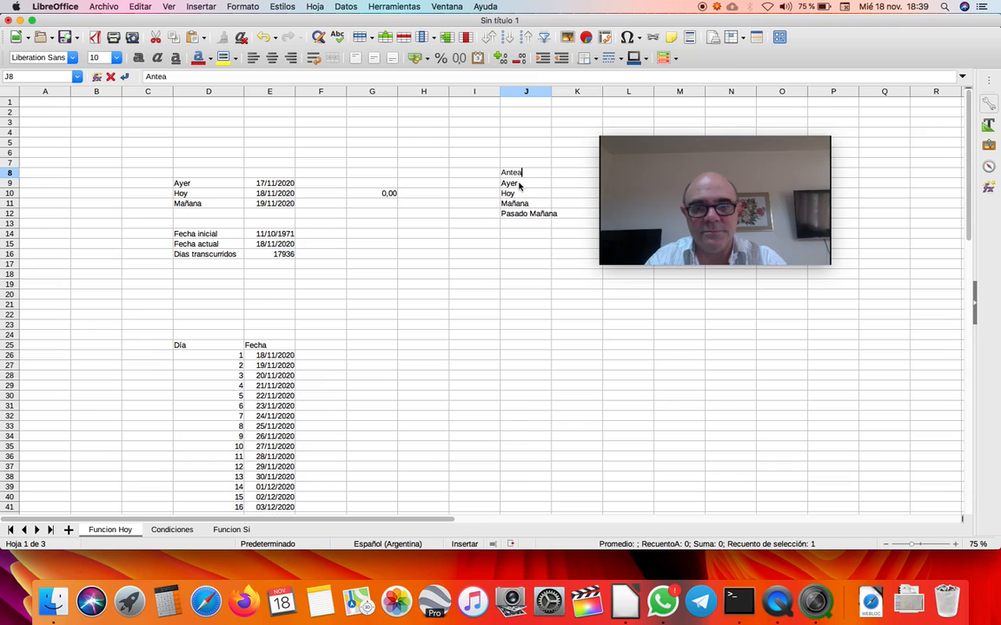
{"action": "key", "text": "Return"}
{"action": "left_click_drag", "start_coordinate": [728, 210], "coordinate": [805, 199]}
{"action": "left_click", "coordinate": [551, 91]}
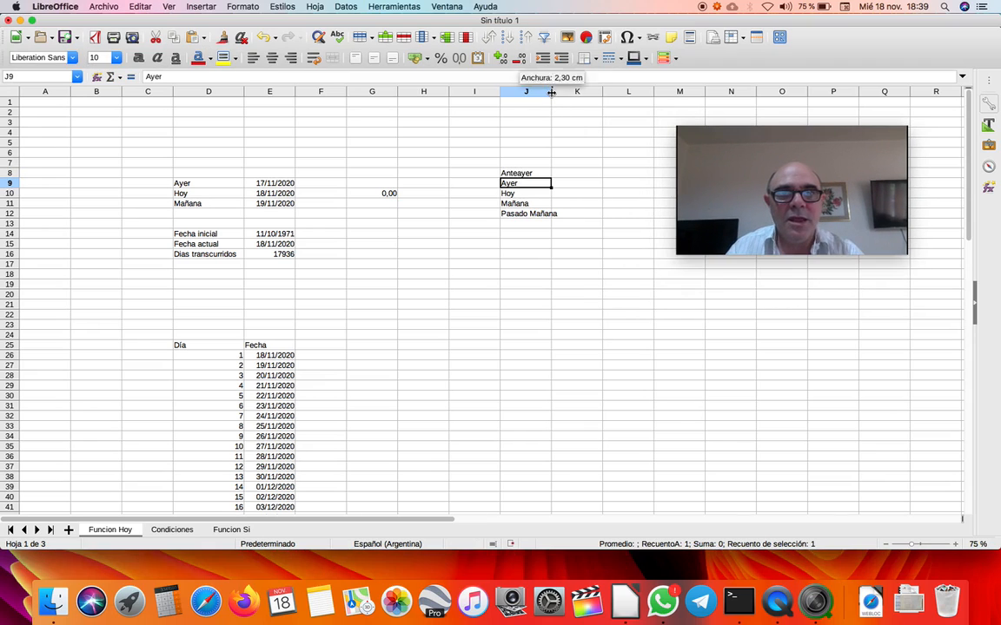
{"action": "double_click", "coordinate": [551, 91]}
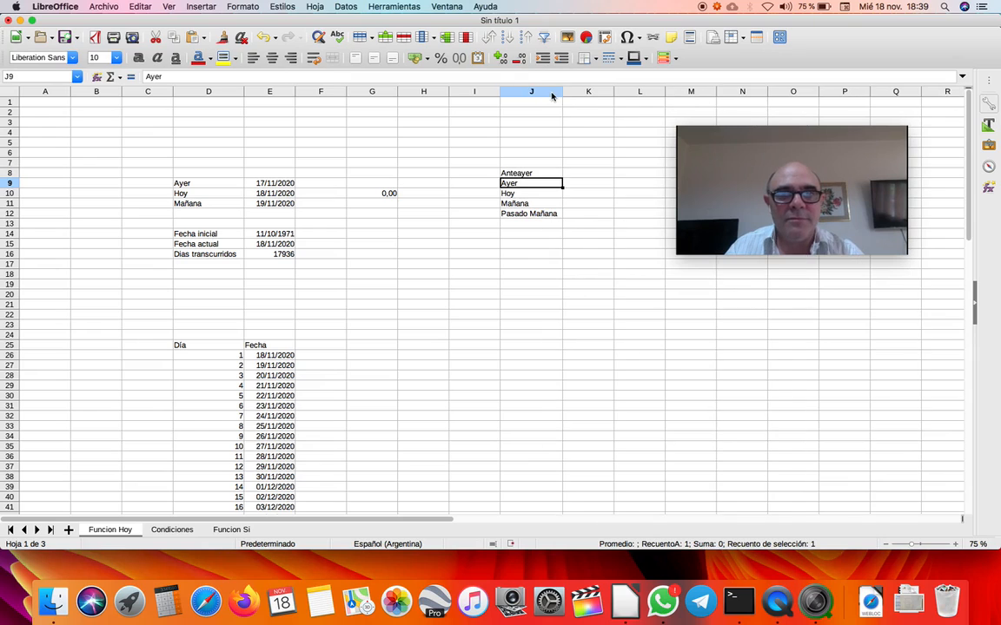
Step: Inspect the content of the Hoy date cell E10 without changing it
{"action": "left_click", "coordinate": [583, 196]}
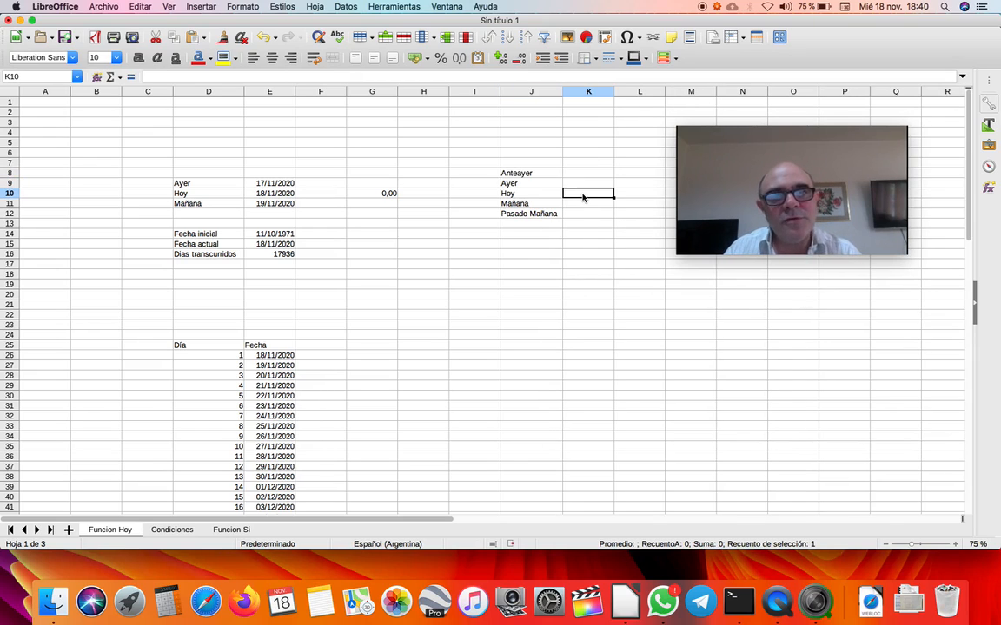
{"action": "left_click", "coordinate": [286, 194]}
{"action": "left_click", "coordinate": [770, 226]}
{"action": "left_click_drag", "start_coordinate": [771, 225], "coordinate": [262, 310]}
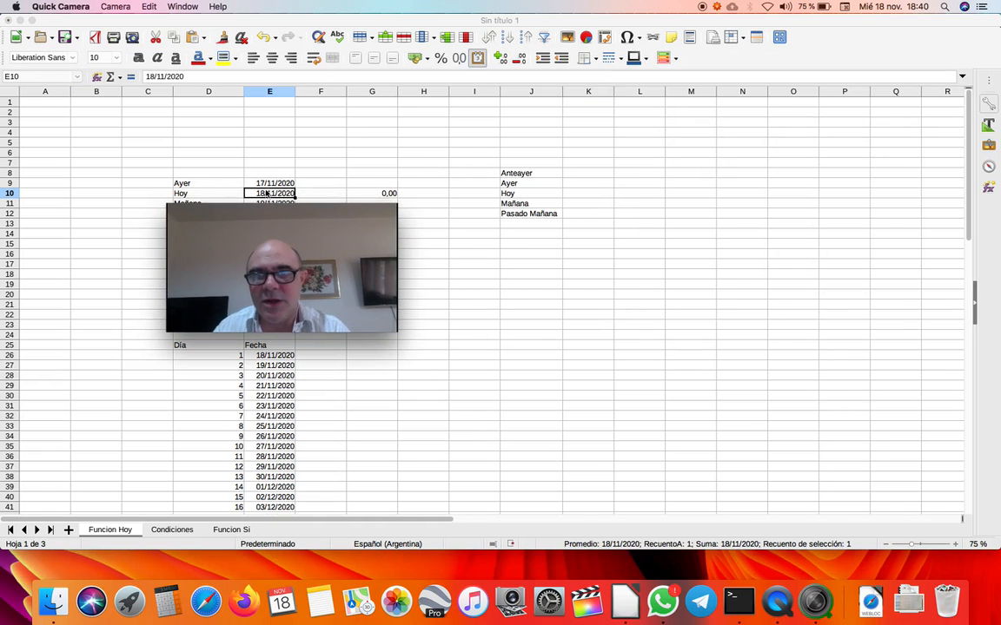
{"action": "double_click", "coordinate": [267, 193]}
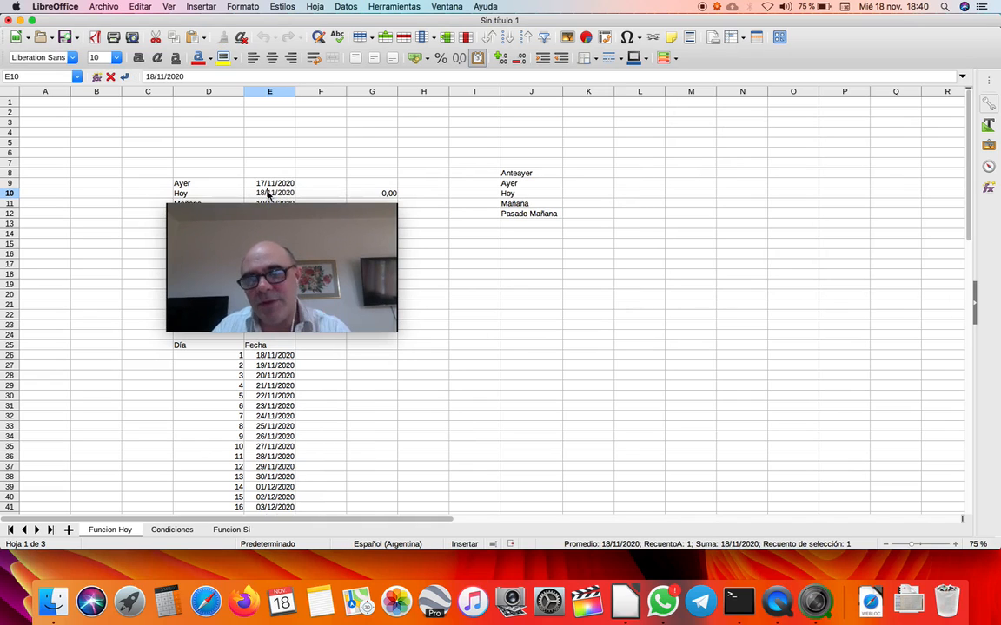
{"action": "key", "text": "Escape"}
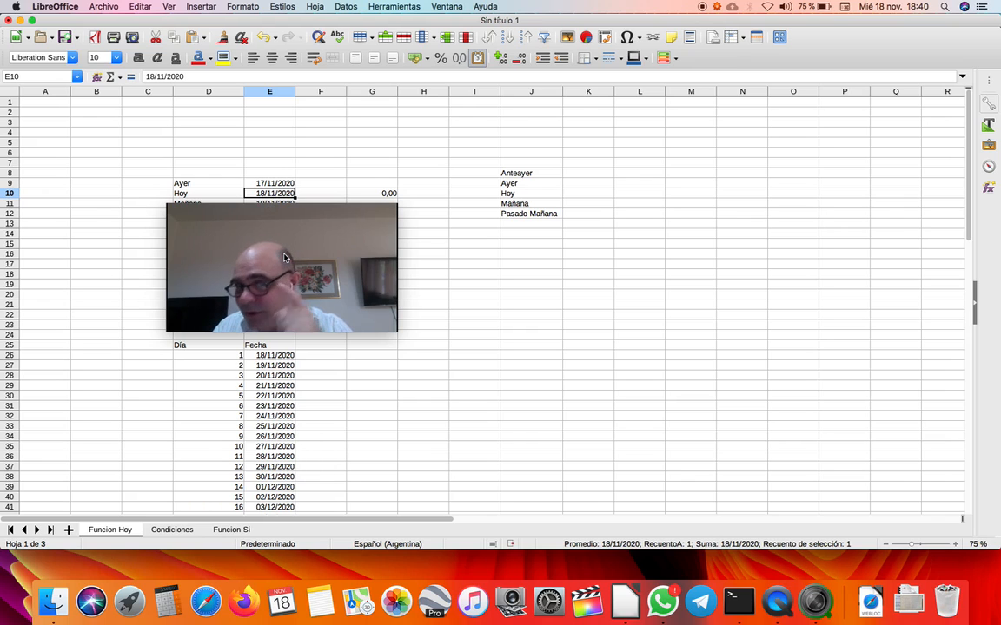
{"action": "left_click_drag", "start_coordinate": [284, 257], "coordinate": [728, 230]}
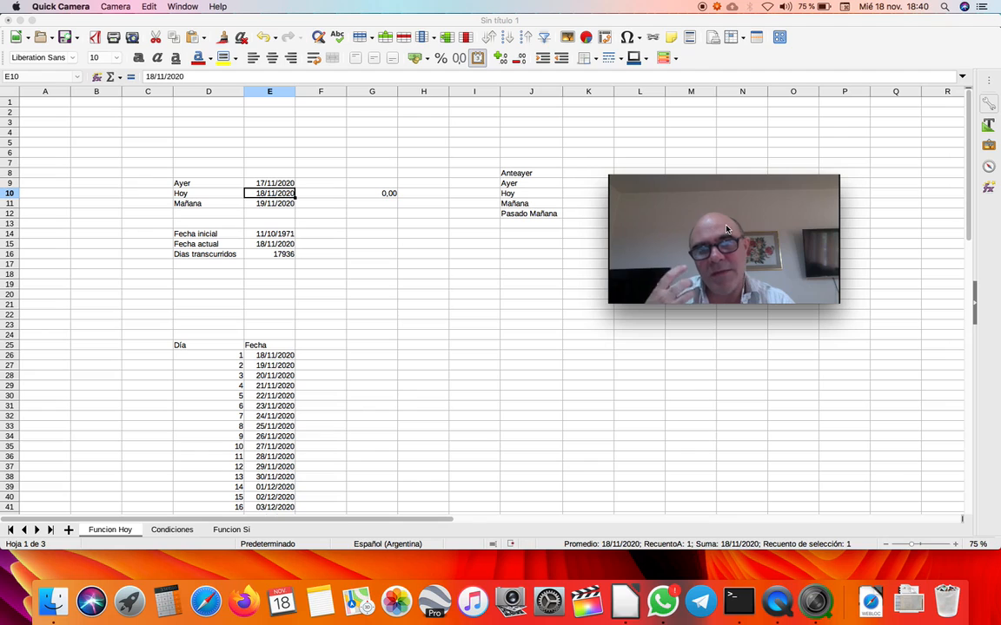
{"action": "left_click_drag", "start_coordinate": [699, 224], "coordinate": [739, 199]}
{"action": "left_click", "coordinate": [578, 194]}
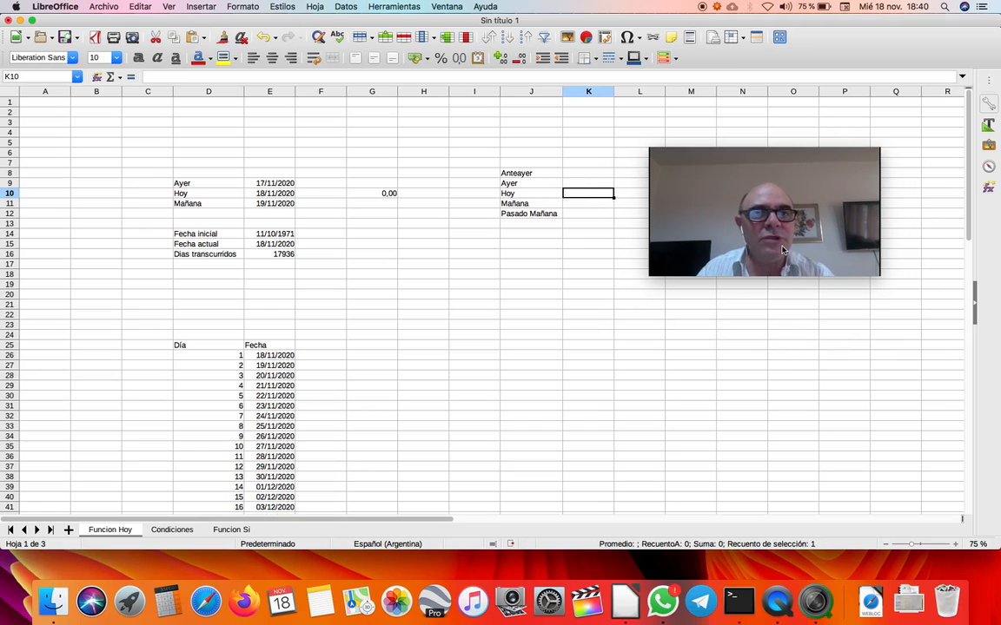
{"action": "left_click_drag", "start_coordinate": [782, 250], "coordinate": [879, 122]}
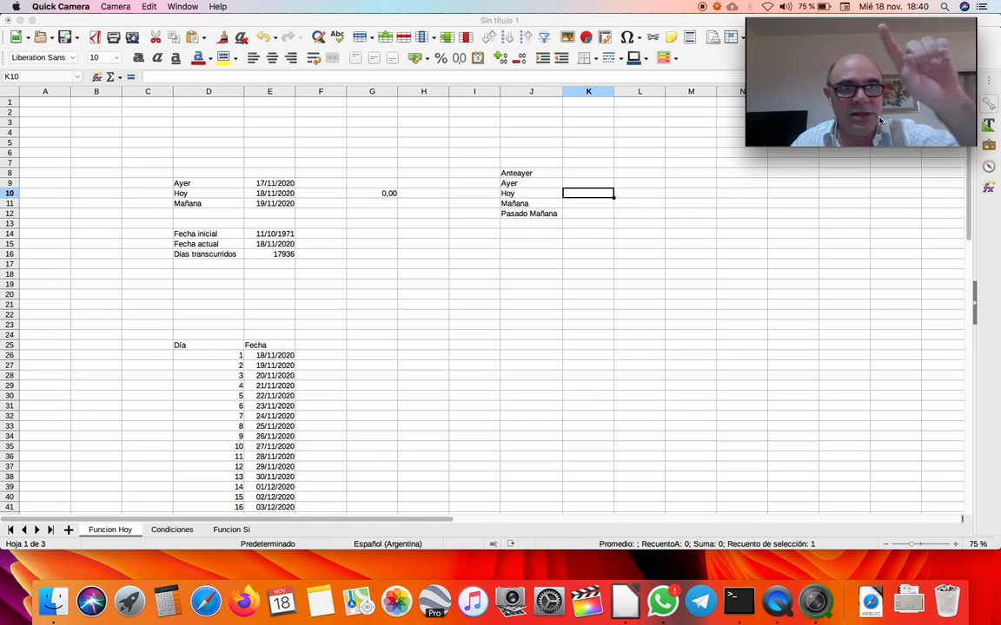
{"action": "left_click_drag", "start_coordinate": [890, 82], "coordinate": [625, 294]}
Step: Try to insert the HOY function into K10 by searching all function categories for "hoy" in the Function Wizard
{"action": "left_click", "coordinate": [577, 195]}
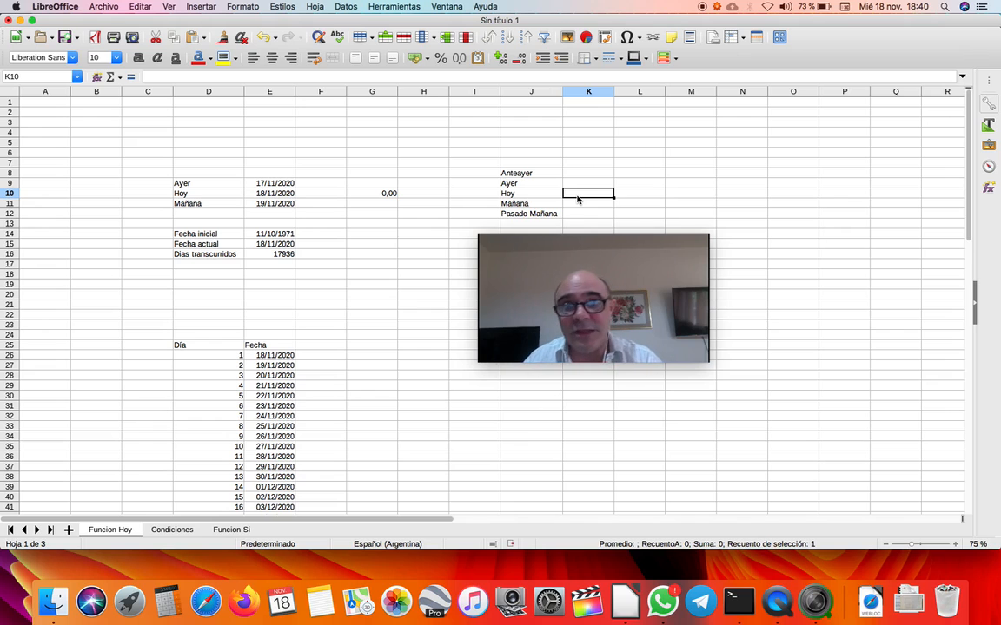
{"action": "left_click_drag", "start_coordinate": [561, 273], "coordinate": [115, 145]}
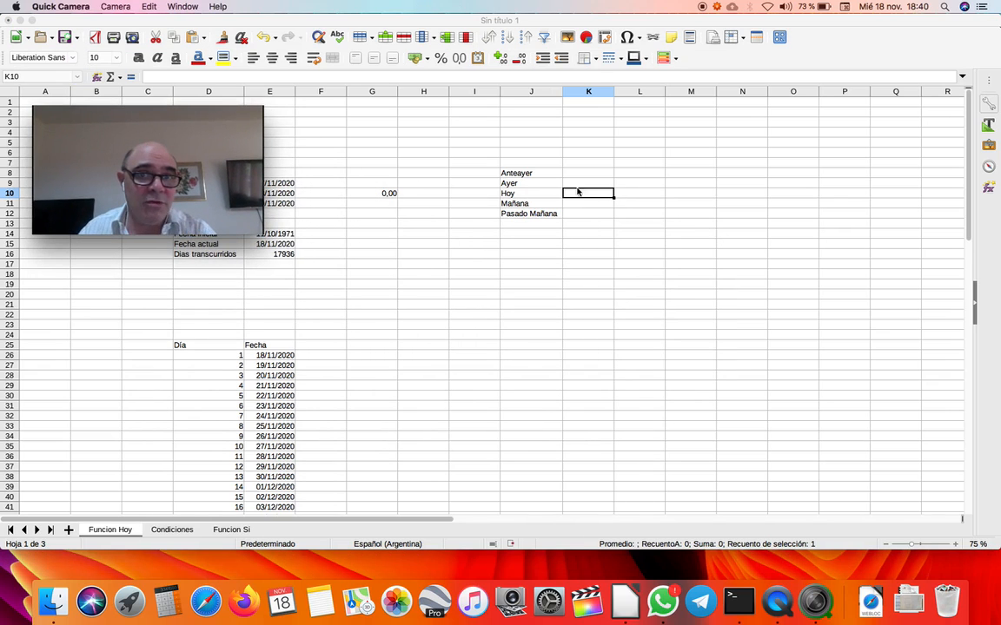
{"action": "left_click", "coordinate": [98, 77]}
{"action": "left_click", "coordinate": [97, 77]}
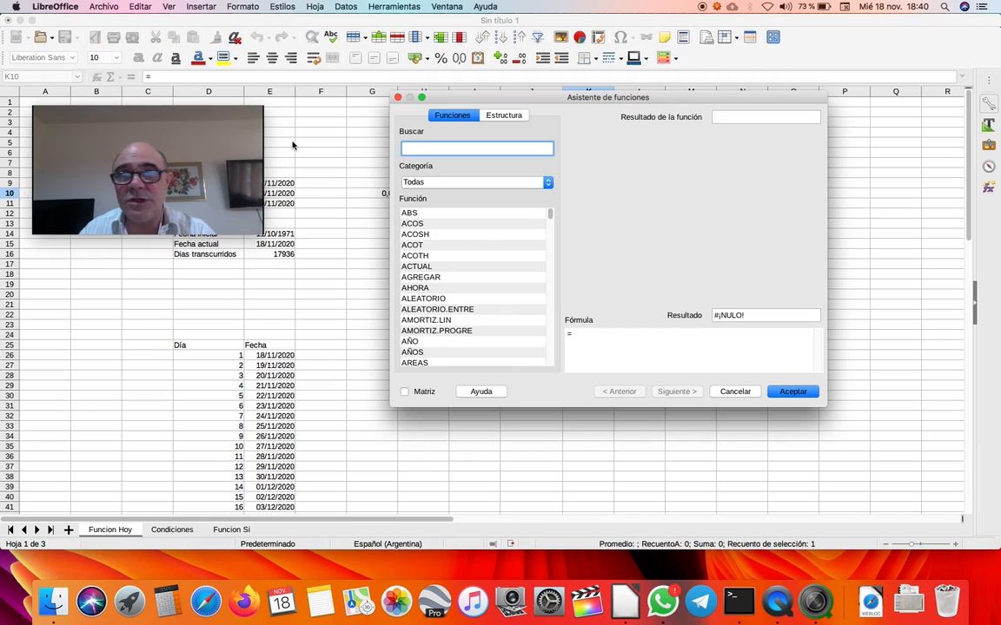
{"action": "left_click_drag", "start_coordinate": [261, 173], "coordinate": [632, 423]}
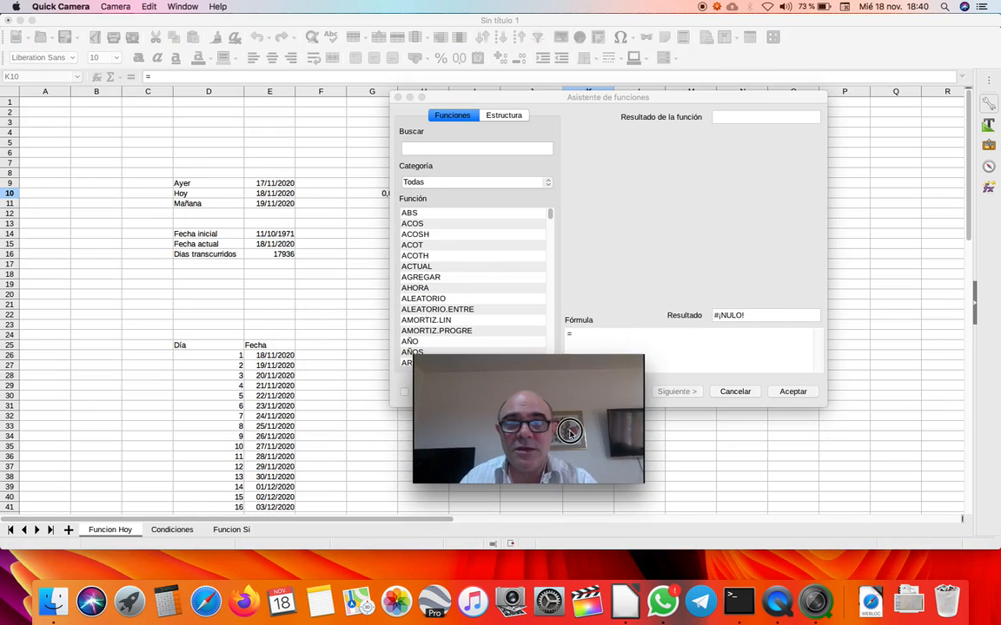
{"action": "left_click", "coordinate": [547, 181]}
{"action": "left_click", "coordinate": [547, 181]}
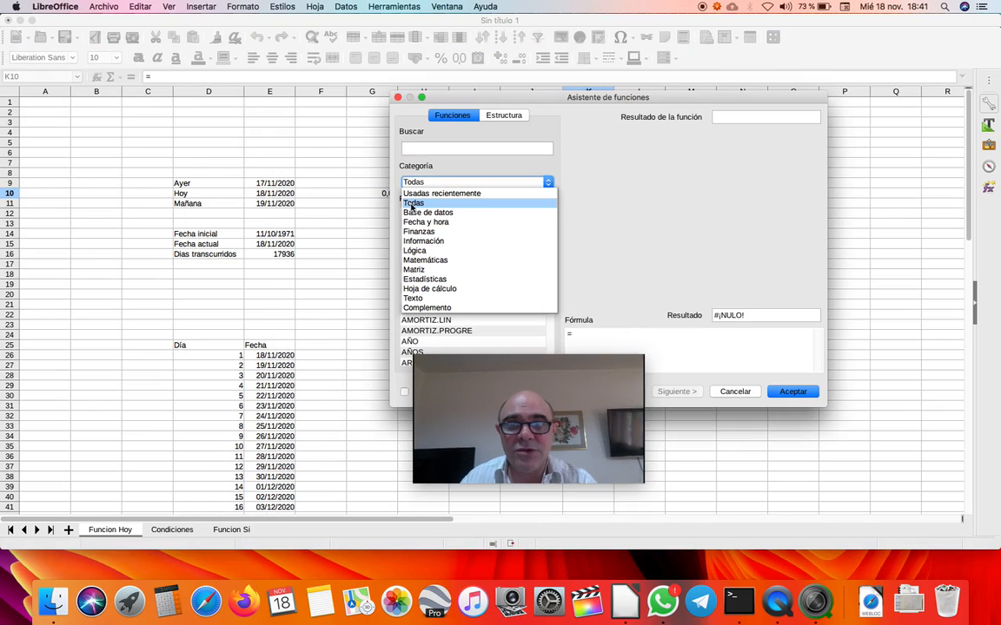
{"action": "left_click", "coordinate": [426, 205]}
{"action": "left_click", "coordinate": [420, 148]}
{"action": "type", "text": "hoy"}
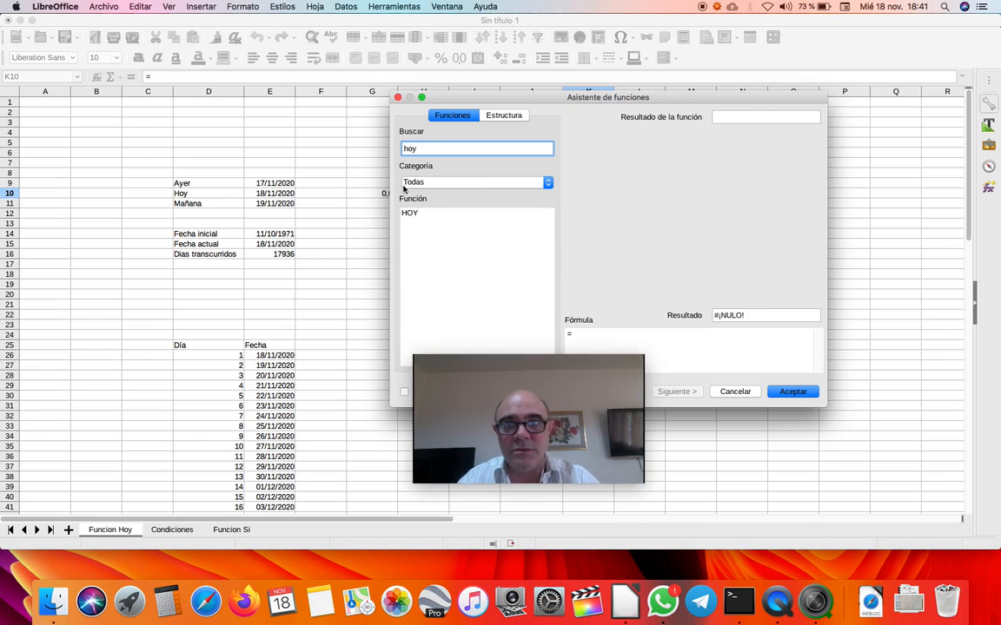
{"action": "left_click", "coordinate": [409, 213]}
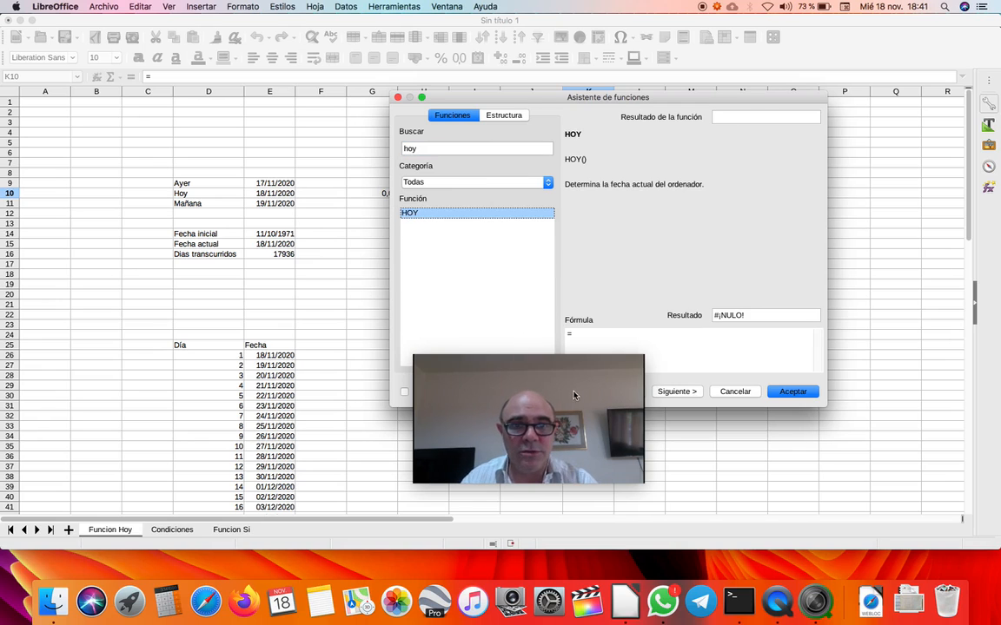
{"action": "left_click_drag", "start_coordinate": [573, 396], "coordinate": [404, 379]}
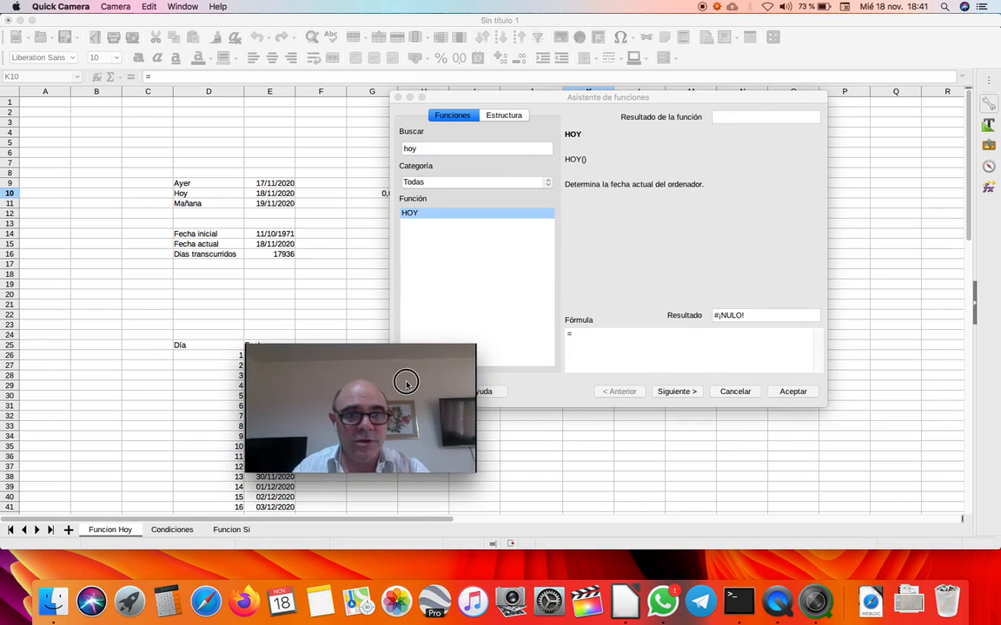
{"action": "left_click", "coordinate": [794, 392]}
{"action": "left_click_drag", "start_coordinate": [360, 411], "coordinate": [624, 317]}
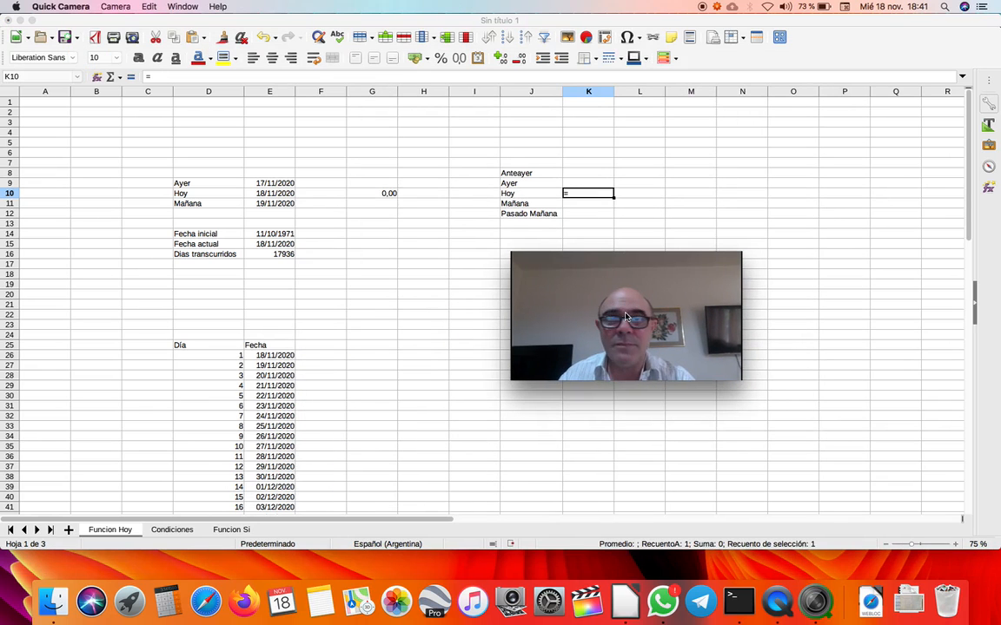
Step: Insert the HOY function into K10 with the Function Wizard, searching for "hoy", and check the resulting cell formula
{"action": "left_click", "coordinate": [577, 197]}
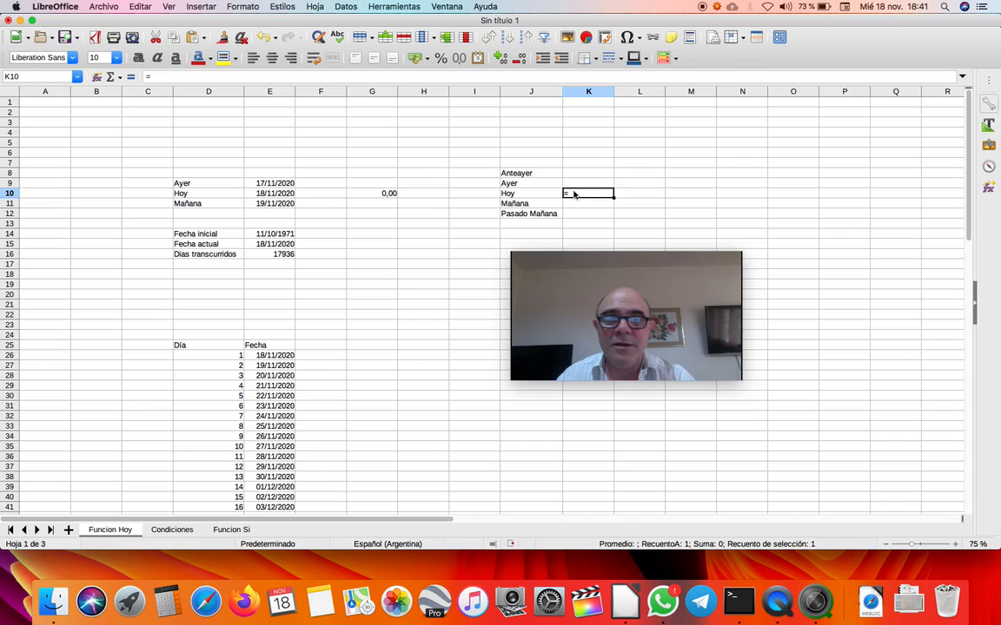
{"action": "left_click", "coordinate": [100, 76]}
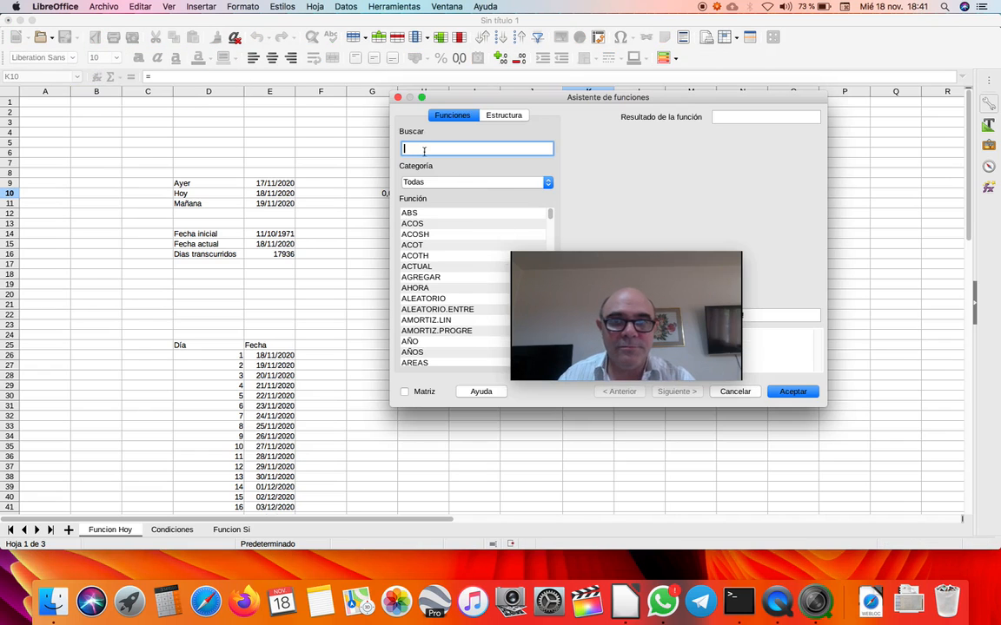
{"action": "type", "text": "hoy"}
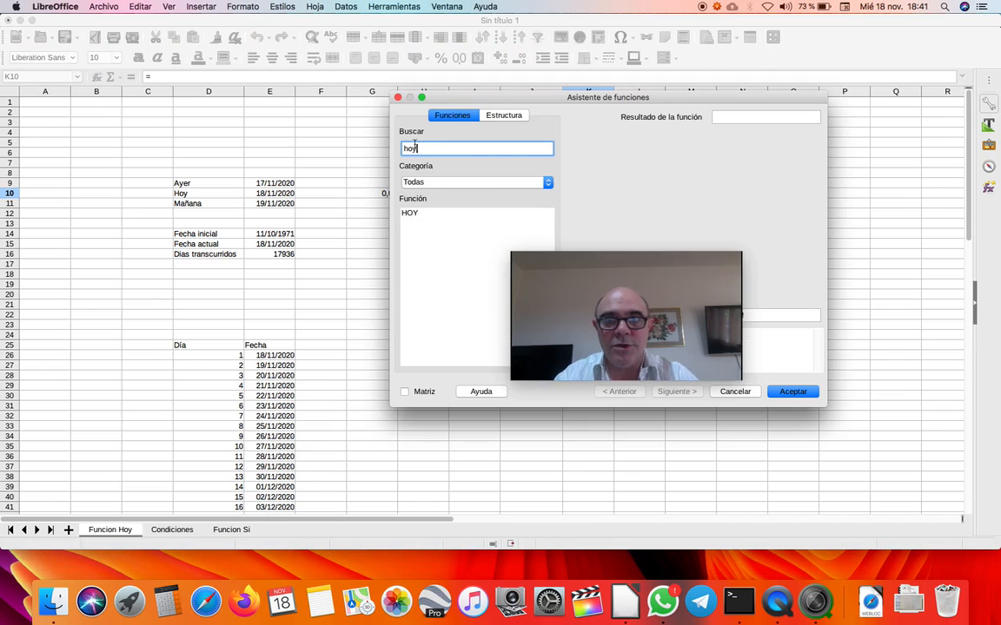
{"action": "double_click", "coordinate": [409, 213]}
{"action": "left_click_drag", "start_coordinate": [676, 286], "coordinate": [901, 166]}
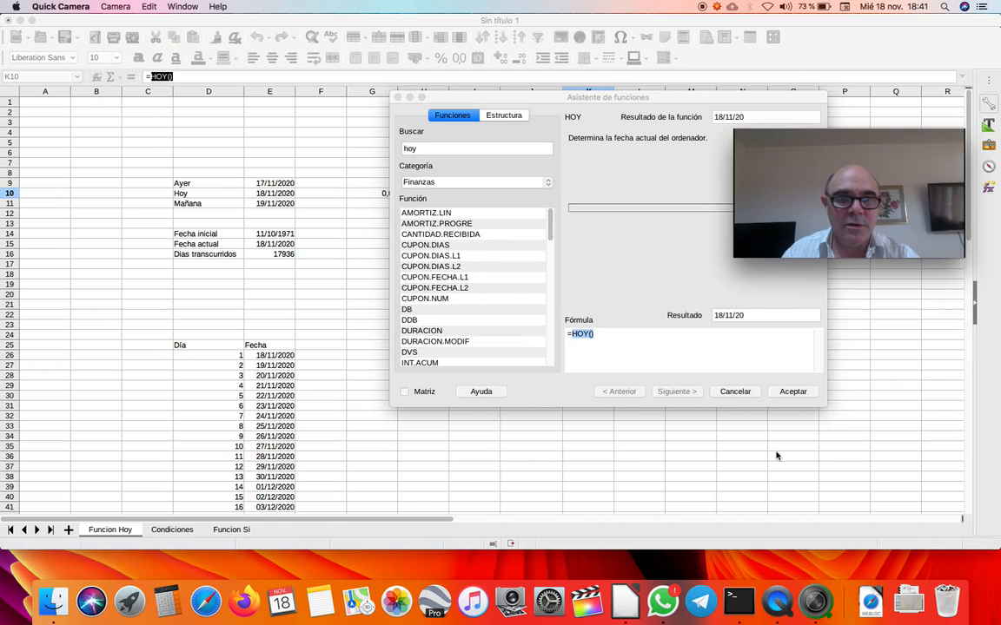
{"action": "left_click", "coordinate": [792, 391]}
{"action": "left_click_drag", "start_coordinate": [830, 206], "coordinate": [554, 308]}
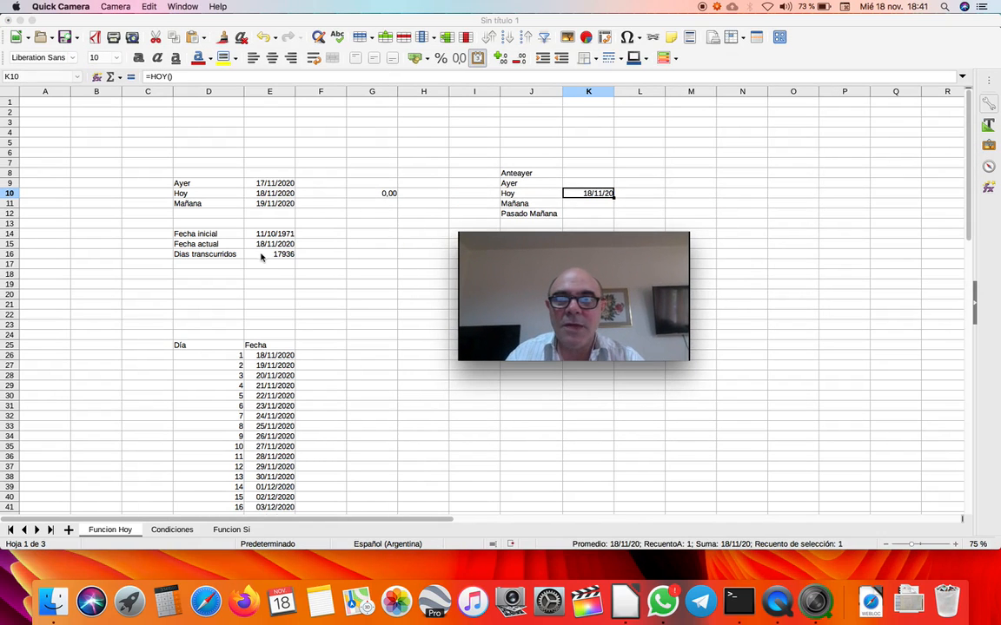
{"action": "double_click", "coordinate": [601, 195]}
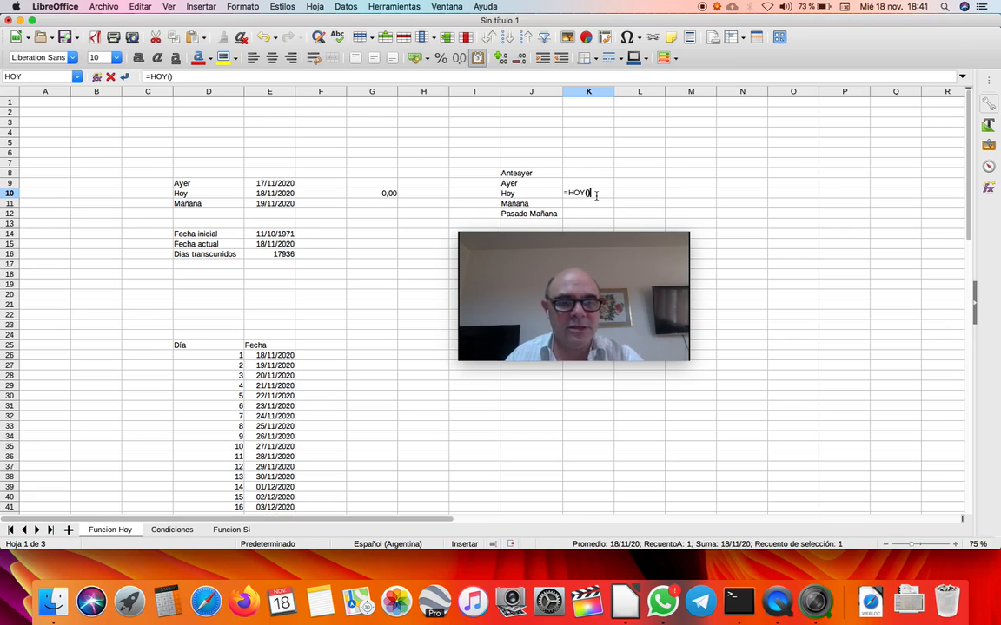
{"action": "key", "text": "Return"}
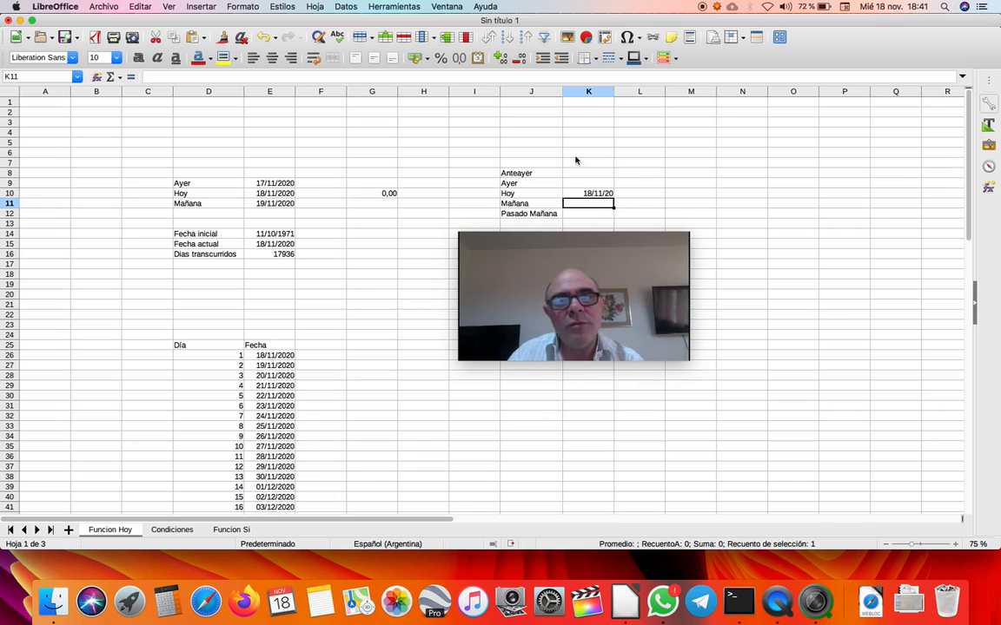
Step: Inspect the HOY formula in K10 beside the Hoy label without changing it
{"action": "left_click_drag", "start_coordinate": [603, 285], "coordinate": [265, 254]}
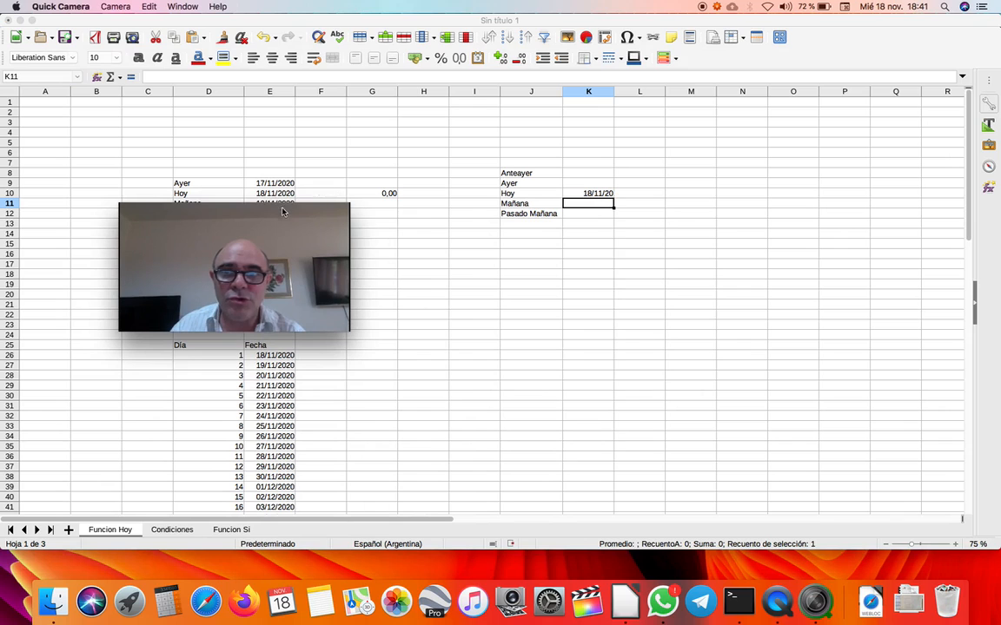
{"action": "left_click_drag", "start_coordinate": [338, 292], "coordinate": [661, 323]}
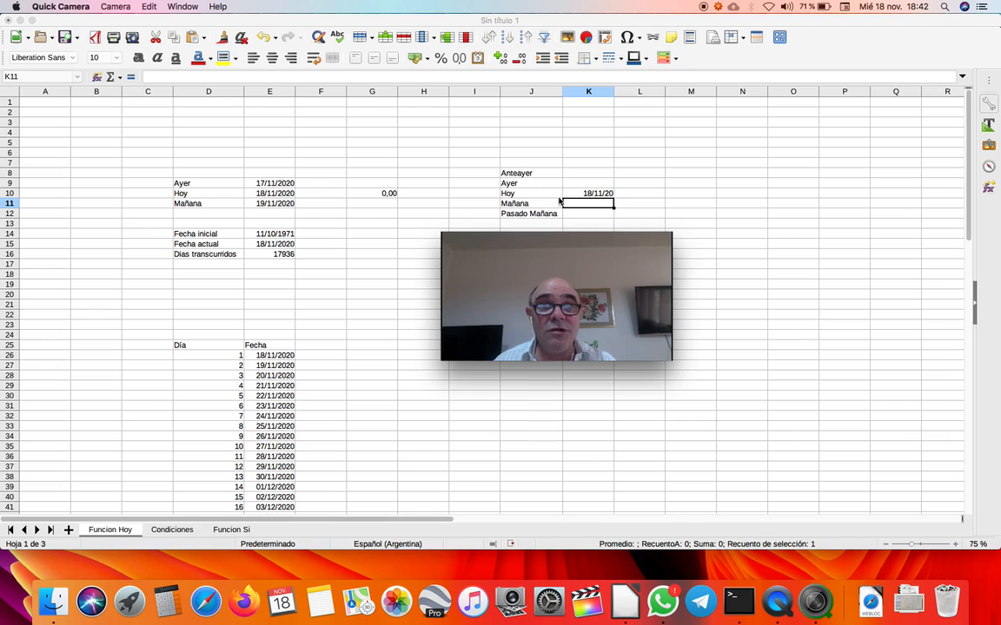
{"action": "left_click", "coordinate": [584, 195]}
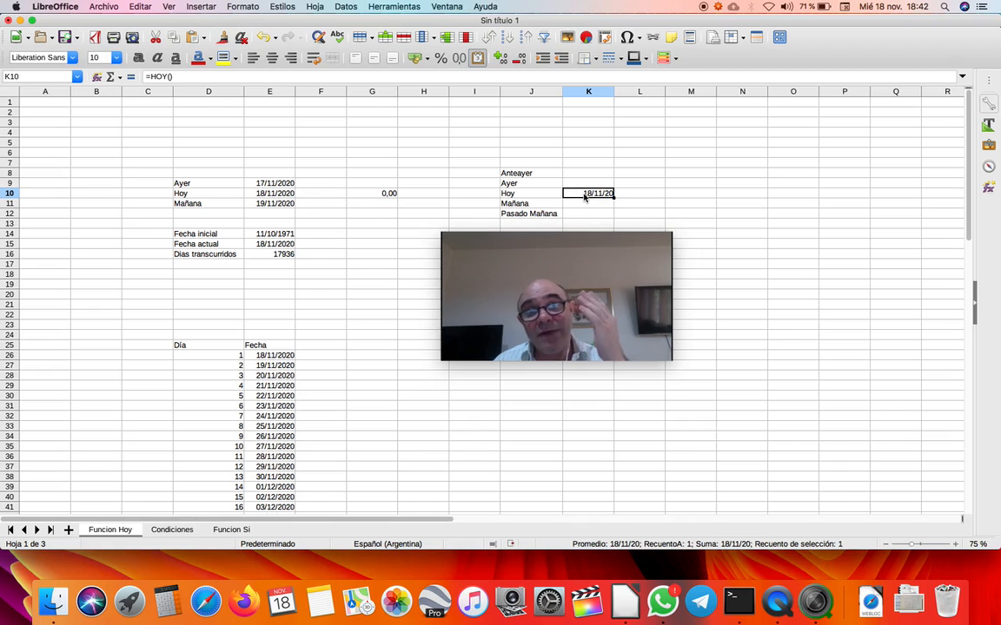
{"action": "double_click", "coordinate": [584, 194]}
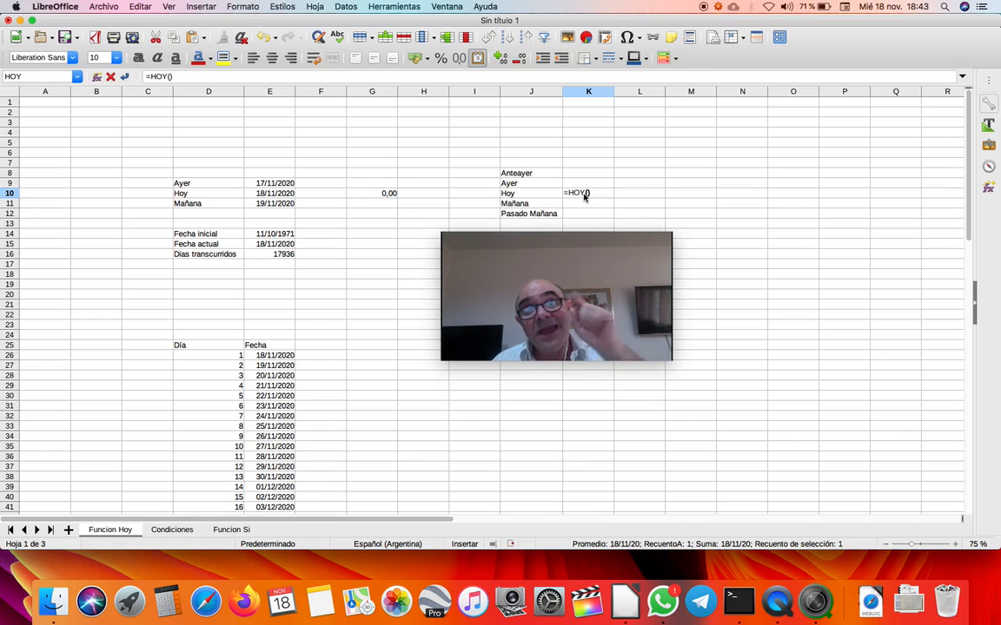
{"action": "key", "text": "Escape"}
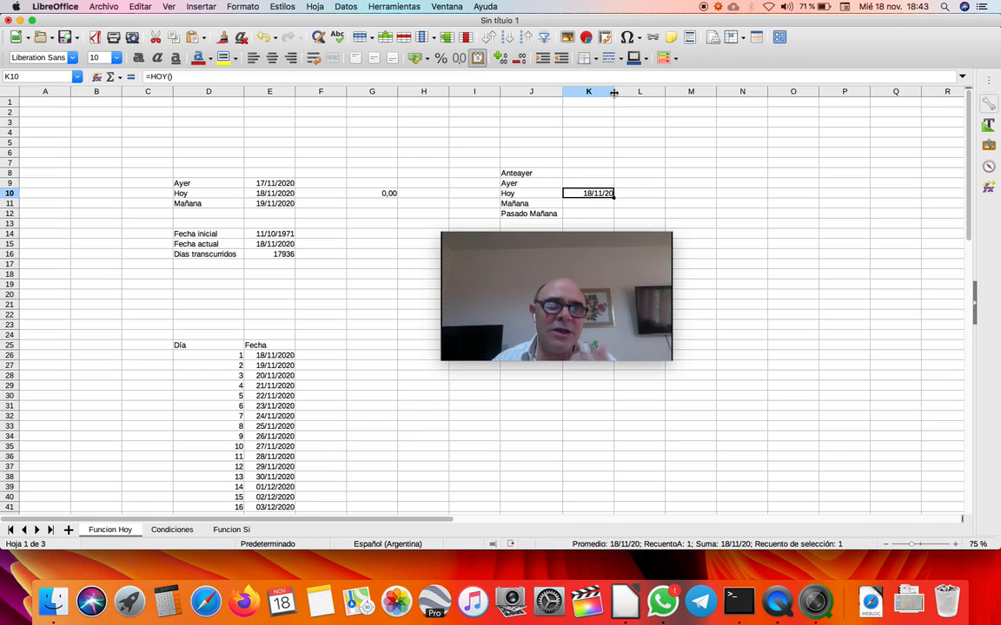
Step: Try writing the formula =hoy() directly into the empty cell O20, and clear the cell again
{"action": "left_click", "coordinate": [599, 331]}
{"action": "left_click_drag", "start_coordinate": [598, 331], "coordinate": [632, 355]}
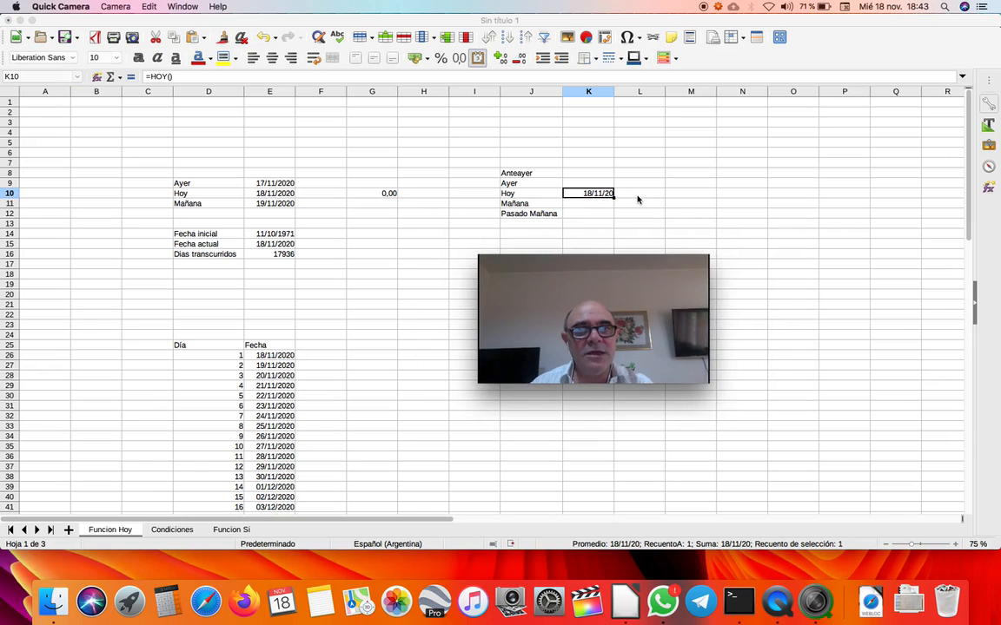
{"action": "left_click_drag", "start_coordinate": [594, 299], "coordinate": [784, 385]}
{"action": "left_click", "coordinate": [782, 292]}
{"action": "left_click", "coordinate": [783, 294]}
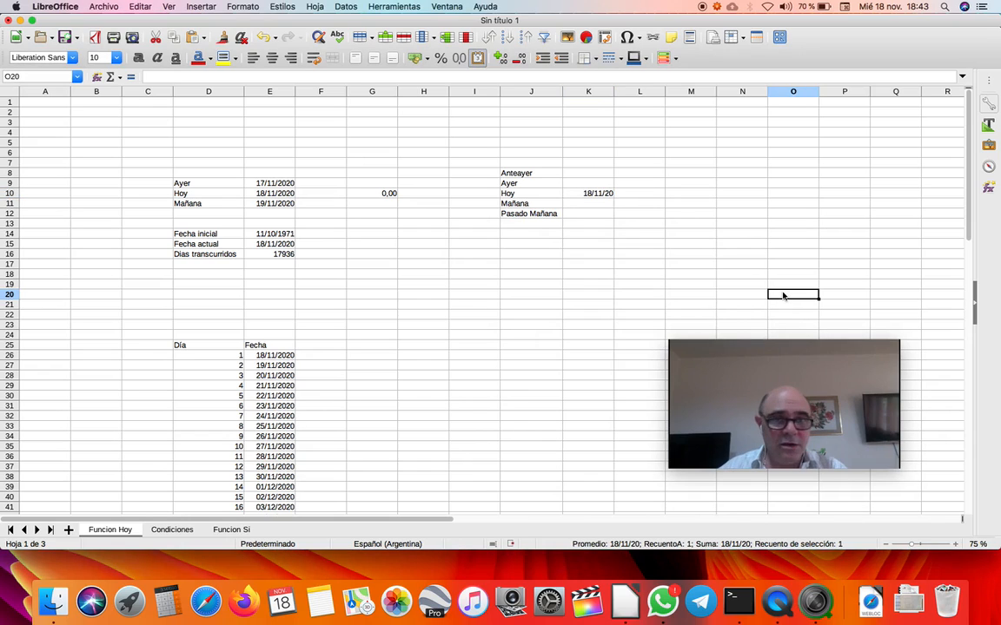
{"action": "type", "text": "=hoy"}
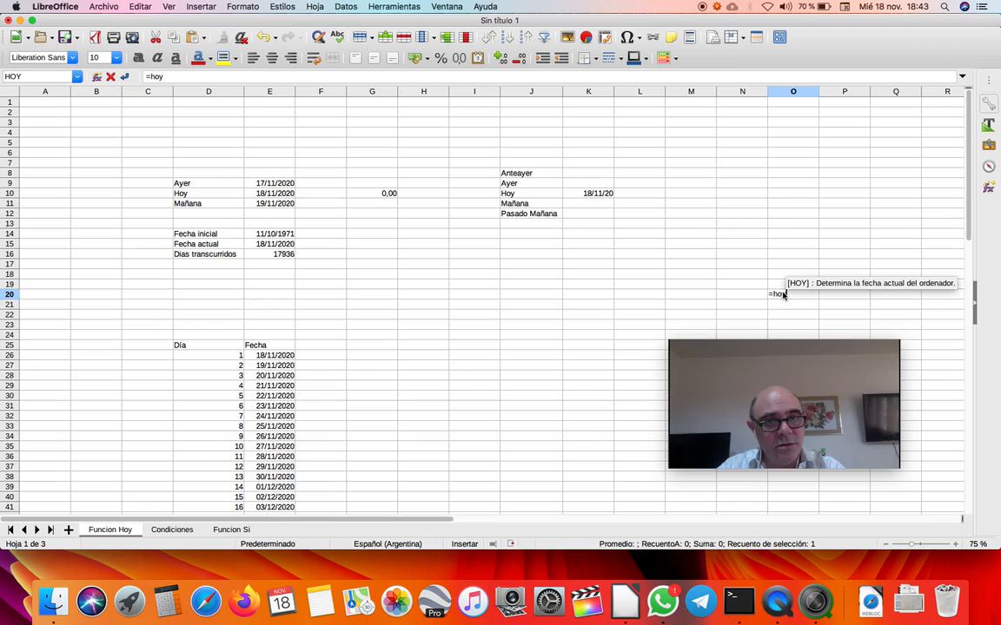
{"action": "type", "text": "("}
{"action": "key", "text": "BackSpace"}
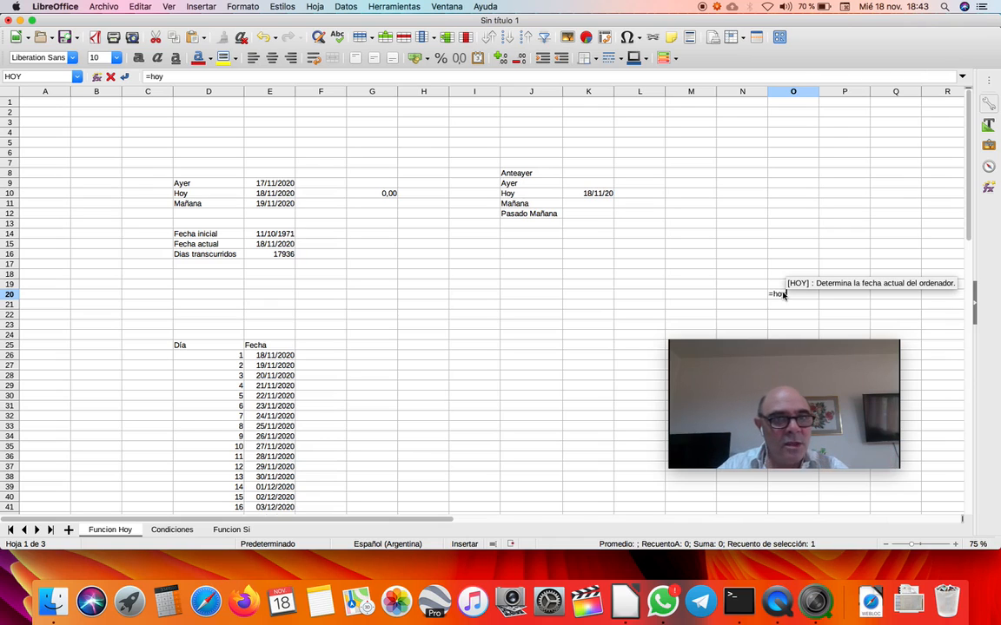
{"action": "type", "text": "("}
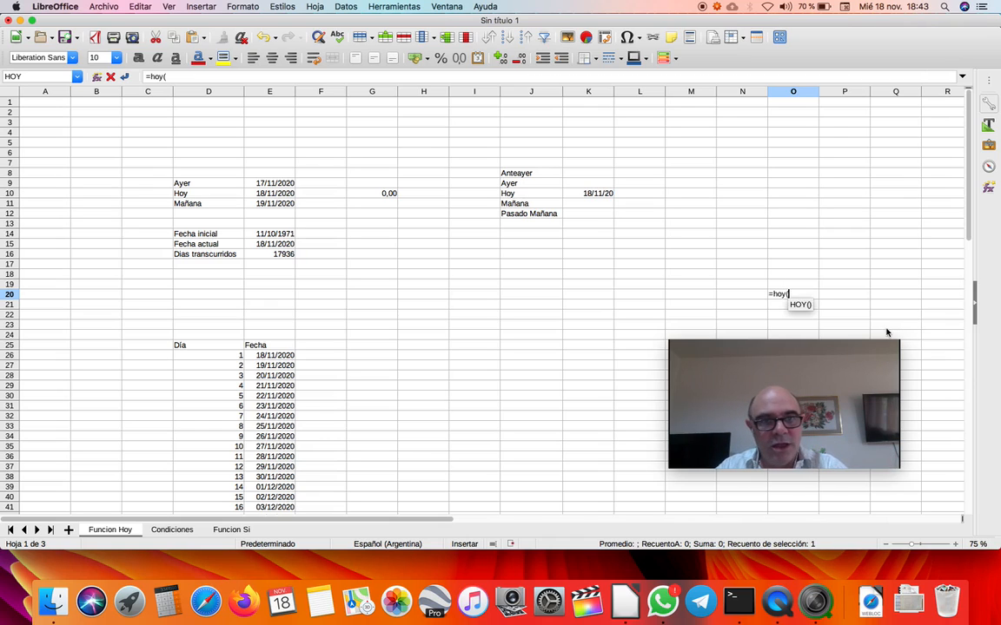
{"action": "type", "text": ")"}
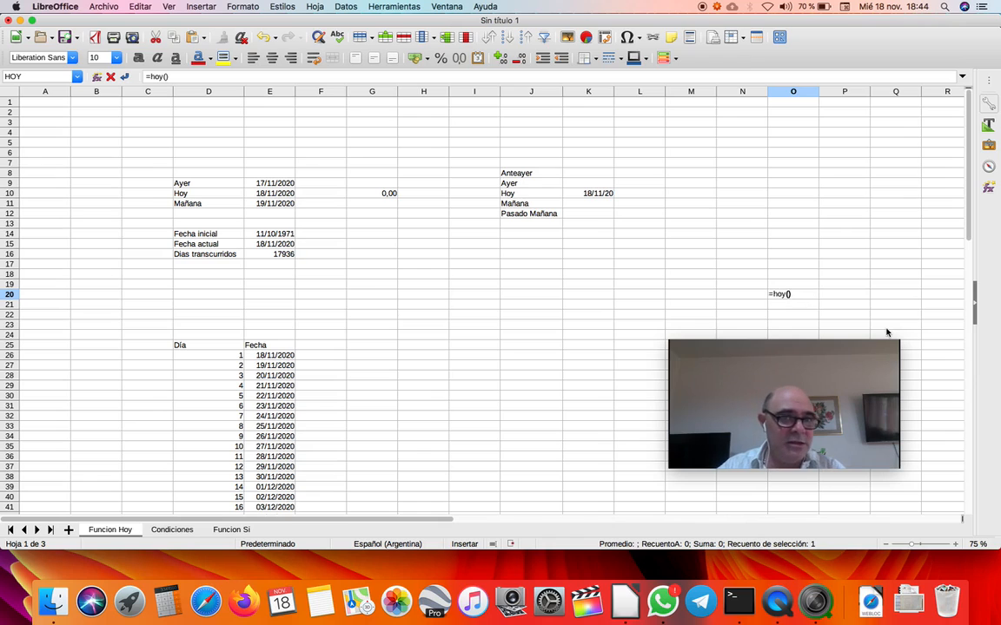
{"action": "key", "text": "Return"}
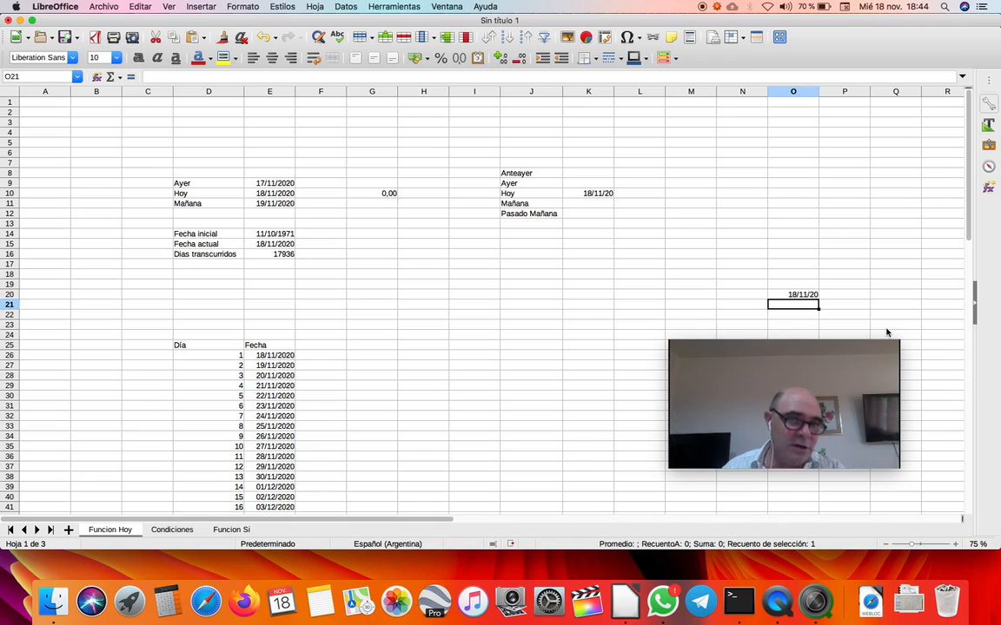
{"action": "key", "text": "Up"}
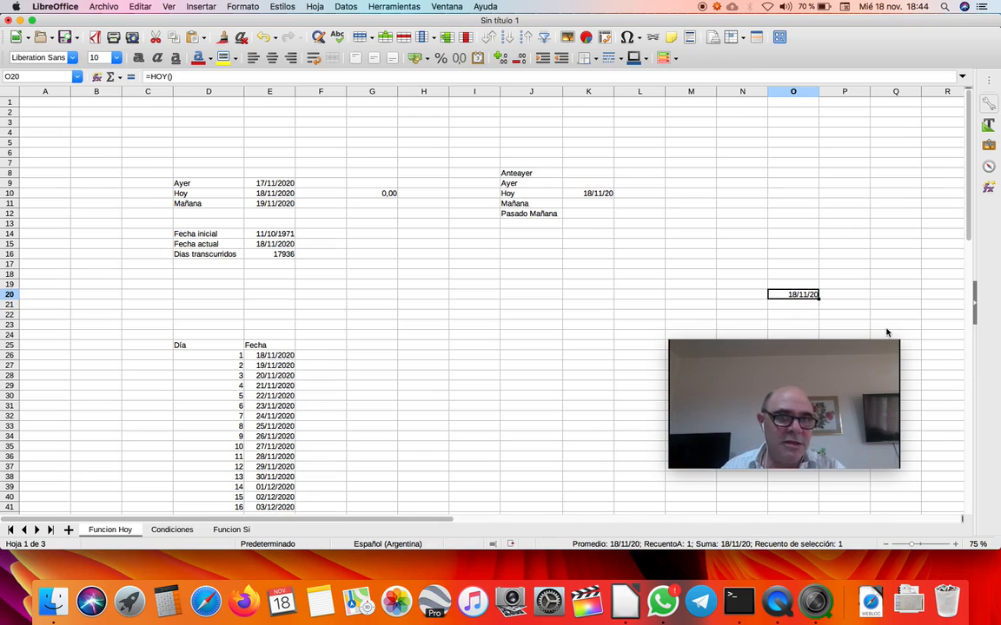
{"action": "key", "text": "Delete"}
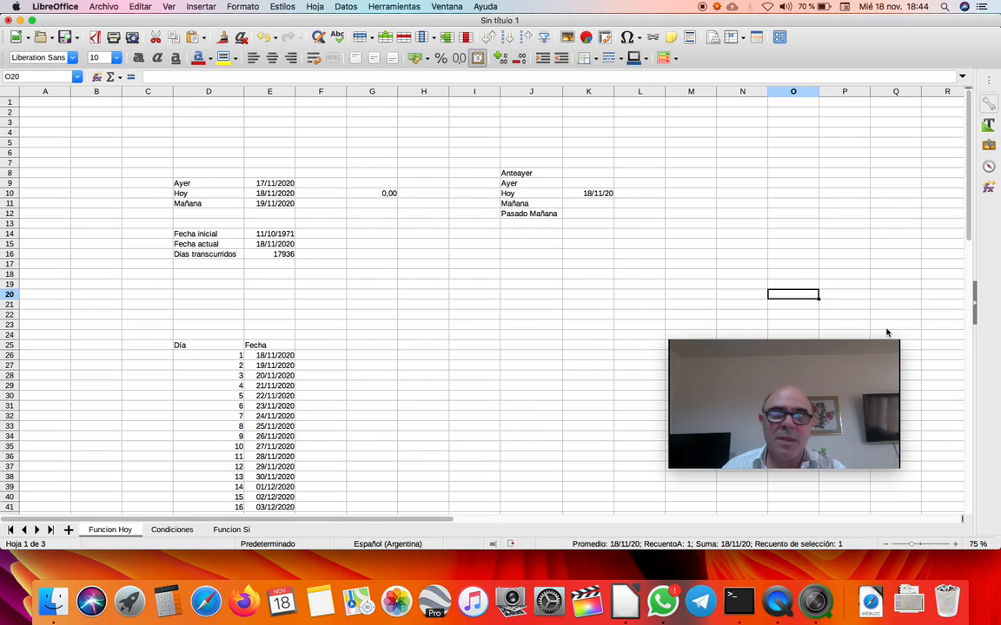
Step: Enter the formula =K10-1 in K9 to calculate the Ayer date from the Hoy cell
{"action": "key", "text": "Left"}
{"action": "key", "text": "Left"}
{"action": "key", "text": "Left"}
{"action": "key", "text": "Up"}
{"action": "key", "text": "Up"}
{"action": "key", "text": "Up"}
{"action": "key", "text": "Up"}
{"action": "key", "text": "Up"}
{"action": "key", "text": "Up"}
{"action": "key", "text": "Up"}
{"action": "key", "text": "Up"}
{"action": "key", "text": "Up"}
{"action": "key", "text": "Up"}
{"action": "key", "text": "Up"}
{"action": "key", "text": "Up"}
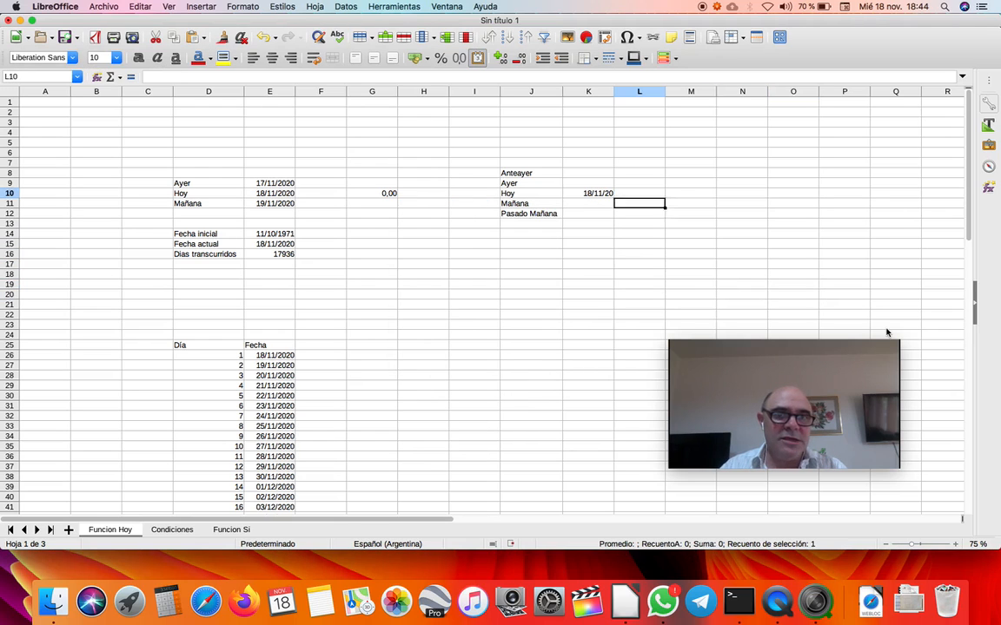
{"action": "key", "text": "Left"}
{"action": "key", "text": "Down"}
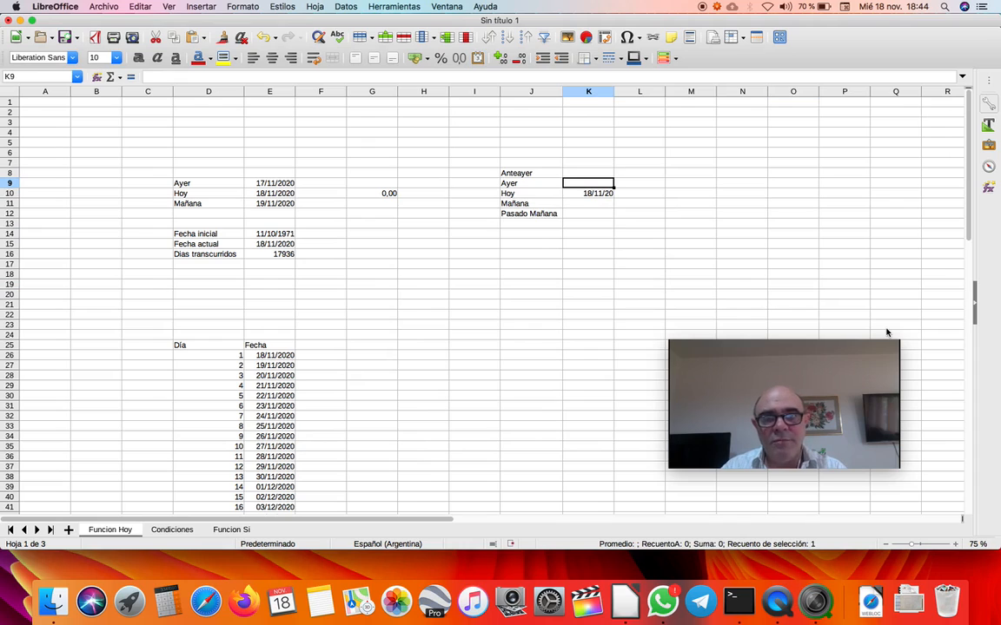
{"action": "type", "text": "="}
{"action": "left_click", "coordinate": [605, 194]}
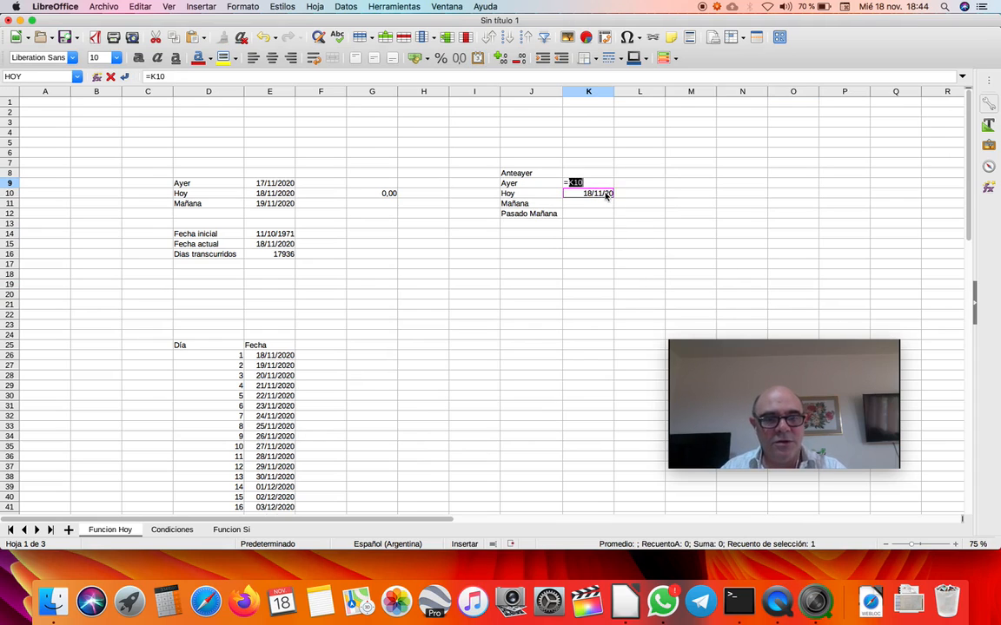
{"action": "type", "text": "-1"}
{"action": "key", "text": "Return"}
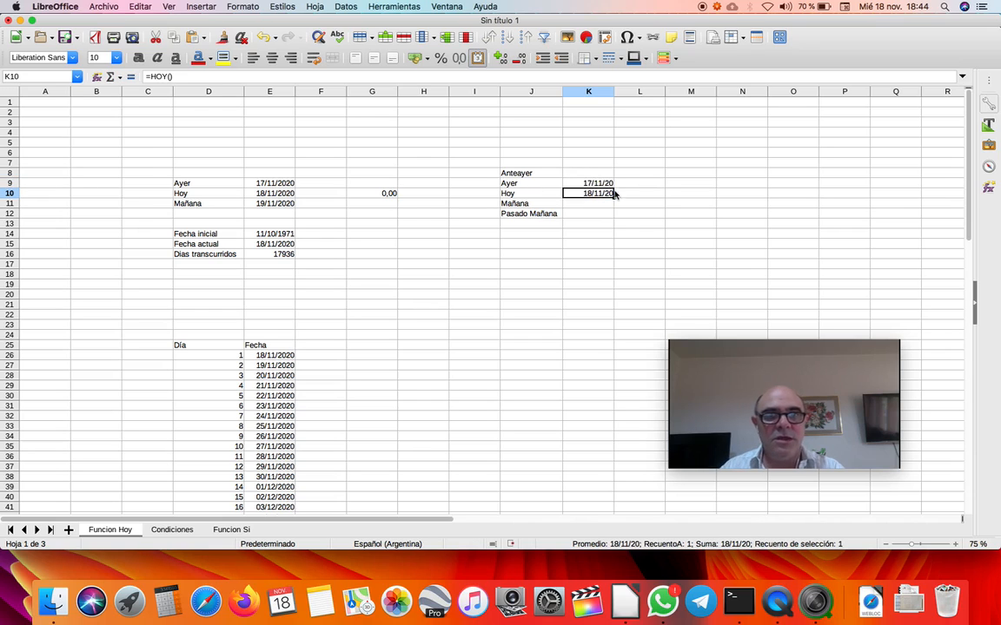
Step: Enter the formula =K9-1 in K8 to calculate the Anteayer date
{"action": "left_click", "coordinate": [597, 173]}
{"action": "type", "text": "="}
{"action": "key", "text": "Down"}
{"action": "type", "text": "-1"}
{"action": "key", "text": "Return"}
Step: Enter the formula =K10+1 in K11 to calculate the Mañana date
{"action": "left_click", "coordinate": [587, 205]}
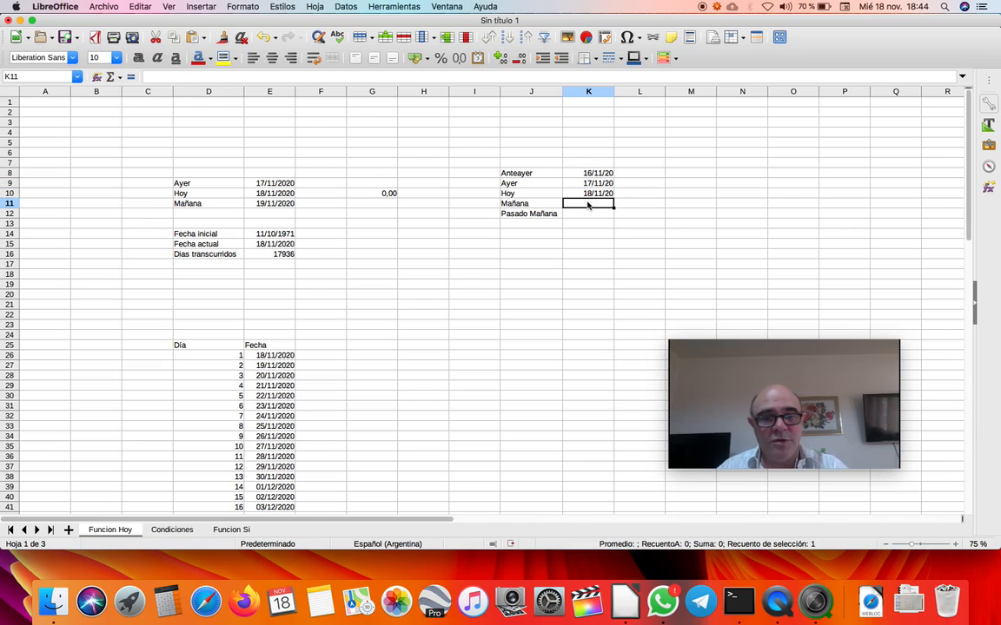
{"action": "type", "text": "="}
{"action": "key", "text": "Up"}
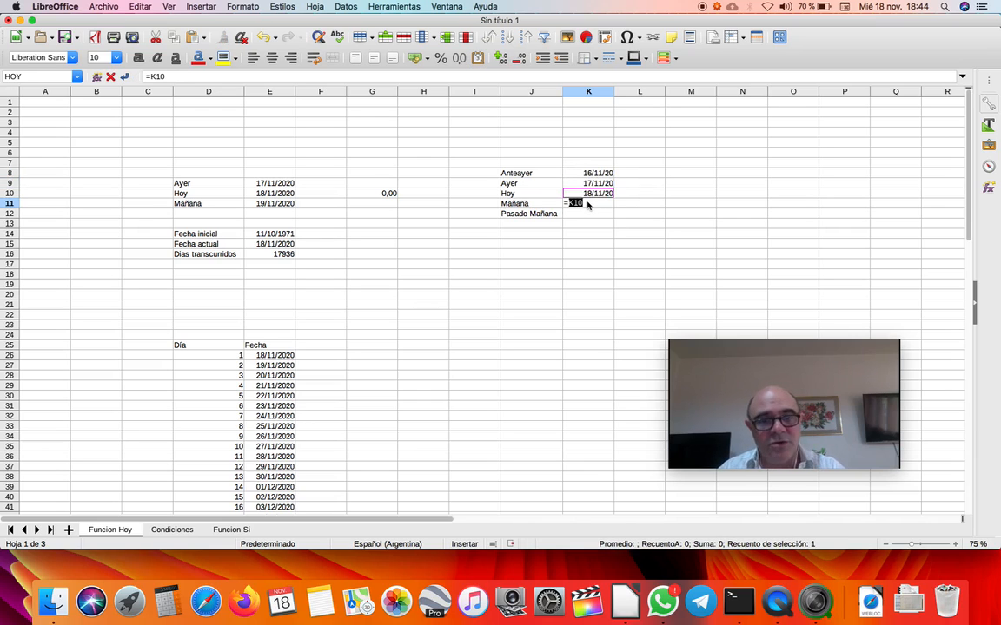
{"action": "type", "text": "+1"}
{"action": "key", "text": "Return"}
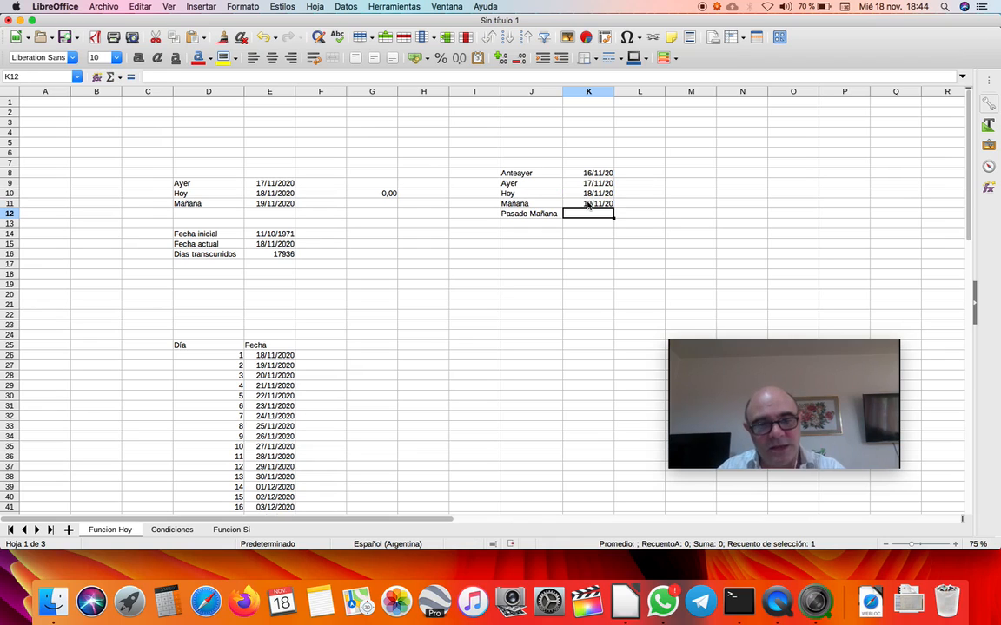
Step: Enter the formula =K11+1 in K12 to calculate the Pasado Mañana date
{"action": "type", "text": "="}
{"action": "key", "text": "Up"}
{"action": "type", "text": "+1"}
{"action": "key", "text": "Return"}
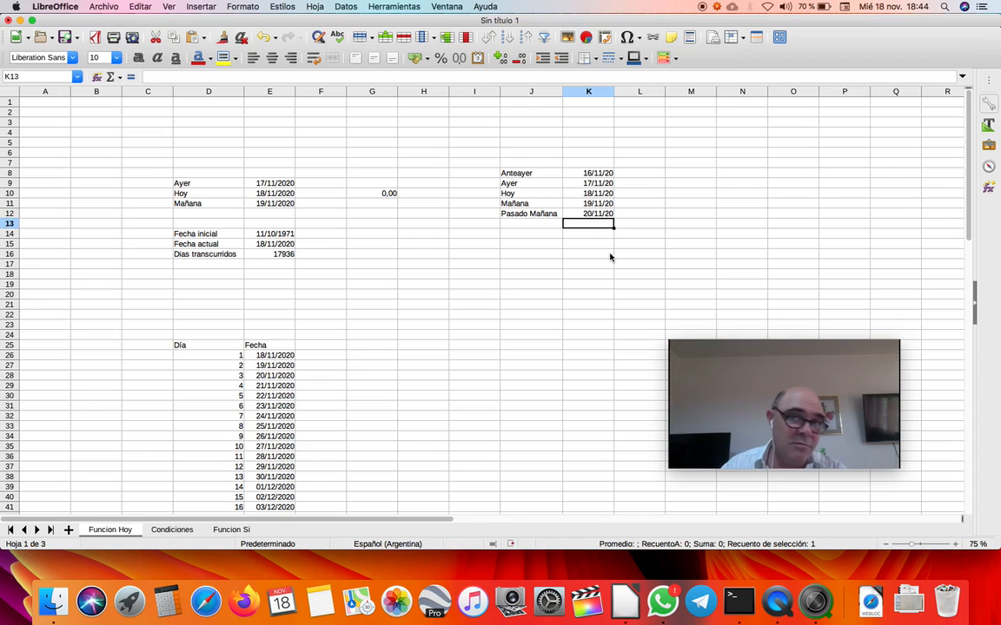
Step: Review the formulas in the Hoy cell K10 and the Mañana cell K11 without changing them
{"action": "left_click", "coordinate": [588, 194]}
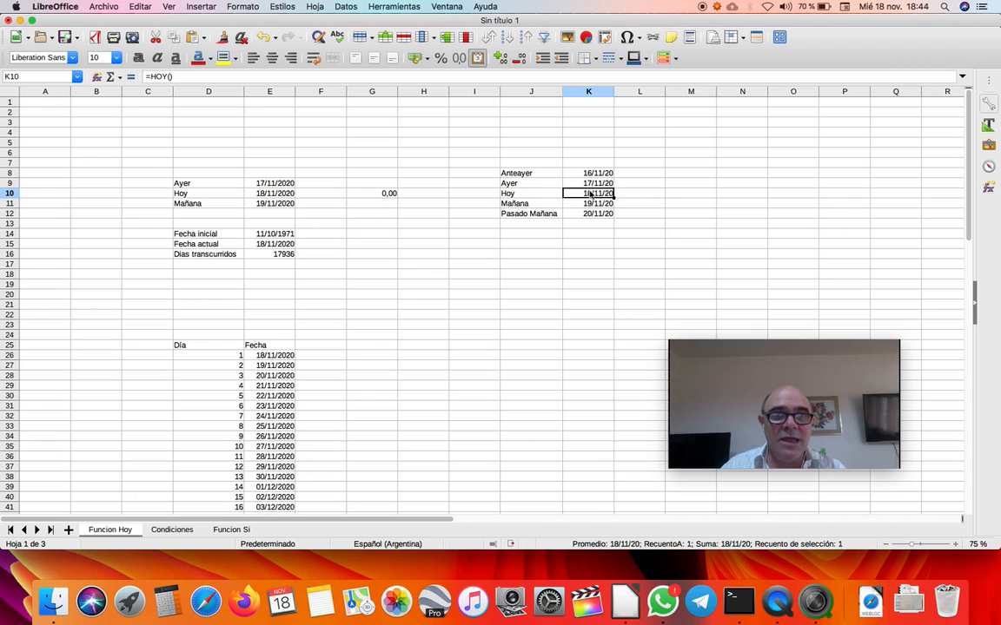
{"action": "double_click", "coordinate": [588, 194]}
{"action": "key", "text": "Escape"}
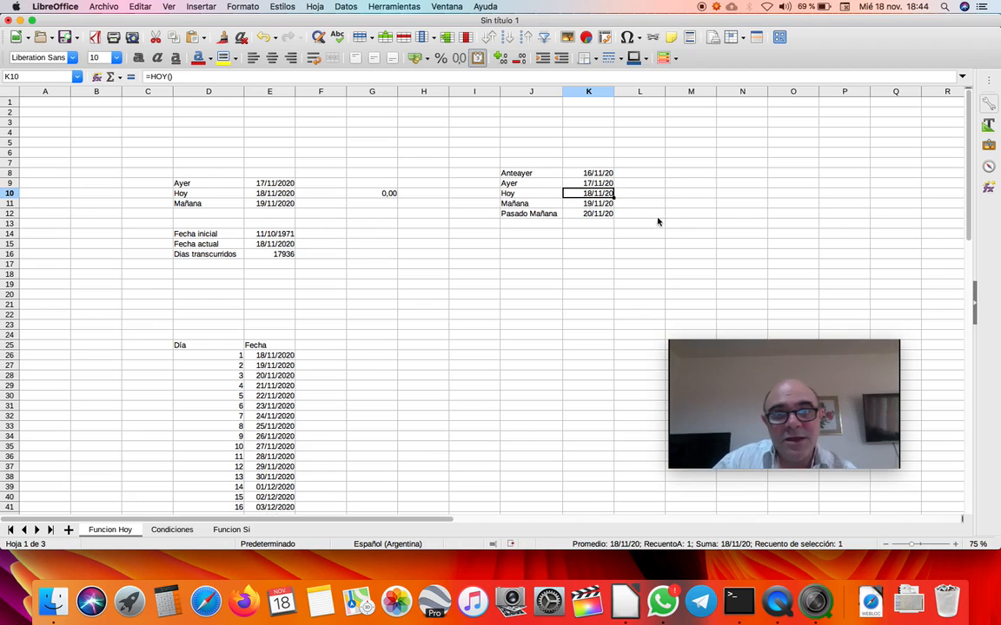
{"action": "key", "text": "Down"}
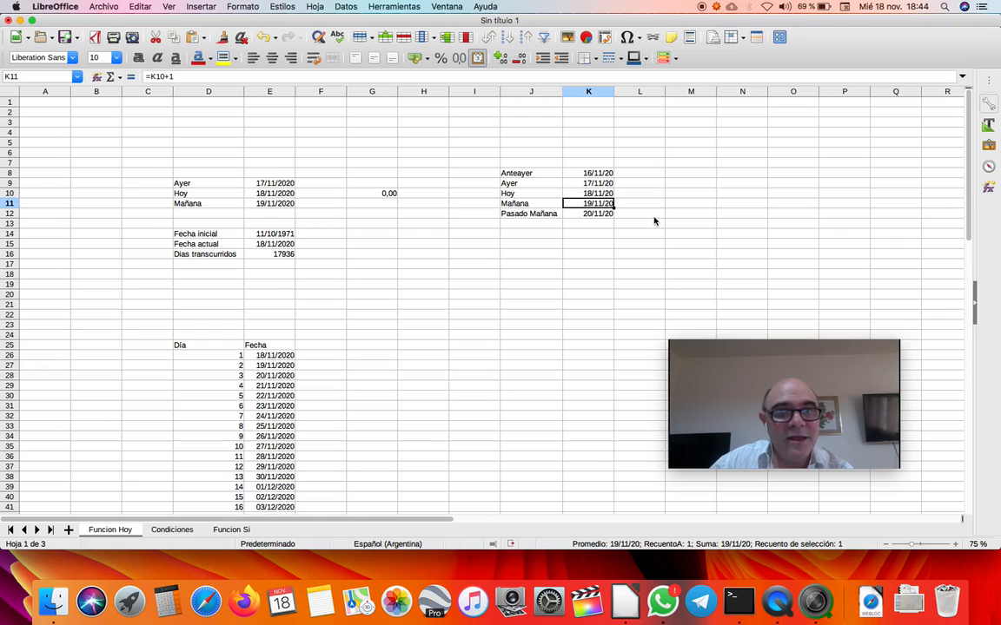
{"action": "key", "text": "Up"}
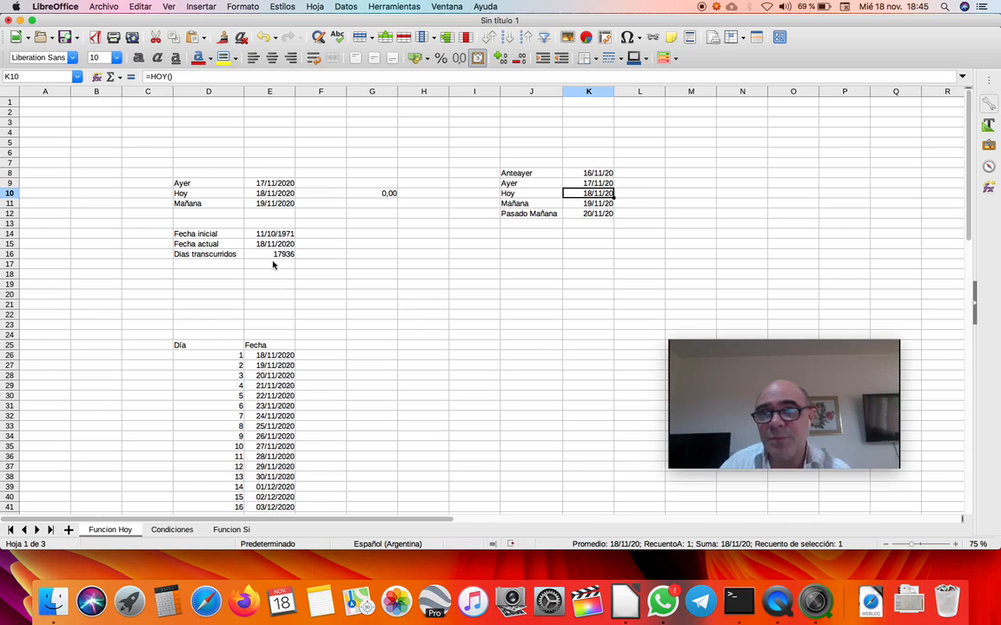
Step: Review the Dias transcurridos formula in E16 and the Fecha inicial and Fecha actual cells it refers to
{"action": "left_click", "coordinate": [270, 255]}
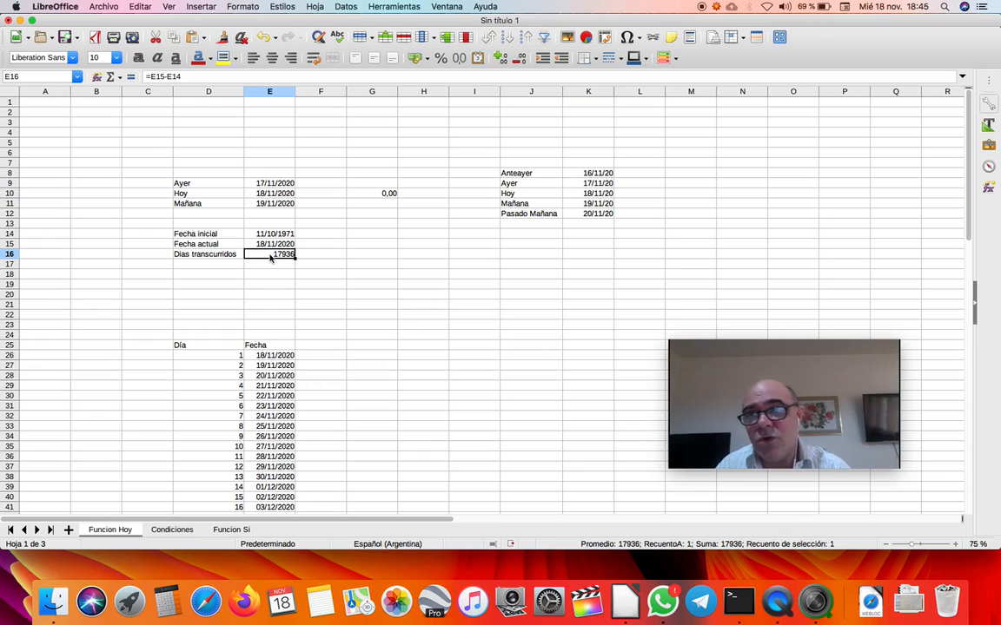
{"action": "key", "text": "Left"}
{"action": "key", "text": "Up"}
{"action": "key", "text": "Up"}
{"action": "key", "text": "Right"}
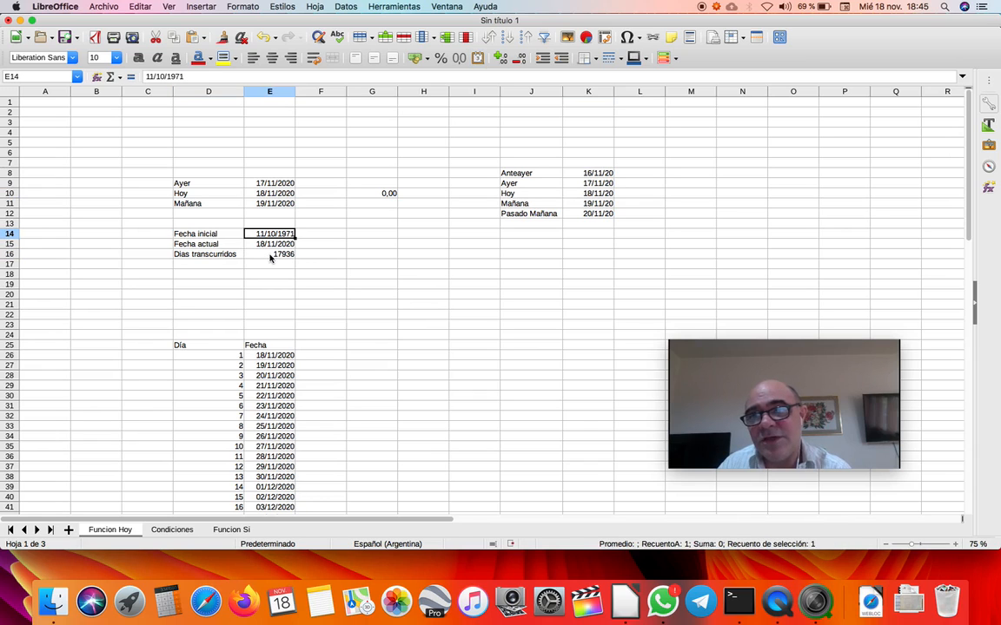
{"action": "left_click_drag", "start_coordinate": [792, 405], "coordinate": [340, 362]}
{"action": "left_click", "coordinate": [278, 243]}
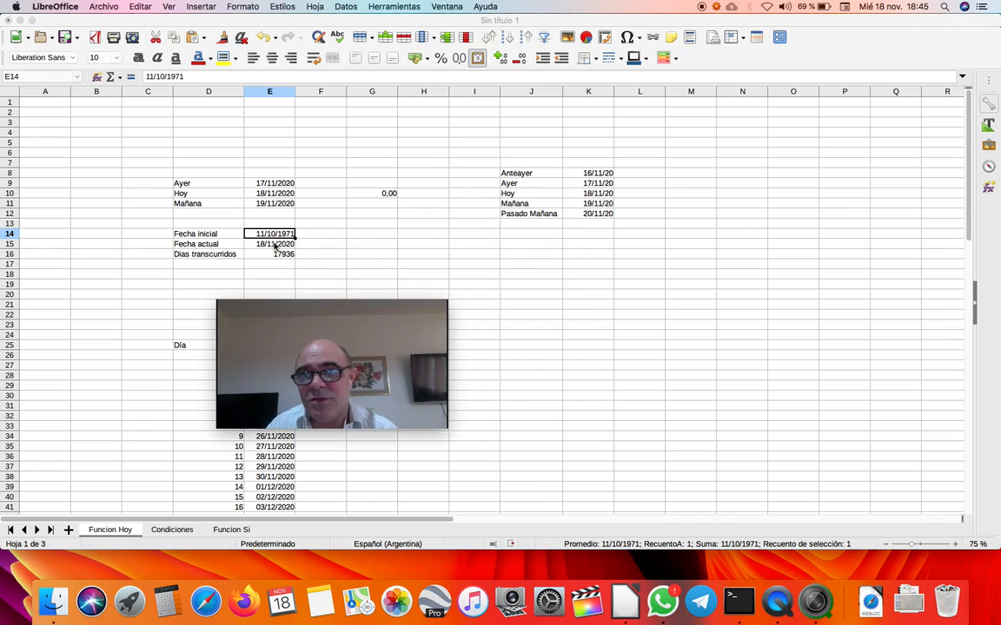
Step: Write a label starting with "Añ" in D17 below Dias transcurridos
{"action": "left_click", "coordinate": [321, 331]}
{"action": "left_click_drag", "start_coordinate": [321, 332], "coordinate": [383, 313]}
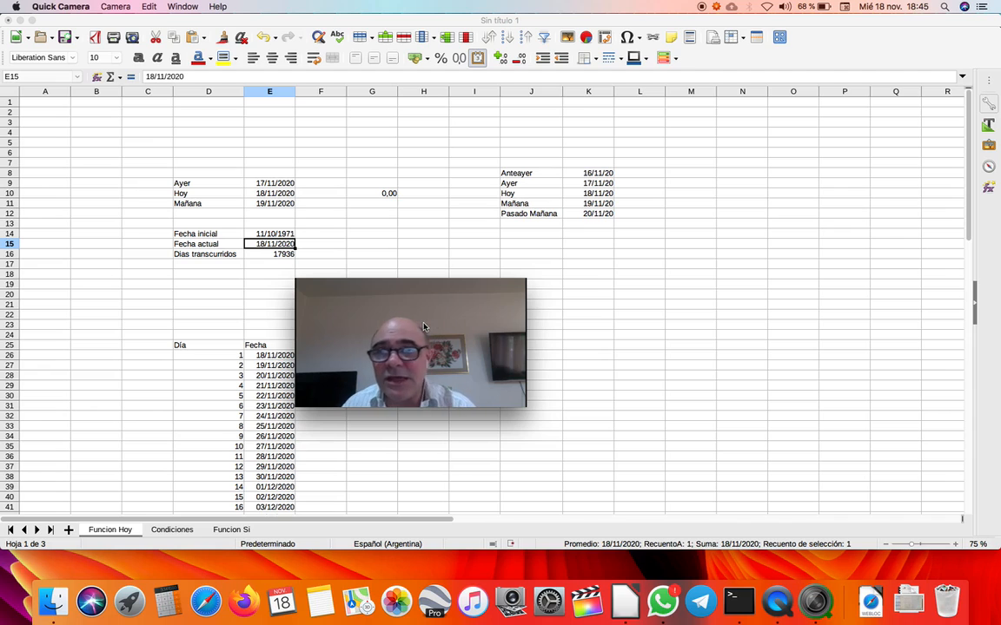
{"action": "left_click_drag", "start_coordinate": [421, 324], "coordinate": [287, 365]}
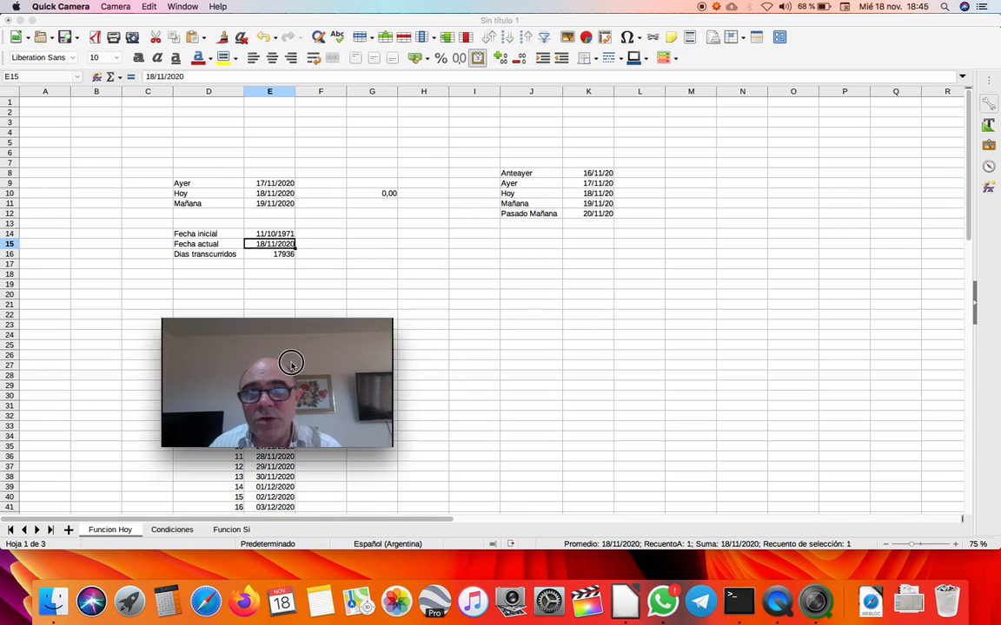
{"action": "left_click", "coordinate": [195, 265]}
{"action": "type", "text": "Añ"}
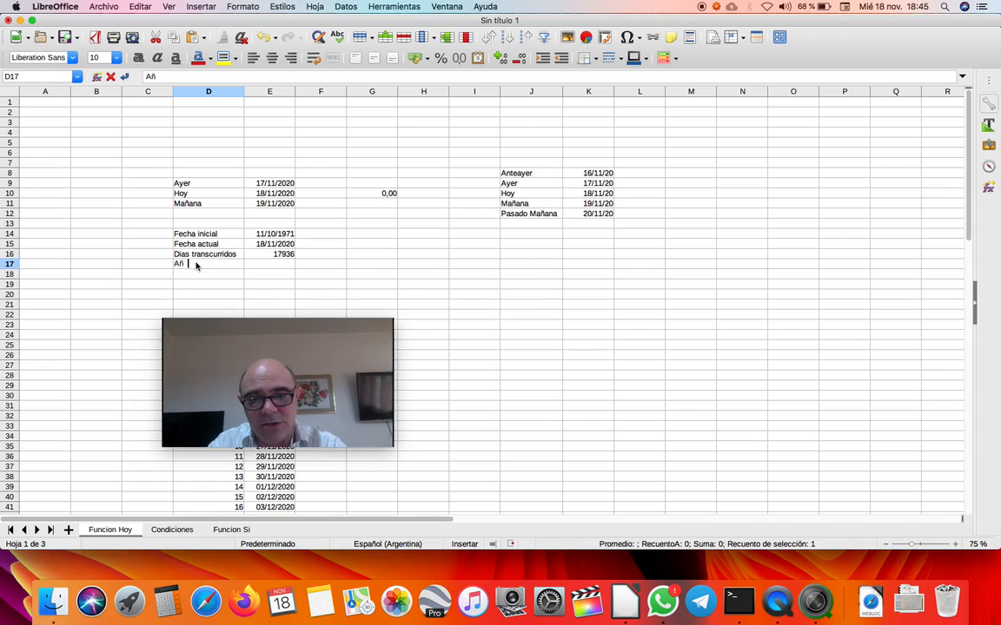
Step: Complete the label in cell D17 as "Años de edad" and select the adjacent cell E17
{"action": "type", "text": "os de edad"}
{"action": "key", "text": "Return"}
{"action": "key", "text": "Up"}
{"action": "key", "text": "Right"}
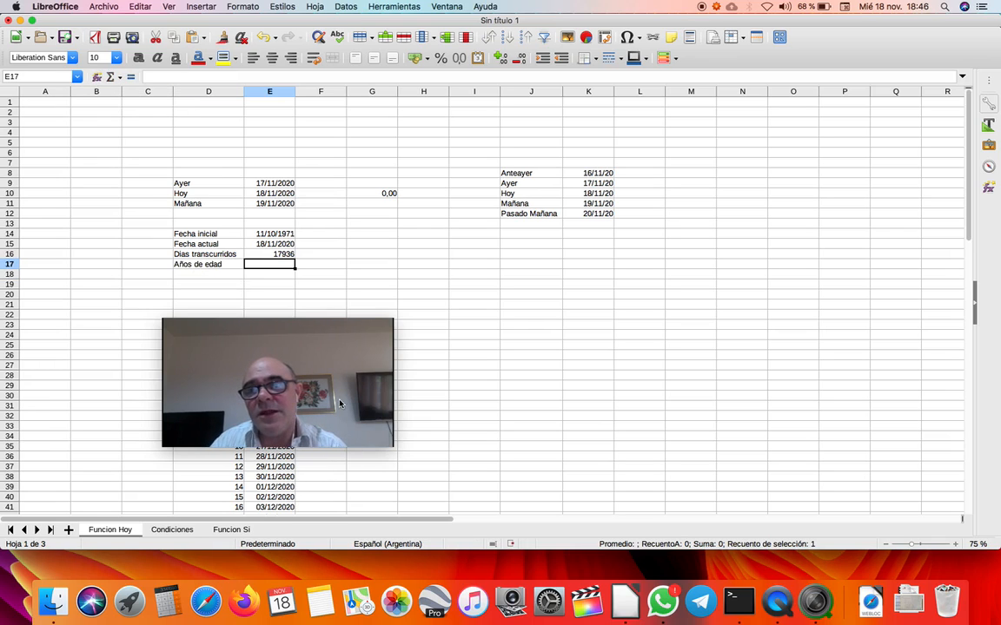
Step: Find the AÑOS function by searching "años" in the Function Wizard and load it for cell E17
{"action": "left_click", "coordinate": [96, 77]}
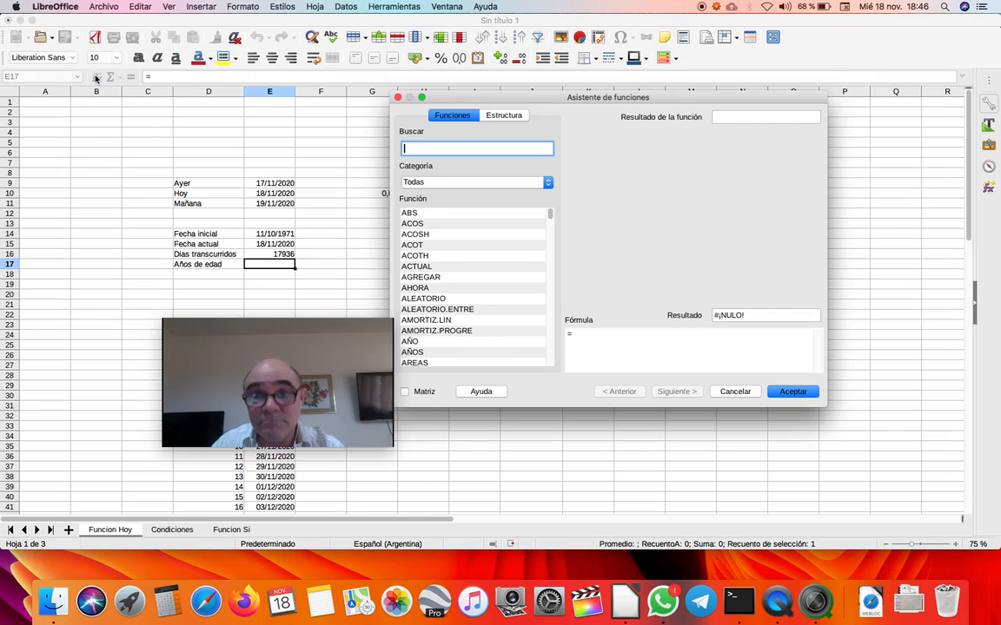
{"action": "type", "text": "os"}
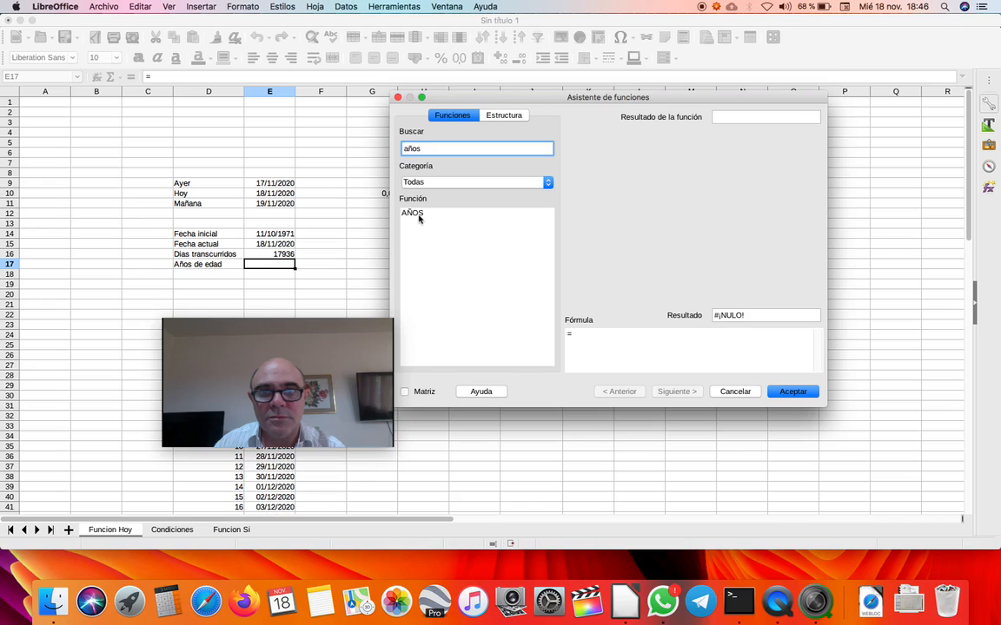
{"action": "left_click", "coordinate": [420, 213]}
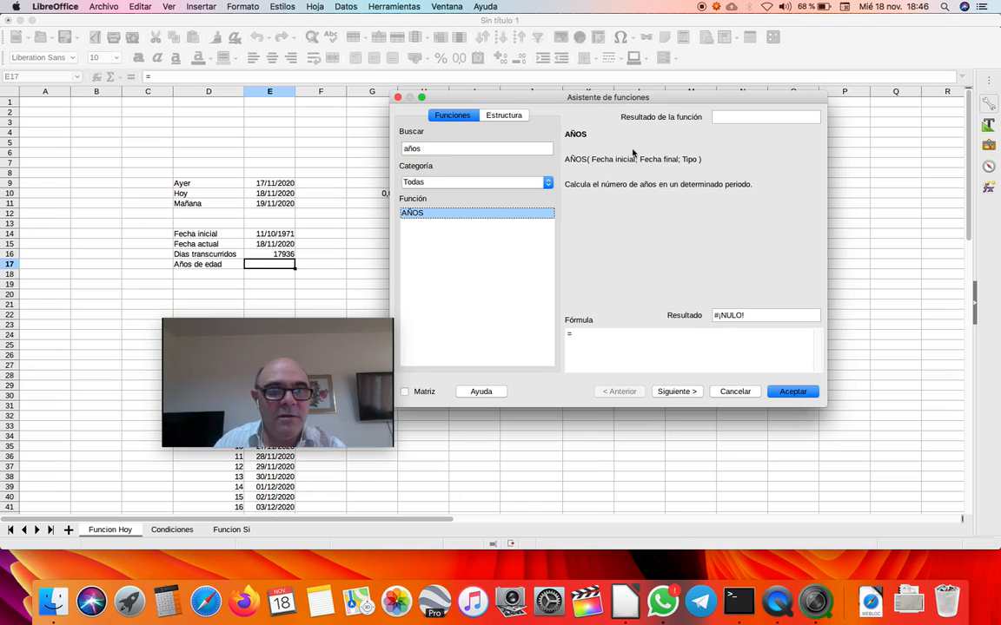
{"action": "left_click_drag", "start_coordinate": [338, 403], "coordinate": [706, 256]}
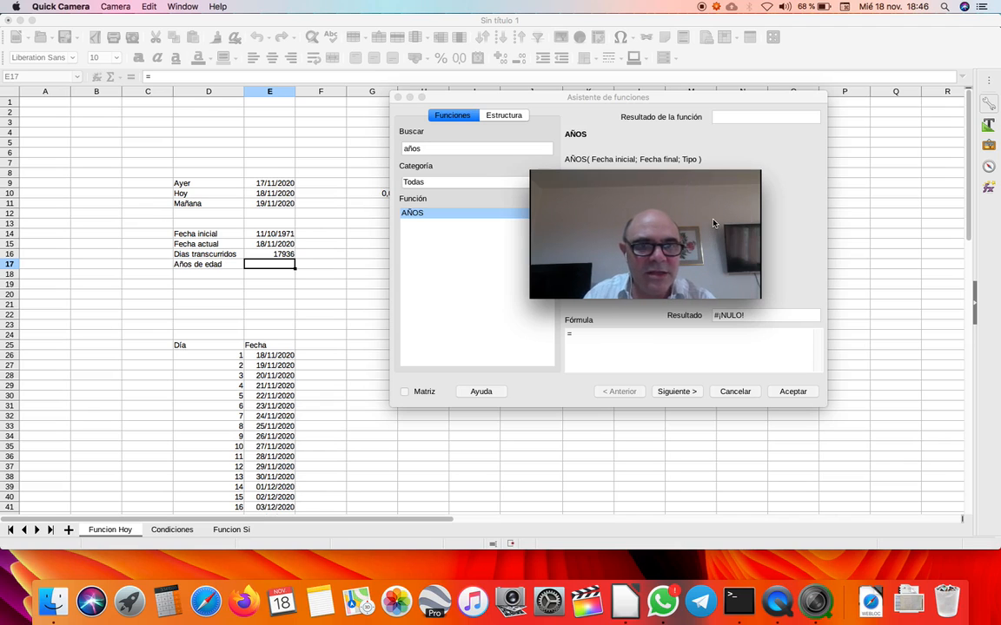
{"action": "left_click_drag", "start_coordinate": [712, 224], "coordinate": [763, 470]}
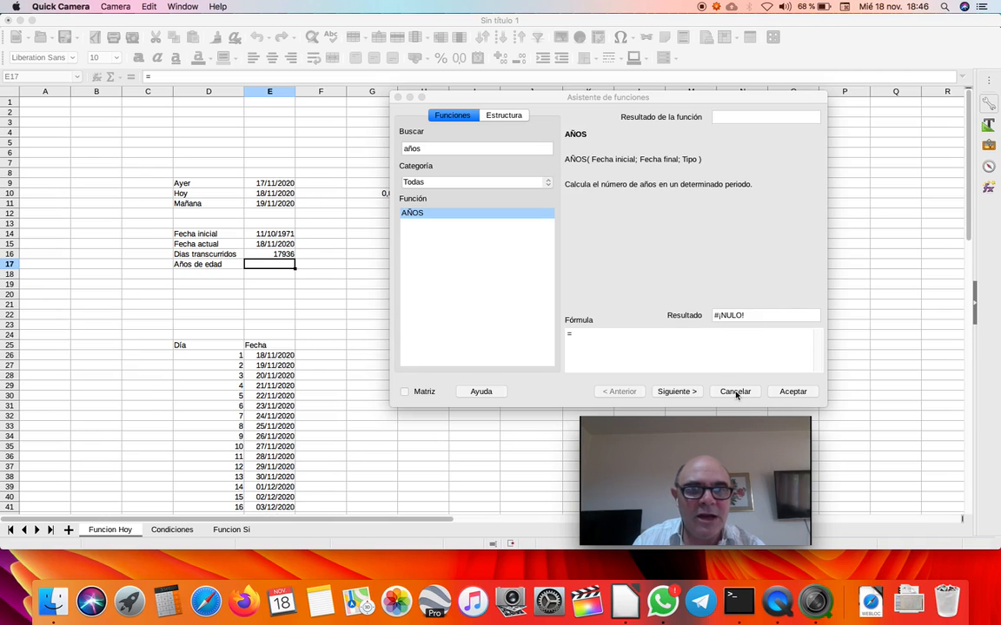
{"action": "left_click", "coordinate": [678, 393]}
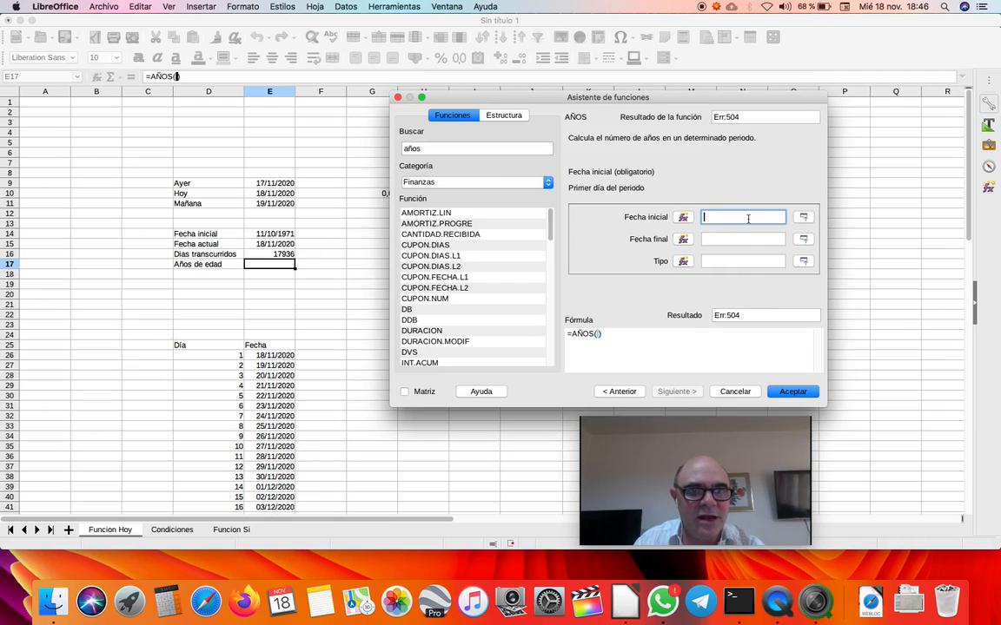
Step: Set the AÑOS function's Fecha inicial argument to E14 and its Fecha final argument to E15
{"action": "left_click_drag", "start_coordinate": [679, 460], "coordinate": [445, 387]}
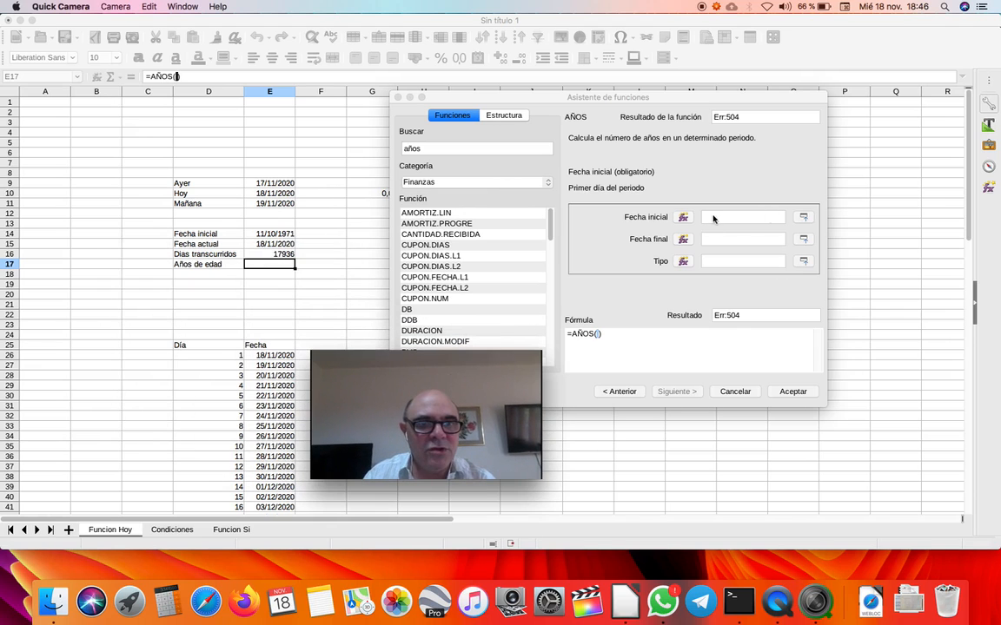
{"action": "left_click", "coordinate": [713, 217]}
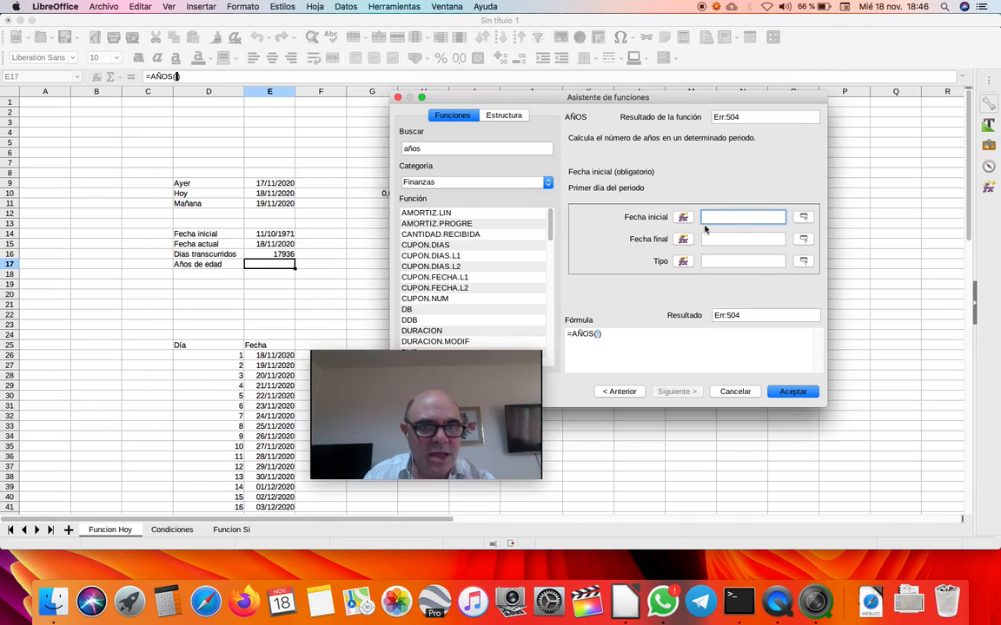
{"action": "left_click", "coordinate": [277, 238]}
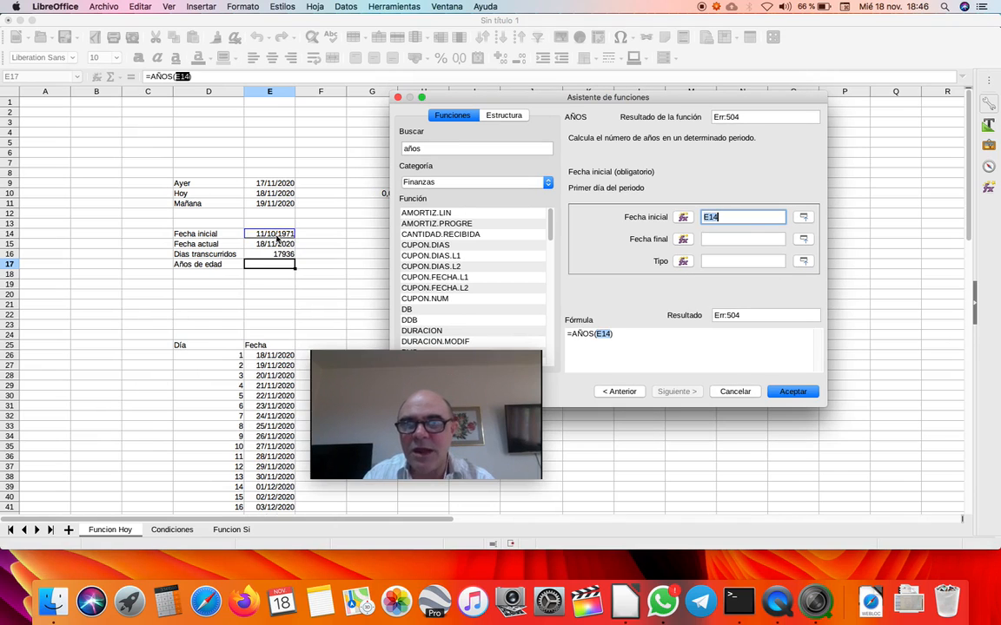
{"action": "left_click", "coordinate": [712, 240]}
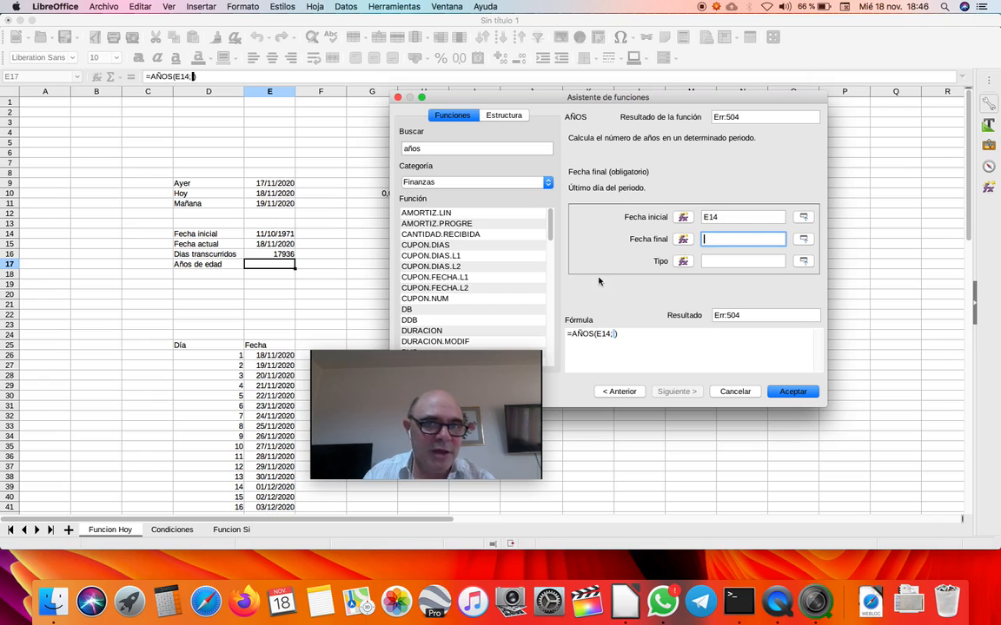
{"action": "left_click", "coordinate": [267, 246]}
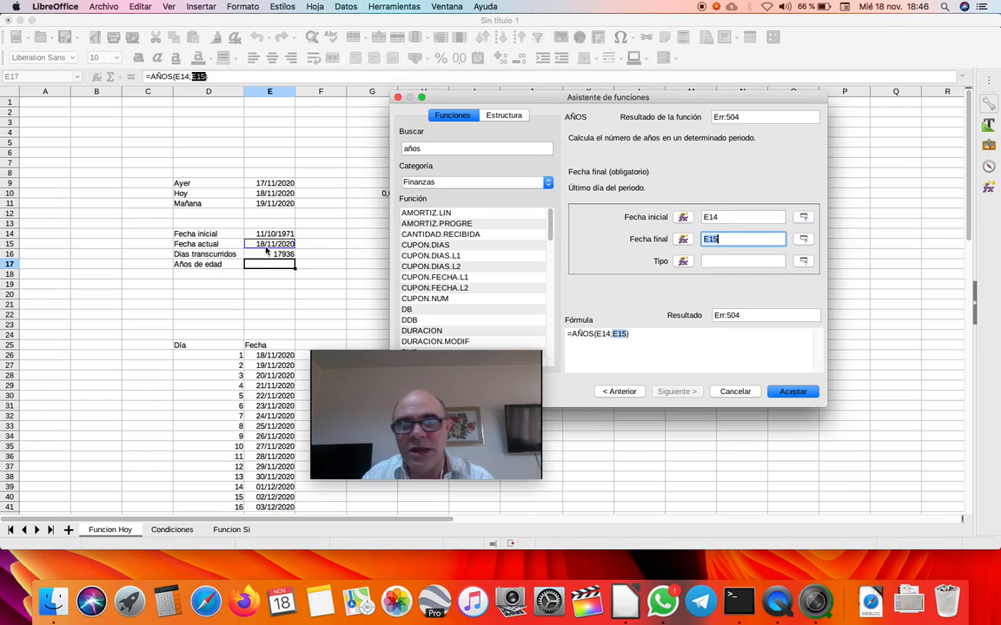
{"action": "left_click", "coordinate": [723, 261]}
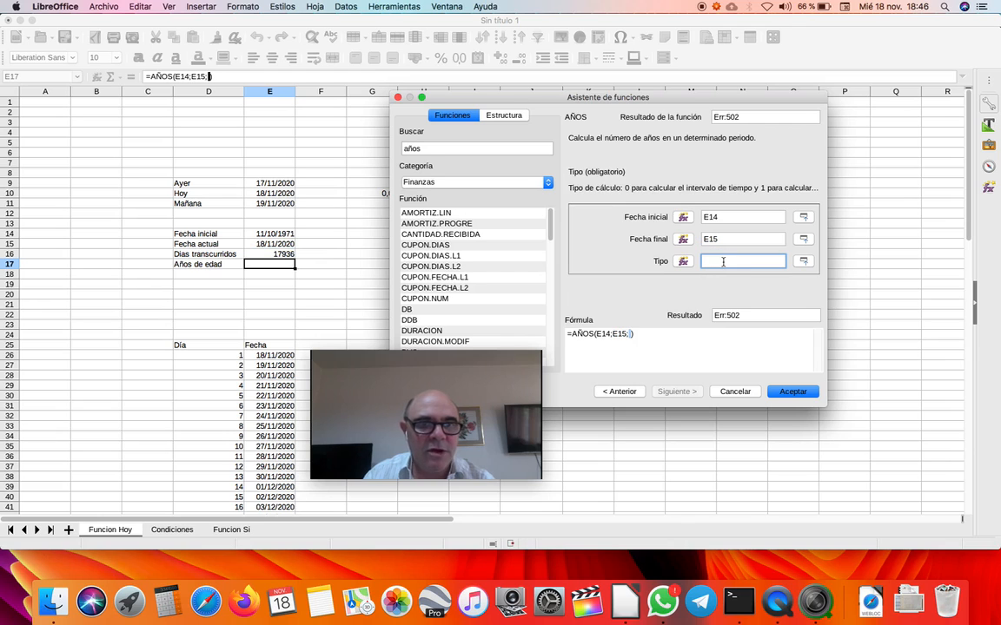
Step: Set the Tipo argument to 0 and accept the formula =AÑOS(E14;E15;0) in cell E17
{"action": "left_click_drag", "start_coordinate": [454, 400], "coordinate": [731, 246]}
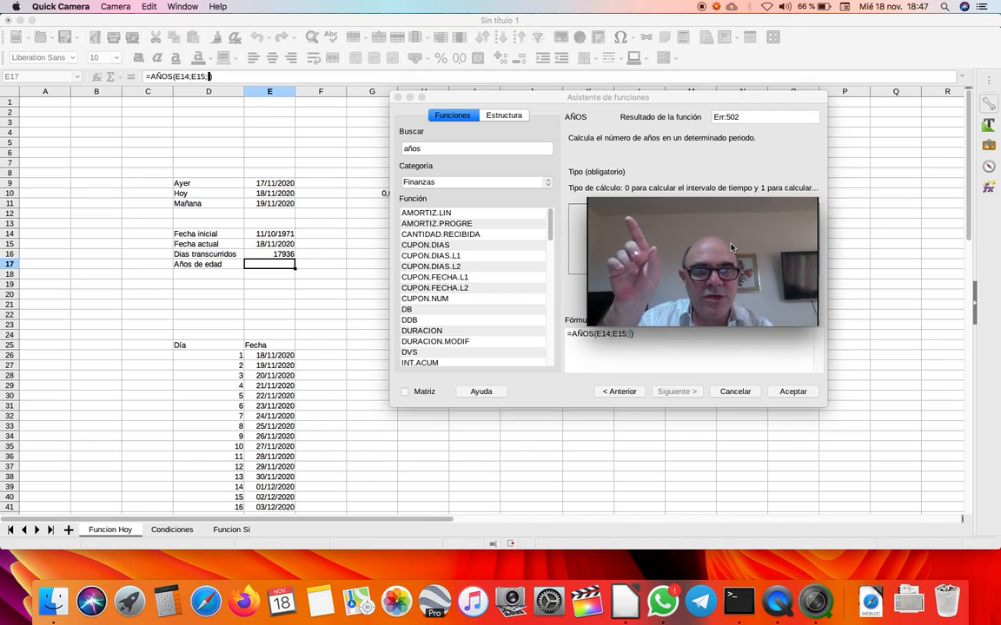
{"action": "left_click", "coordinate": [767, 220]}
{"action": "left_click_drag", "start_coordinate": [768, 221], "coordinate": [717, 431]}
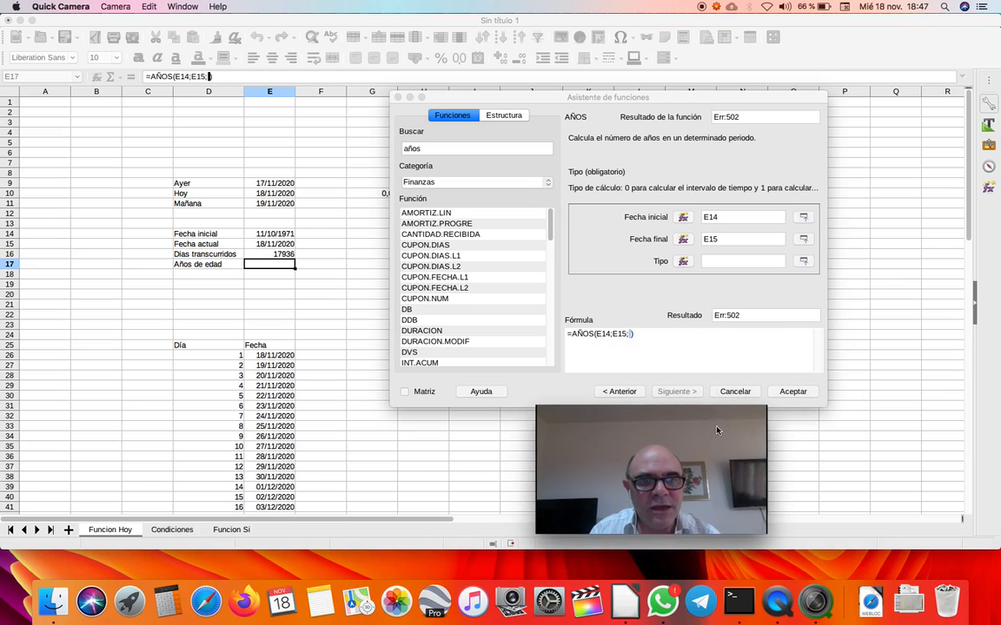
{"action": "left_click", "coordinate": [710, 262]}
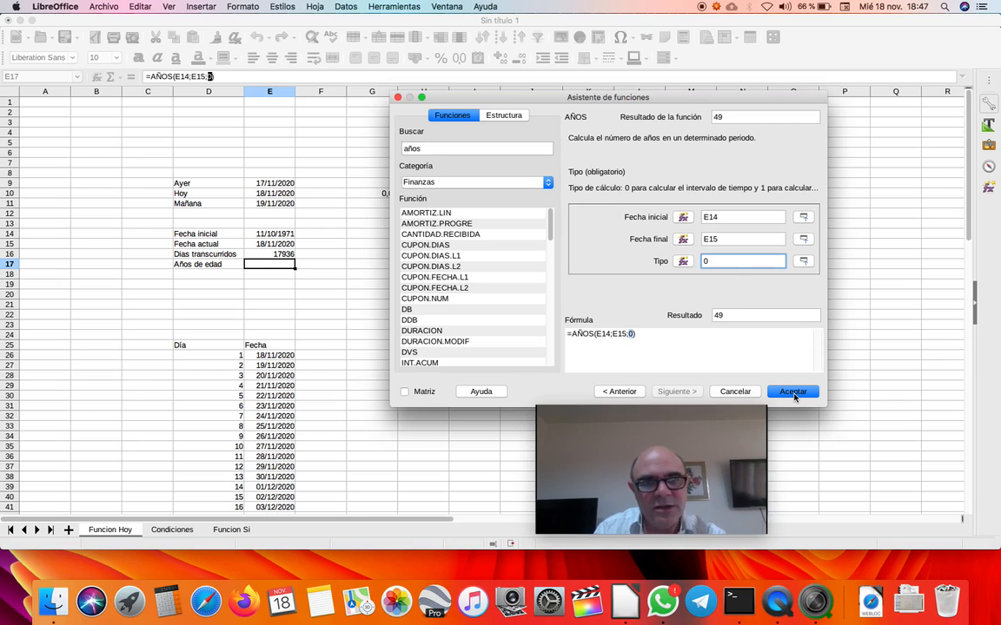
{"action": "left_click_drag", "start_coordinate": [725, 457], "coordinate": [792, 384]}
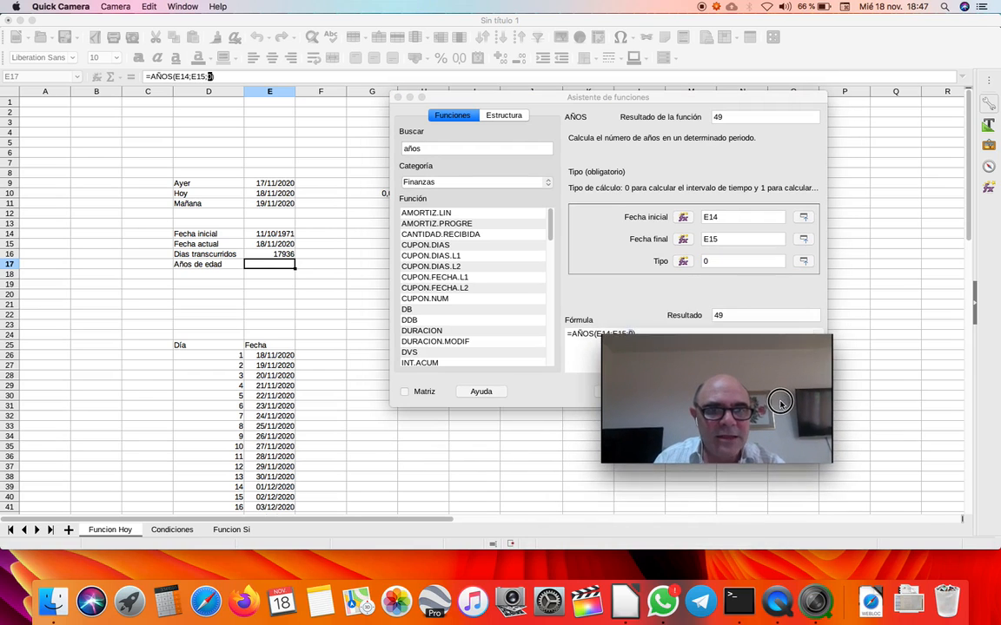
{"action": "left_click", "coordinate": [716, 261]}
{"action": "key", "text": "BackSpace"}
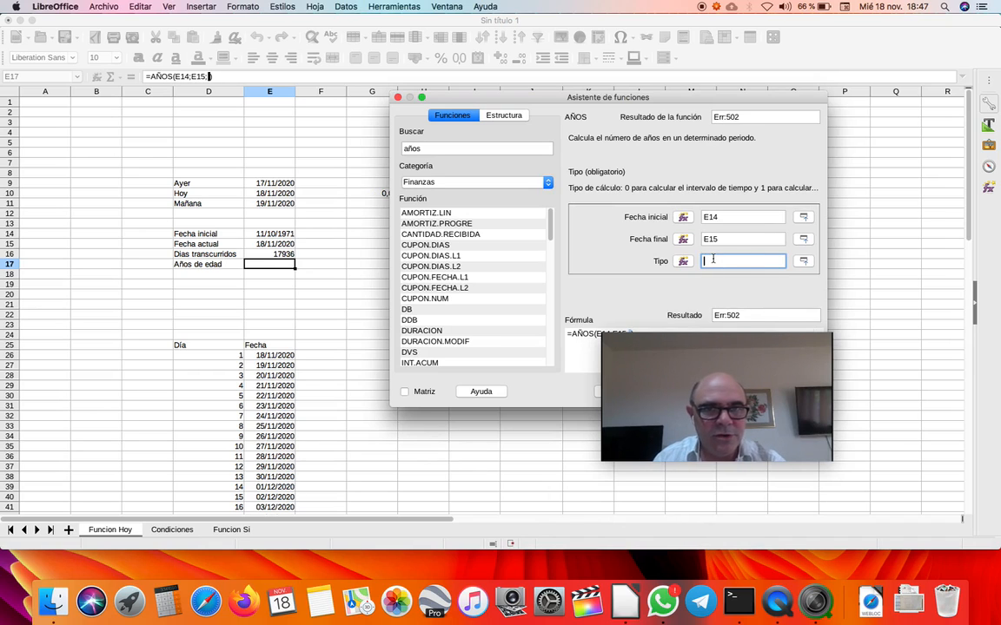
{"action": "type", "text": "0"}
{"action": "left_click", "coordinate": [752, 370]}
{"action": "left_click_drag", "start_coordinate": [753, 370], "coordinate": [759, 472]}
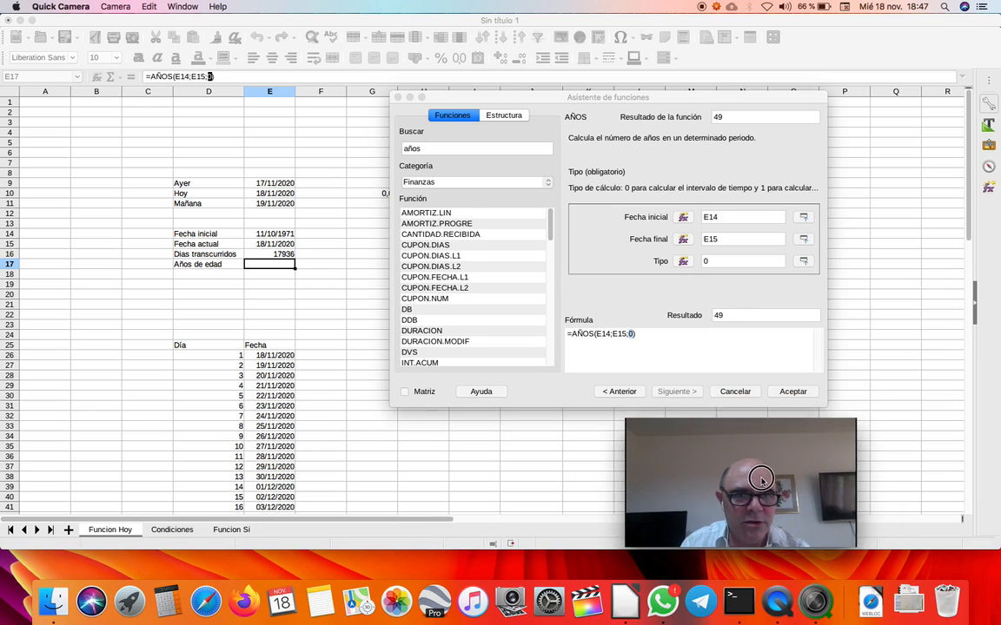
{"action": "left_click", "coordinate": [792, 391]}
{"action": "left_click_drag", "start_coordinate": [634, 483], "coordinate": [190, 349]}
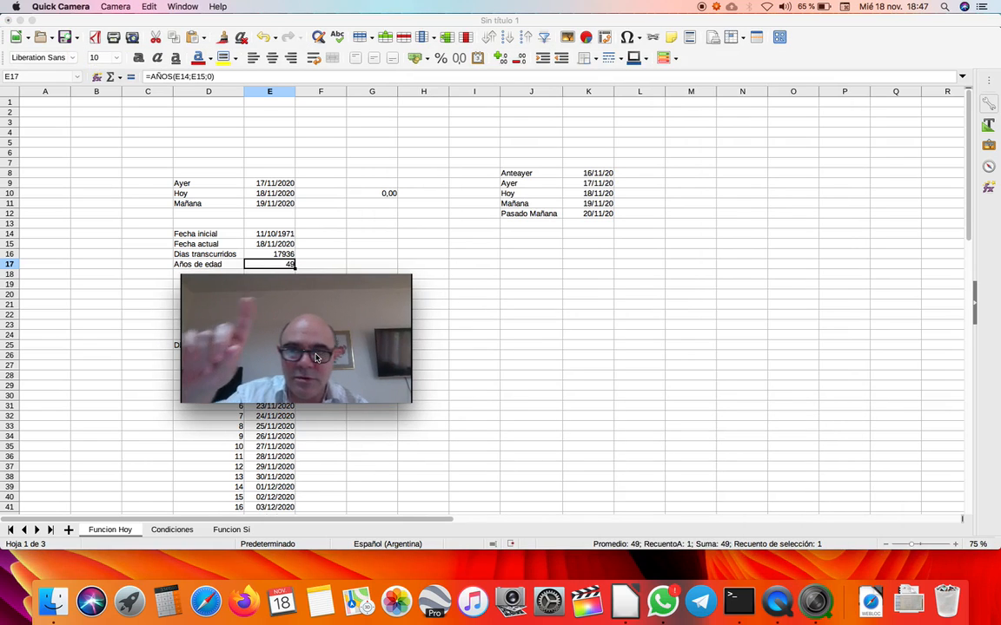
{"action": "left_click_drag", "start_coordinate": [354, 312], "coordinate": [486, 337]}
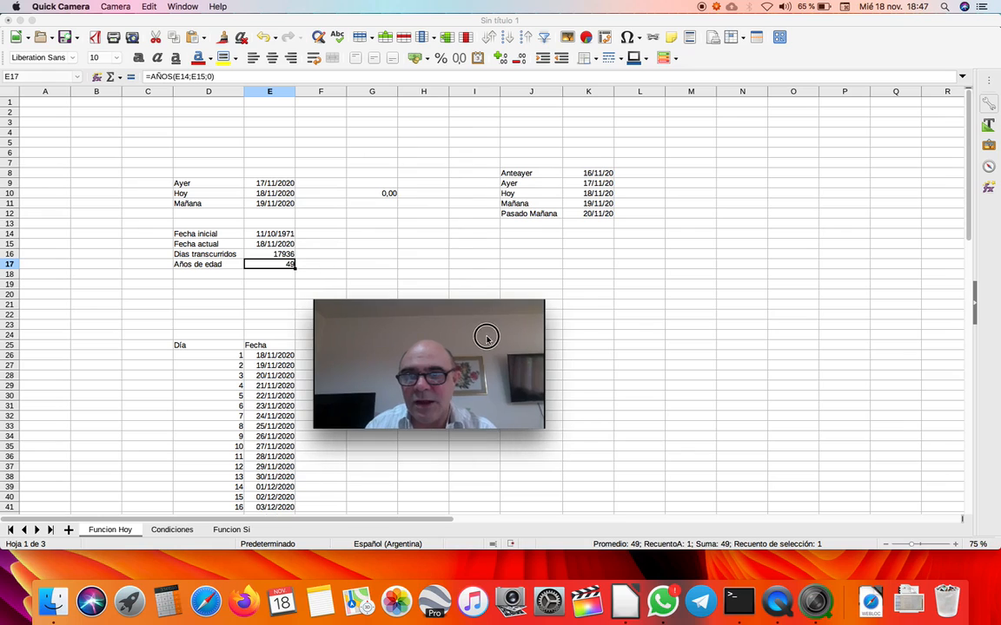
Step: Change the Fecha inicial in cell E14 to 01/03/1985 to test the age formula
{"action": "left_click", "coordinate": [272, 228]}
{"action": "left_click", "coordinate": [270, 234]}
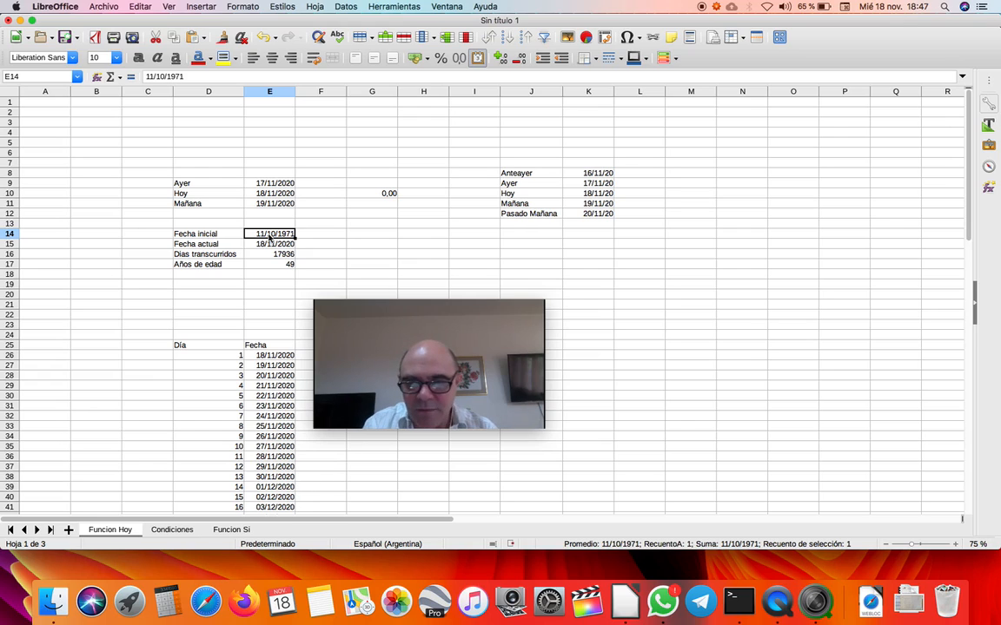
{"action": "type", "text": "1/3/1"}
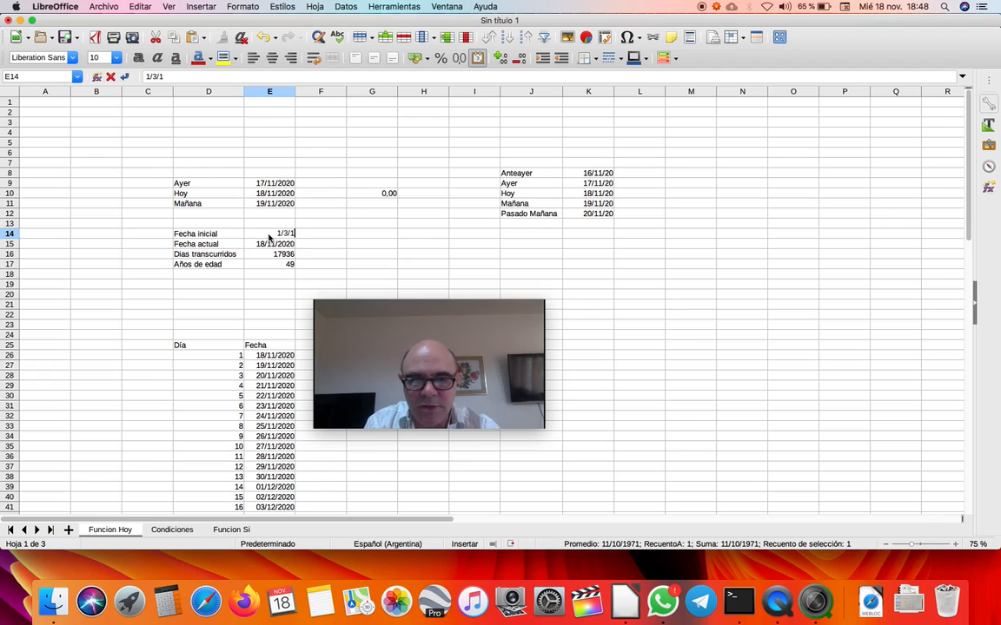
{"action": "key", "text": "Return"}
{"action": "left_click", "coordinate": [444, 392]}
{"action": "left_click_drag", "start_coordinate": [443, 391], "coordinate": [299, 361]}
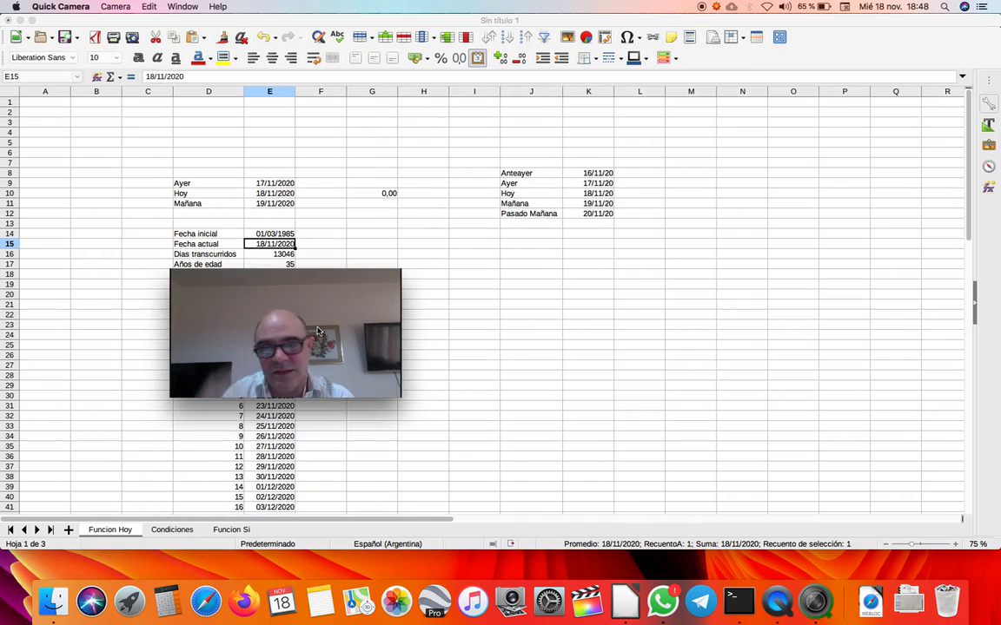
{"action": "mouse_move", "coordinate": [314, 306]}
{"action": "left_mouse_down"}
{"action": "mouse_move", "coordinate": [449, 337]}
{"action": "mouse_move", "coordinate": [296, 312]}
{"action": "left_mouse_up"}
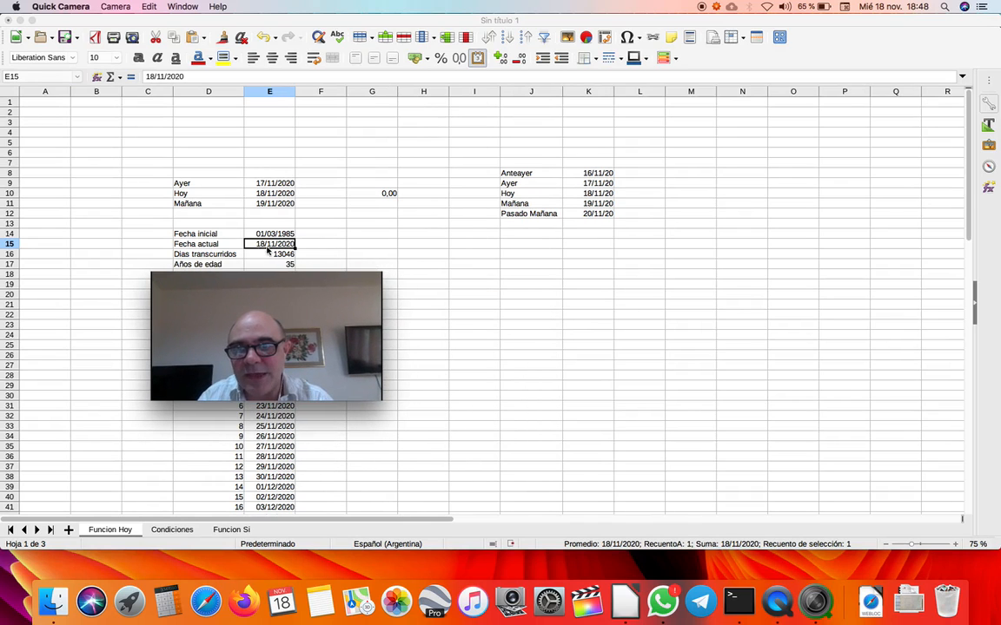
Step: Edit the day and month of the Fecha inicial in E14 so the date reads 17/11/1985
{"action": "left_click", "coordinate": [259, 234]}
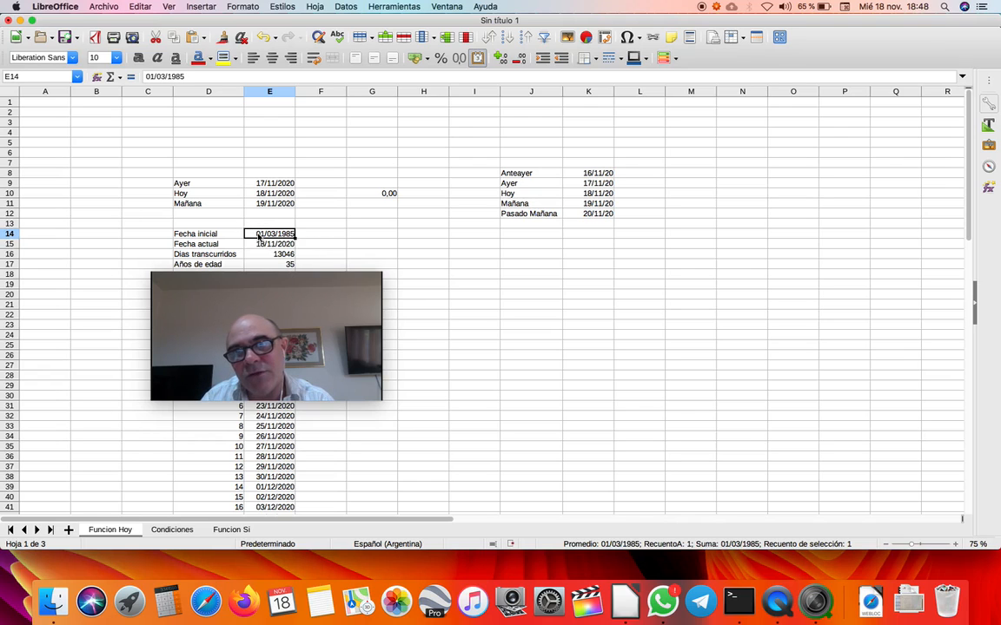
{"action": "key", "text": "Home"}
{"action": "key", "text": "shift+Right"}
{"action": "key", "text": "shift+Right"}
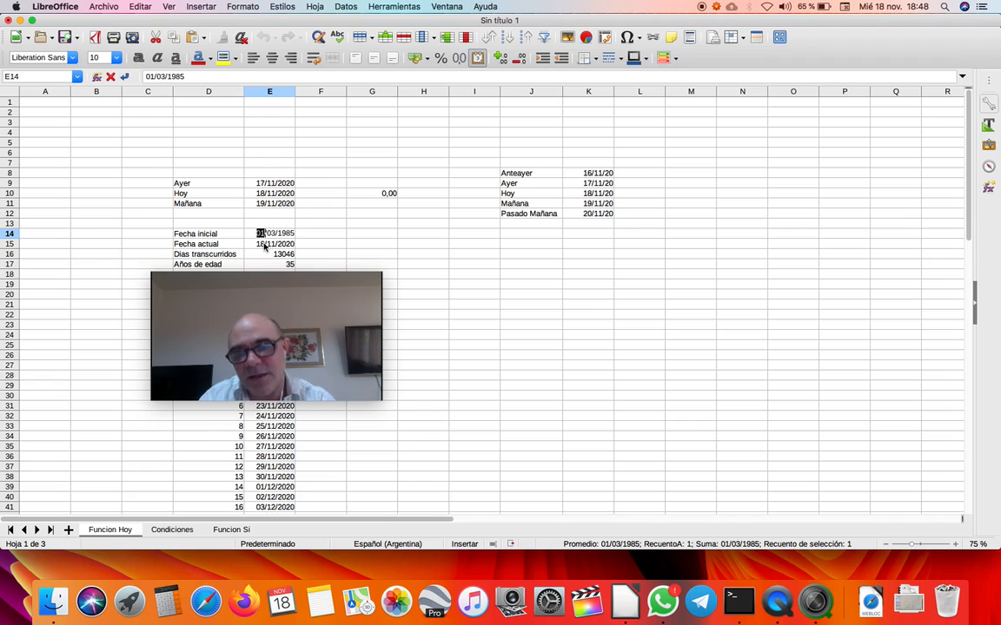
{"action": "type", "text": "17"}
{"action": "key", "text": "Right"}
{"action": "key", "text": "shift+Right"}
{"action": "type", "text": "11"}
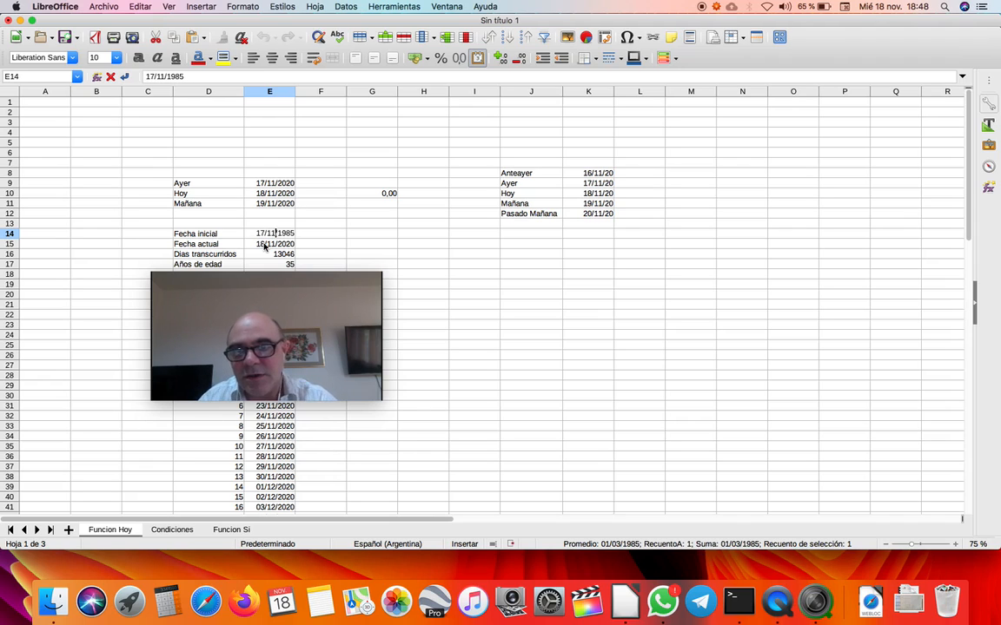
{"action": "left_click", "coordinate": [265, 246]}
{"action": "left_click_drag", "start_coordinate": [292, 306], "coordinate": [297, 328]}
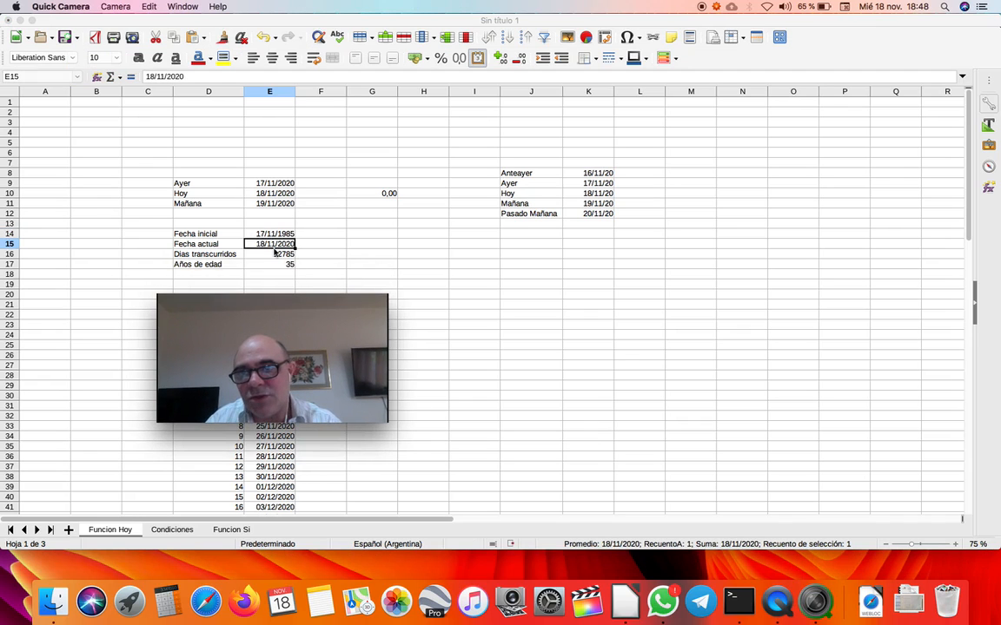
Step: Change the day of the Fecha inicial to 18/11/1985 and check the age formula in E17
{"action": "left_click", "coordinate": [263, 236]}
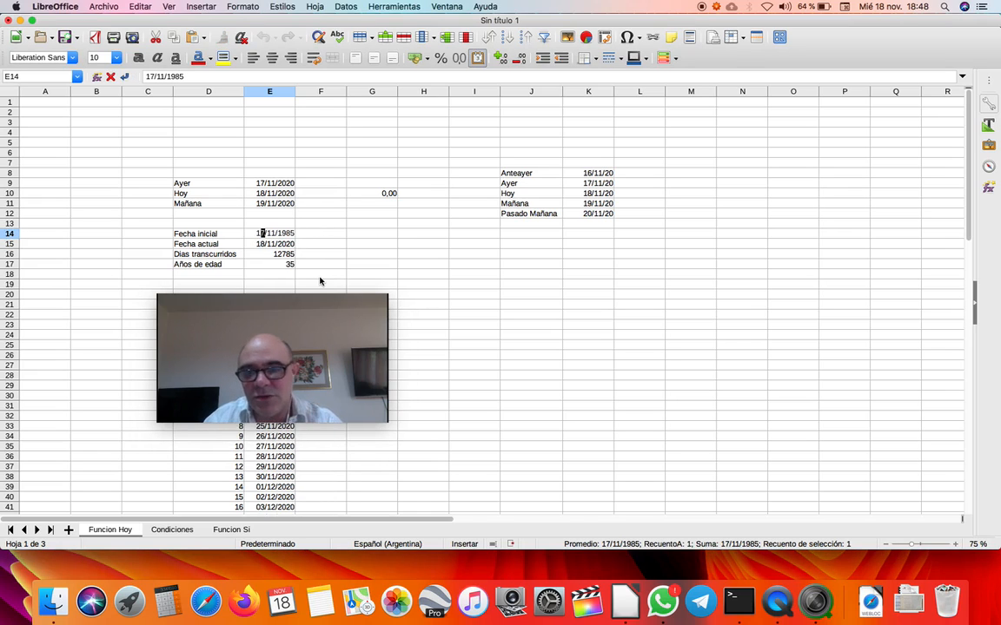
{"action": "type", "text": "8"}
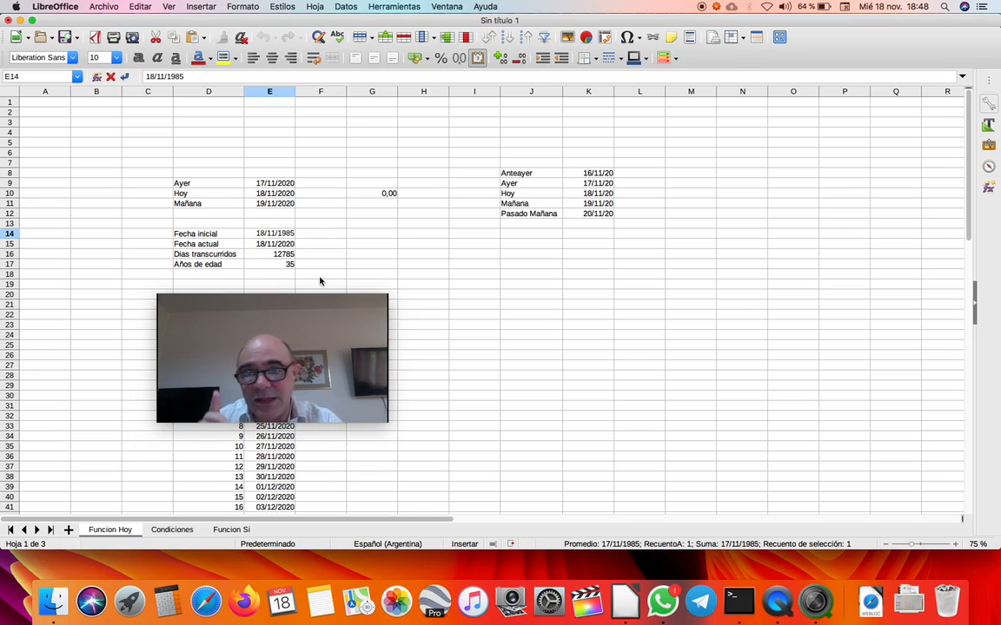
{"action": "key", "text": "Return"}
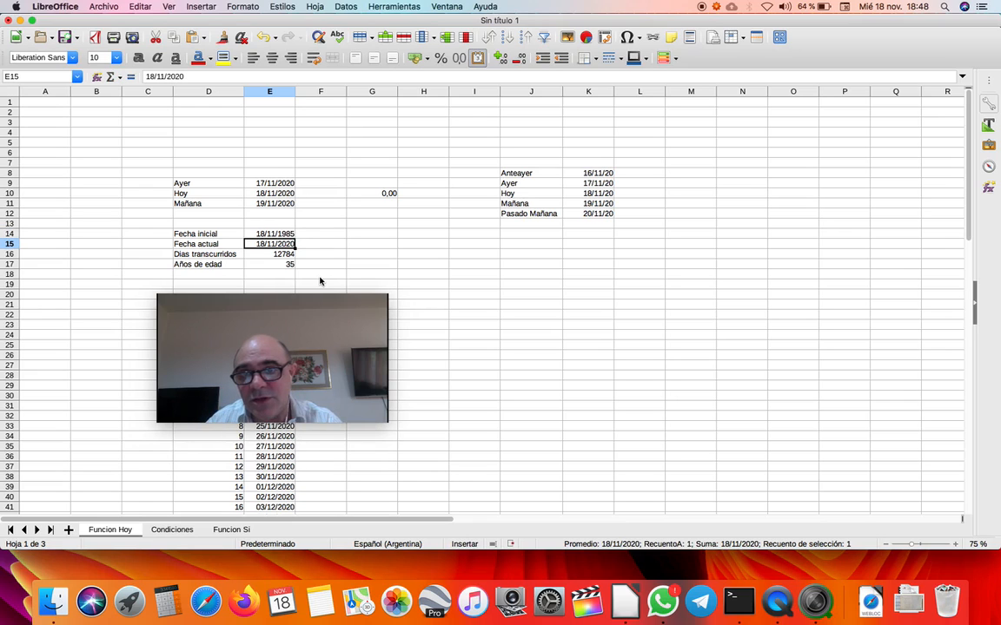
{"action": "key", "text": "Down"}
{"action": "key", "text": "Down"}
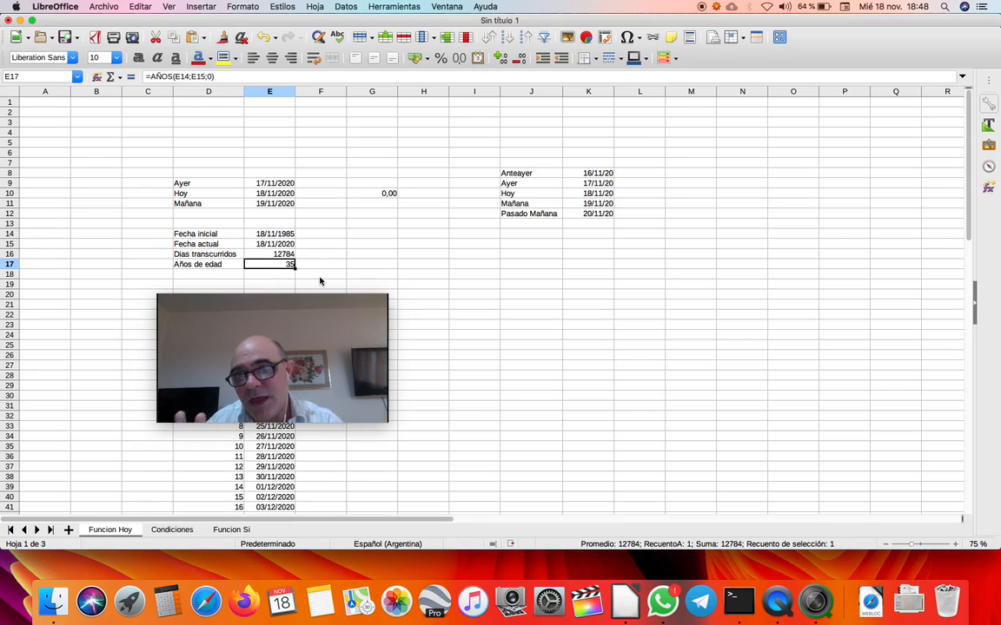
Step: Set the Fecha inicial in cell E14 to 19/11/1985, one day past the current day and month
{"action": "key", "text": "Up"}
{"action": "key", "text": "Up"}
{"action": "key", "text": "Up"}
{"action": "double_click", "coordinate": [261, 236]}
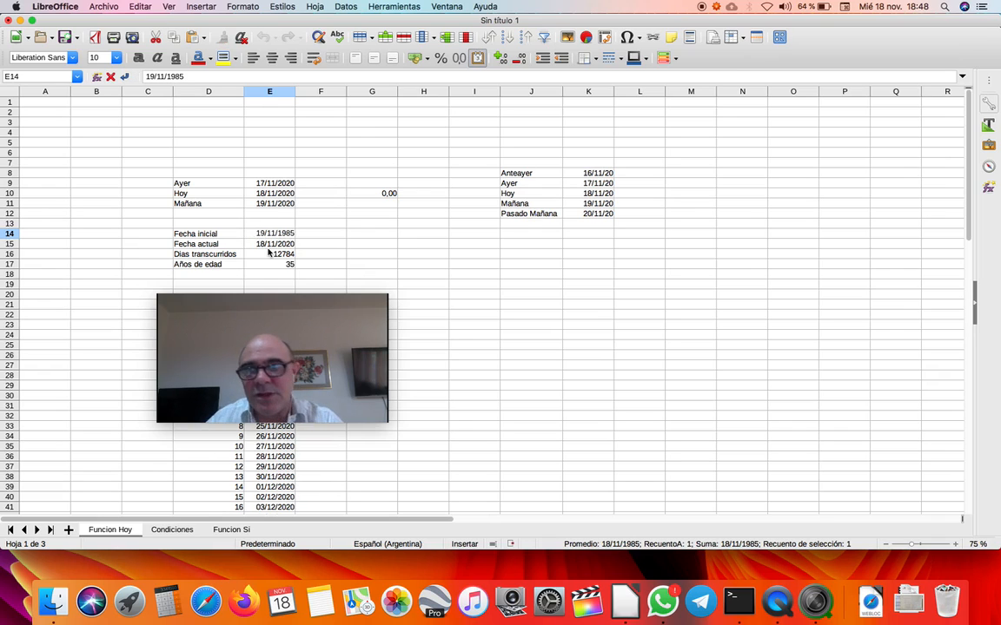
{"action": "key", "text": "Return"}
{"action": "left_click_drag", "start_coordinate": [324, 320], "coordinate": [324, 293]}
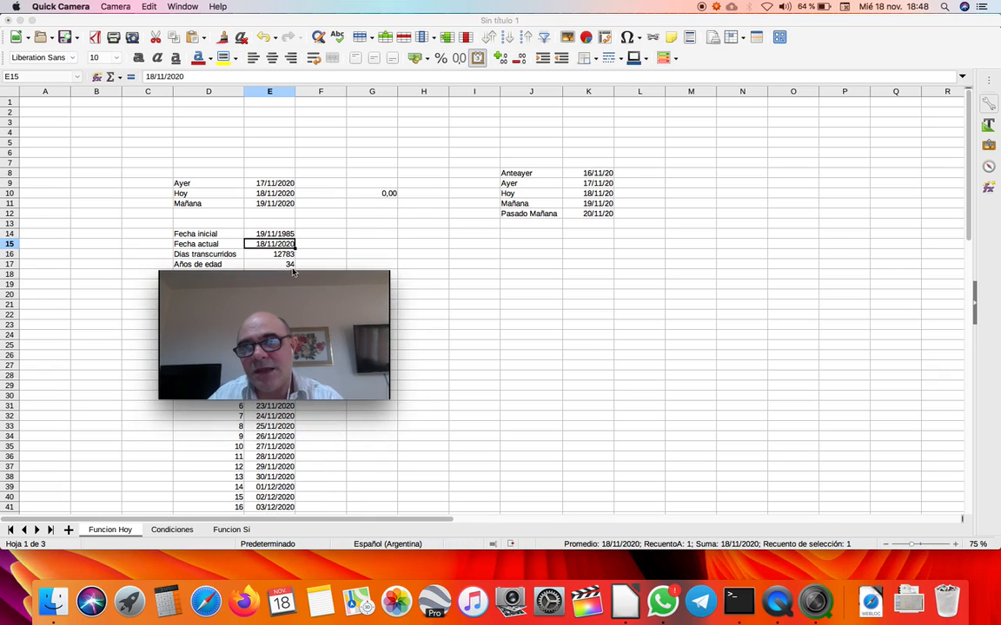
Step: Set the Fecha inicial in cell E14 to 11/10/1971
{"action": "mouse_move", "coordinate": [299, 285]}
{"action": "left_mouse_down"}
{"action": "mouse_move", "coordinate": [290, 312]}
{"action": "mouse_move", "coordinate": [308, 287]}
{"action": "left_mouse_up"}
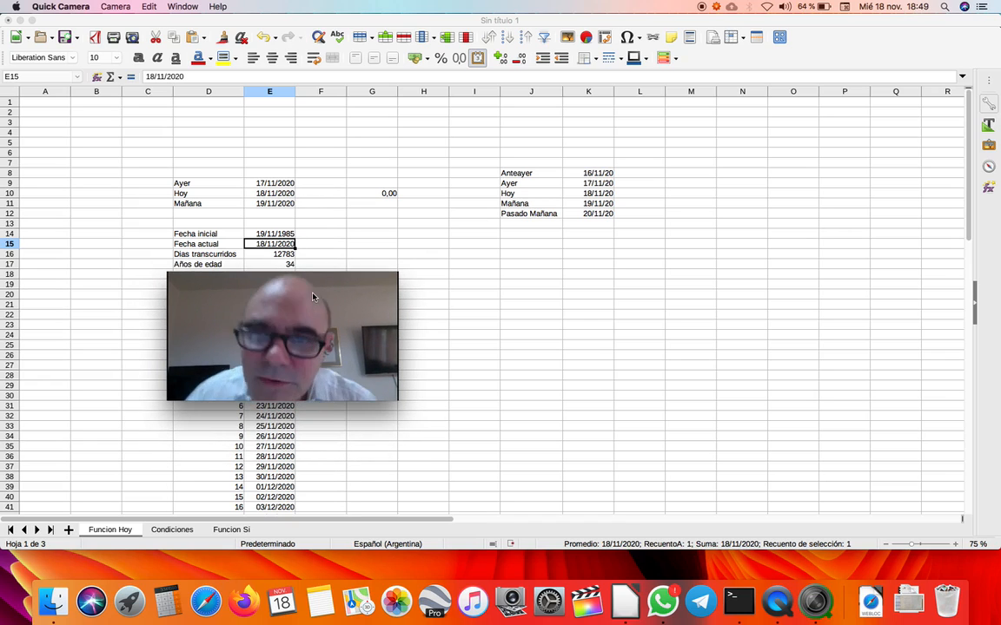
{"action": "left_click", "coordinate": [267, 237]}
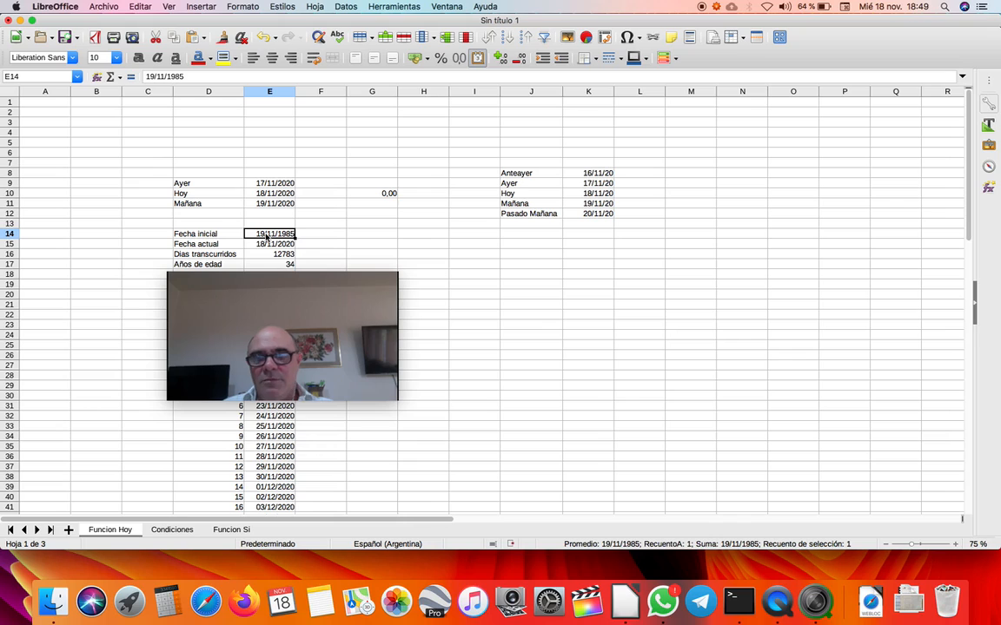
{"action": "type", "text": "11/10/"}
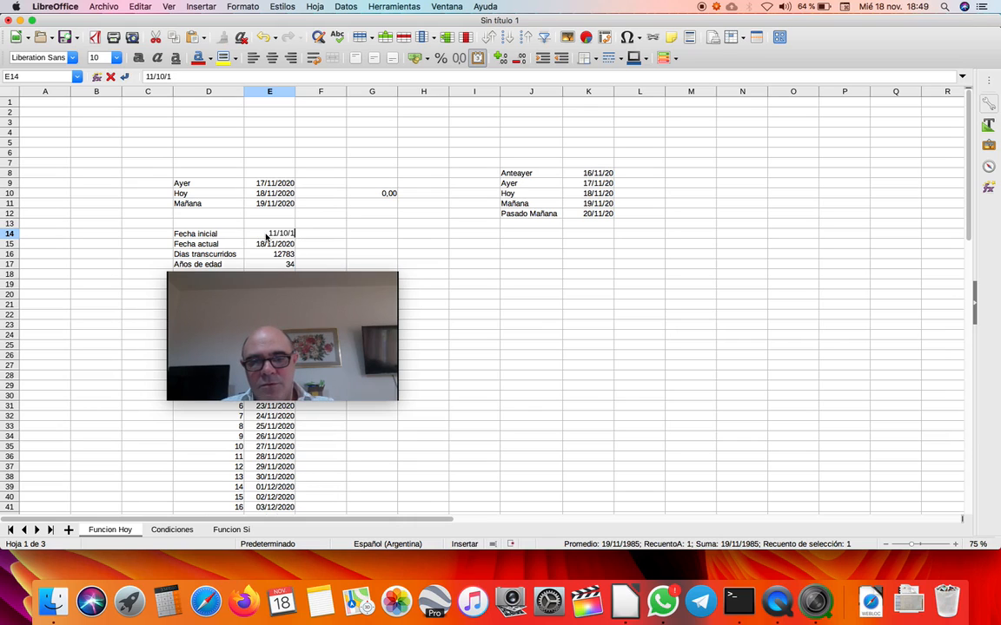
{"action": "type", "text": "1"}
{"action": "key", "text": "Return"}
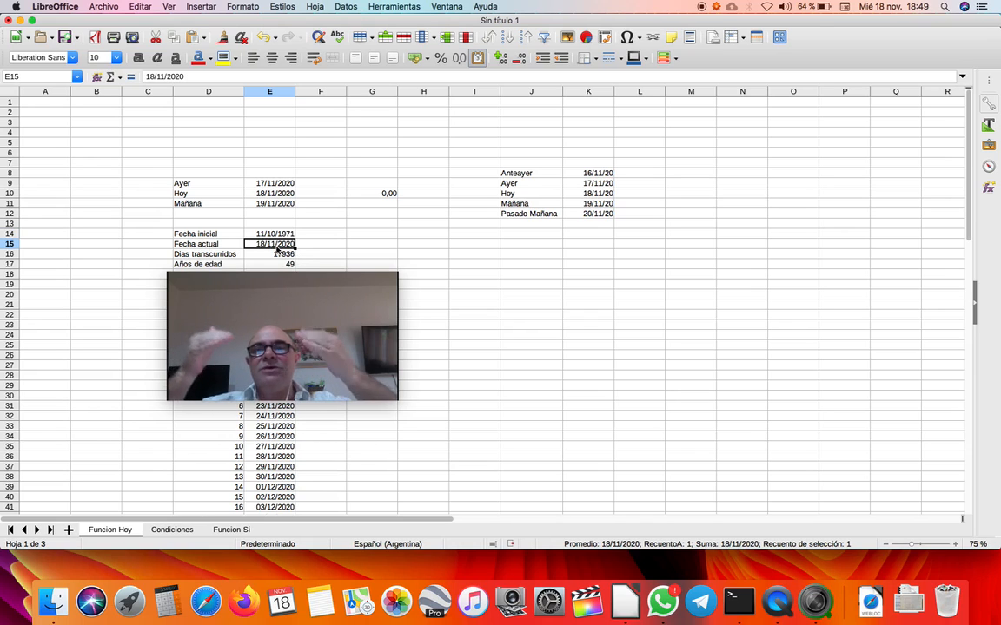
Step: Edit the day and month of the Fecha actual in cell E15 so the date reads 10/10/2020
{"action": "double_click", "coordinate": [263, 244]}
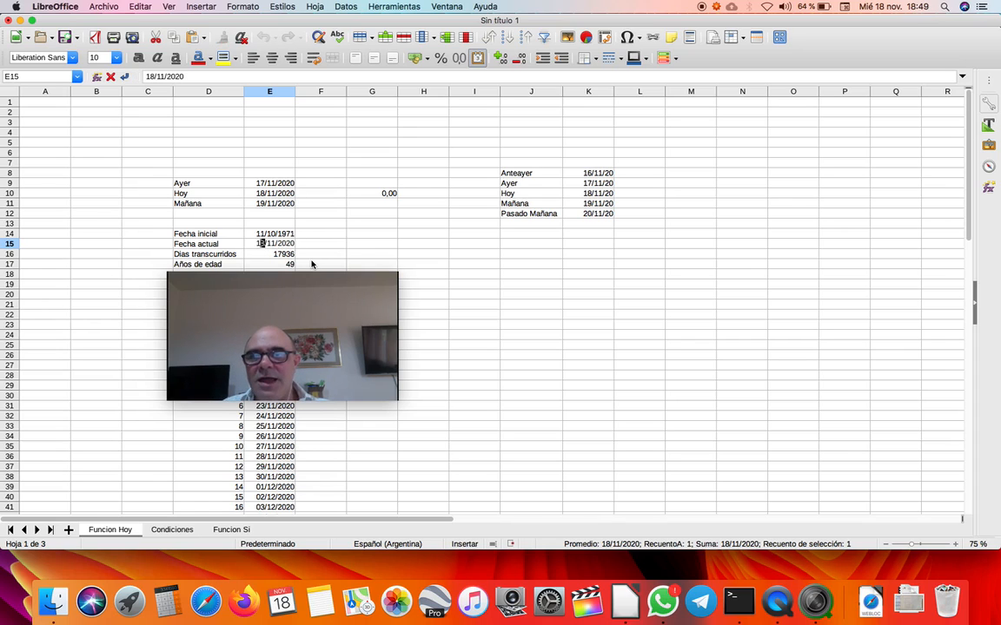
{"action": "type", "text": "0"}
{"action": "key", "text": "Right"}
{"action": "key", "text": "Right"}
{"action": "key", "text": "shift+Right"}
{"action": "type", "text": "0"}
{"action": "key", "text": "Return"}
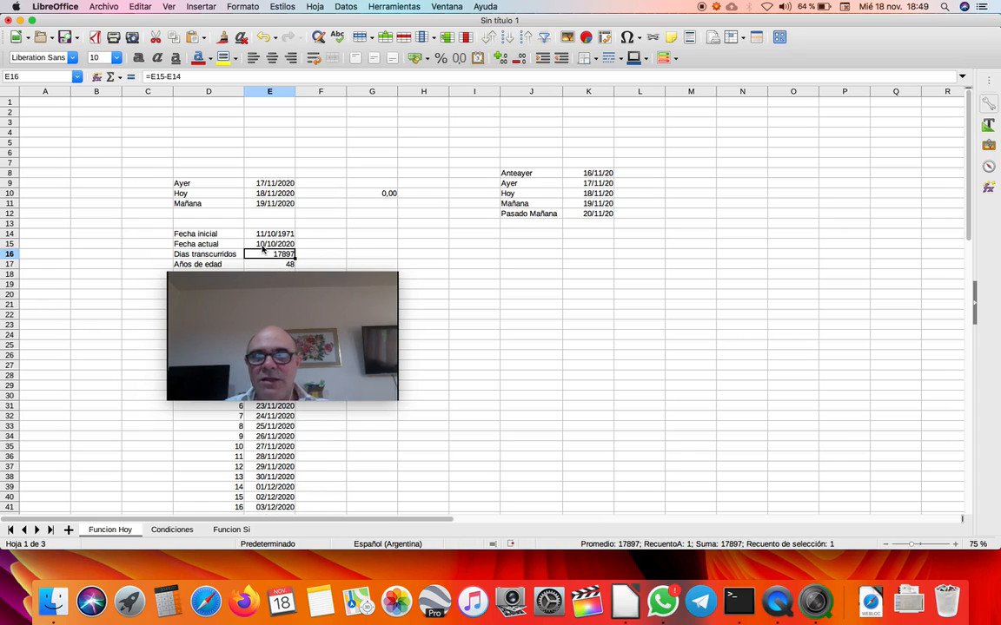
Step: Change the day of the Fecha actual in E15 so it reads 11/10/2020, and check the age in E17
{"action": "double_click", "coordinate": [260, 245]}
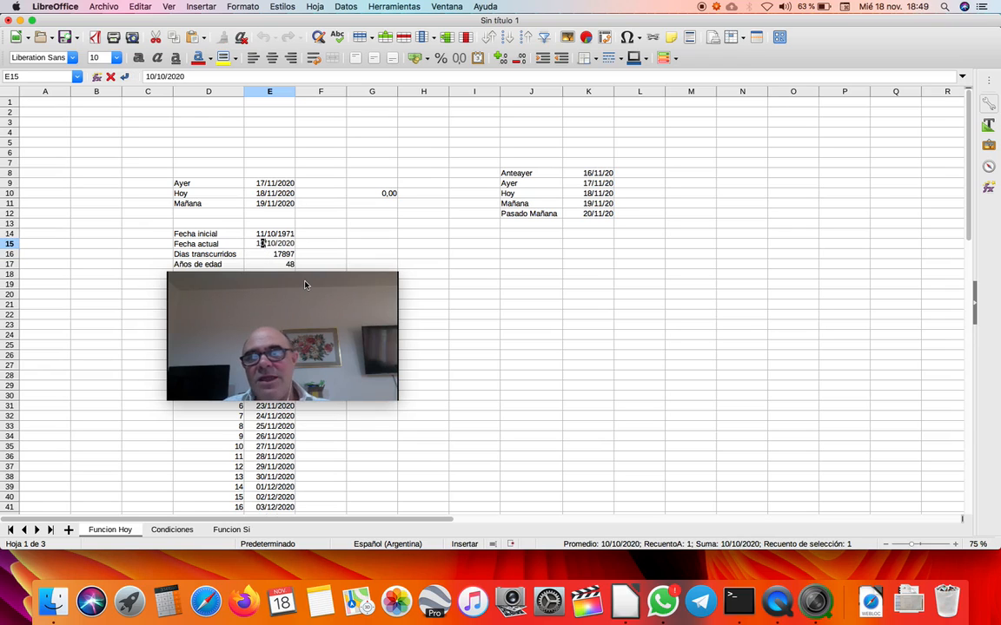
{"action": "type", "text": "1"}
{"action": "key", "text": "Return"}
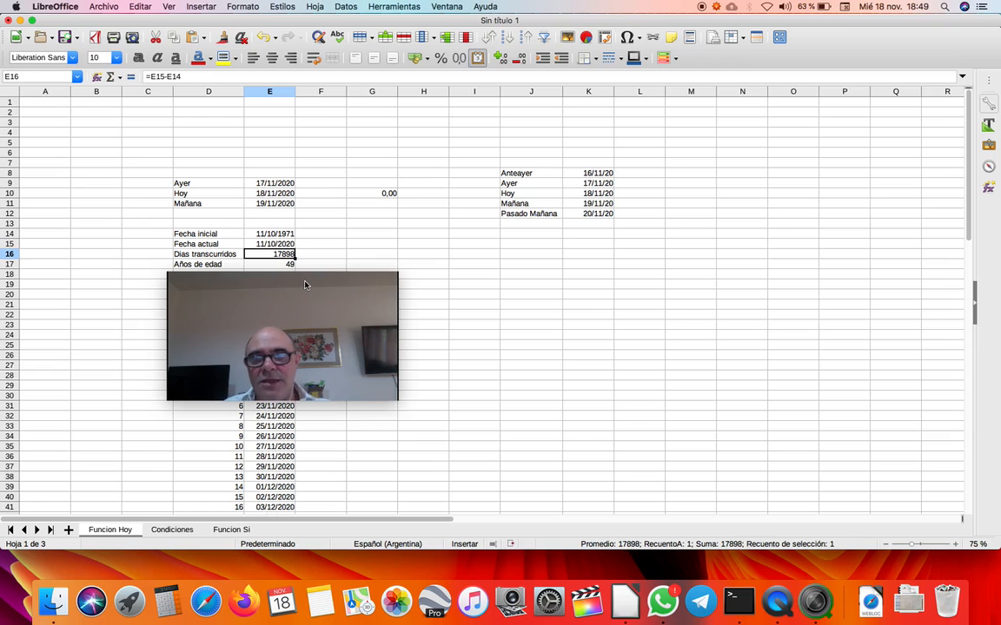
{"action": "left_click", "coordinate": [284, 264]}
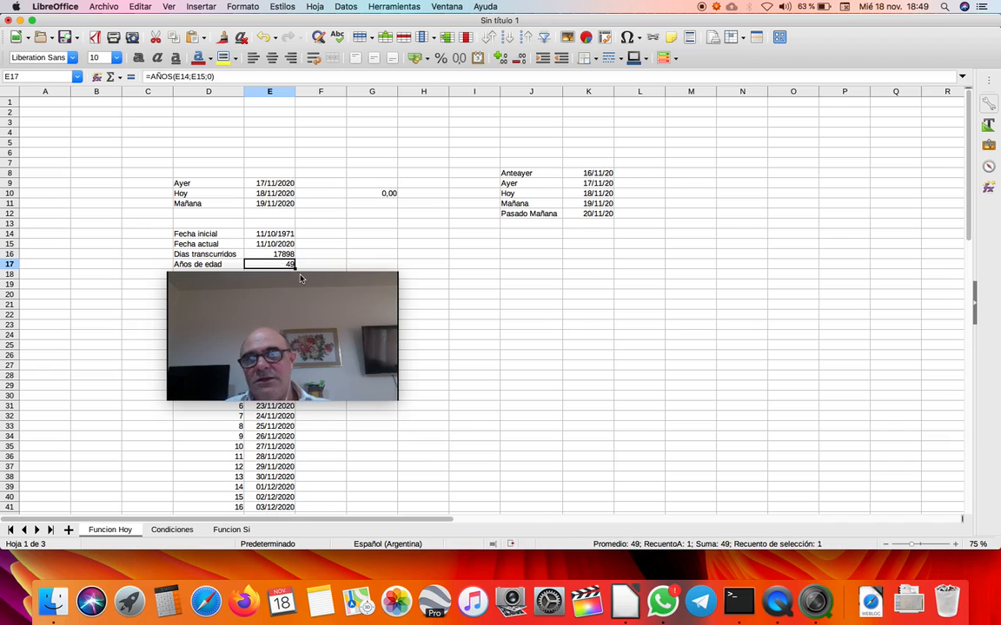
Step: Examine the AÑOS formula in cell E17 and its cell references, leaving the edit without saving changes
{"action": "left_click_drag", "start_coordinate": [295, 338], "coordinate": [429, 338]}
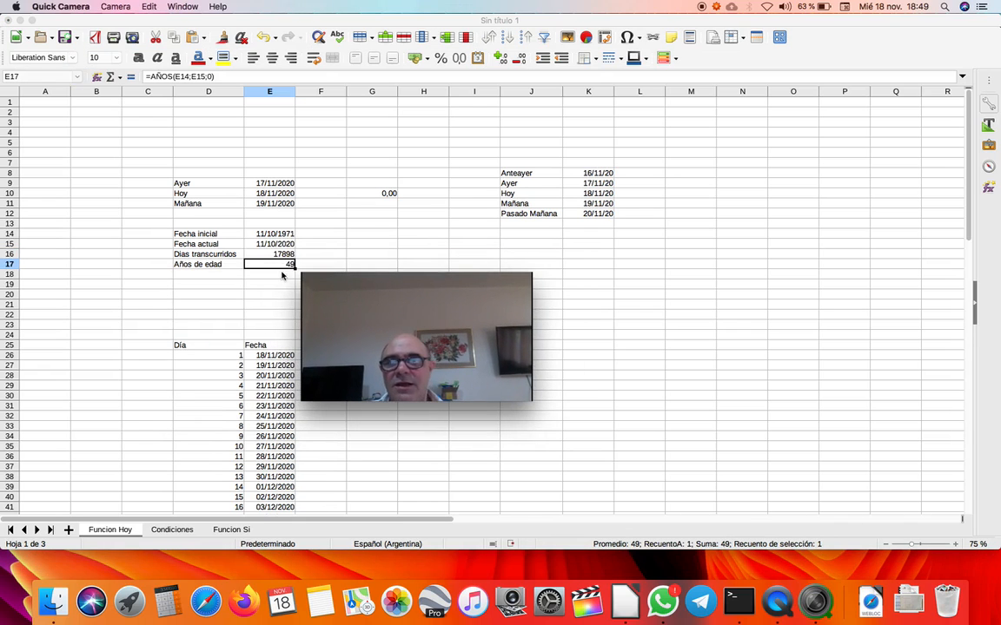
{"action": "left_click", "coordinate": [270, 265]}
{"action": "double_click", "coordinate": [270, 265]}
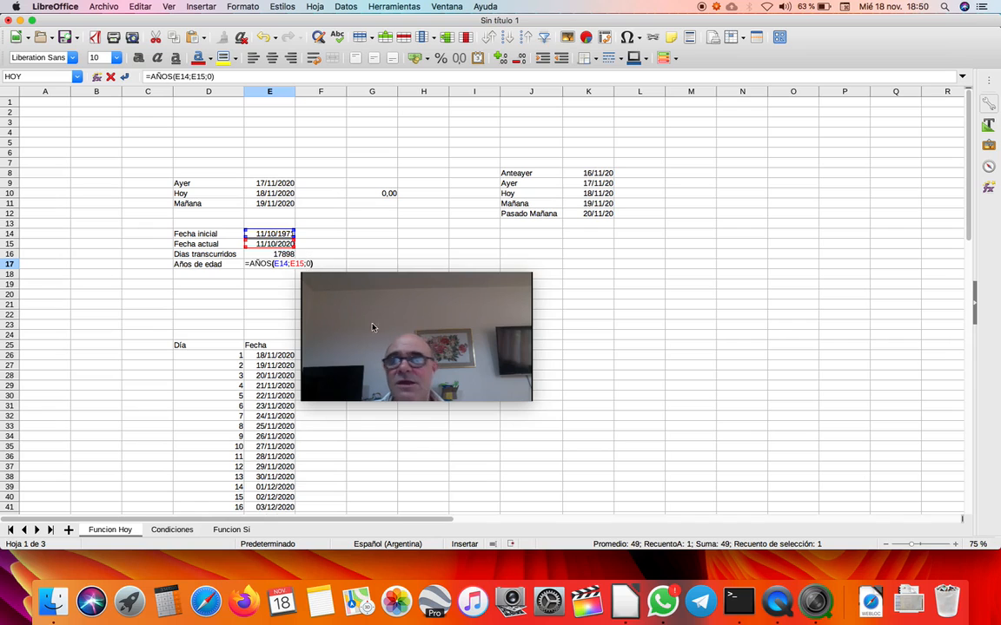
{"action": "left_click_drag", "start_coordinate": [380, 328], "coordinate": [251, 331]}
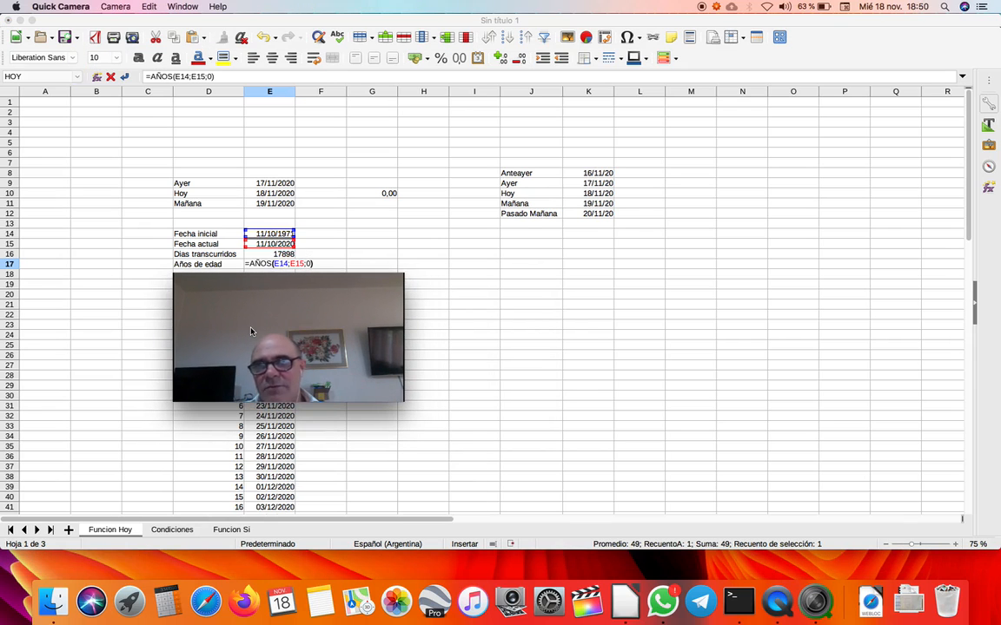
{"action": "left_click", "coordinate": [458, 316]}
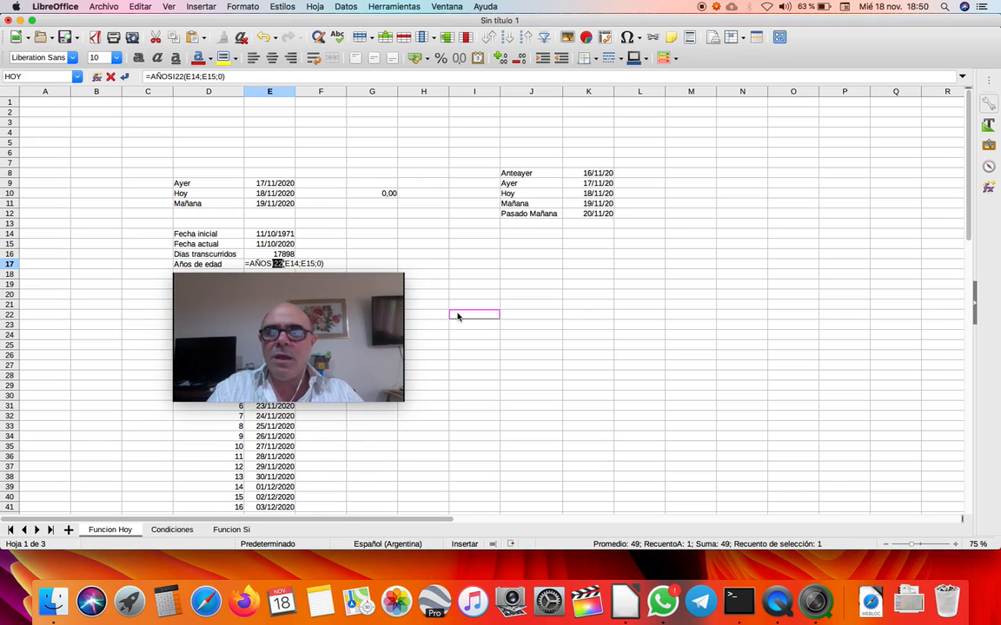
{"action": "key", "text": "Escape"}
{"action": "left_click_drag", "start_coordinate": [345, 312], "coordinate": [565, 349]}
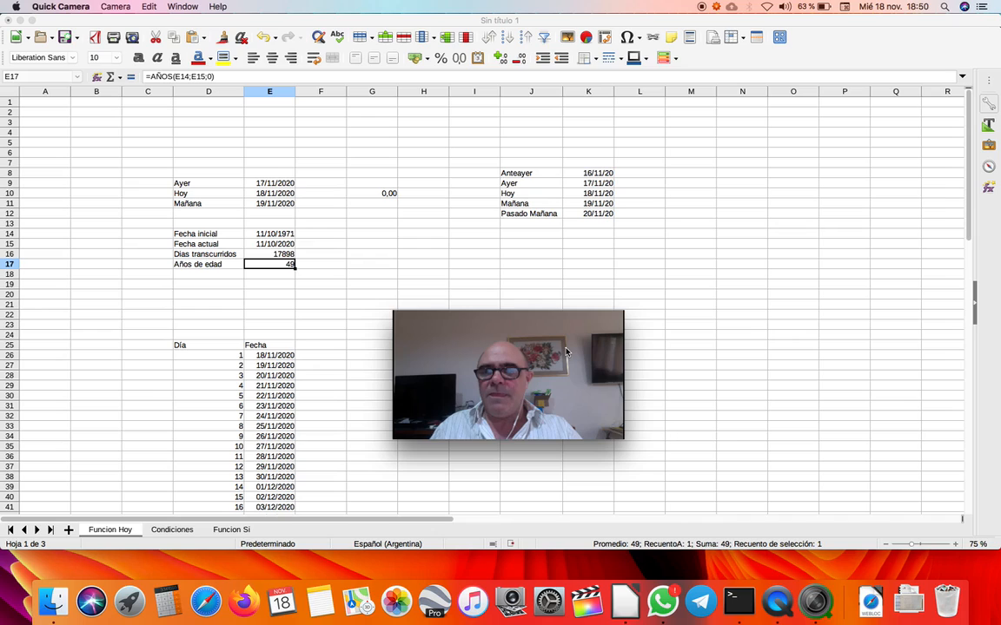
Step: On the Condiciones sheet, enter =ALEATORIO.ENTRE(1;100) in cell D4 and fill it down to D35
{"action": "left_click", "coordinate": [178, 531]}
{"action": "left_click_drag", "start_coordinate": [495, 370], "coordinate": [721, 310]}
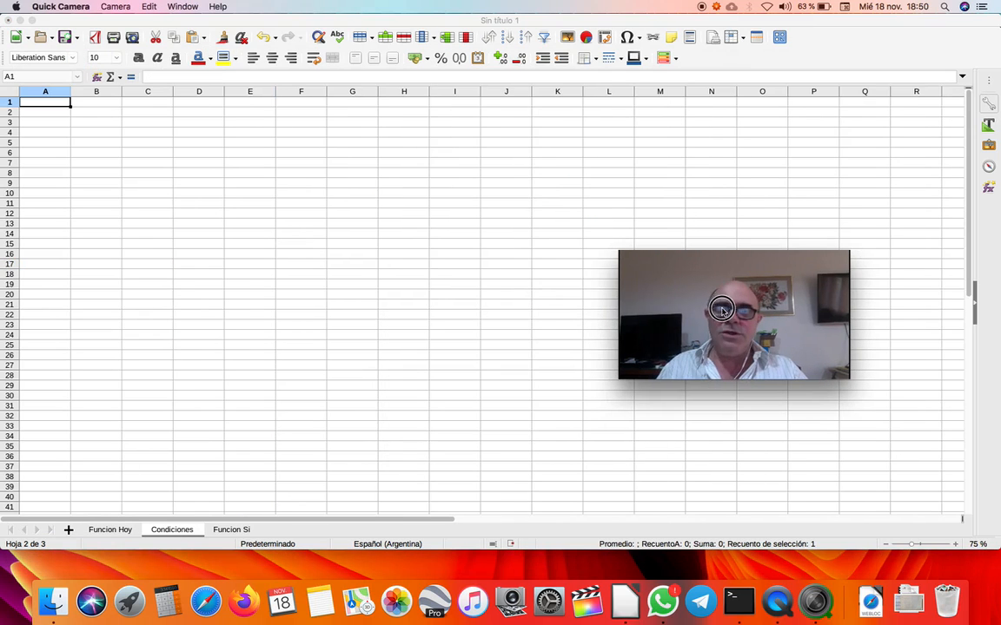
{"action": "left_click", "coordinate": [186, 134]}
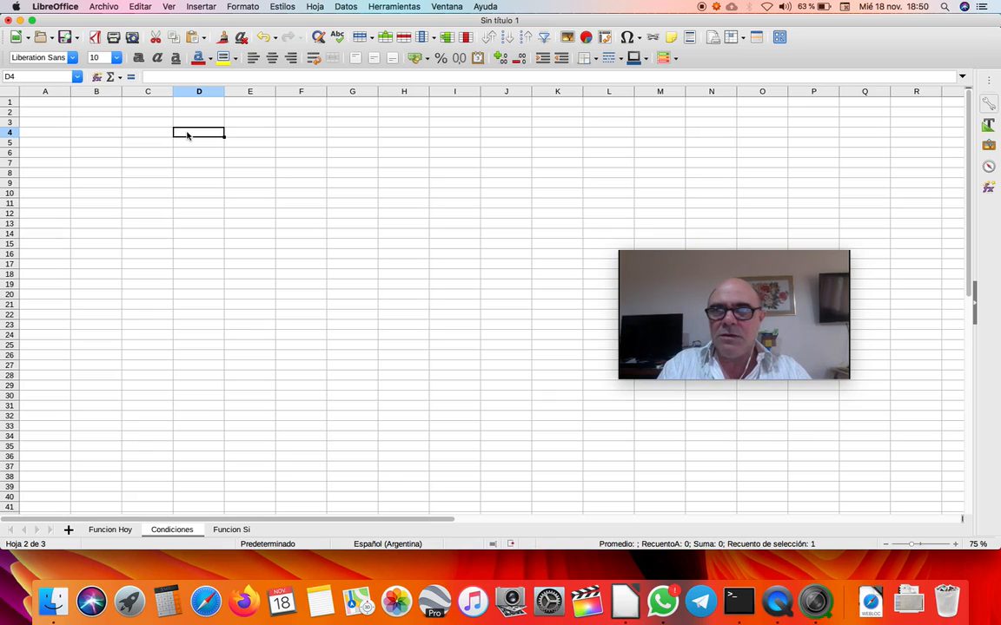
{"action": "type", "text": "=alea"}
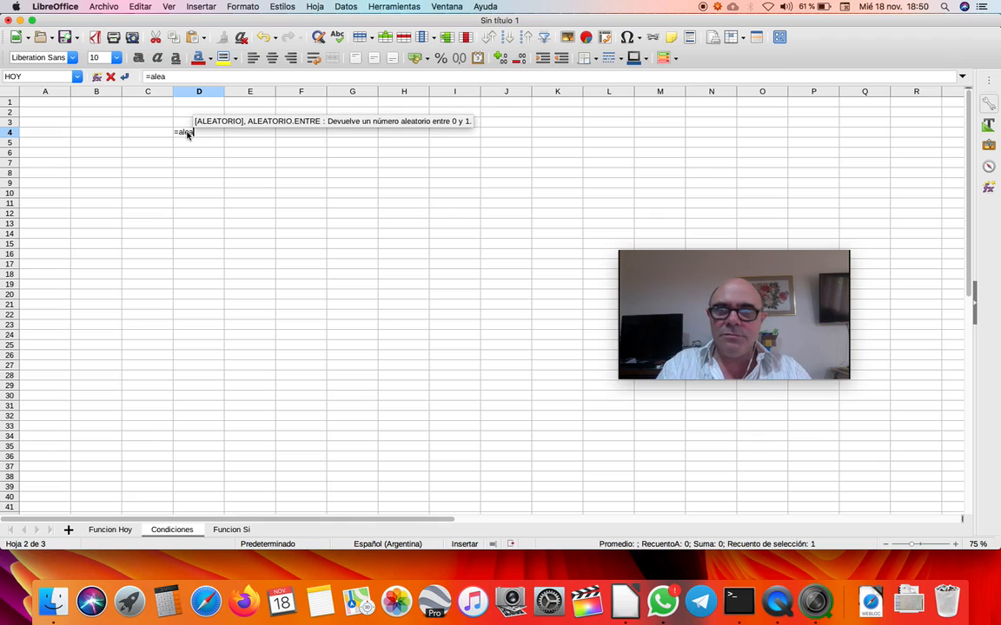
{"action": "type", "text": "torio.en"}
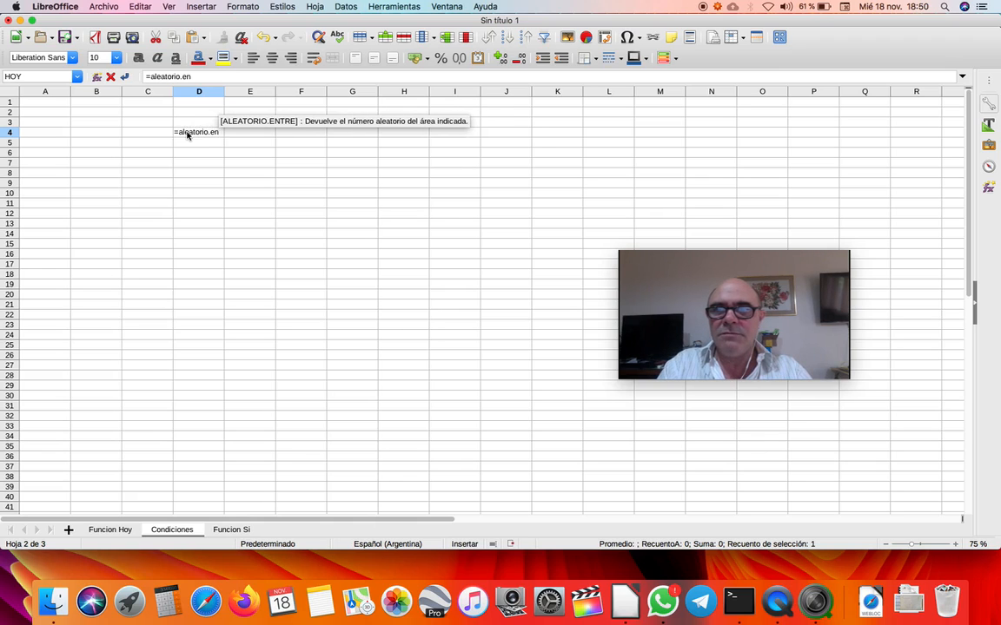
{"action": "key", "text": "Return"}
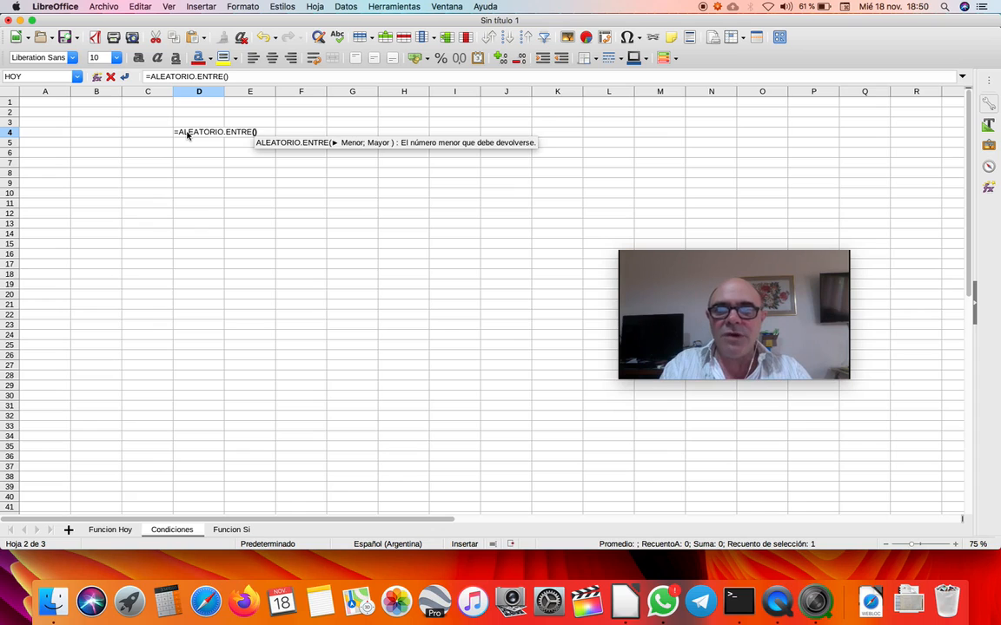
{"action": "type", "text": "1;"}
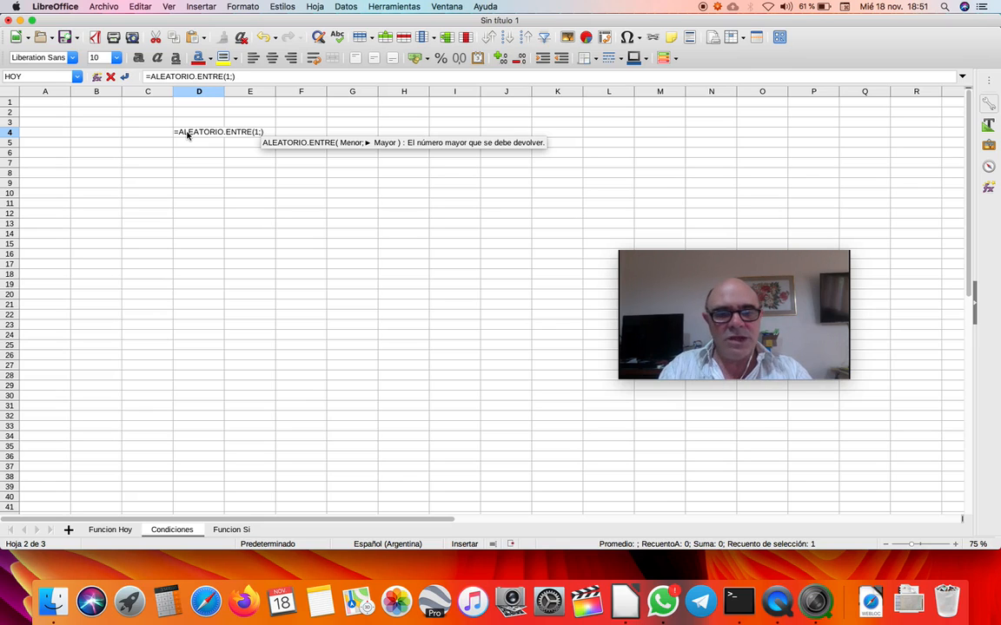
{"action": "type", "text": "100"}
{"action": "key", "text": "Return"}
{"action": "left_click", "coordinate": [212, 133]}
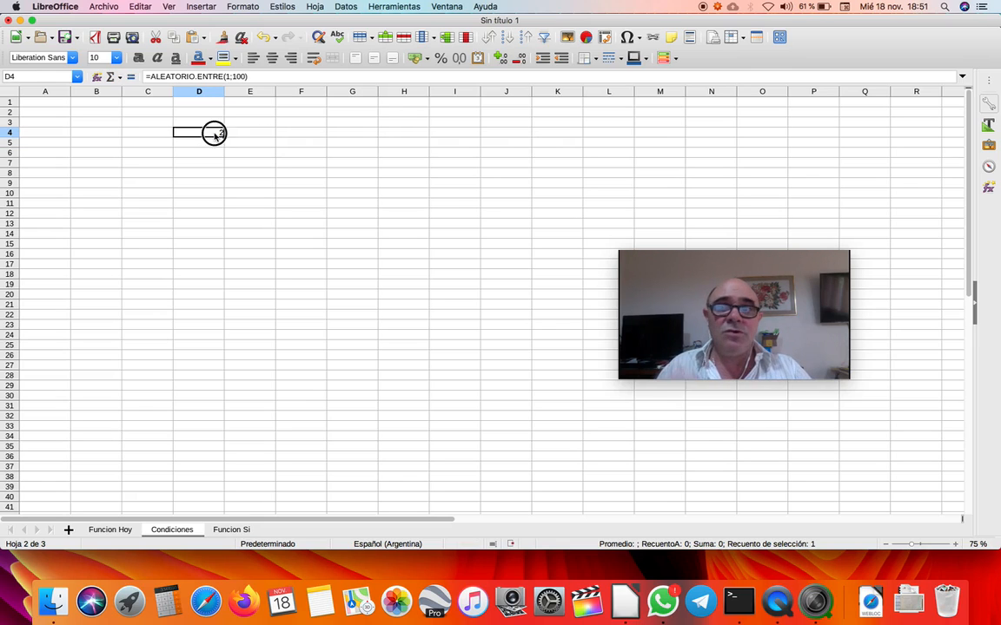
{"action": "left_click_drag", "start_coordinate": [224, 136], "coordinate": [221, 451]}
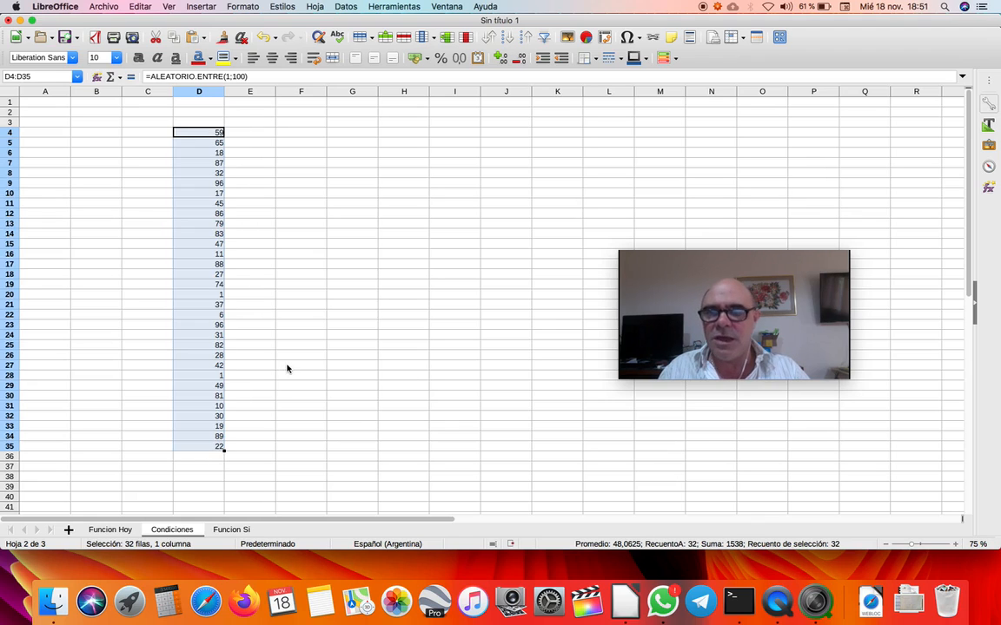
Step: Copy the random numbers in D4:D35 and paste them as fixed values without formulas starting at G4
{"action": "key", "text": "super+c"}
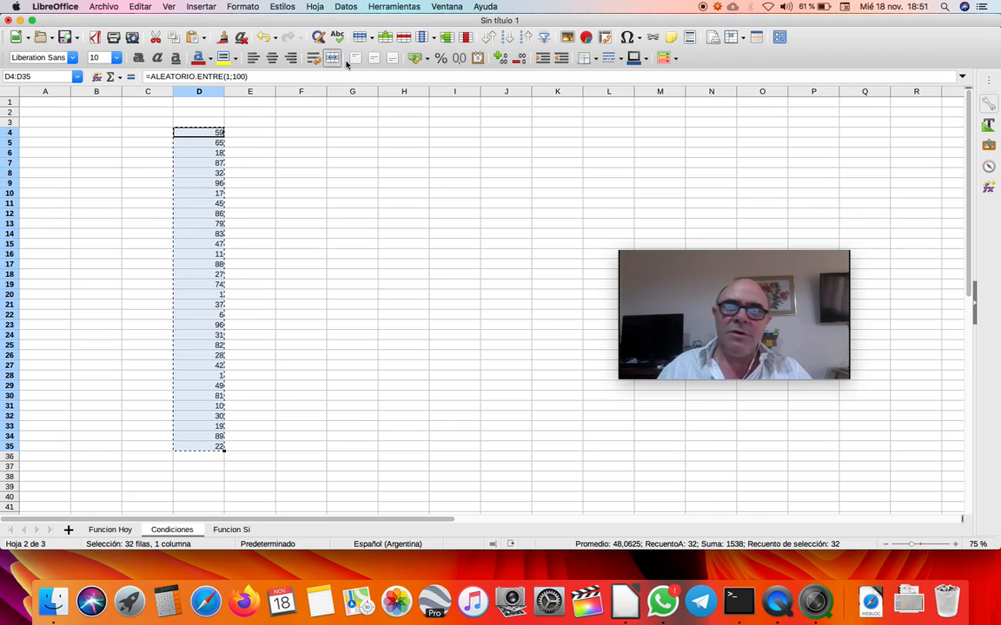
{"action": "left_click", "coordinate": [349, 132]}
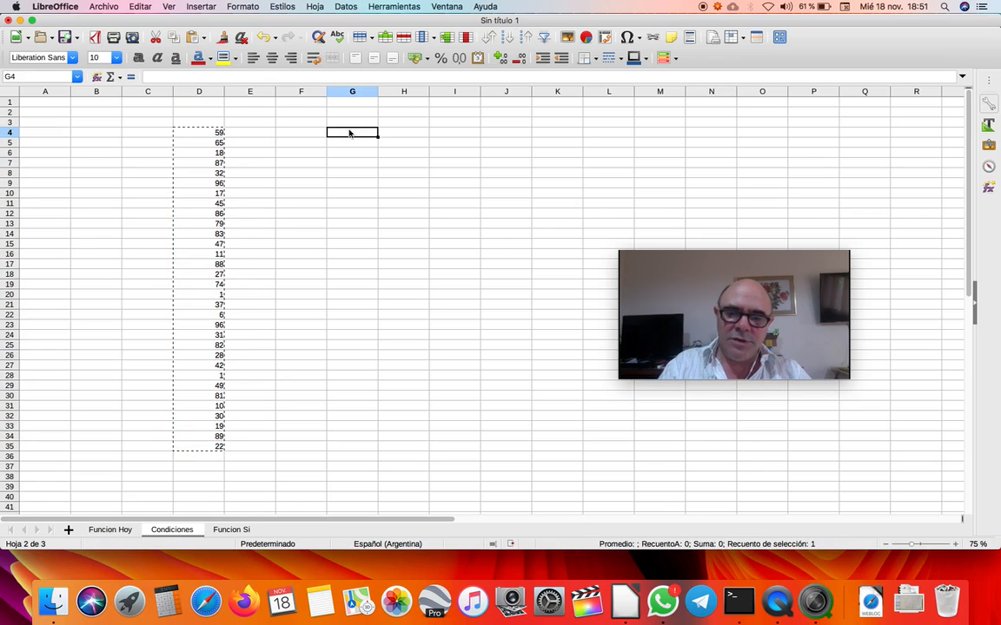
{"action": "key", "text": "super+shift+v"}
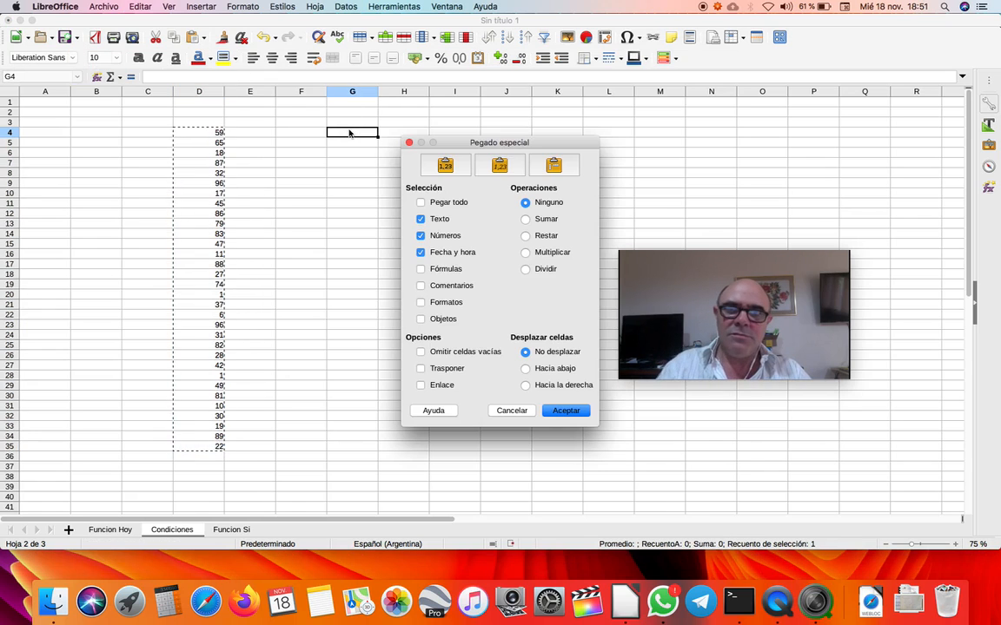
{"action": "left_click", "coordinate": [565, 410]}
Step: Delete columns D, E and F to remove the random formulas and move the fixed values into column D
{"action": "left_click", "coordinate": [190, 154]}
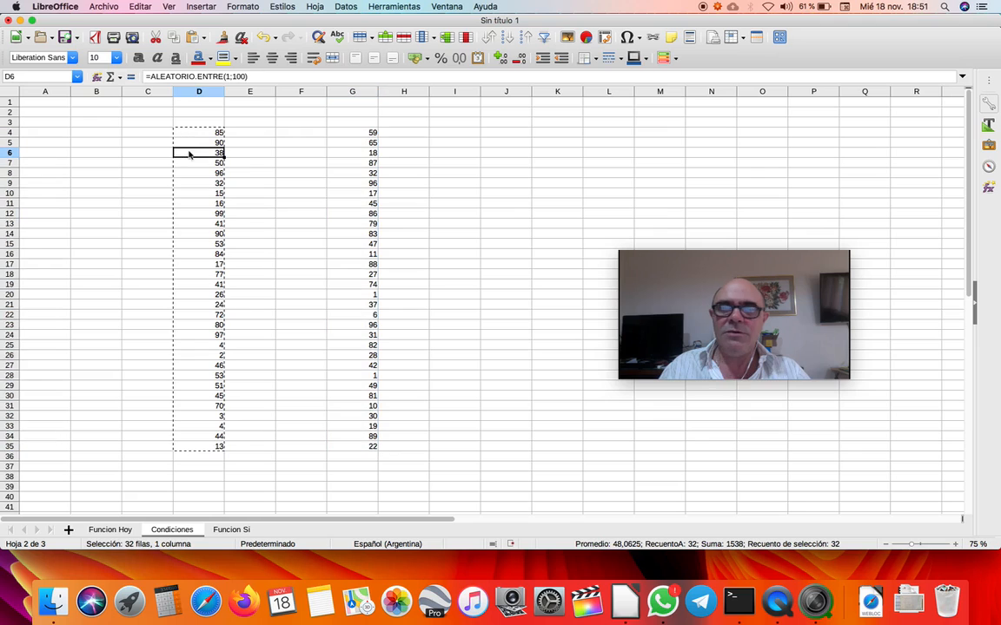
{"action": "left_click", "coordinate": [462, 40]}
{"action": "left_click", "coordinate": [461, 40]}
{"action": "left_click", "coordinate": [461, 40]}
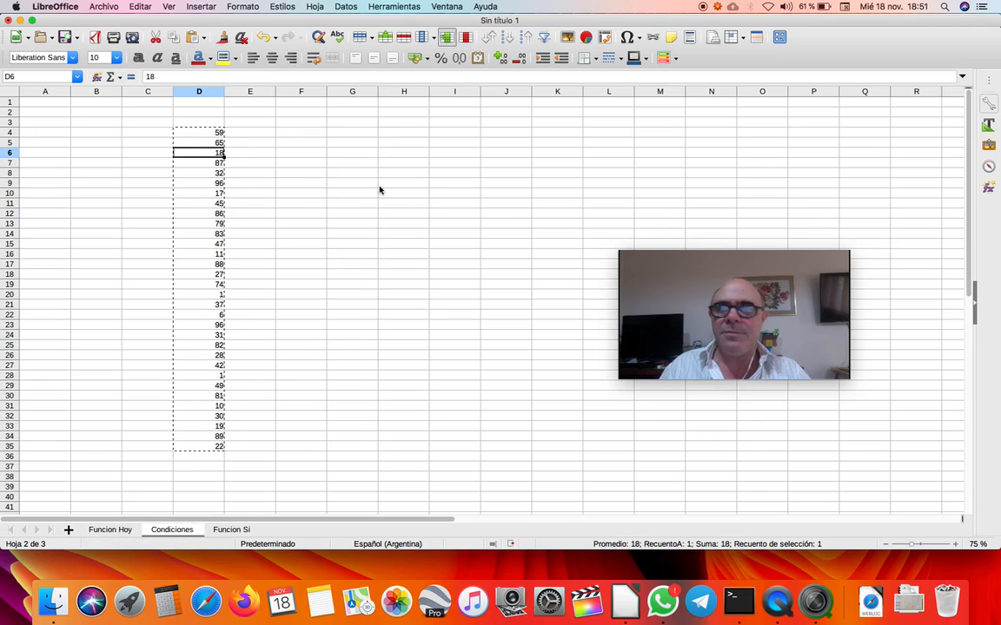
Step: Enter the condition formula =(D4=10) in cell E4, beside the first random number
{"action": "left_click", "coordinate": [265, 223]}
{"action": "left_click_drag", "start_coordinate": [737, 302], "coordinate": [535, 210]}
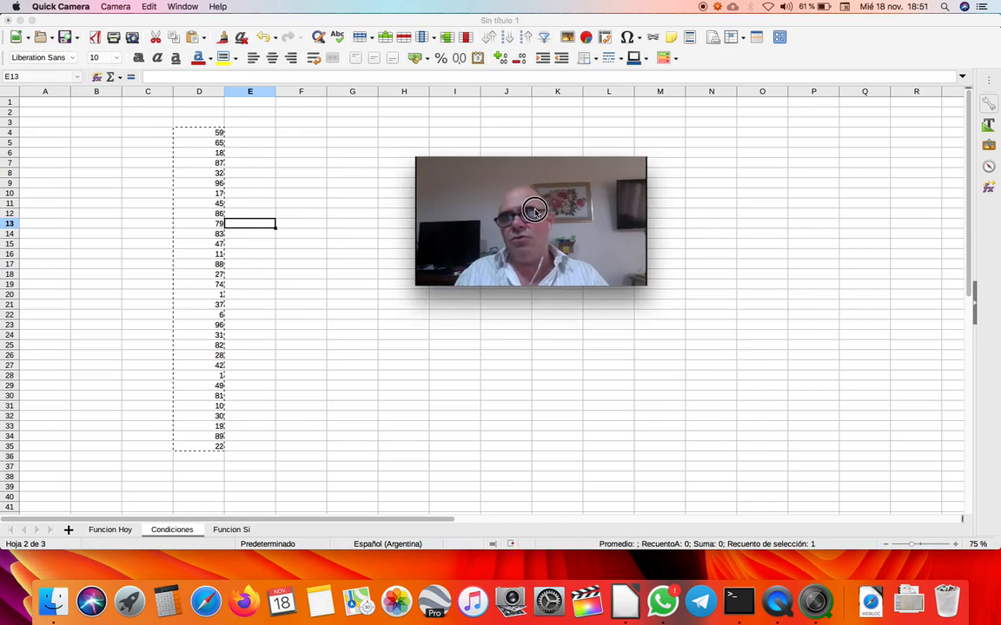
{"action": "left_click", "coordinate": [256, 133]}
{"action": "double_click", "coordinate": [266, 137]}
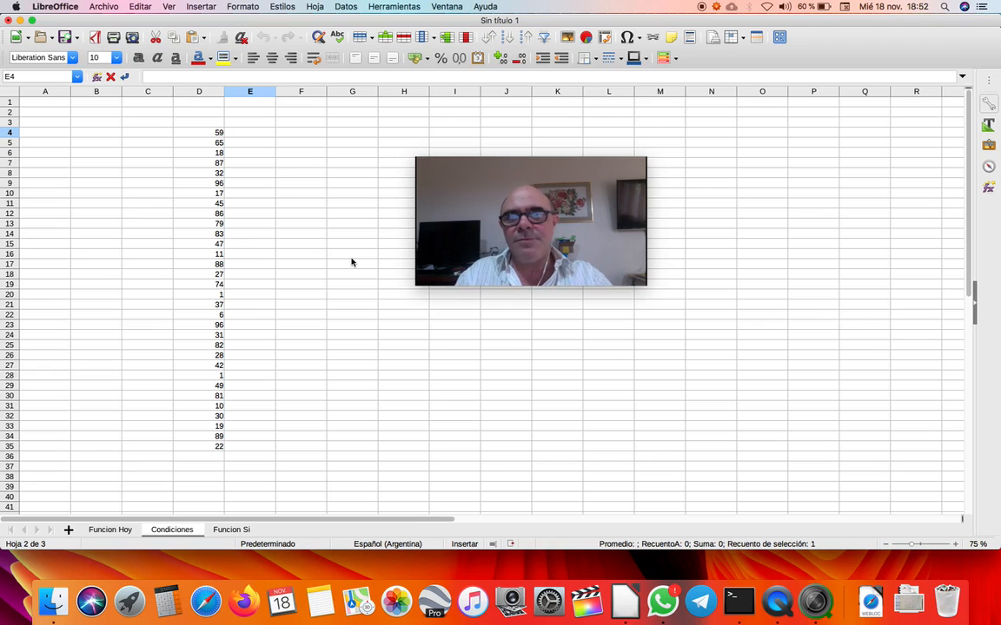
{"action": "left_click_drag", "start_coordinate": [536, 251], "coordinate": [251, 258]}
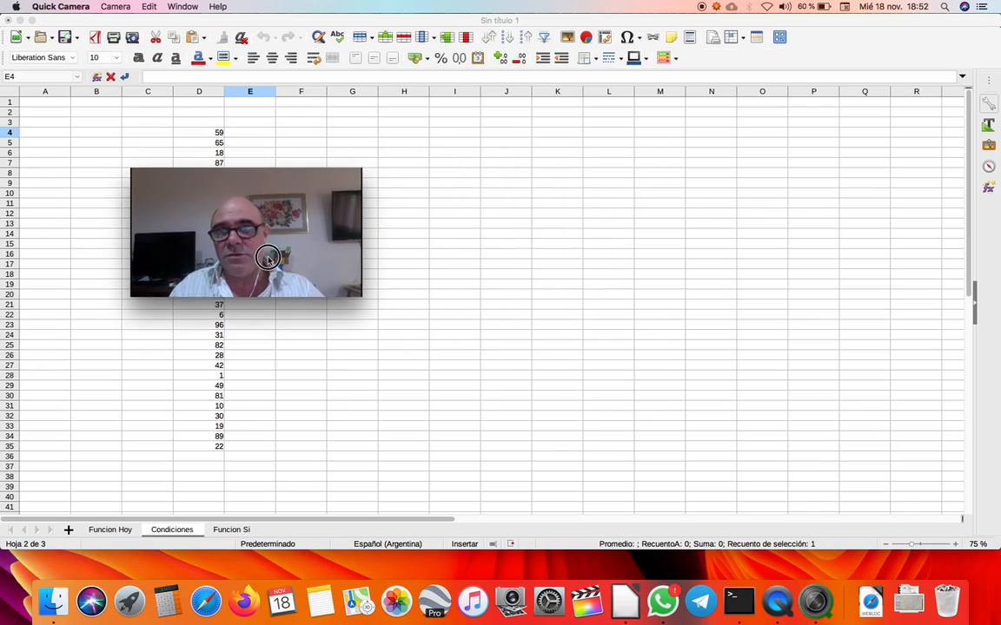
{"action": "left_click", "coordinate": [242, 135]}
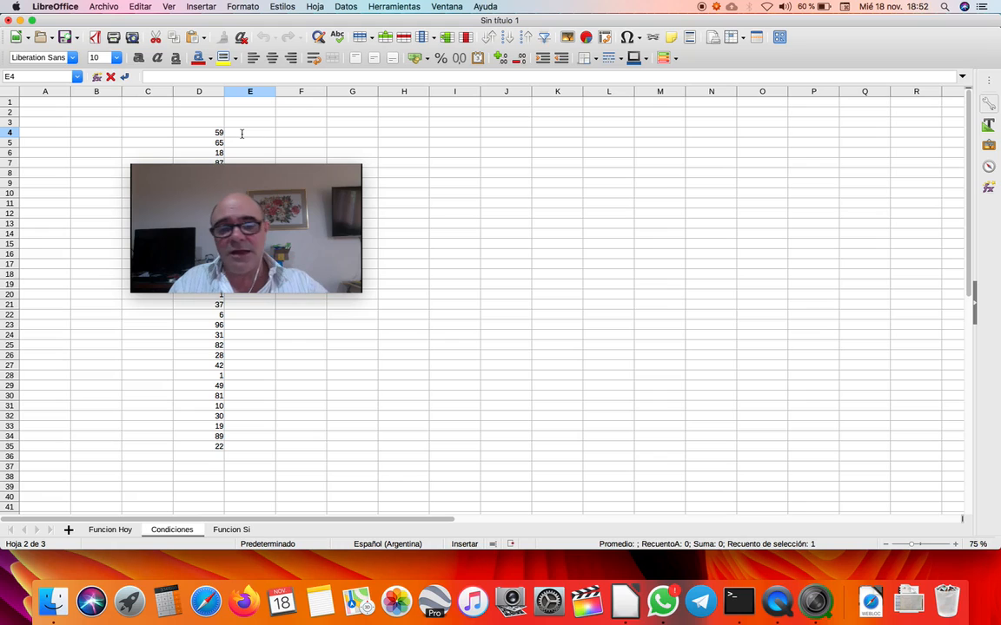
{"action": "type", "text": "="}
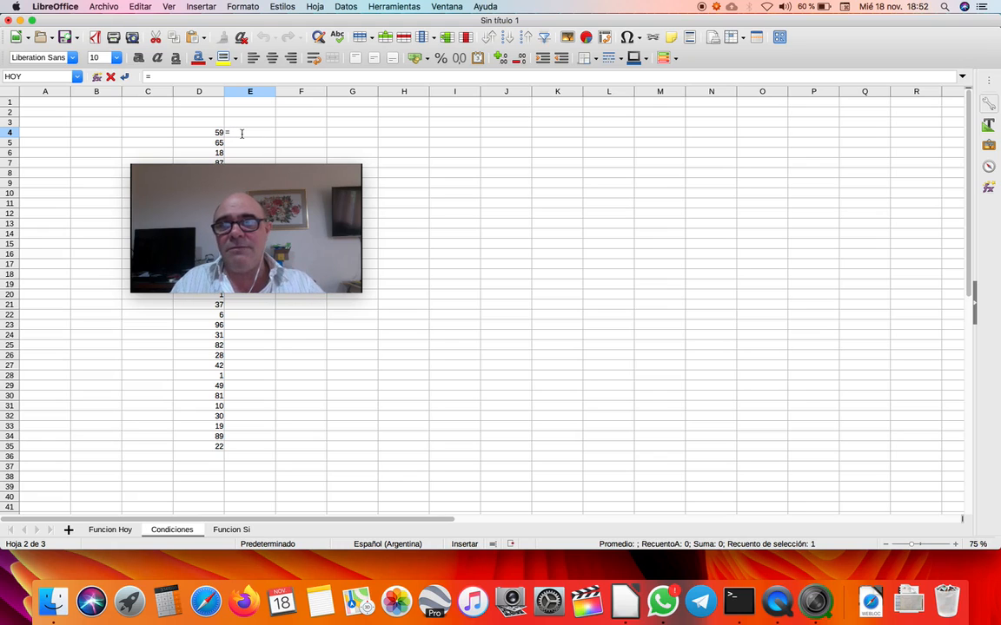
{"action": "type", "text": "("}
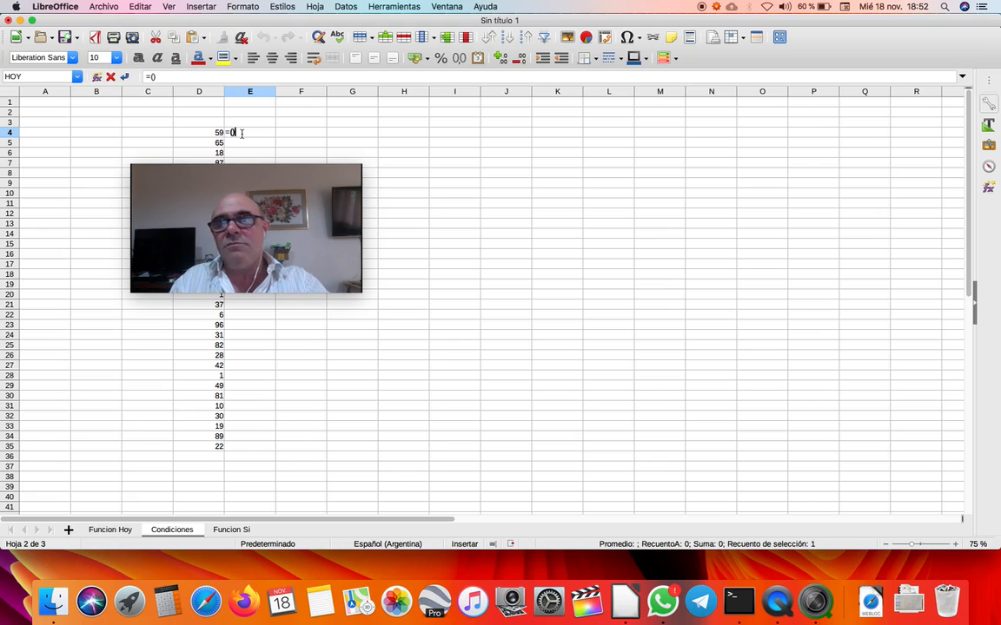
{"action": "key", "text": "BackSpace"}
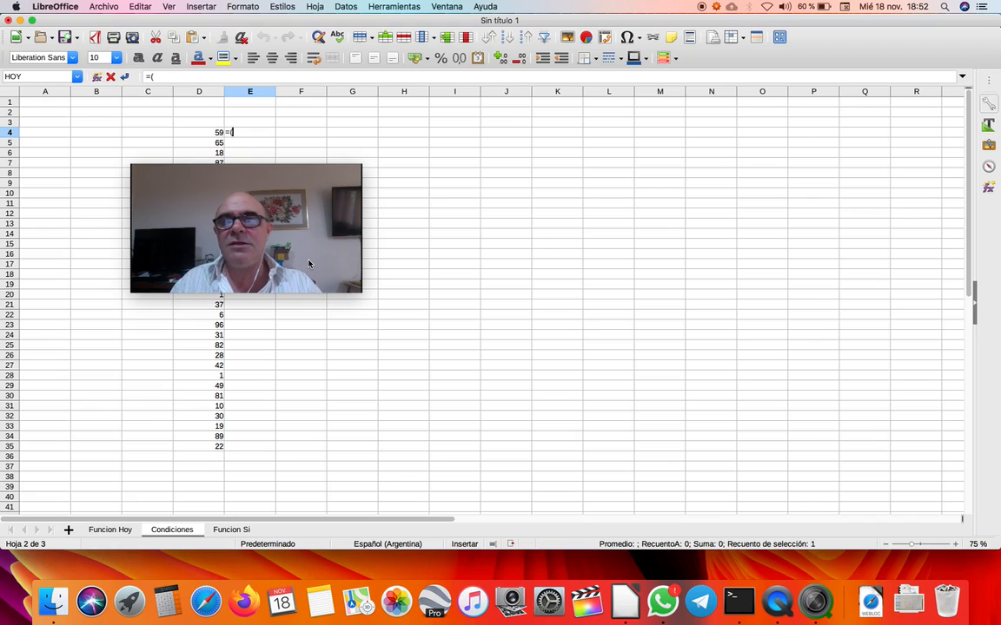
{"action": "left_click", "coordinate": [199, 133]}
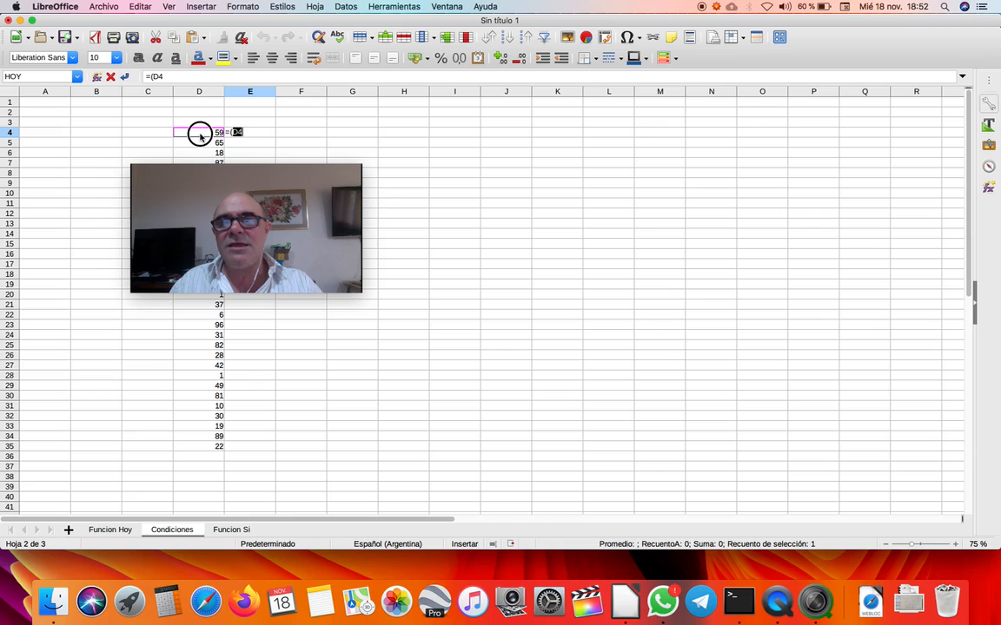
{"action": "type", "text": "=10)"}
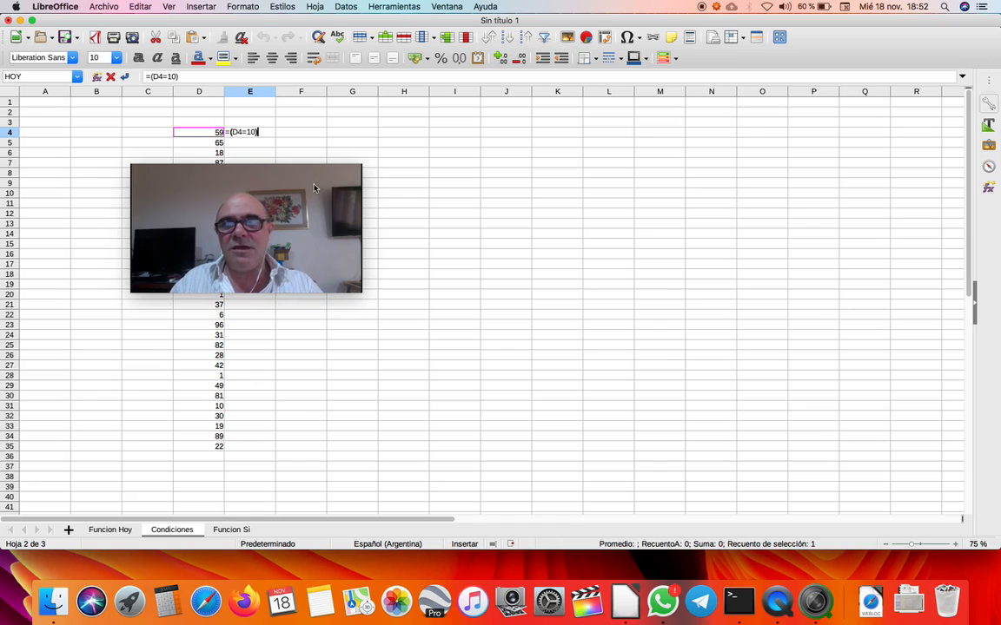
{"action": "left_click_drag", "start_coordinate": [275, 219], "coordinate": [266, 199]}
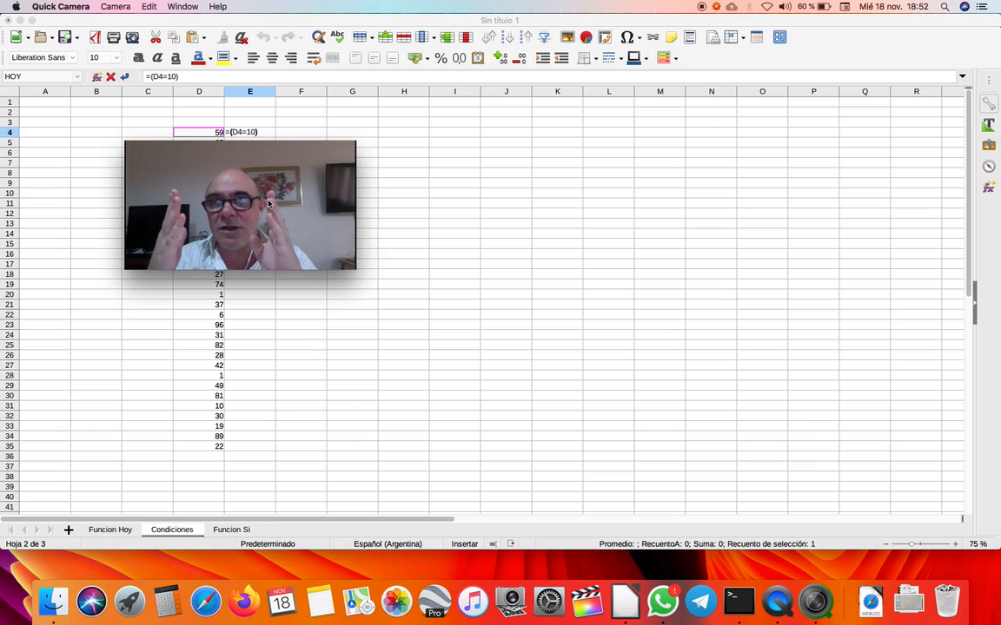
{"action": "left_click_drag", "start_coordinate": [282, 201], "coordinate": [280, 255]}
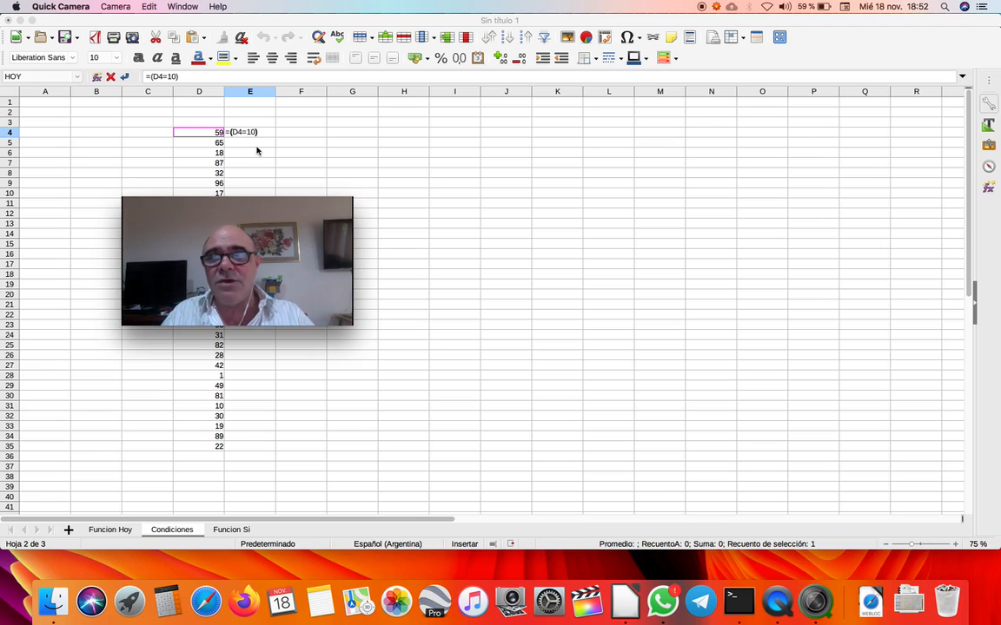
{"action": "left_click", "coordinate": [286, 24]}
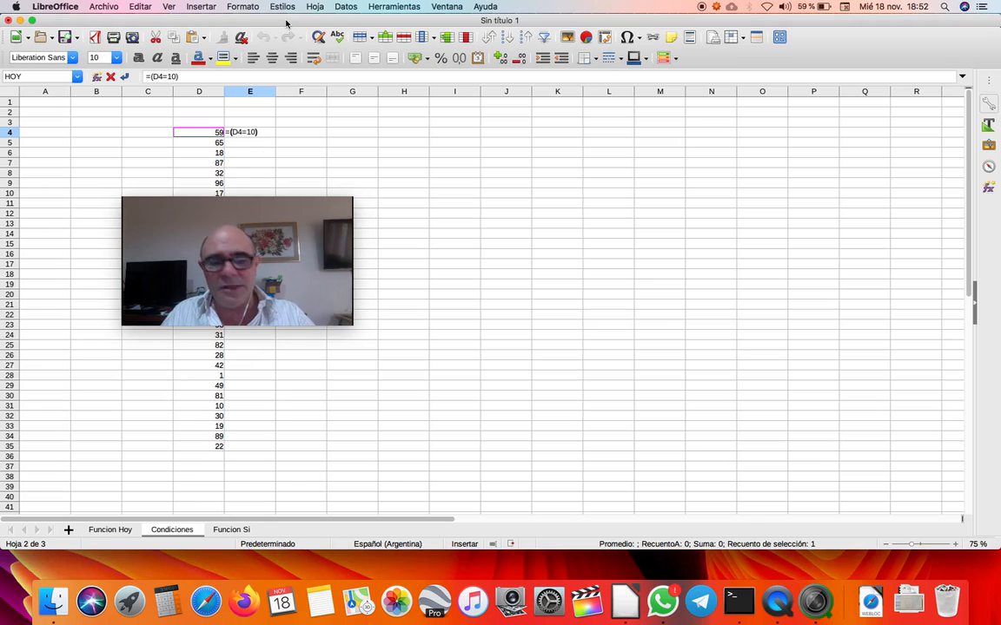
{"action": "key", "text": "Return"}
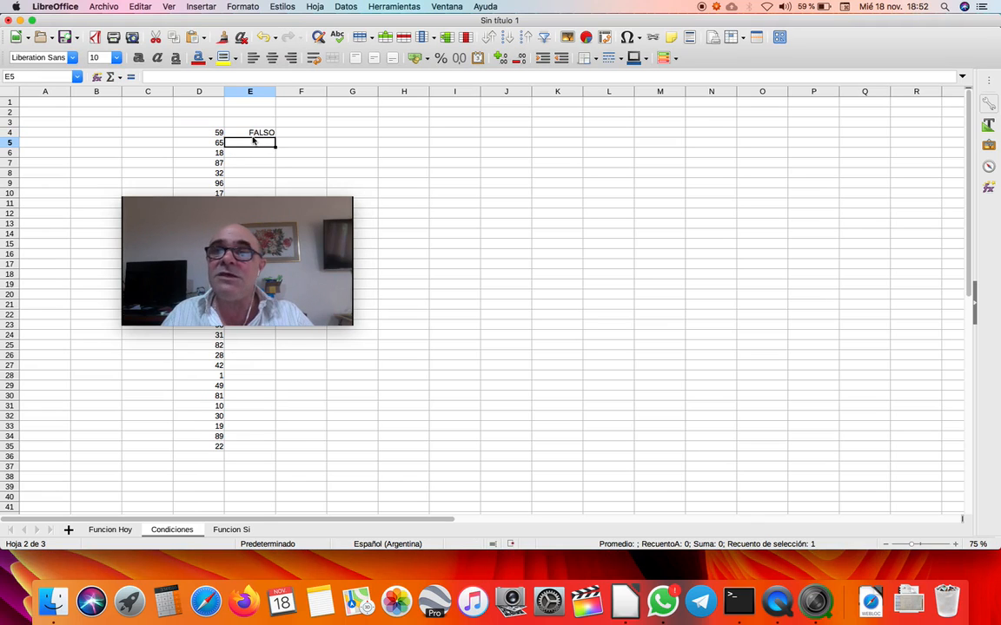
Step: Fill the condition formula from E4 down to E35, alongside the whole list of numbers
{"action": "left_click_drag", "start_coordinate": [244, 263], "coordinate": [444, 204]}
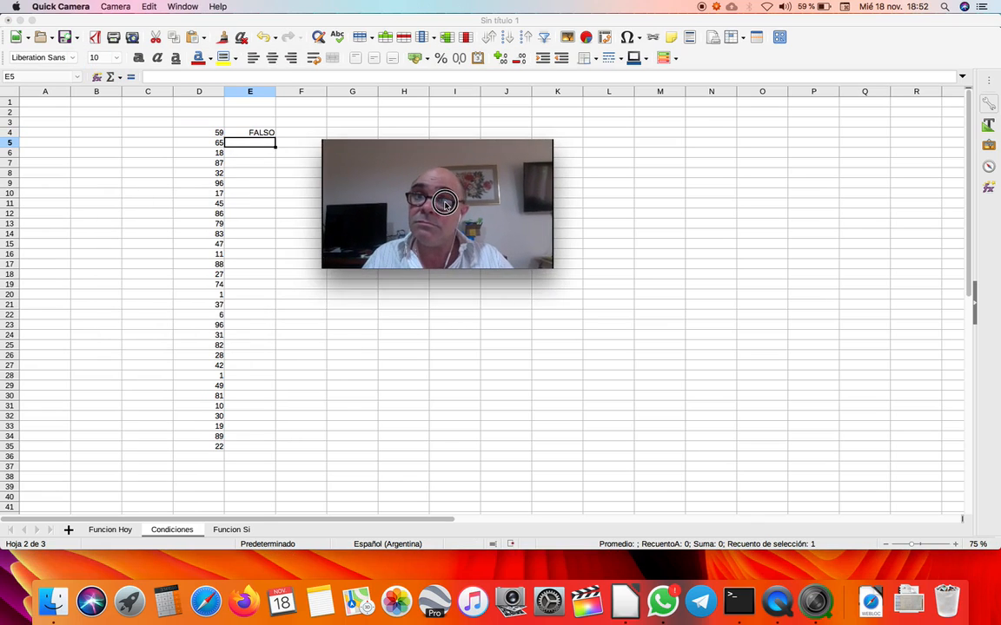
{"action": "left_click", "coordinate": [271, 132]}
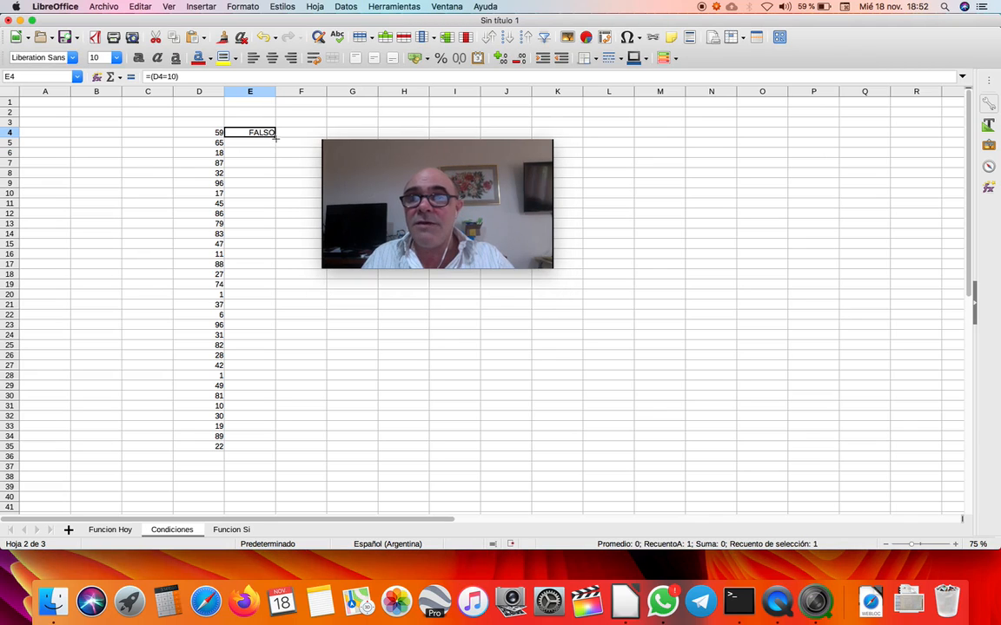
{"action": "left_click_drag", "start_coordinate": [274, 137], "coordinate": [261, 454]}
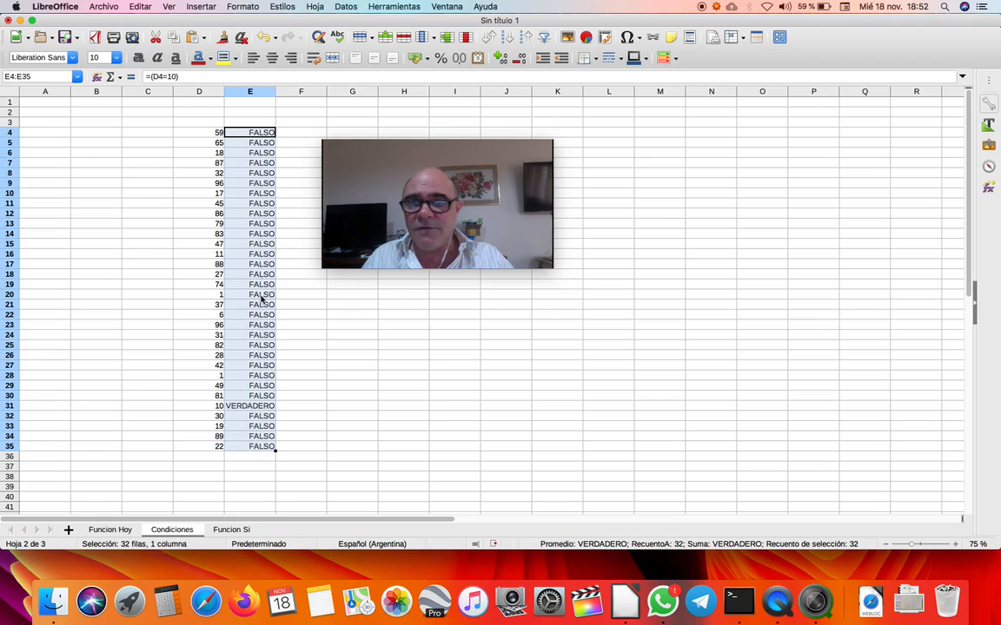
Step: Examine the condition formulas in cells E31 and E4 and the cells they reference
{"action": "left_click", "coordinate": [257, 406]}
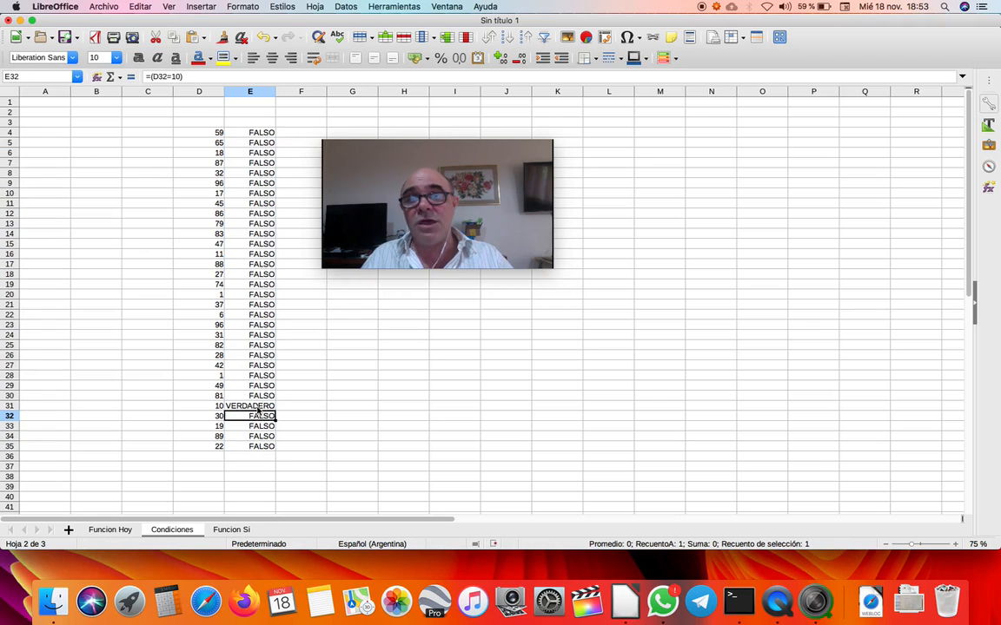
{"action": "left_click_drag", "start_coordinate": [412, 211], "coordinate": [382, 402]}
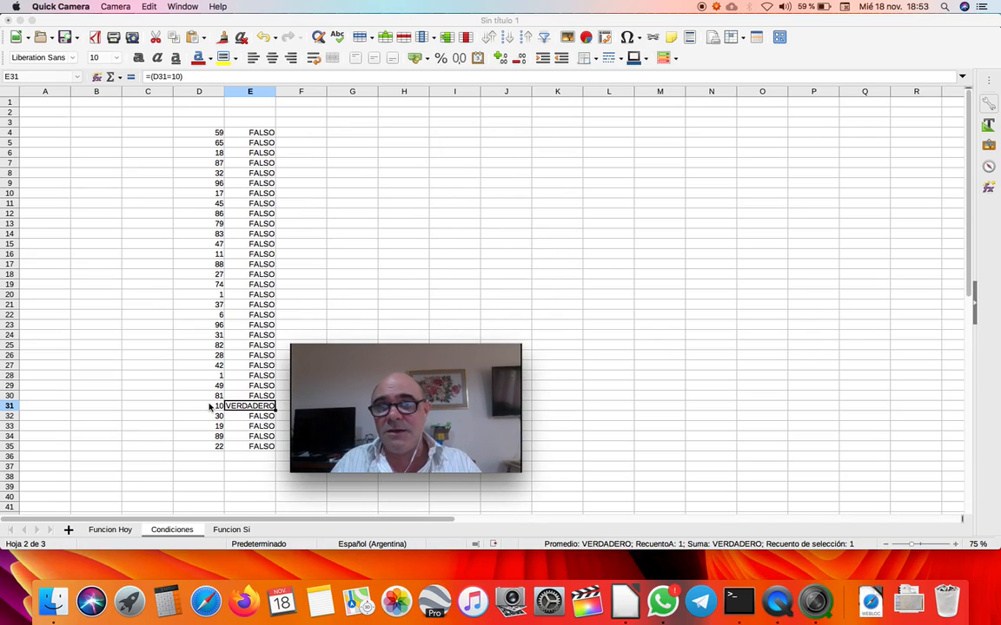
{"action": "double_click", "coordinate": [251, 407]}
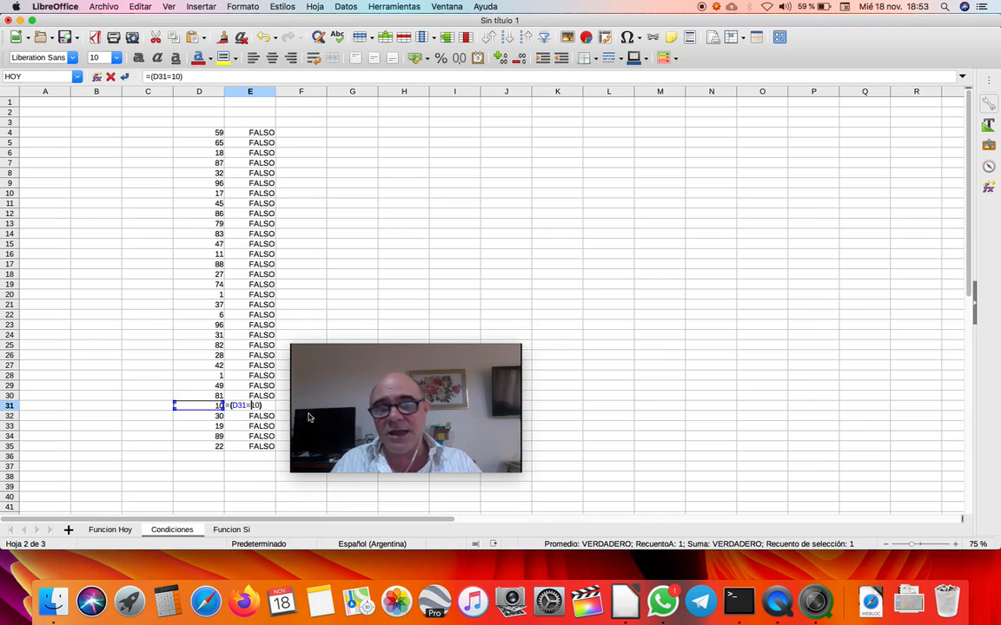
{"action": "key", "text": "Return"}
{"action": "left_click", "coordinate": [252, 132]}
{"action": "double_click", "coordinate": [252, 132]}
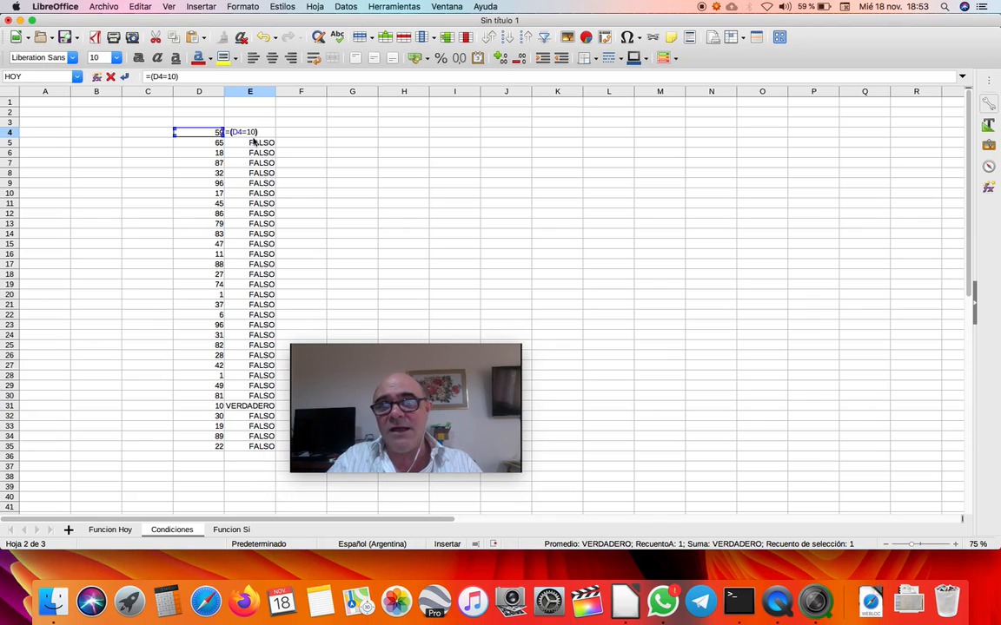
{"action": "scroll", "coordinate": [254, 137], "scroll_direction": "up", "scroll_amount": 3, "text": "ctrl"}
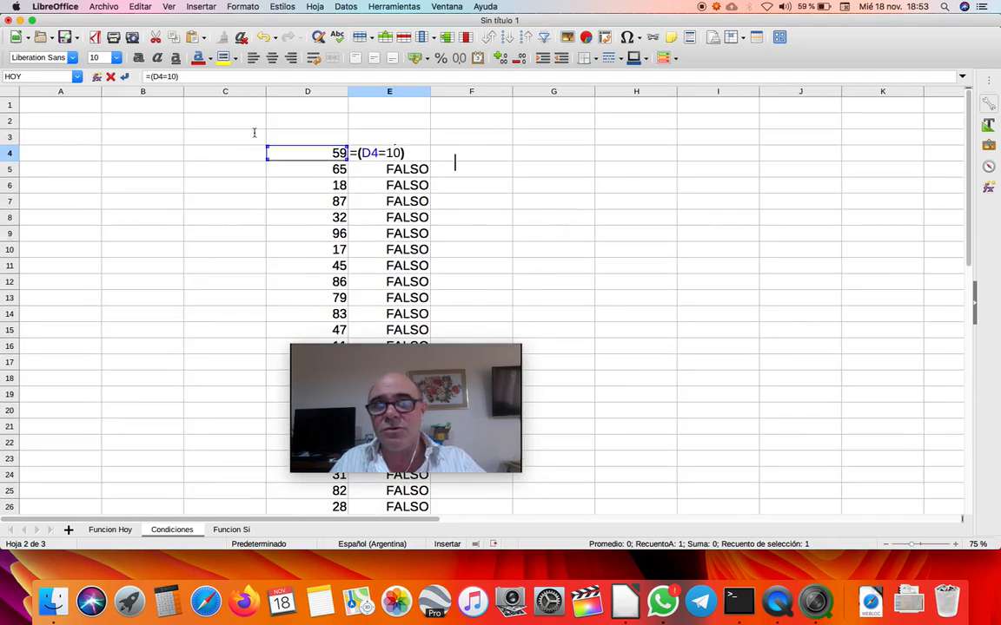
{"action": "left_click_drag", "start_coordinate": [406, 382], "coordinate": [451, 217]}
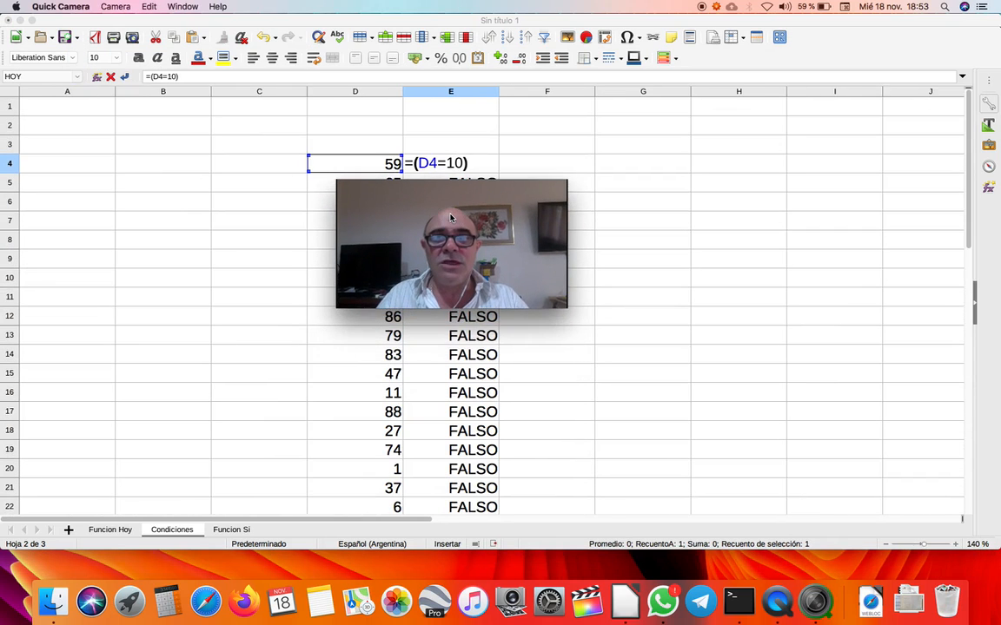
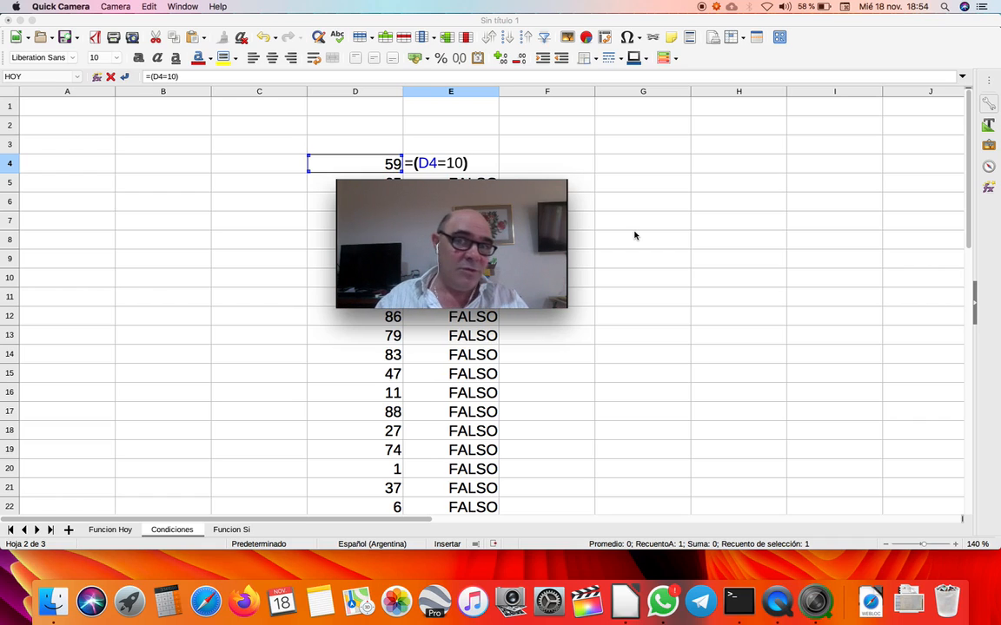
{"action": "left_click_drag", "start_coordinate": [461, 277], "coordinate": [478, 348]}
{"action": "left_click", "coordinate": [485, 165]}
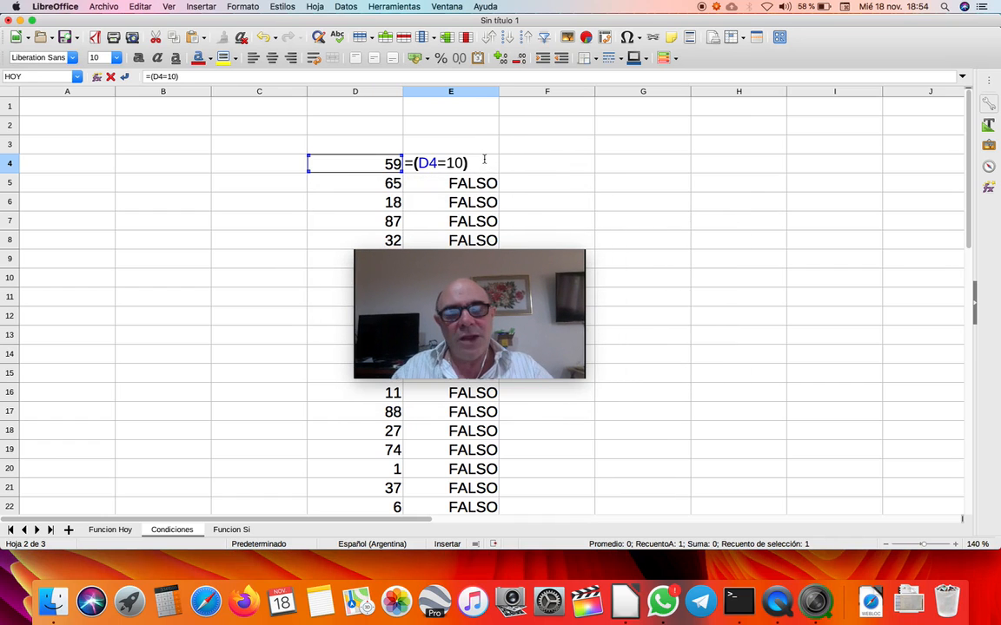
{"action": "key", "text": "Return"}
{"action": "left_click", "coordinate": [504, 289]}
{"action": "left_click_drag", "start_coordinate": [492, 326], "coordinate": [682, 293]}
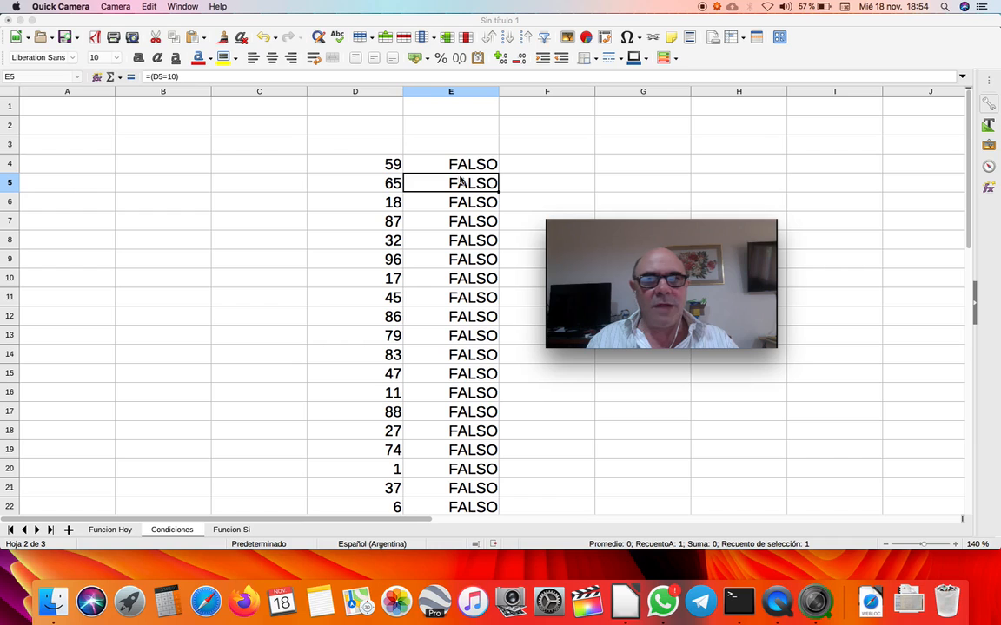
Step: Enter the heading Numeros in cell D3, above the list of numbers
{"action": "left_click_drag", "start_coordinate": [633, 268], "coordinate": [692, 268]}
{"action": "left_click", "coordinate": [352, 93]}
{"action": "key", "text": "super+c"}
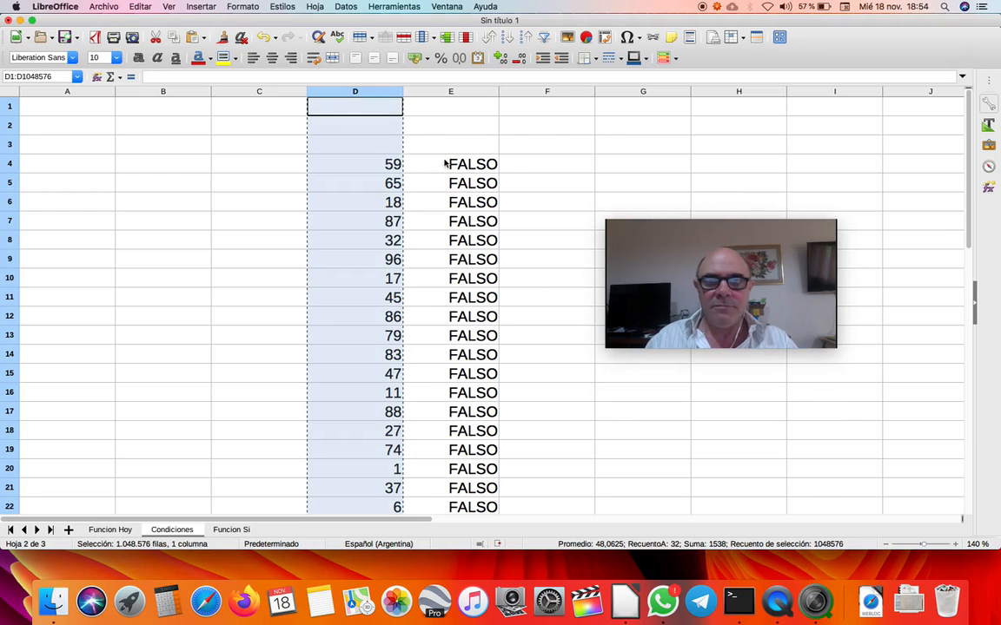
{"action": "left_click", "coordinate": [390, 147]}
{"action": "type", "text": "Nu"}
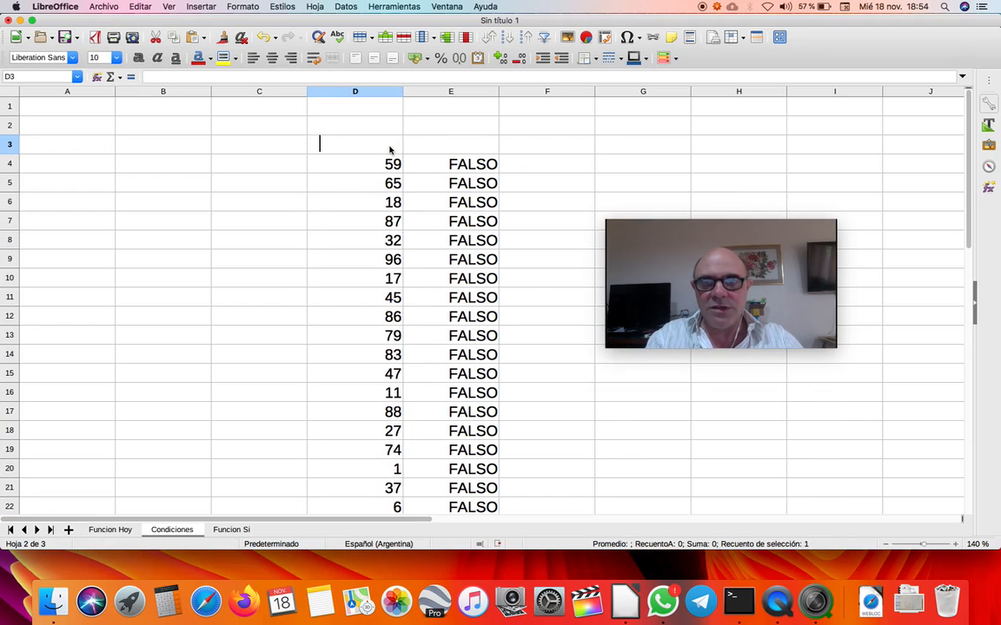
{"action": "type", "text": "meros"}
{"action": "key", "text": "Return"}
{"action": "left_click", "coordinate": [390, 149]}
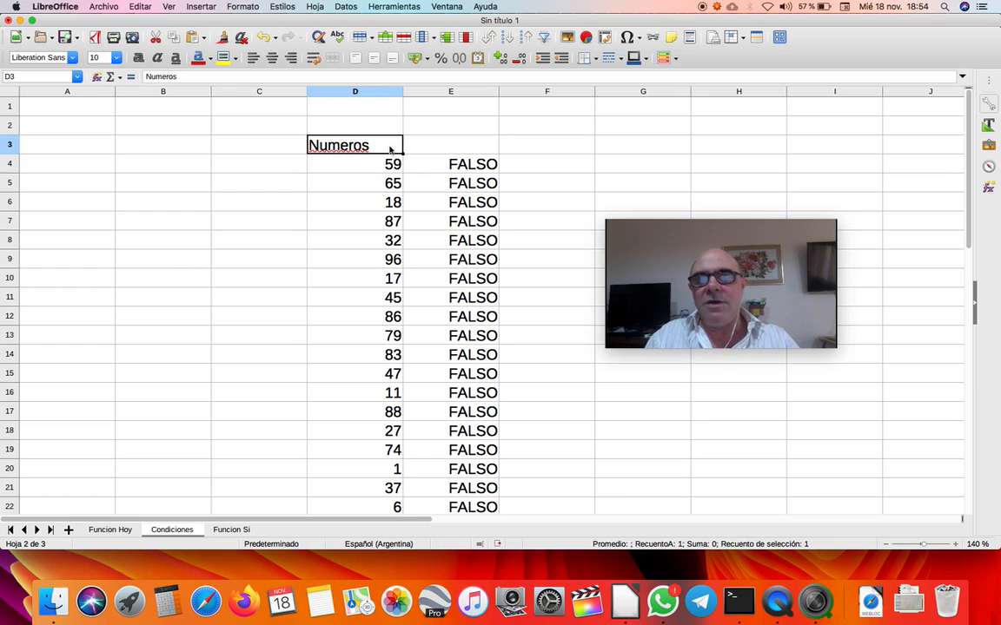
Step: Copy the whole of column D, including its heading, and paste it into column G
{"action": "left_click", "coordinate": [372, 91]}
{"action": "key", "text": "super+c"}
{"action": "left_click", "coordinate": [644, 91]}
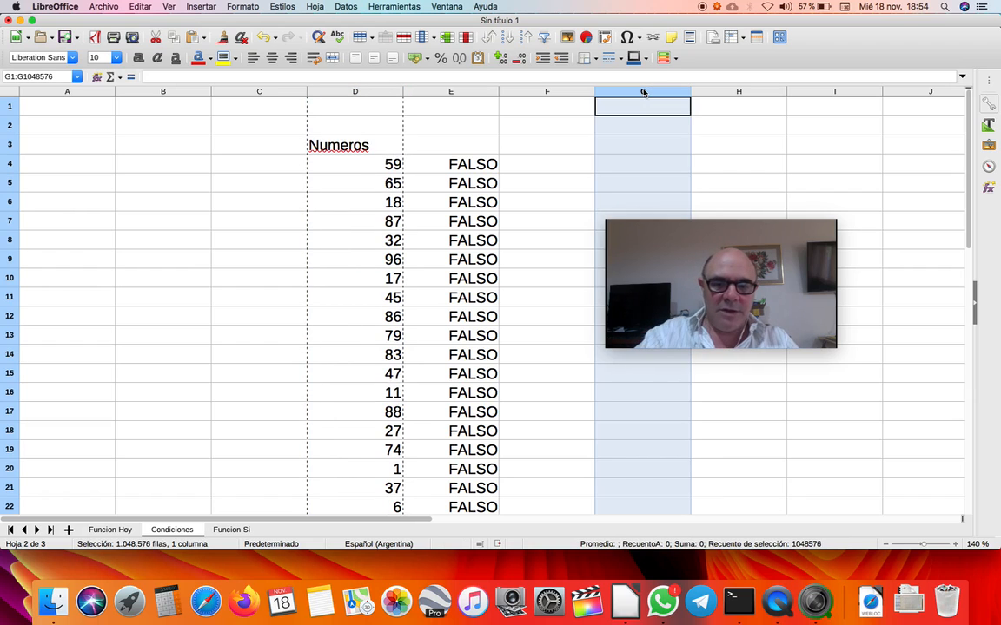
{"action": "key", "text": "super+v"}
{"action": "left_click_drag", "start_coordinate": [693, 309], "coordinate": [813, 305]}
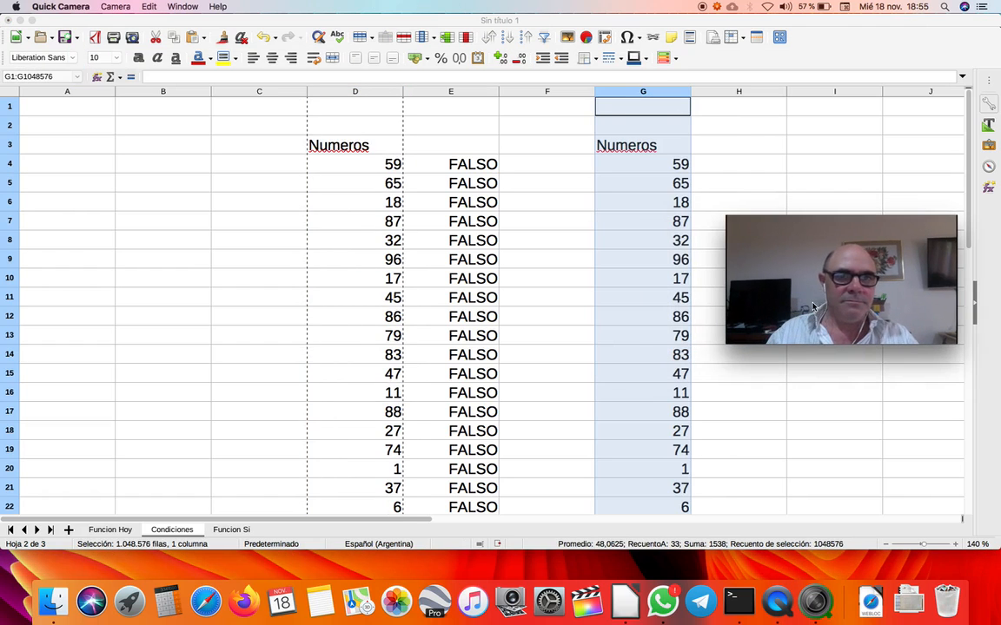
{"action": "scroll", "coordinate": [536, 325], "scroll_direction": "right", "scroll_amount": 10}
{"action": "scroll", "coordinate": [535, 326], "scroll_direction": "left", "scroll_amount": 6}
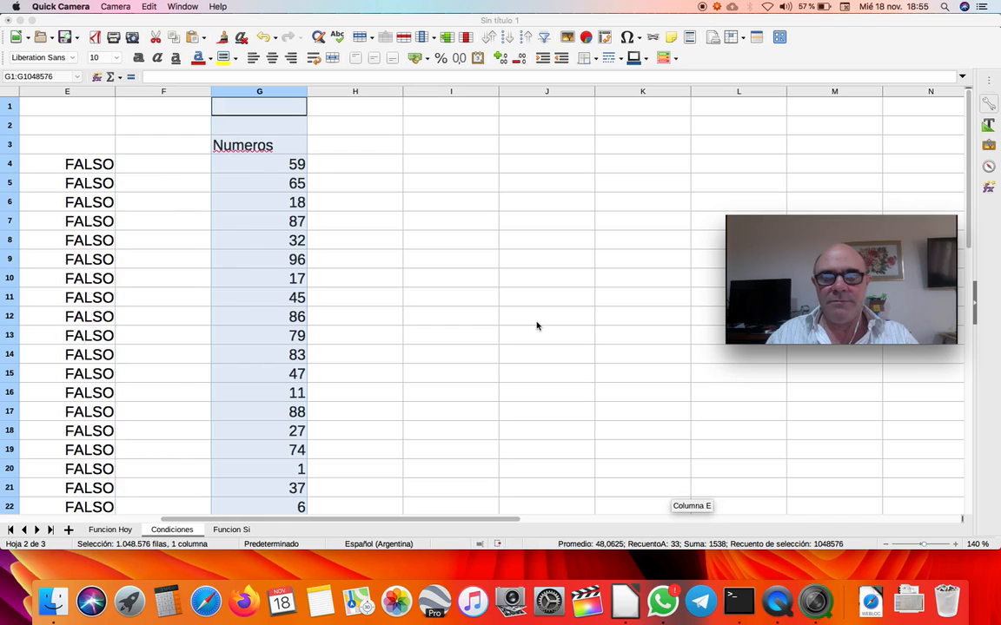
{"action": "scroll", "coordinate": [536, 325], "scroll_direction": "left", "scroll_amount": 1}
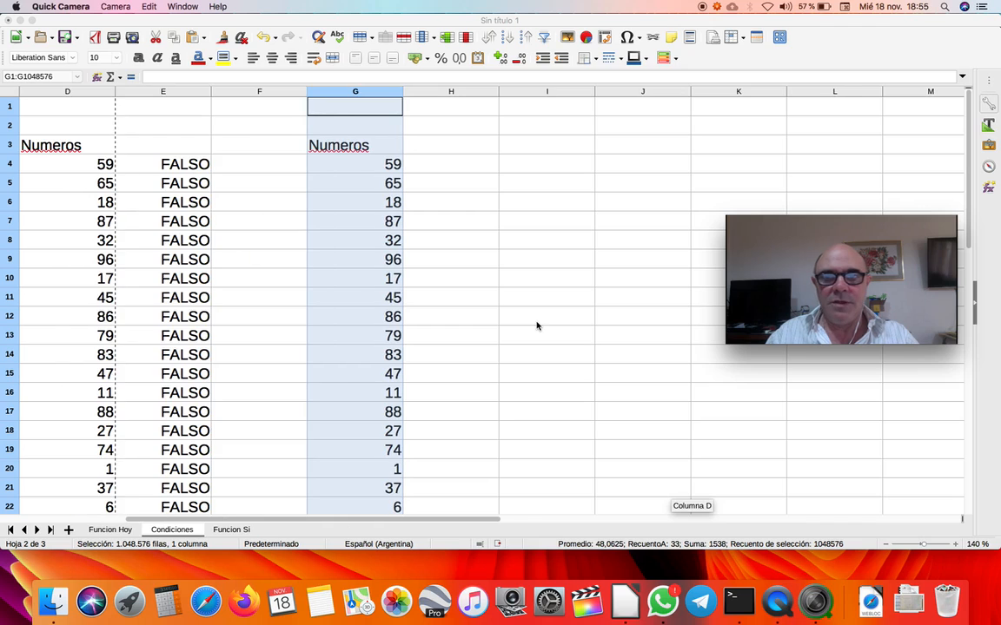
{"action": "left_click", "coordinate": [522, 278]}
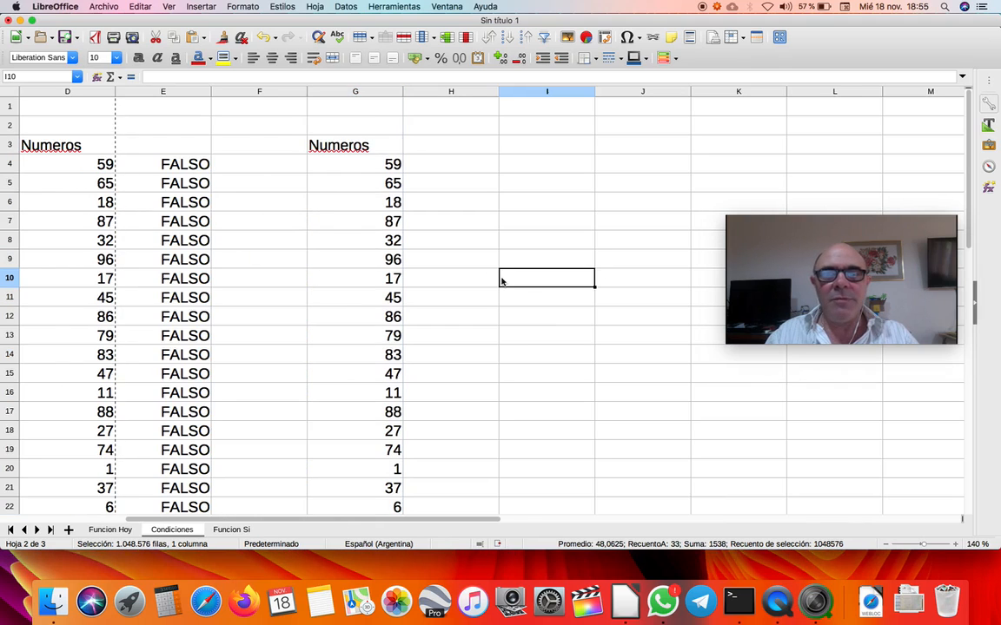
Step: Enter the formula =(G4>50) in cell H4, beside the first number of the copied list
{"action": "left_click", "coordinate": [439, 170]}
{"action": "left_click", "coordinate": [168, 163]}
{"action": "double_click", "coordinate": [131, 163]}
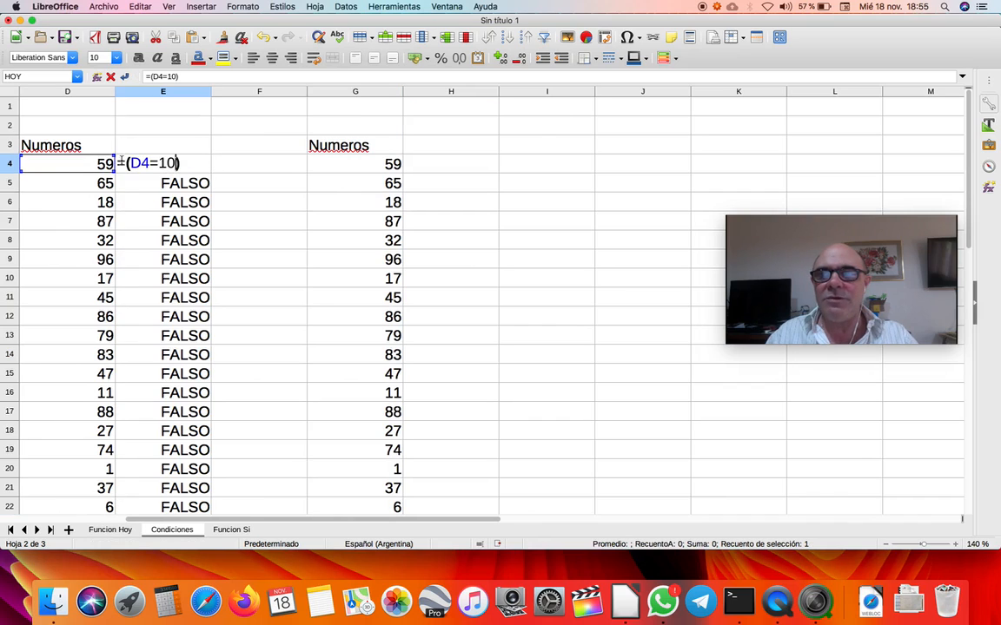
{"action": "key", "text": "Escape"}
{"action": "left_click", "coordinate": [443, 165]}
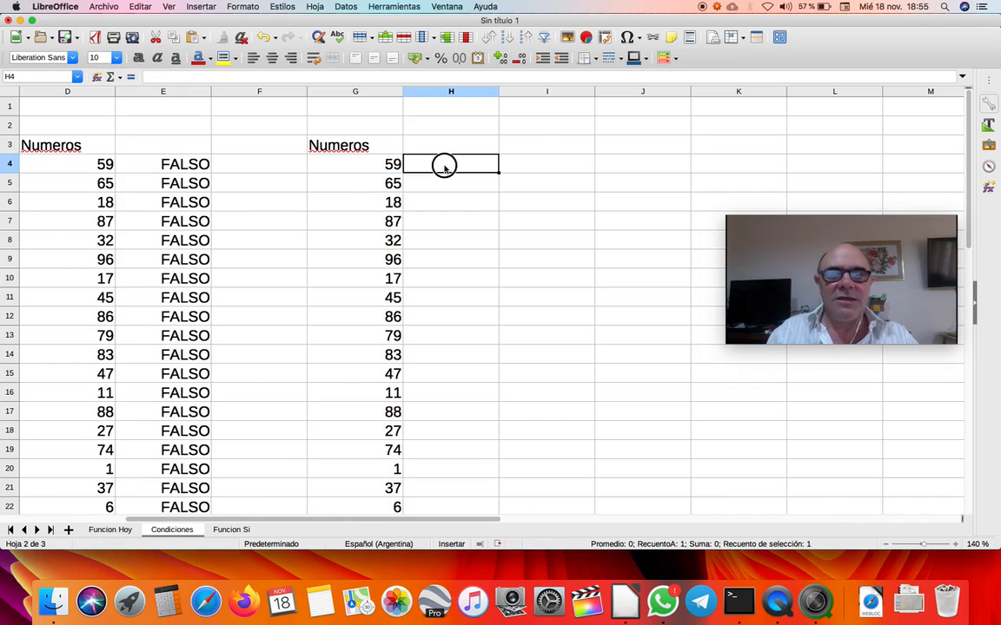
{"action": "type", "text": "=("}
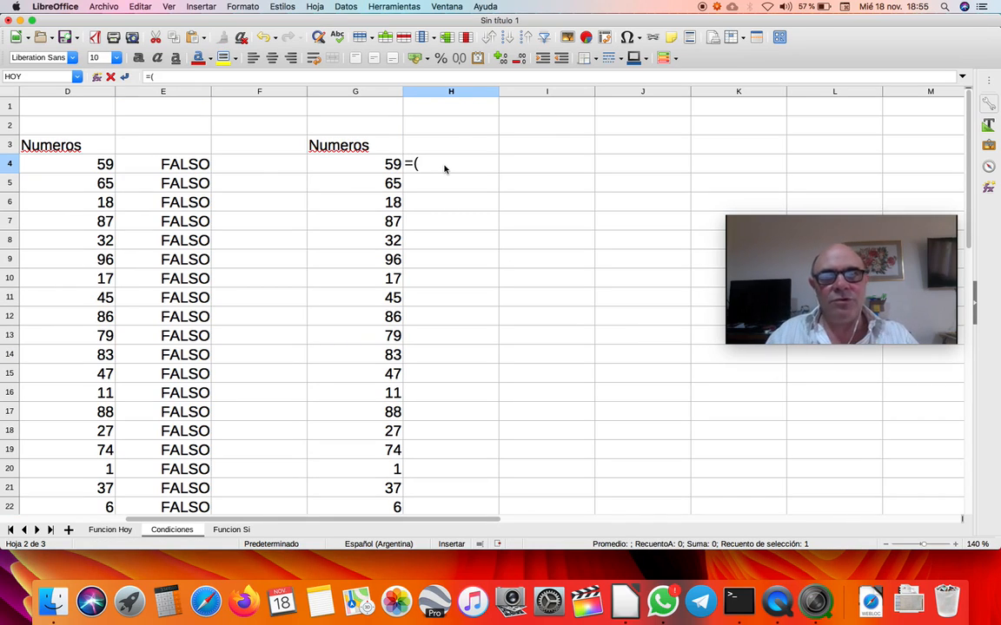
{"action": "left_click", "coordinate": [360, 165]}
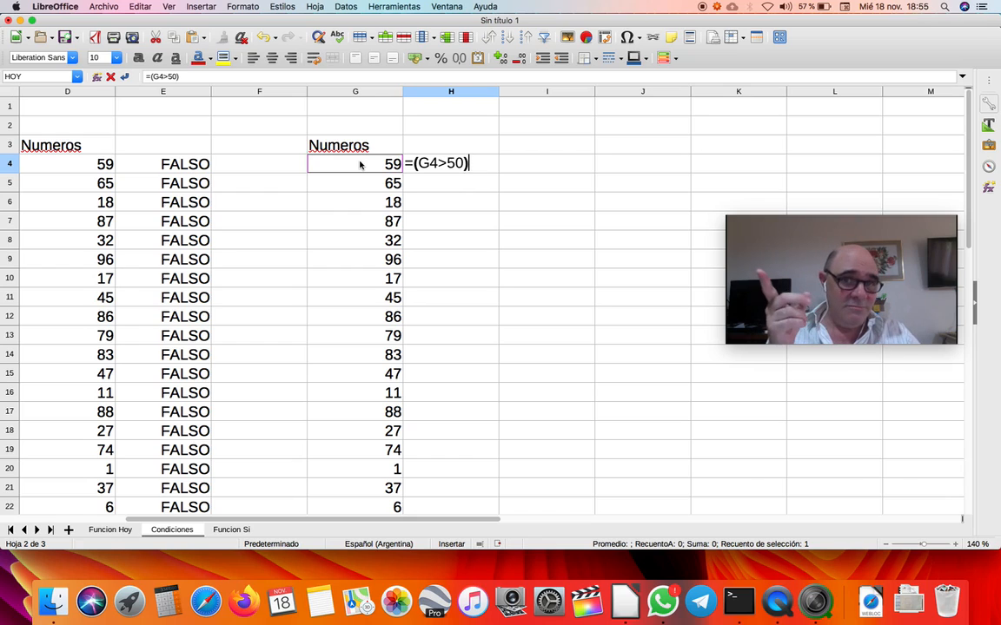
{"action": "key", "text": "Return"}
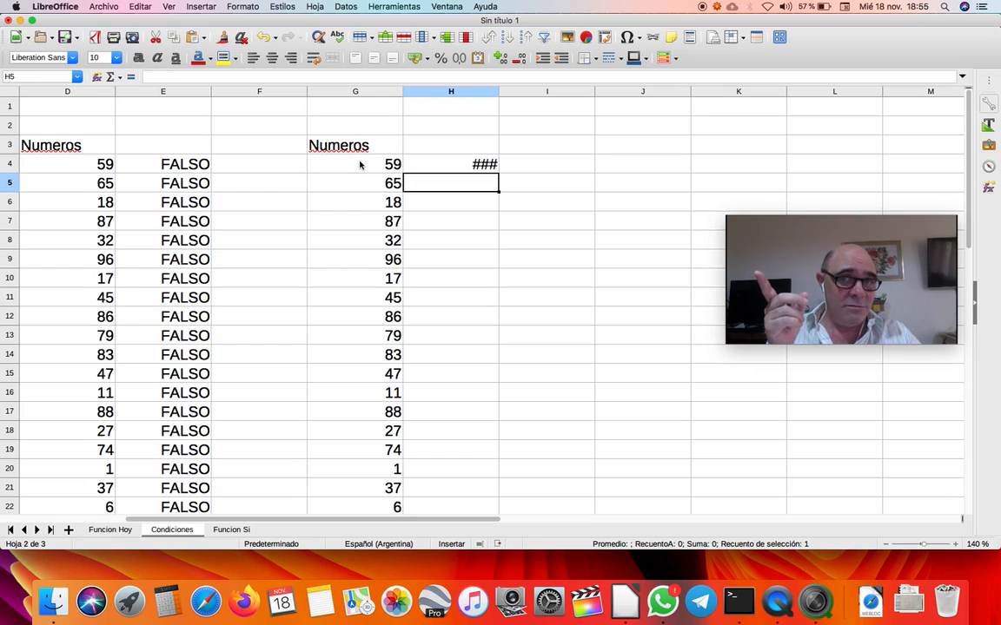
Step: Widen column H so the condition result in H4 fits with some room to spare
{"action": "left_click_drag", "start_coordinate": [840, 271], "coordinate": [675, 293]}
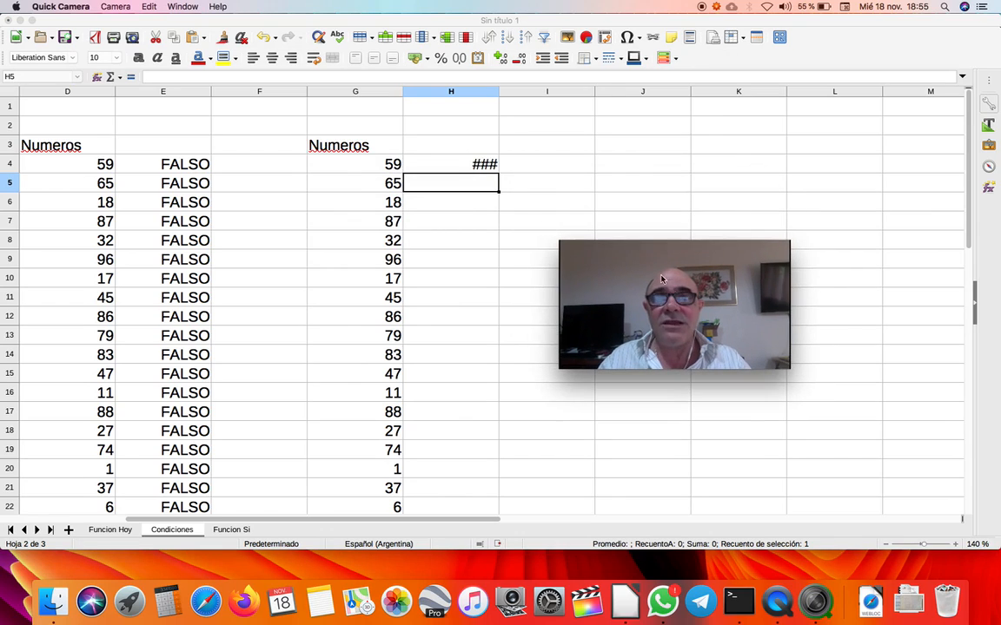
{"action": "left_click", "coordinate": [499, 90]}
{"action": "double_click", "coordinate": [499, 91]}
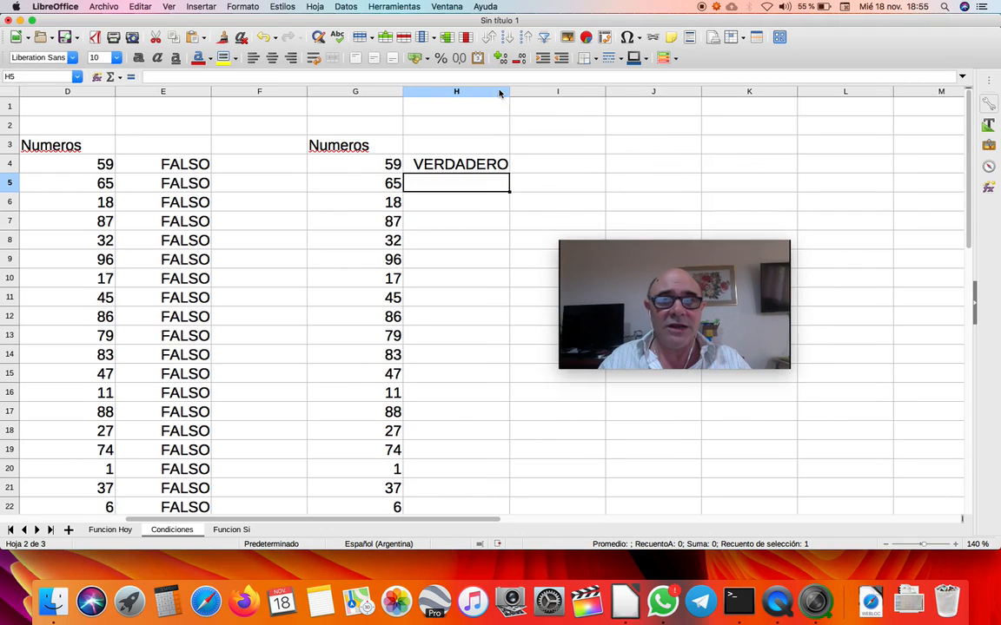
{"action": "left_click_drag", "start_coordinate": [510, 91], "coordinate": [520, 92]}
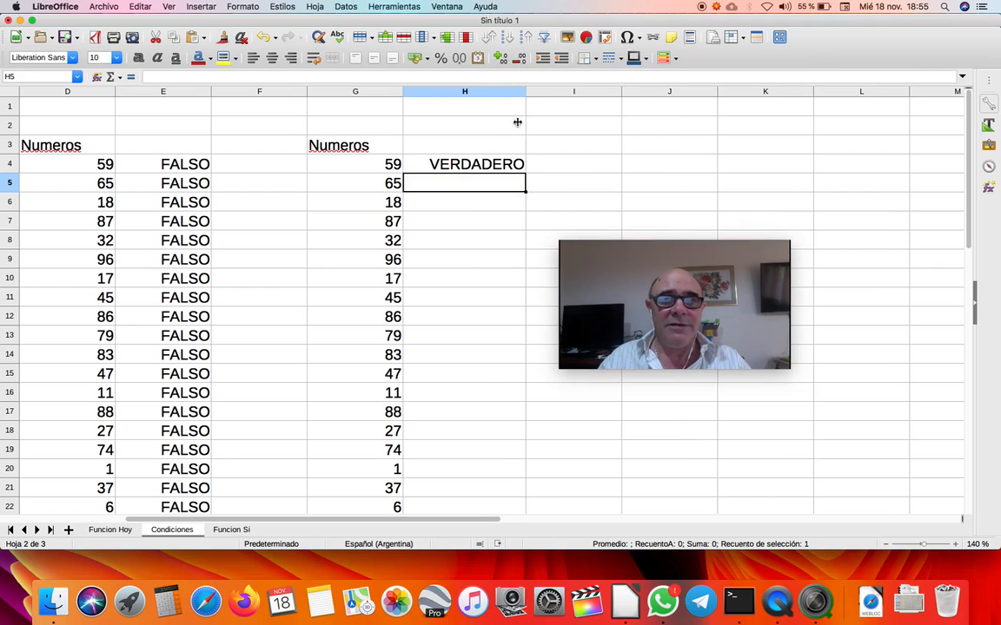
{"action": "left_click", "coordinate": [680, 293]}
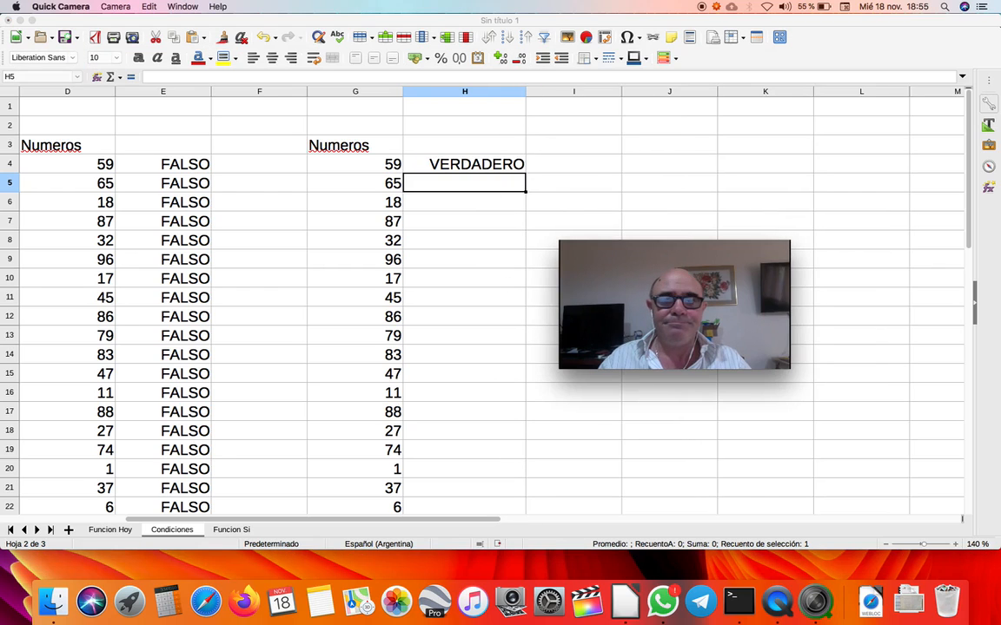
Step: Fill the H4 condition down to H35 and widen column E to fit its results
{"action": "left_click", "coordinate": [477, 166]}
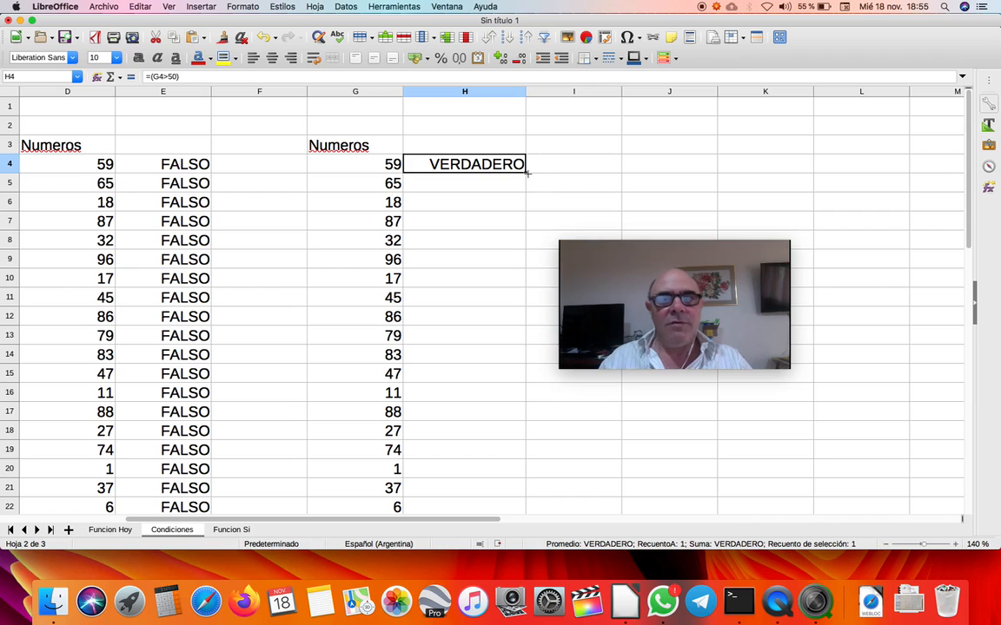
{"action": "left_click_drag", "start_coordinate": [527, 174], "coordinate": [484, 362]}
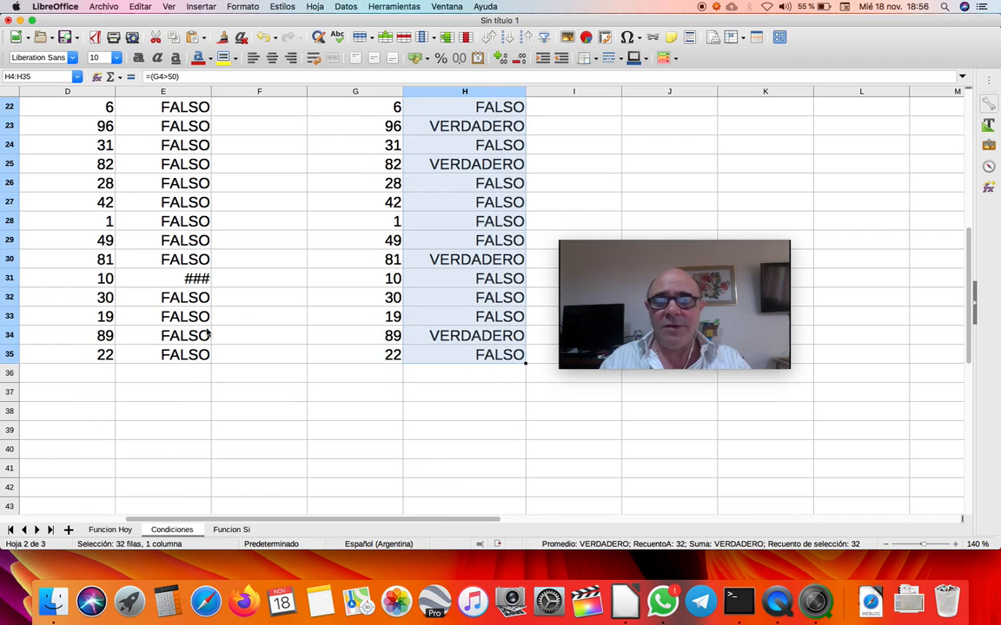
{"action": "left_click_drag", "start_coordinate": [212, 91], "coordinate": [234, 91]}
{"action": "scroll", "coordinate": [517, 325], "scroll_direction": "up", "scroll_amount": 7}
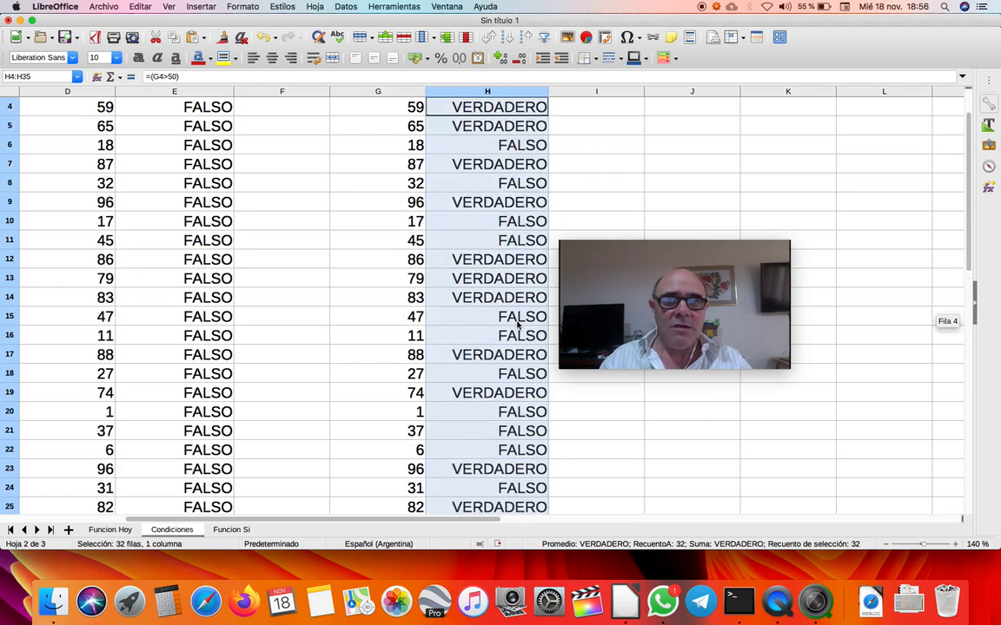
{"action": "scroll", "coordinate": [512, 323], "scroll_direction": "left", "scroll_amount": 2}
{"action": "left_click", "coordinate": [686, 365]}
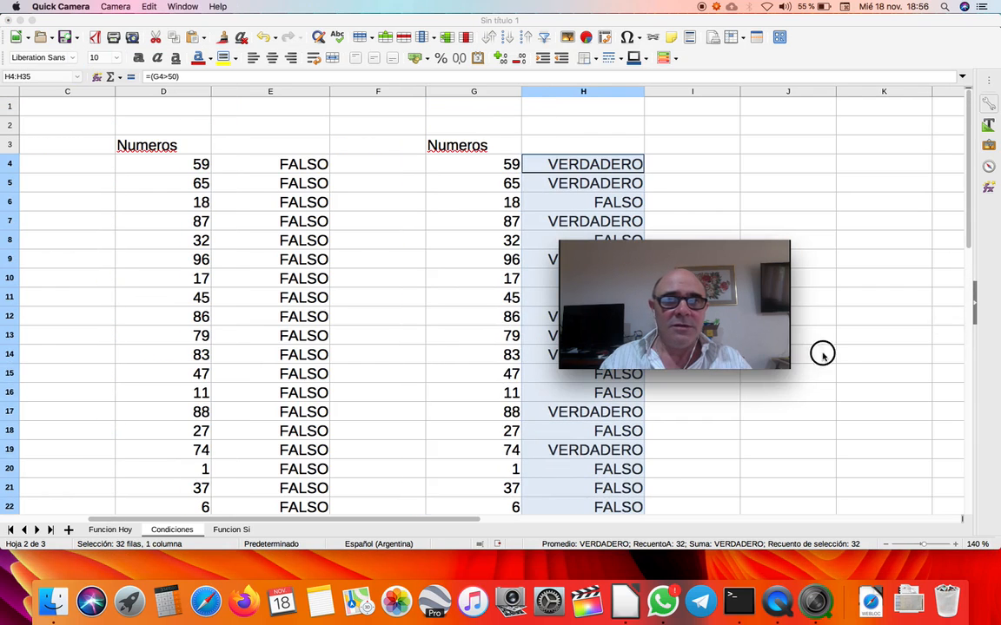
{"action": "left_click_drag", "start_coordinate": [694, 304], "coordinate": [831, 293]}
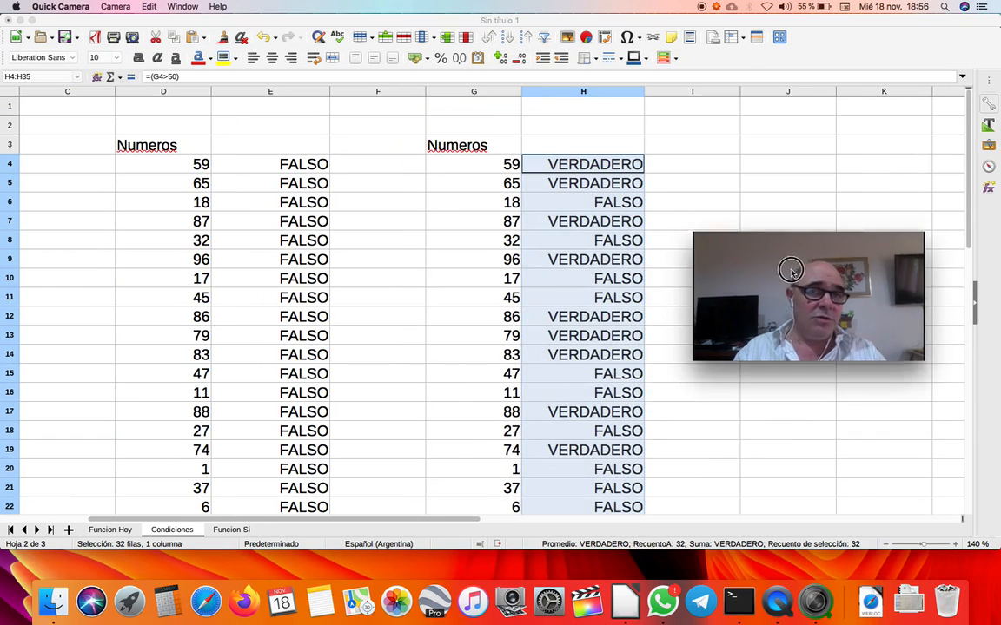
Step: Examine the condition formula in H6 and compare the results down column H with the numbers in column G
{"action": "left_click", "coordinate": [583, 201]}
{"action": "double_click", "coordinate": [584, 202]}
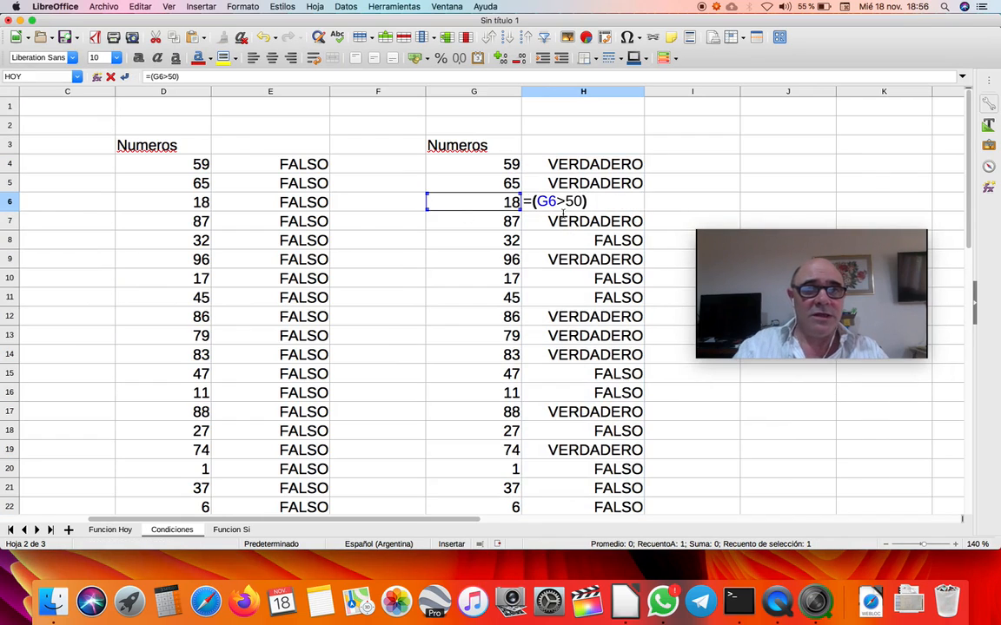
{"action": "key", "text": "Escape"}
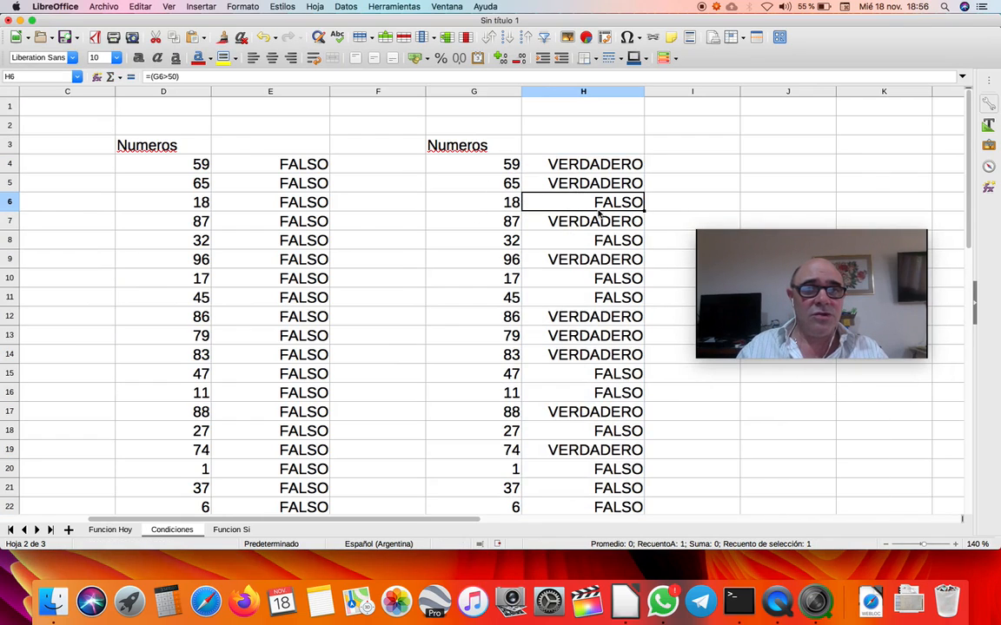
{"action": "key", "text": "Down"}
{"action": "key", "text": "Down"}
{"action": "key", "text": "Down"}
{"action": "key", "text": "Down"}
{"action": "key", "text": "Down"}
{"action": "key", "text": "Down"}
{"action": "key", "text": "Down"}
{"action": "key", "text": "Down"}
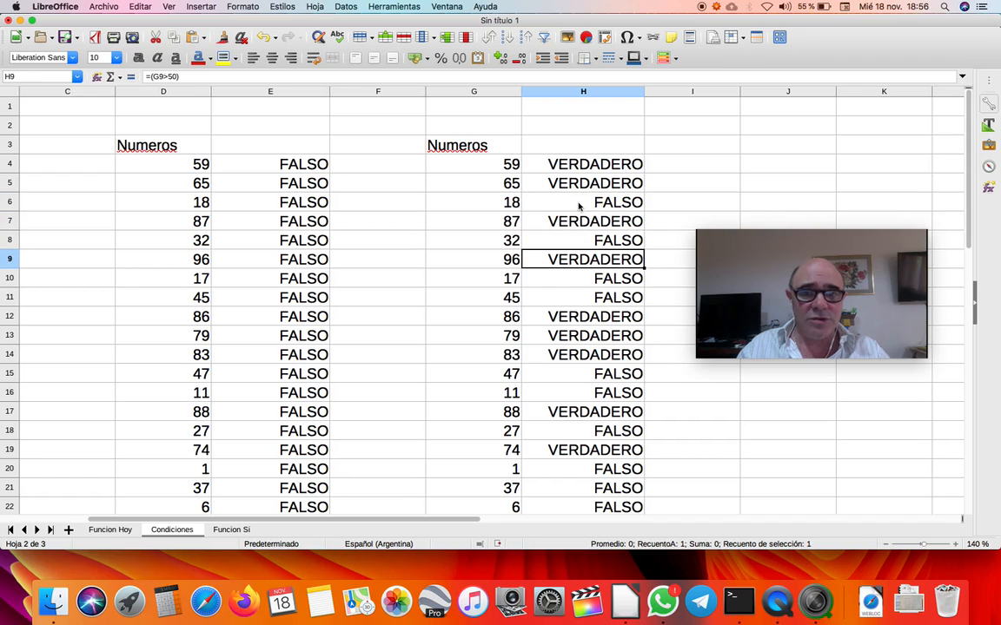
{"action": "key", "text": "Down"}
{"action": "key", "text": "Down"}
{"action": "key", "text": "Down"}
{"action": "key", "text": "Down"}
{"action": "key", "text": "Down"}
{"action": "key", "text": "Down"}
{"action": "key", "text": "Down"}
{"action": "key", "text": "Down"}
{"action": "key", "text": "Down"}
{"action": "key", "text": "Down"}
{"action": "key", "text": "Down"}
{"action": "key", "text": "Down"}
{"action": "key", "text": "Down"}
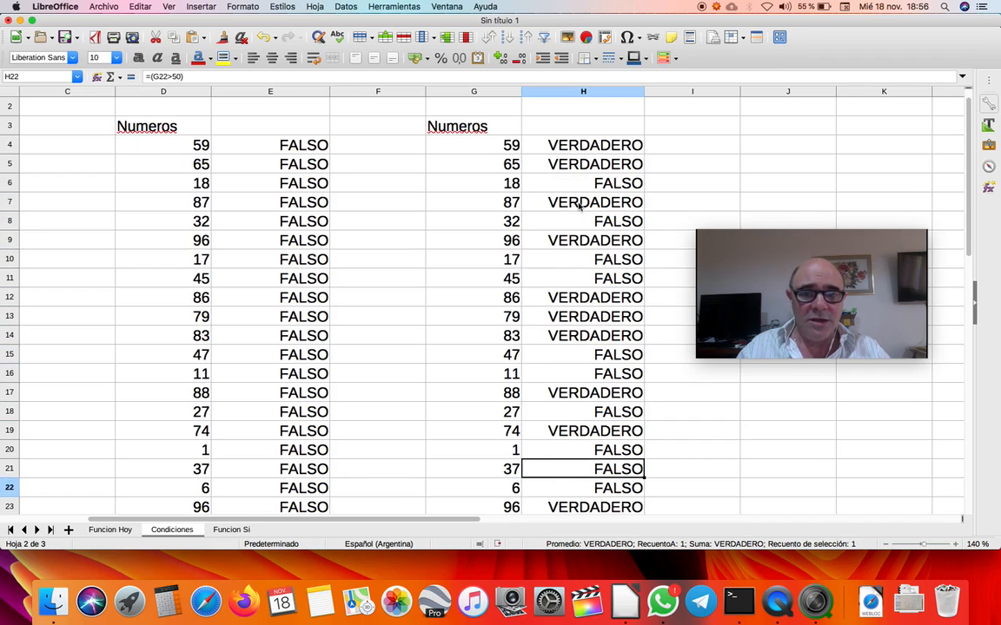
{"action": "key", "text": "Down"}
{"action": "key", "text": "Down"}
{"action": "key", "text": "Down"}
{"action": "key", "text": "Down"}
{"action": "key", "text": "Down"}
{"action": "key", "text": "Down"}
{"action": "key", "text": "Down"}
{"action": "key", "text": "Down"}
{"action": "key", "text": "Down"}
{"action": "key", "text": "Down"}
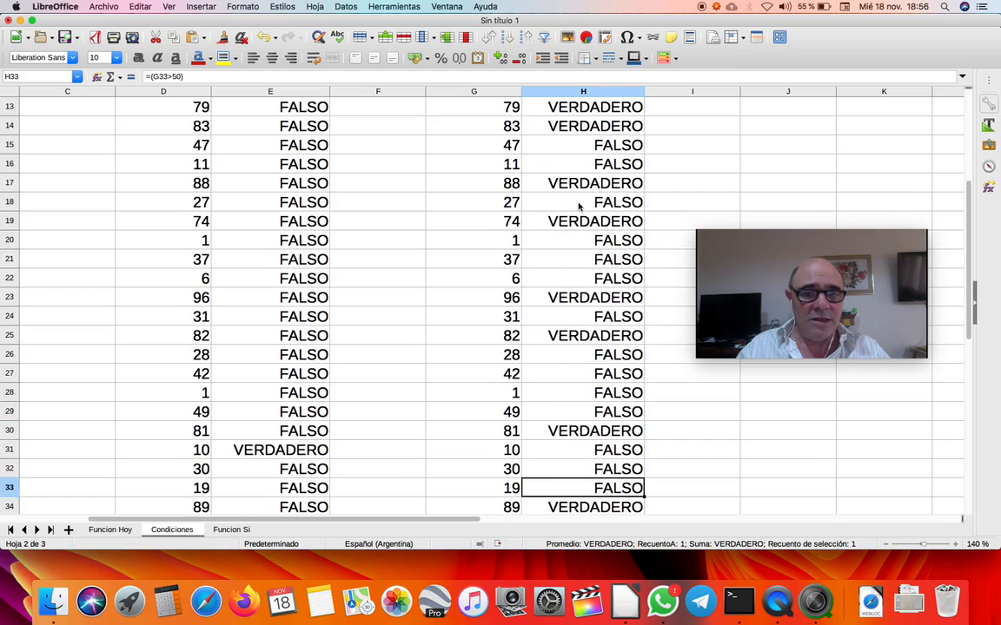
{"action": "key", "text": "Up"}
{"action": "key", "text": "Up"}
{"action": "key", "text": "Up"}
{"action": "key", "text": "Up"}
{"action": "key", "text": "Up"}
{"action": "key", "text": "Up"}
{"action": "key", "text": "Up"}
{"action": "key", "text": "Up"}
{"action": "key", "text": "Up"}
{"action": "key", "text": "Up"}
{"action": "key", "text": "Up"}
{"action": "key", "text": "Up"}
{"action": "key", "text": "Up"}
{"action": "key", "text": "Up"}
{"action": "key", "text": "Up"}
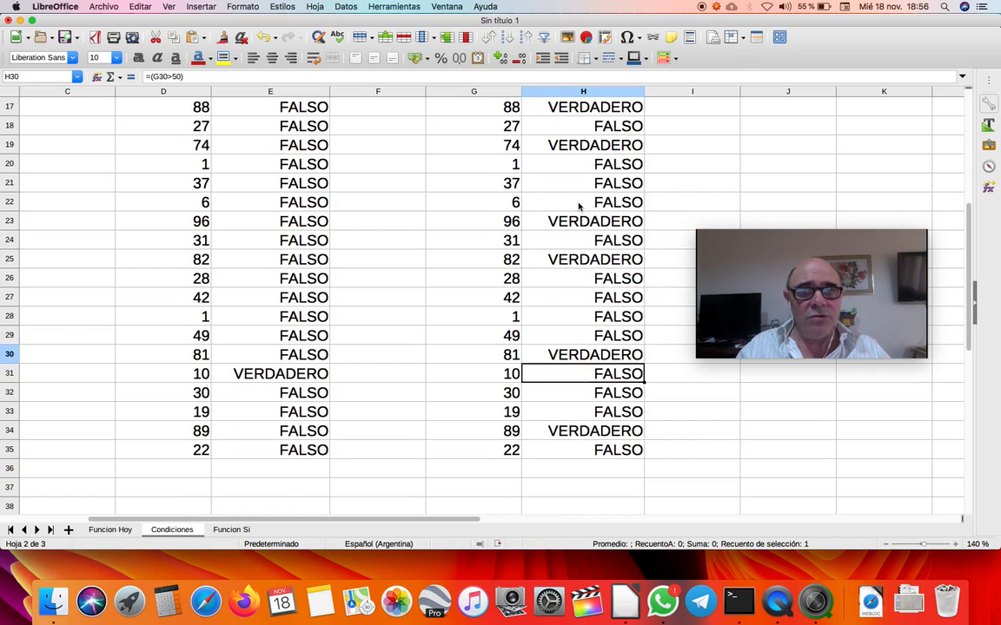
{"action": "key", "text": "Up"}
{"action": "key", "text": "Up"}
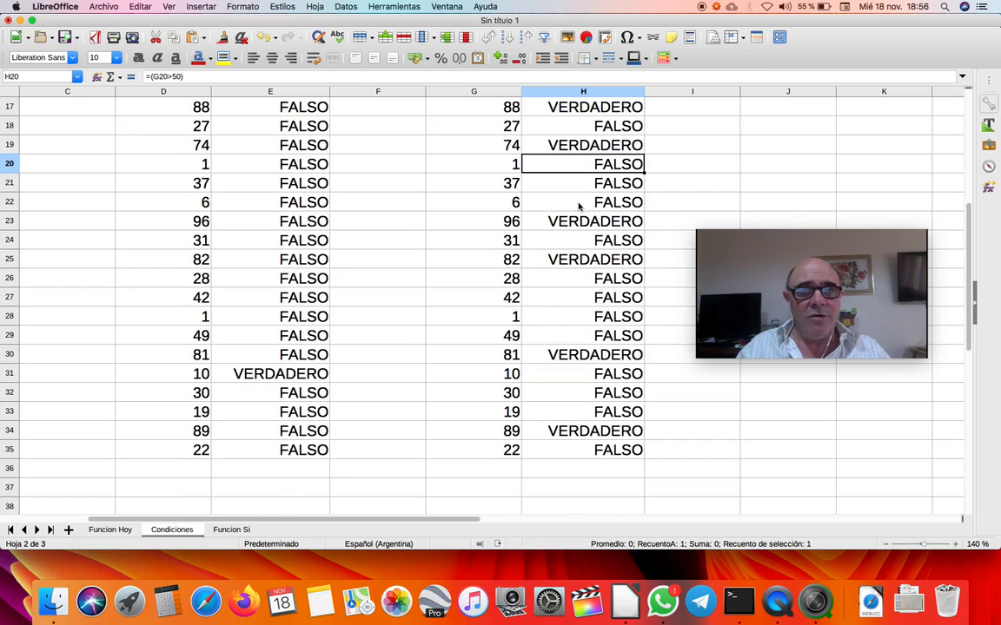
Step: Replace the number in cell G21 with 50
{"action": "key", "text": "Down"}
{"action": "key", "text": "Left"}
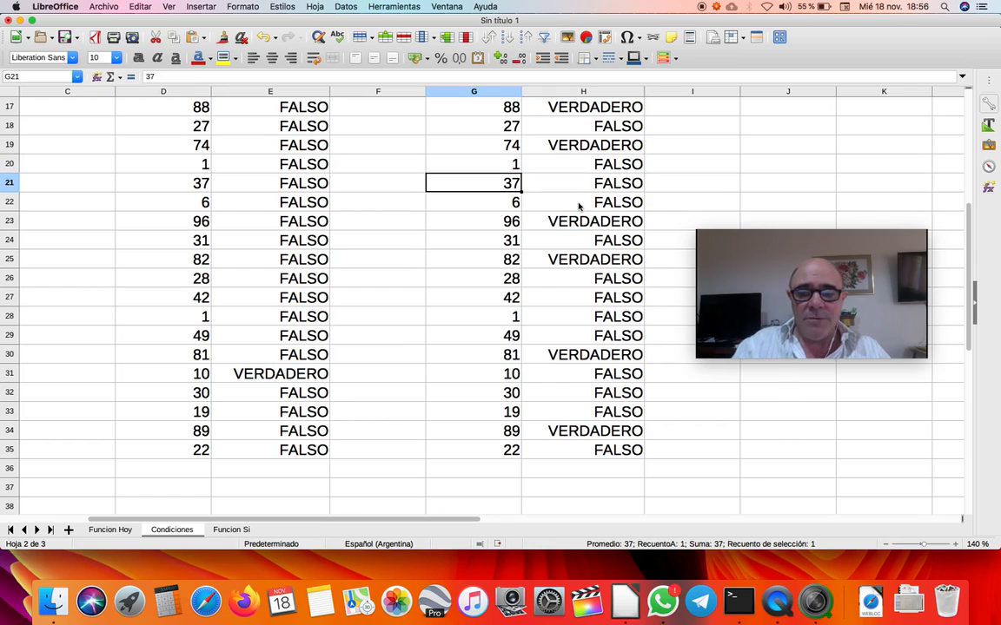
{"action": "type", "text": "50"}
{"action": "key", "text": "Return"}
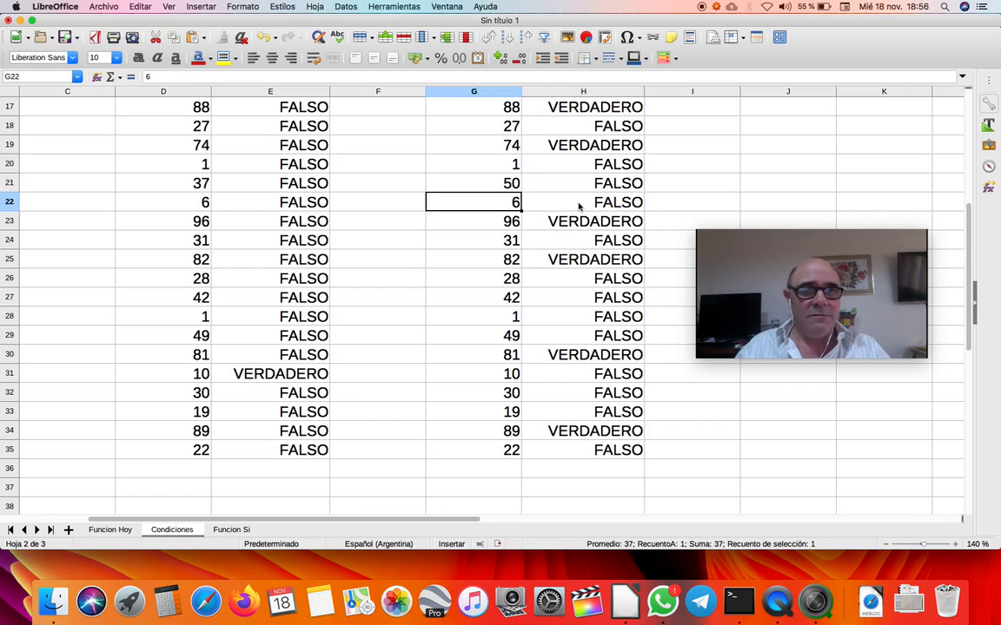
Step: Examine the result and the condition formula in cell H21 against the number in G21
{"action": "key", "text": "Up"}
{"action": "key", "text": "Right"}
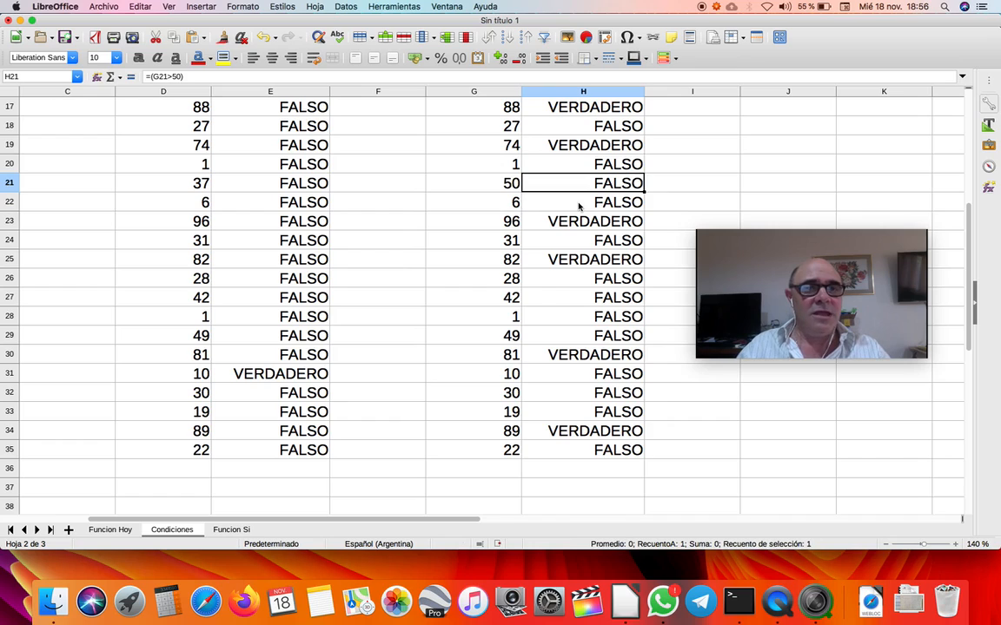
{"action": "double_click", "coordinate": [545, 183]}
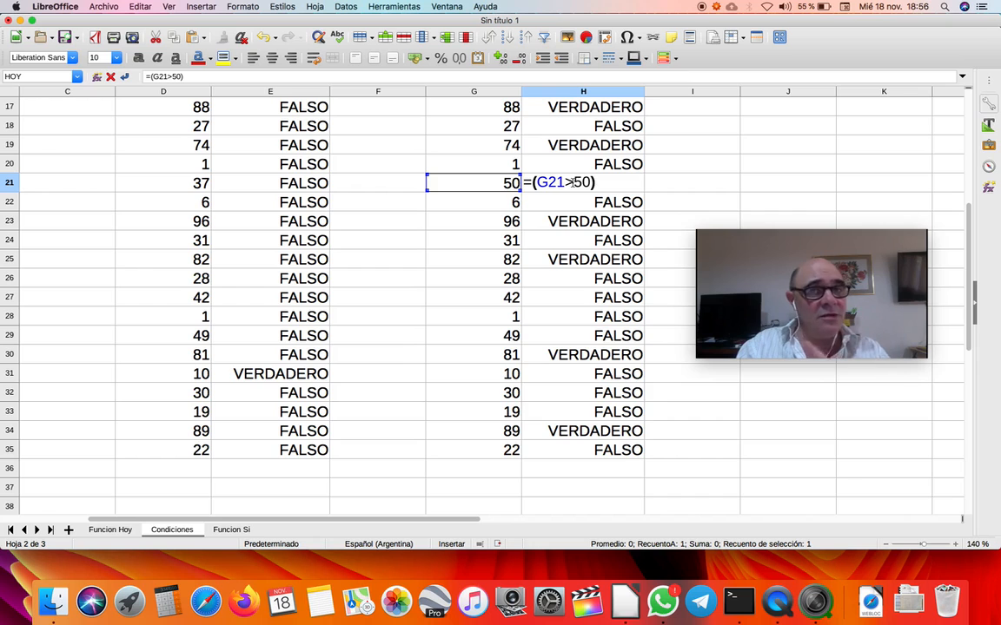
{"action": "key", "text": "Return"}
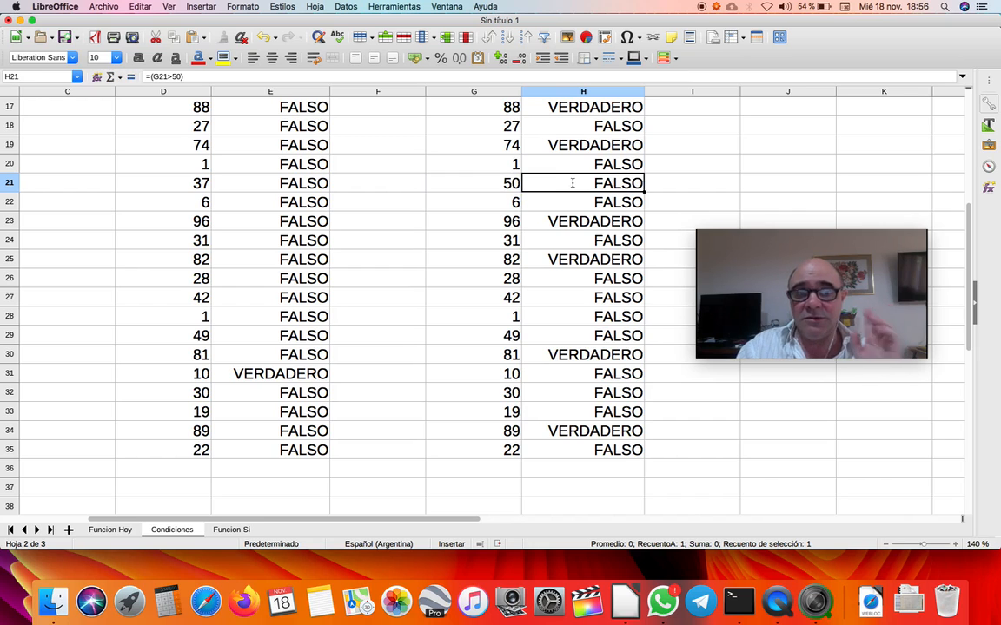
Step: Change the condition in cell H4 to greater than or equal, making the formula =(G4>=50)
{"action": "scroll", "coordinate": [572, 182], "scroll_direction": "up", "scroll_amount": 5}
{"action": "scroll", "coordinate": [572, 182], "scroll_direction": "right", "scroll_amount": 2}
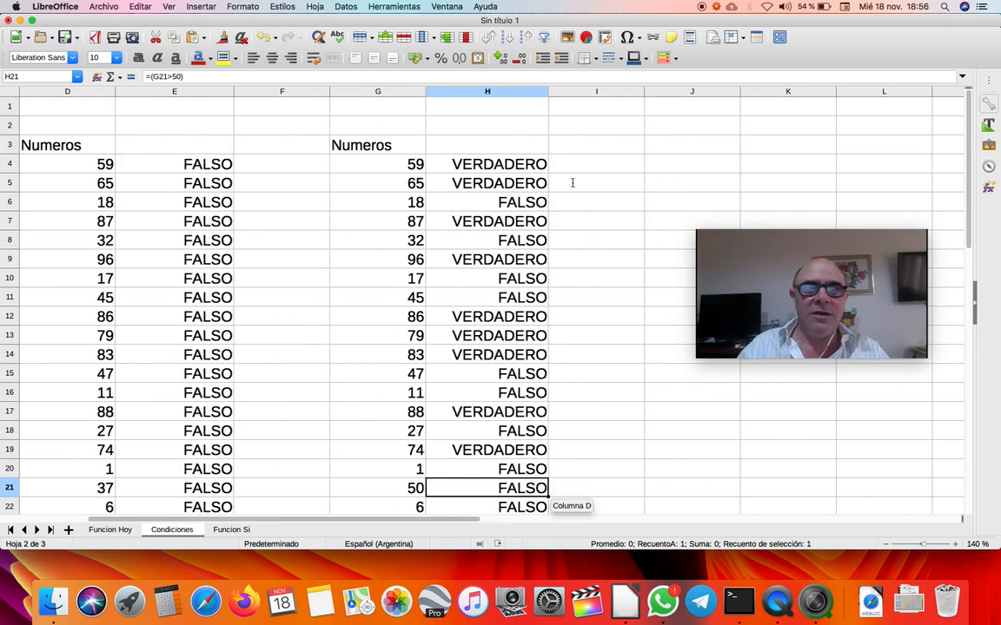
{"action": "scroll", "coordinate": [572, 183], "scroll_direction": "left", "scroll_amount": 1}
{"action": "left_click", "coordinate": [521, 164]}
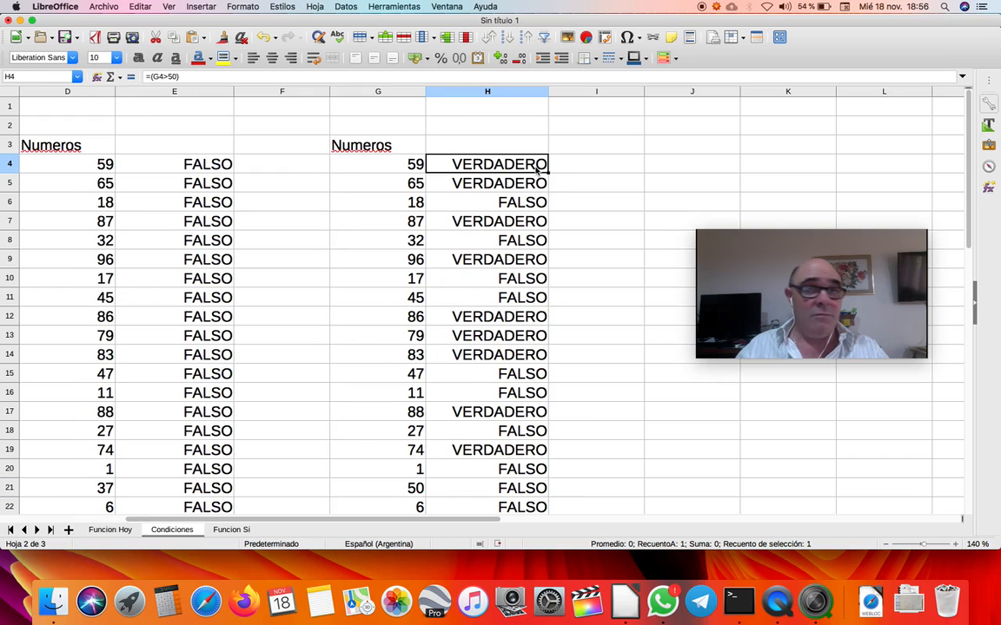
{"action": "double_click", "coordinate": [523, 165]}
{"action": "left_click", "coordinate": [475, 164]}
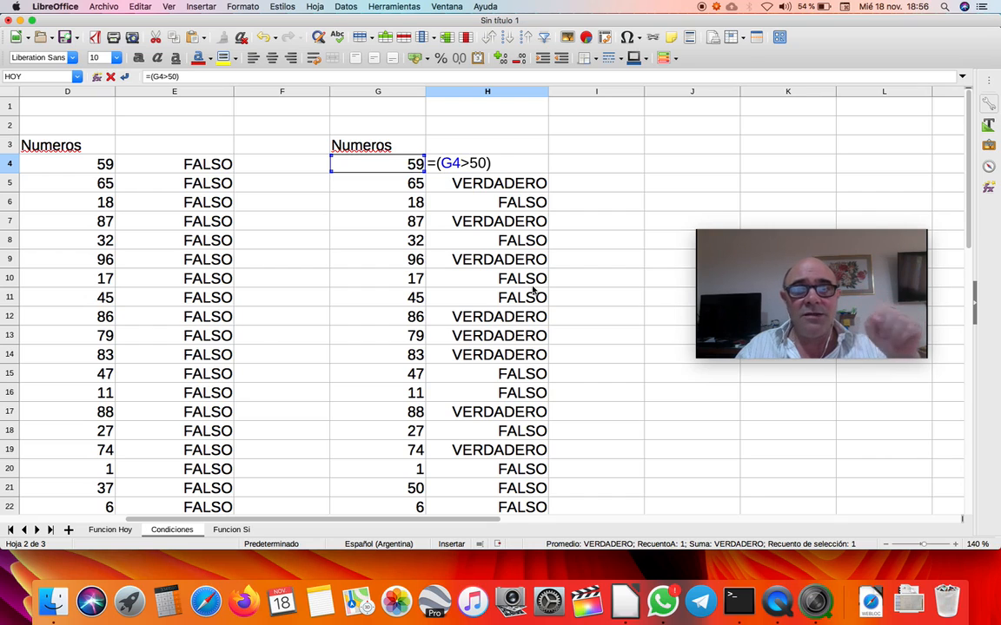
{"action": "type", "text": "="}
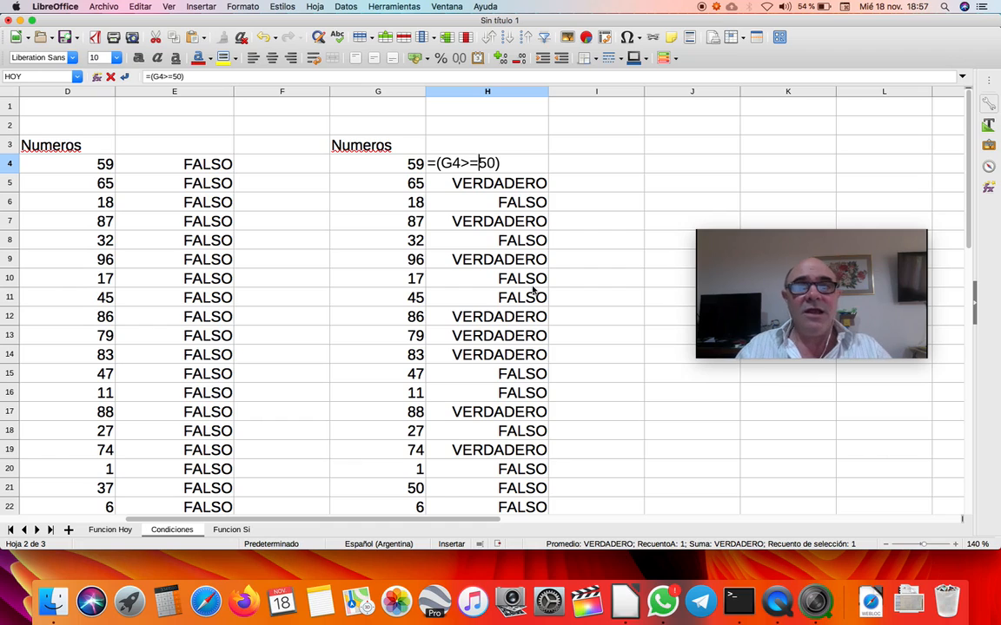
{"action": "key", "text": "Return"}
{"action": "double_click", "coordinate": [489, 165]}
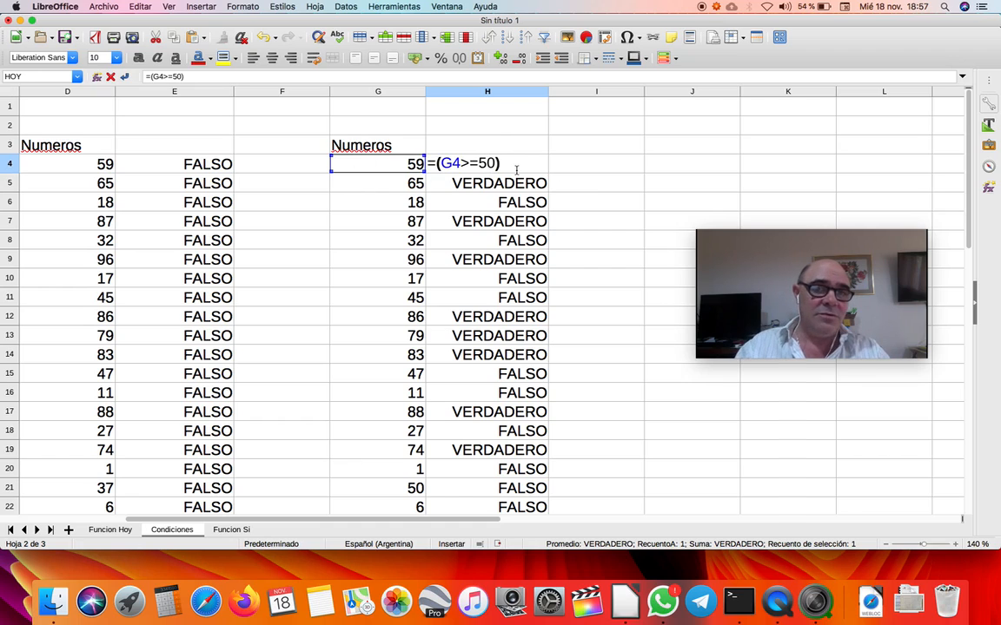
{"action": "key", "text": "Return"}
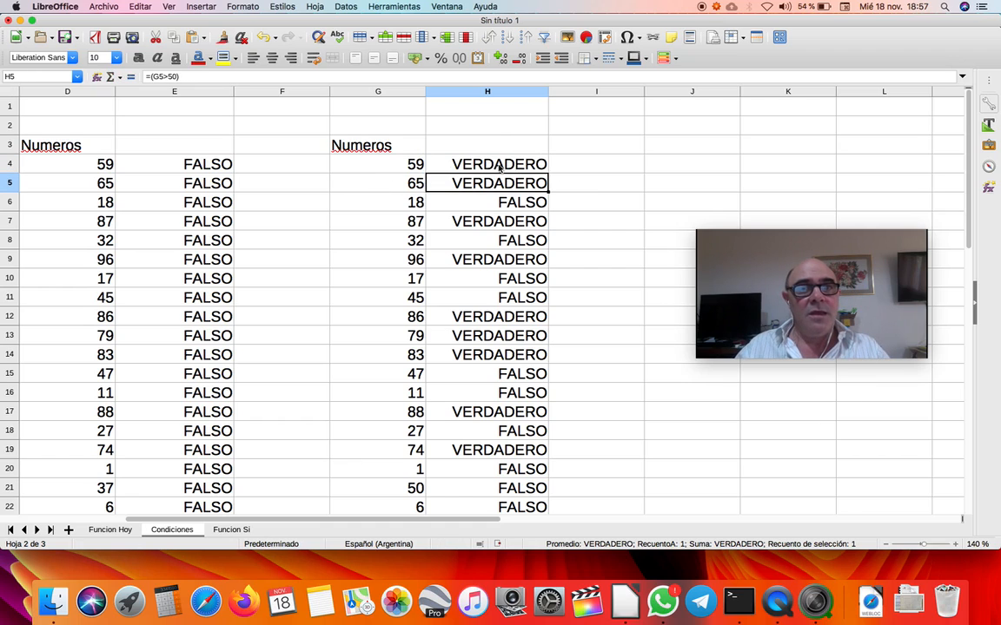
Step: Fill the revised H4 condition down to H35 and check the result in H21
{"action": "key", "text": "Up"}
{"action": "left_click_drag", "start_coordinate": [551, 172], "coordinate": [540, 417]}
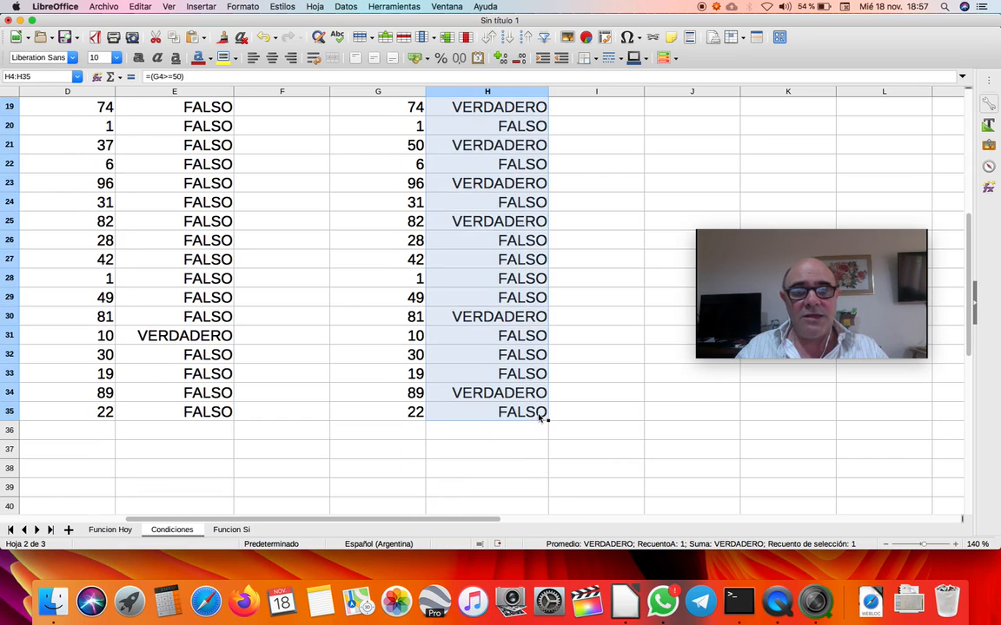
{"action": "left_click", "coordinate": [491, 145]}
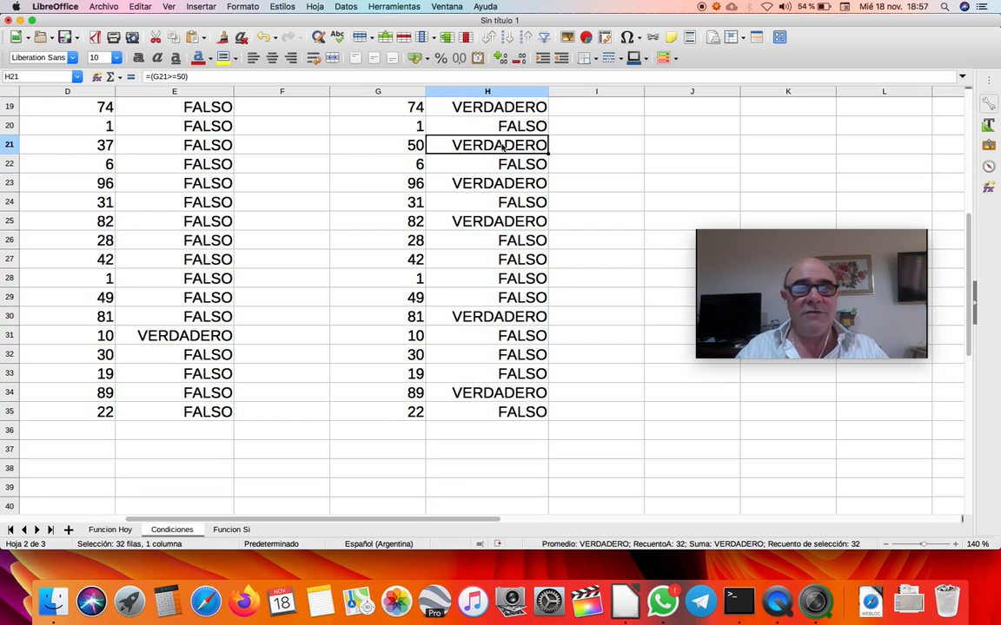
{"action": "left_click_drag", "start_coordinate": [768, 301], "coordinate": [445, 226]}
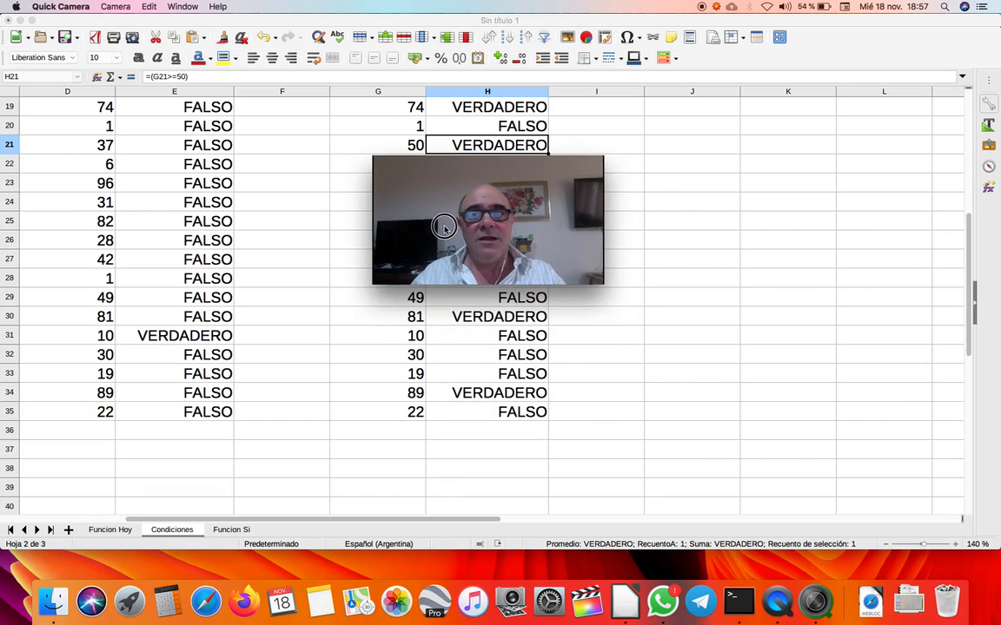
Step: Examine the condition formula in H21 and compare the column H results with the numbers in column G
{"action": "left_click", "coordinate": [492, 146]}
{"action": "double_click", "coordinate": [493, 146]}
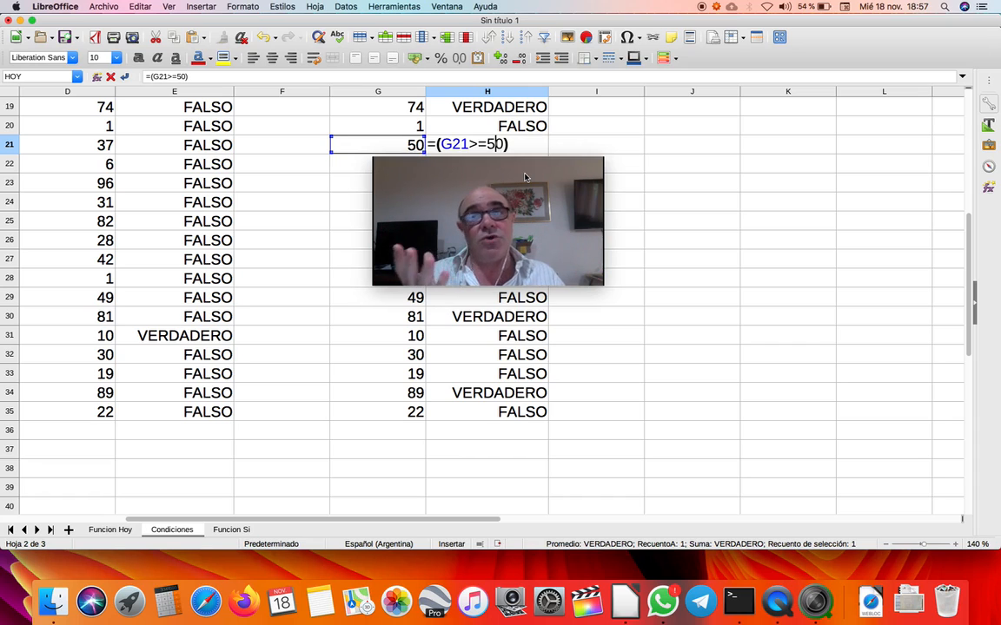
{"action": "key", "text": "Return"}
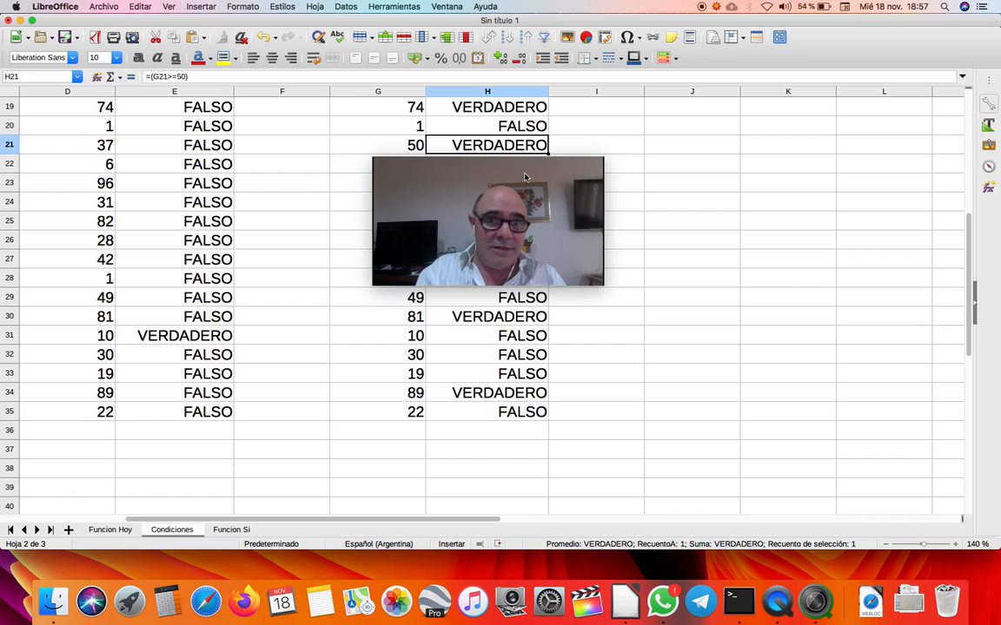
{"action": "left_click_drag", "start_coordinate": [514, 209], "coordinate": [779, 213]}
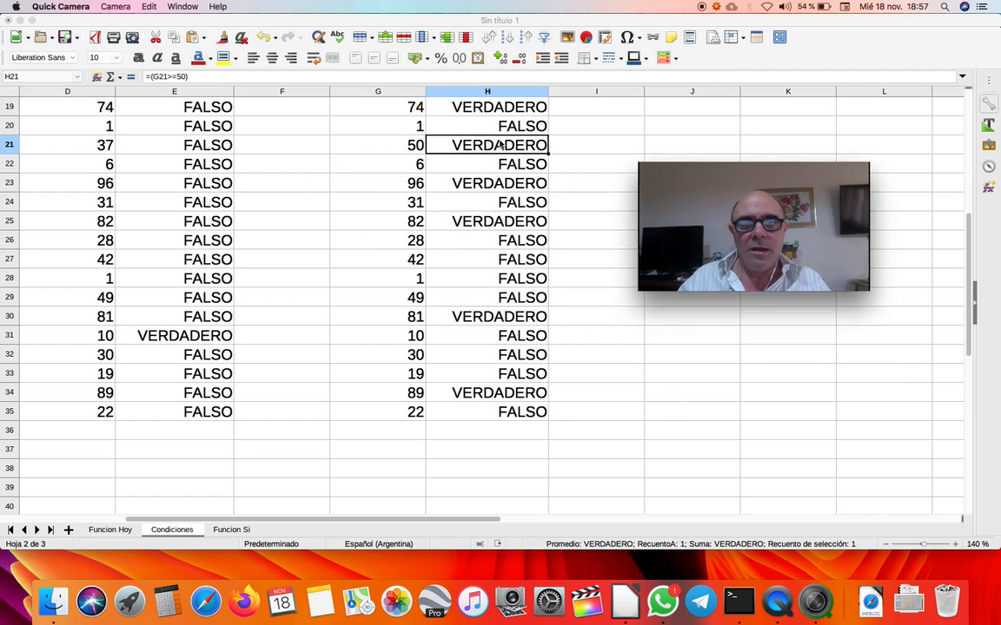
{"action": "scroll", "coordinate": [502, 145], "scroll_direction": "up", "scroll_amount": 4}
{"action": "scroll", "coordinate": [499, 145], "scroll_direction": "up", "scroll_amount": 3}
{"action": "scroll", "coordinate": [499, 145], "scroll_direction": "left", "scroll_amount": 2}
{"action": "scroll", "coordinate": [500, 145], "scroll_direction": "right", "scroll_amount": 4}
{"action": "scroll", "coordinate": [500, 145], "scroll_direction": "left", "scroll_amount": 4}
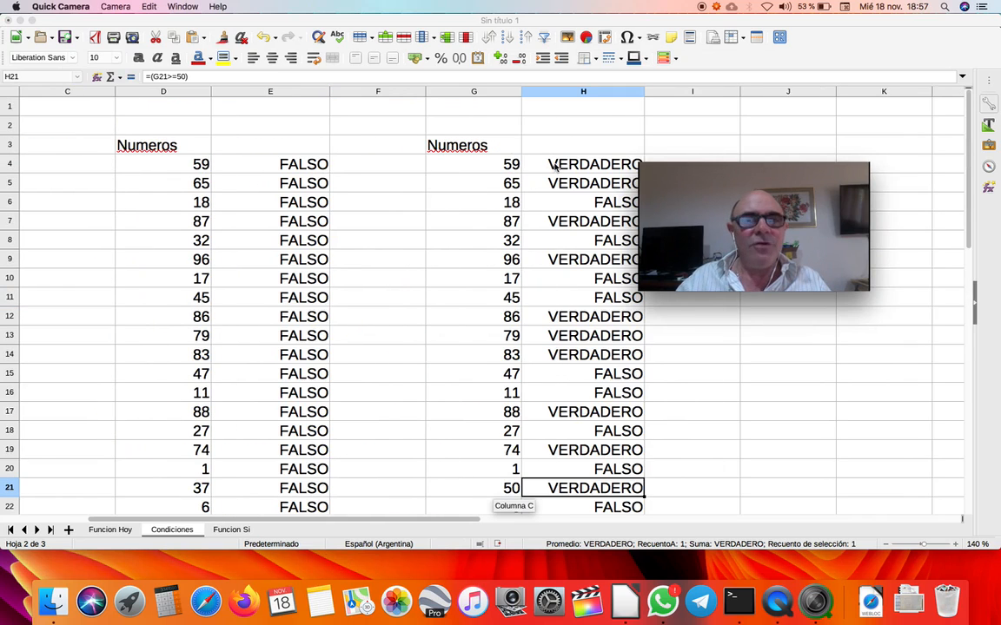
{"action": "left_click_drag", "start_coordinate": [735, 217], "coordinate": [774, 207]}
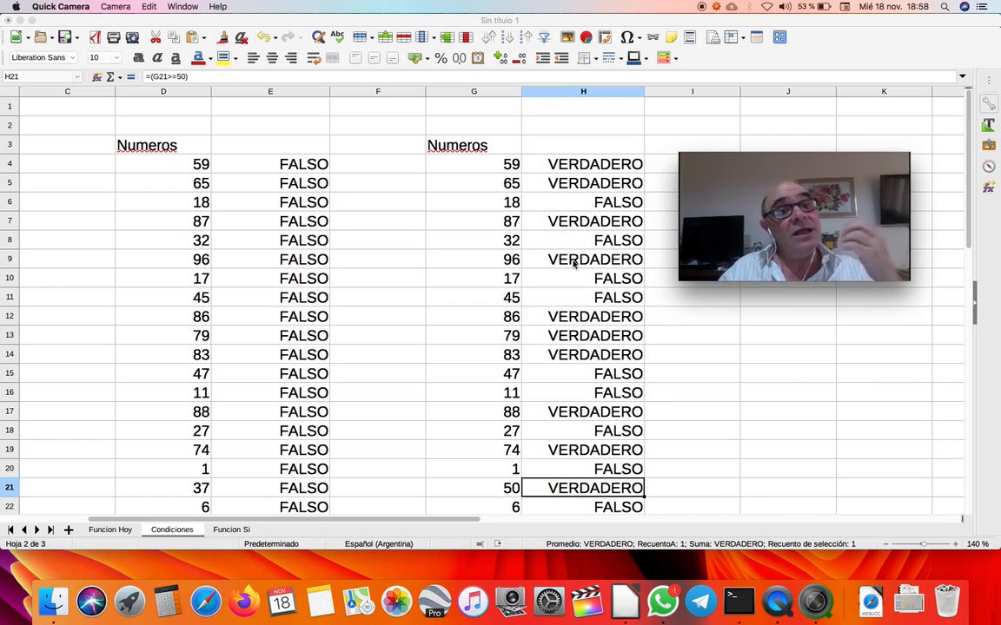
Step: Copy the Numeros list in G3:G35 of the Condiciones sheet to cell D2 of the Funcion Si sheet
{"action": "left_click", "coordinate": [231, 530]}
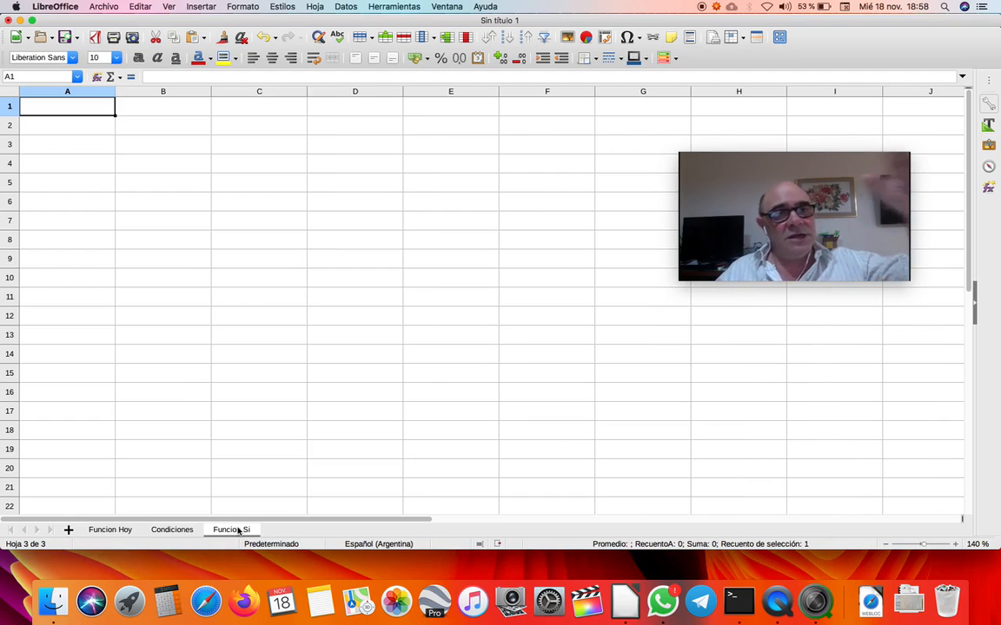
{"action": "left_click", "coordinate": [172, 528]}
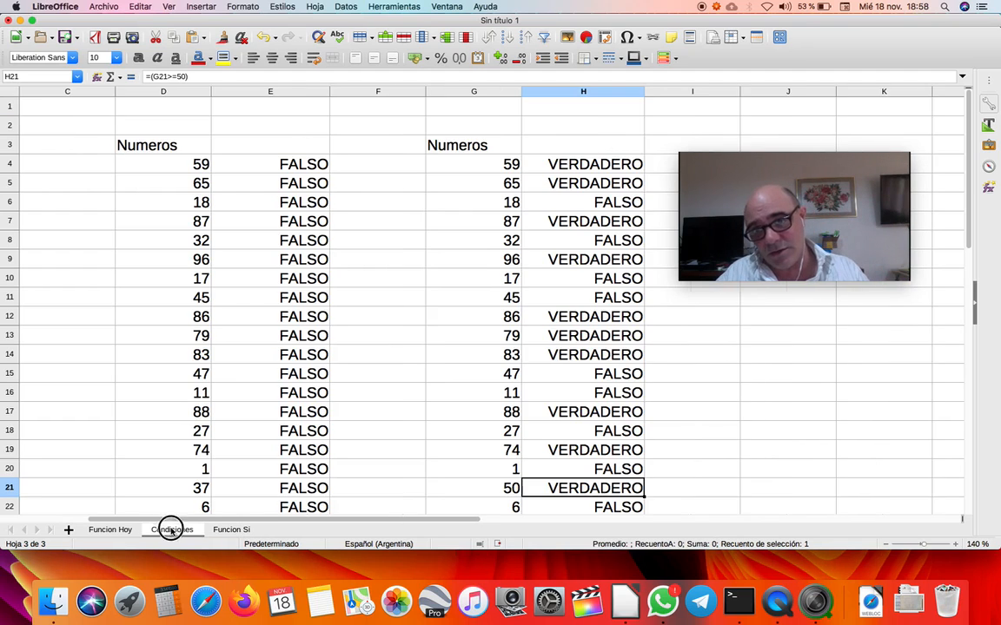
{"action": "left_click_drag", "start_coordinate": [470, 152], "coordinate": [484, 373]}
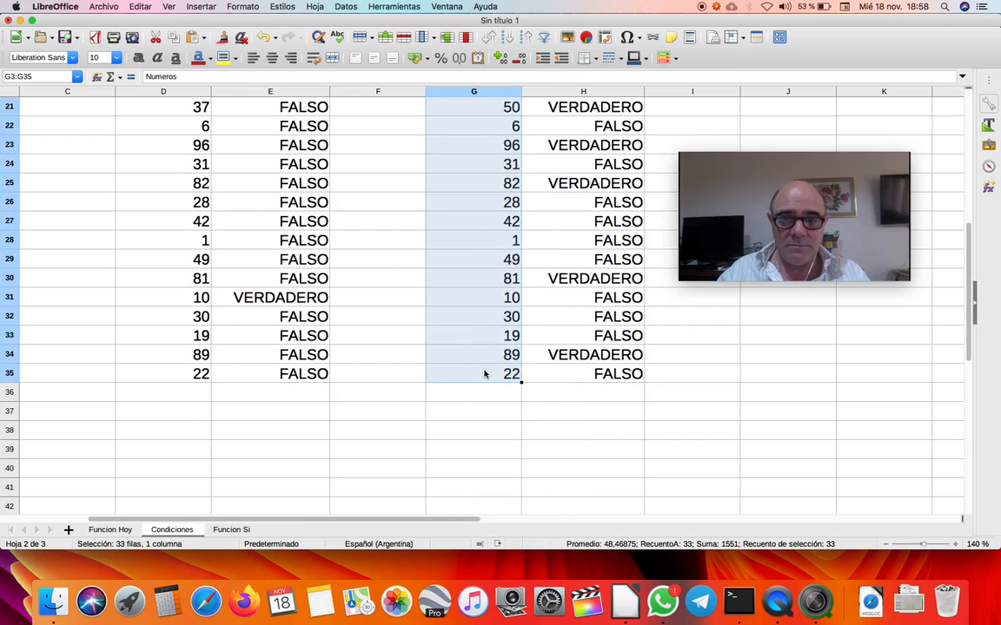
{"action": "key", "text": "super+c"}
{"action": "left_click", "coordinate": [244, 529]}
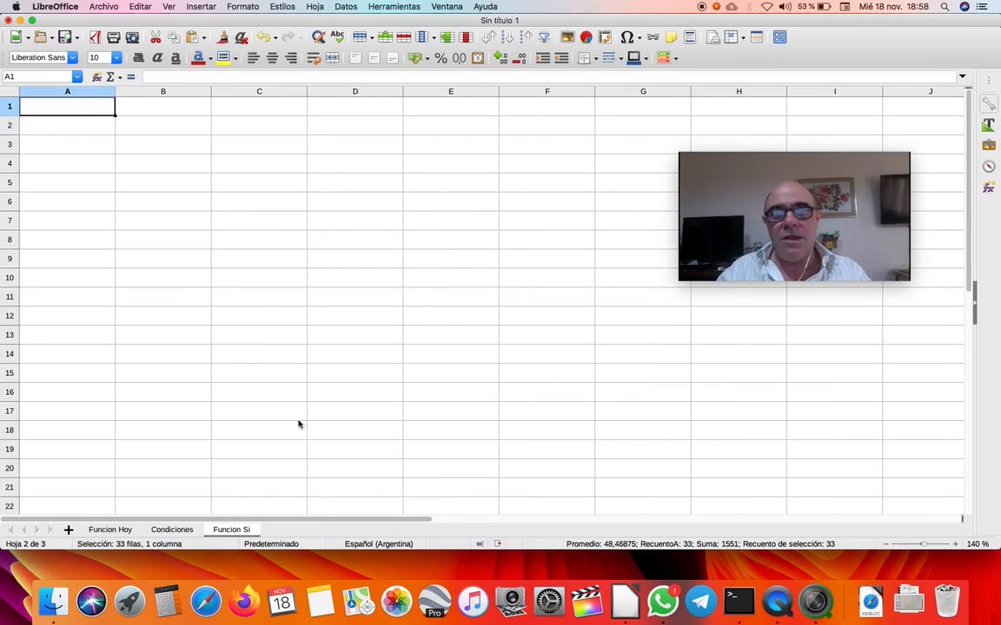
{"action": "left_click", "coordinate": [357, 125]}
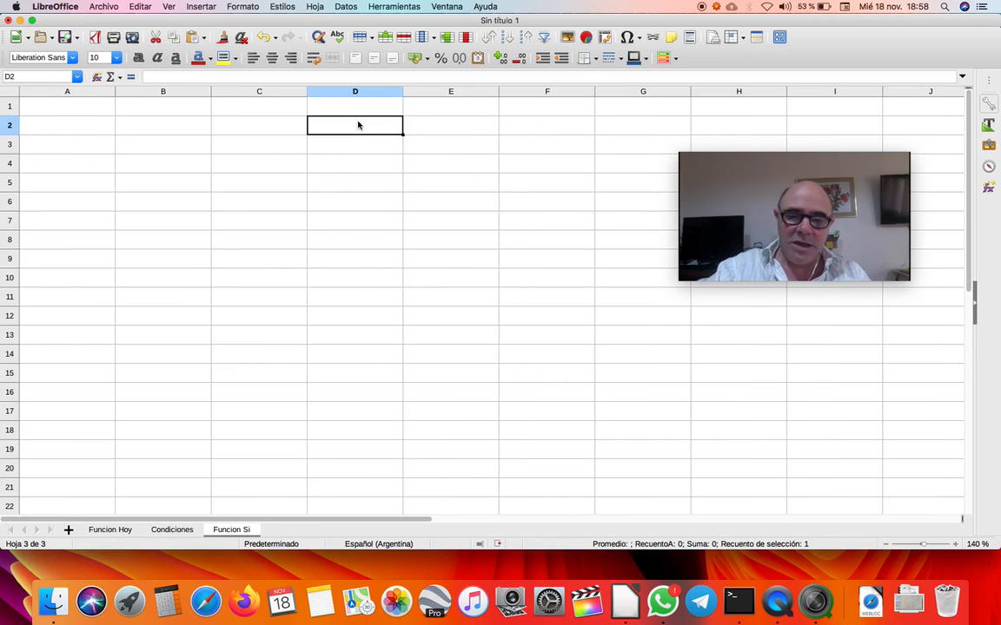
{"action": "key", "text": "super+v"}
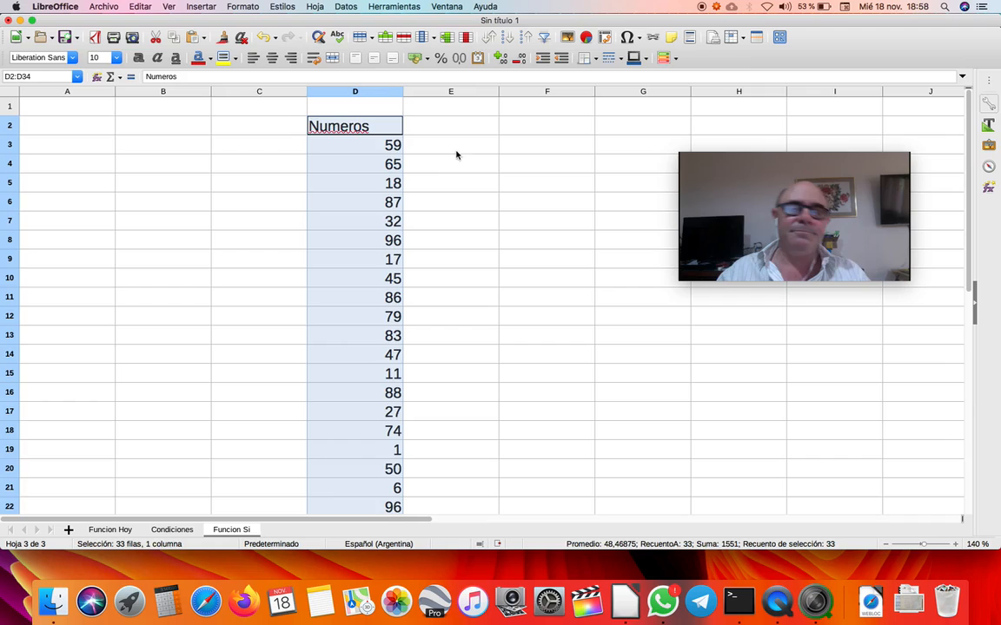
Step: Start a SI function in cell E3 with the function wizard, finding it by searching for "si"
{"action": "left_click", "coordinate": [458, 149]}
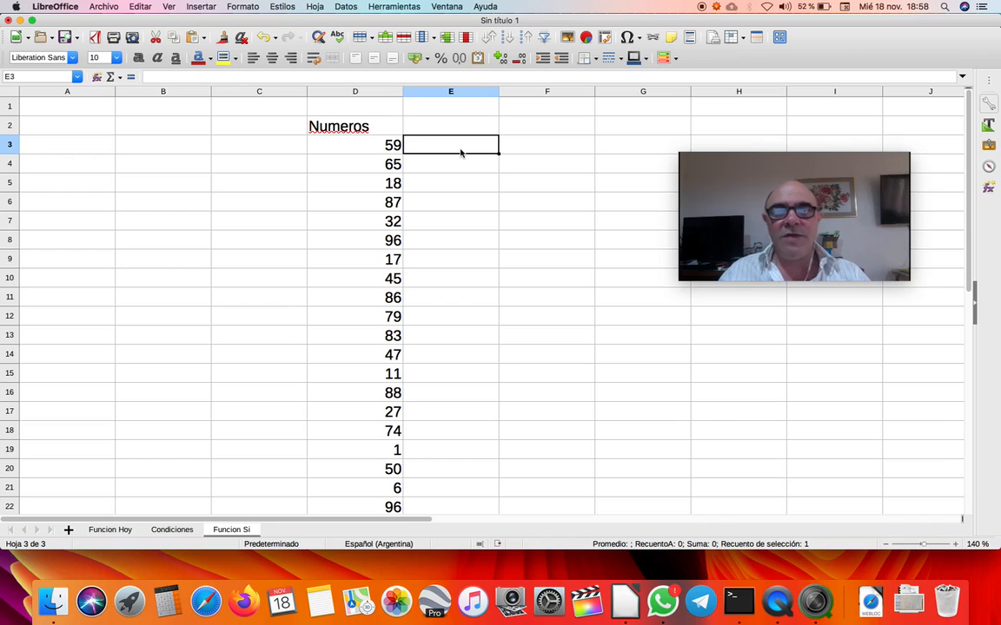
{"action": "left_click", "coordinate": [94, 76]}
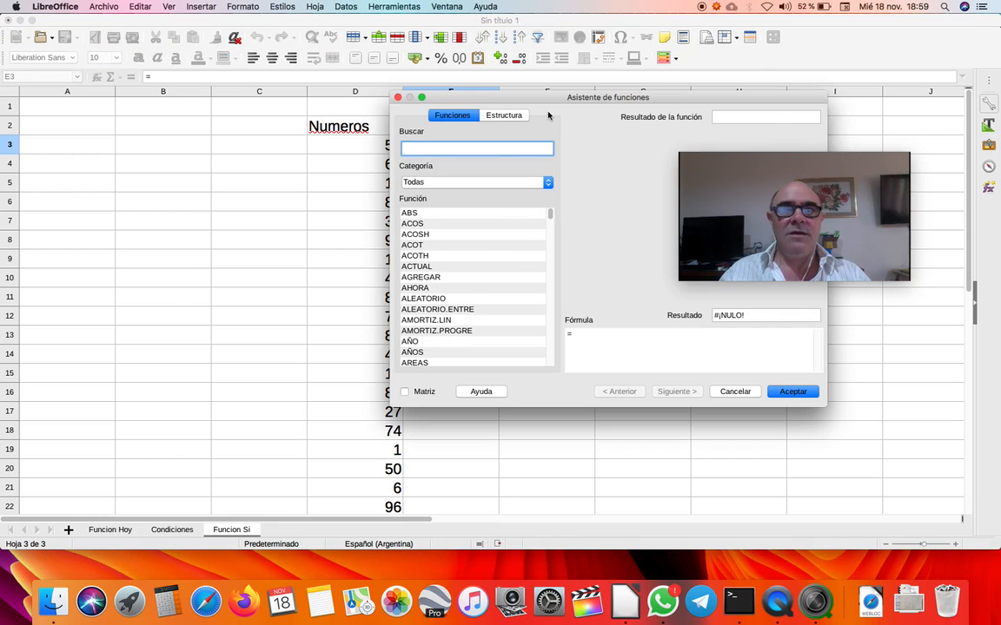
{"action": "left_click_drag", "start_coordinate": [564, 98], "coordinate": [438, 162]}
{"action": "left_click", "coordinate": [292, 211]}
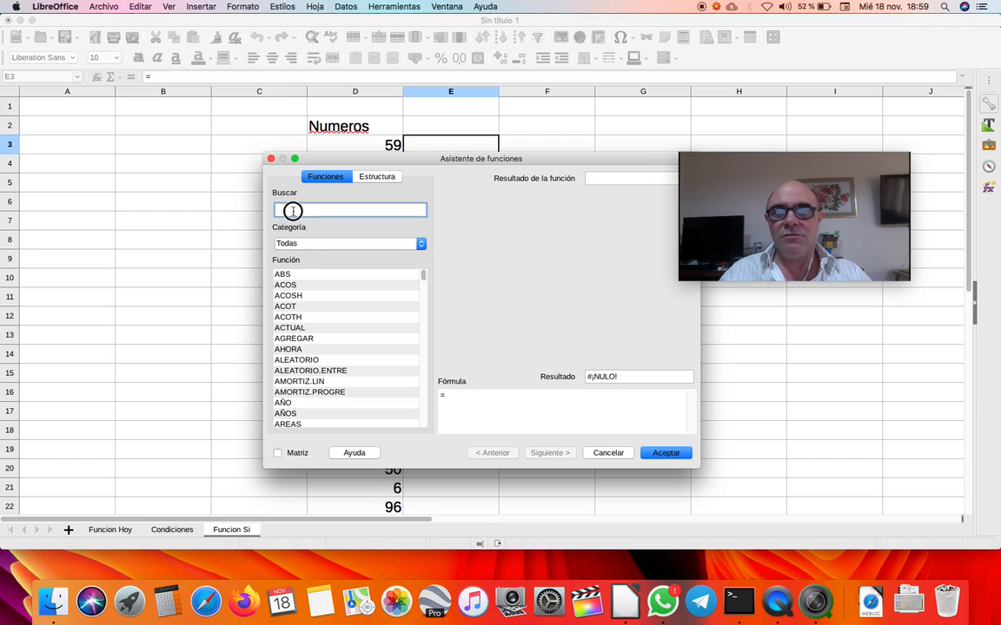
{"action": "type", "text": "si"}
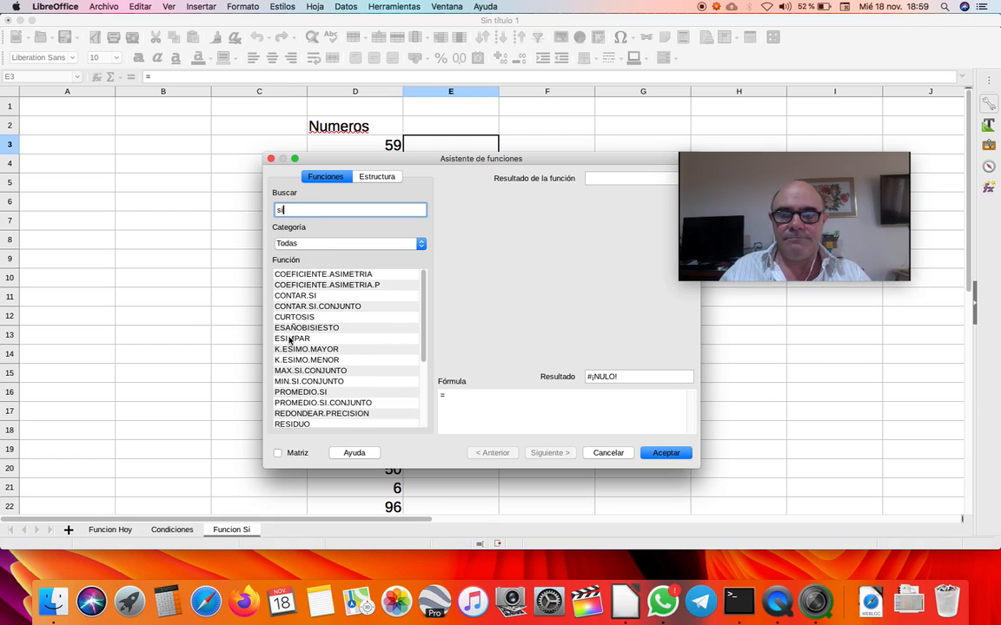
{"action": "scroll", "coordinate": [330, 322], "scroll_direction": "down", "scroll_amount": 3}
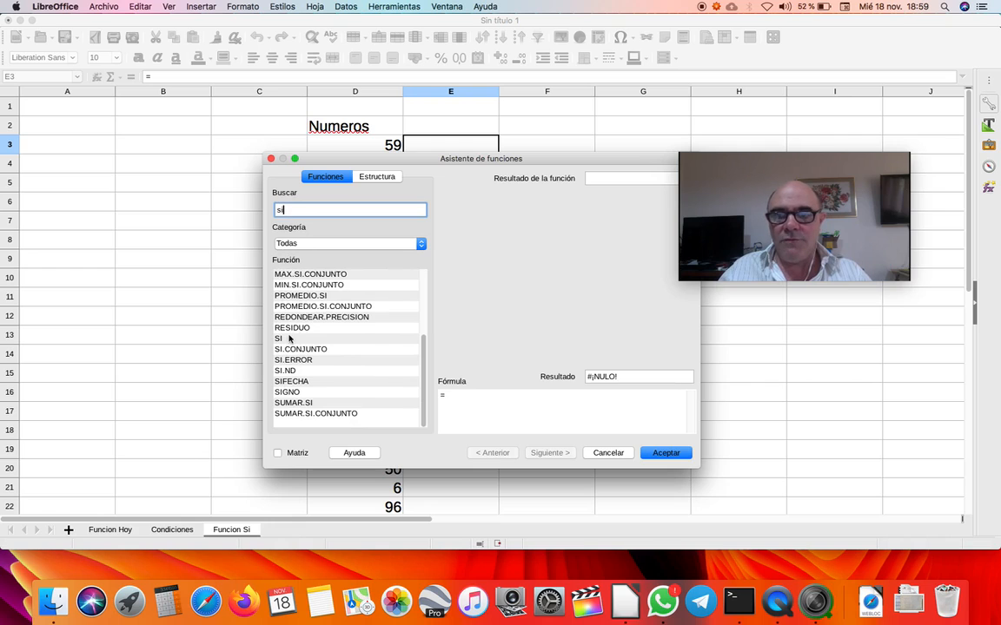
{"action": "left_click", "coordinate": [285, 338]}
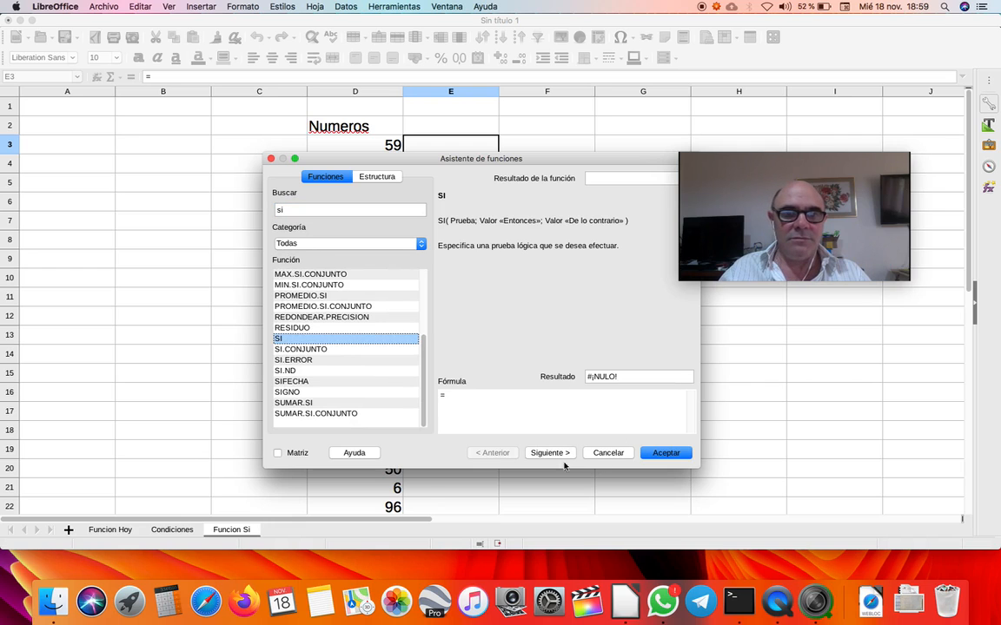
{"action": "left_click_drag", "start_coordinate": [825, 232], "coordinate": [568, 308]}
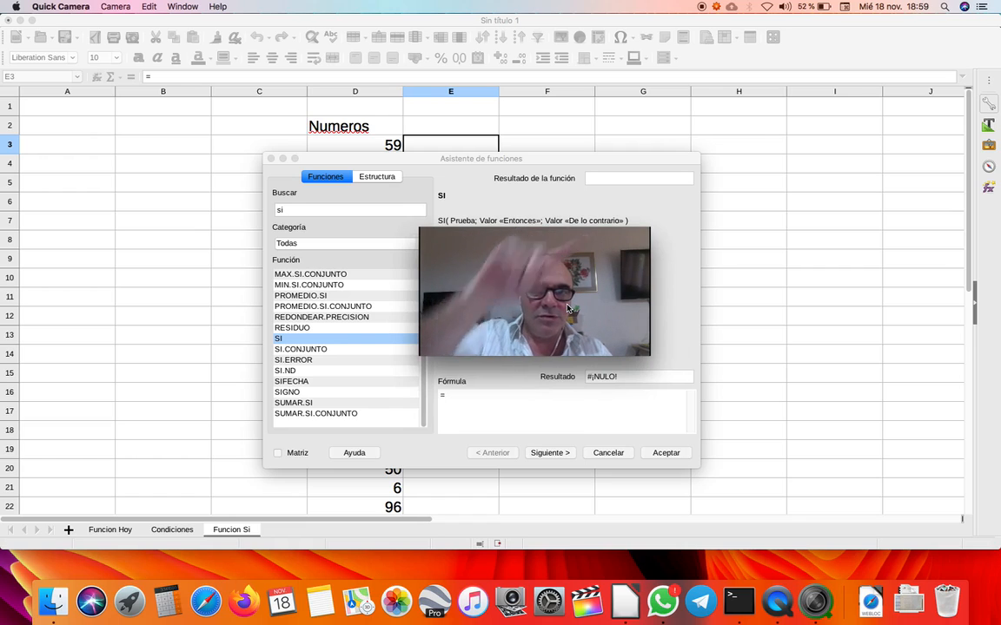
{"action": "mouse_move", "coordinate": [639, 283]}
{"action": "left_mouse_down"}
{"action": "mouse_move", "coordinate": [647, 350]}
{"action": "mouse_move", "coordinate": [643, 287]}
{"action": "left_mouse_up"}
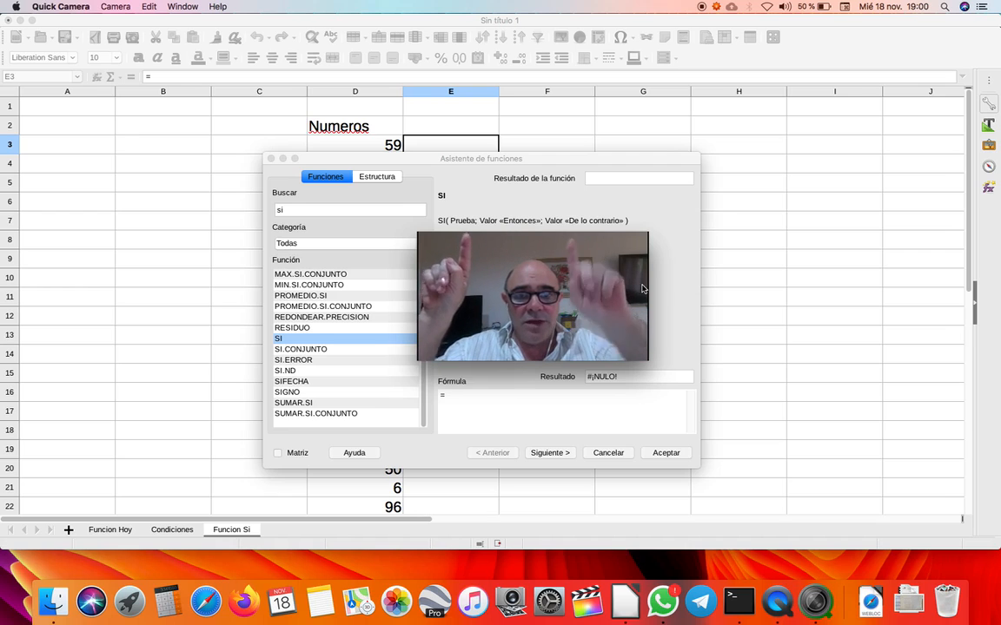
{"action": "left_click_drag", "start_coordinate": [643, 288], "coordinate": [1000, 227]}
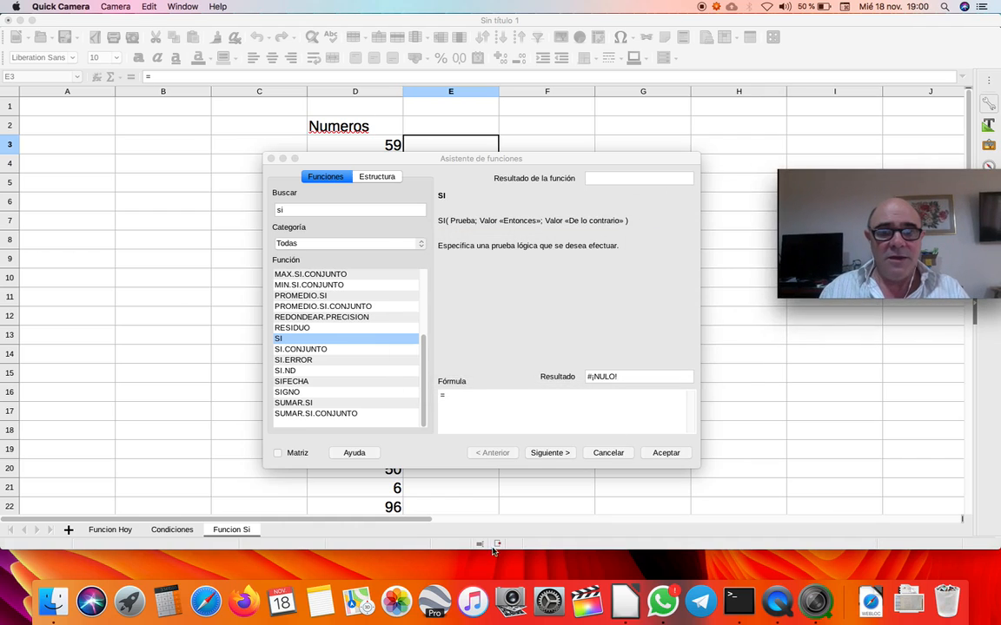
{"action": "left_click", "coordinate": [540, 455]}
Step: Set the SI function's test to D3>25 and its "Entonces" value to Grande
{"action": "left_click_drag", "start_coordinate": [473, 160], "coordinate": [395, 209]}
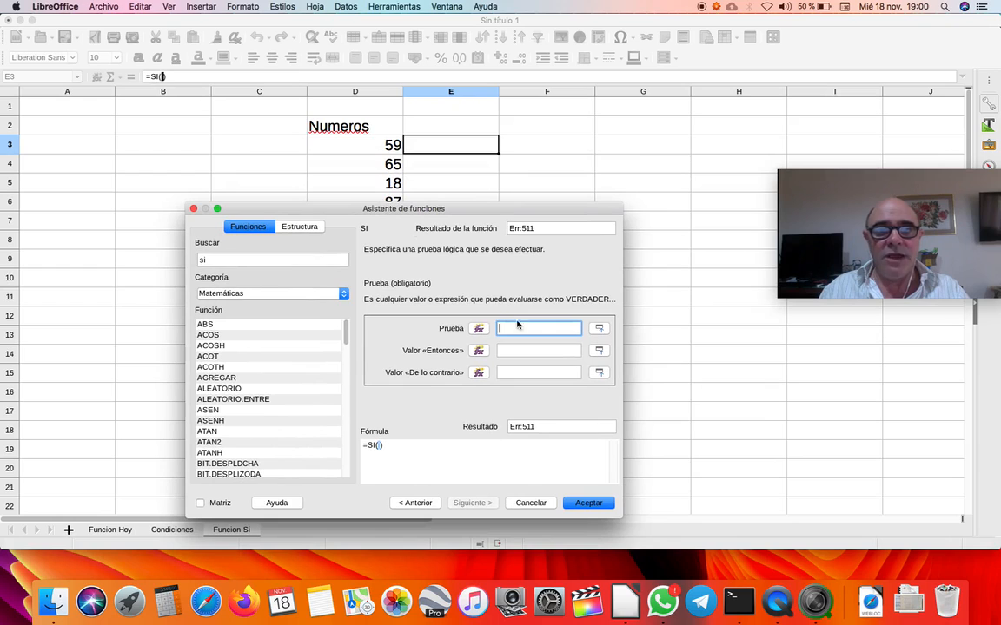
{"action": "left_click", "coordinate": [369, 149]}
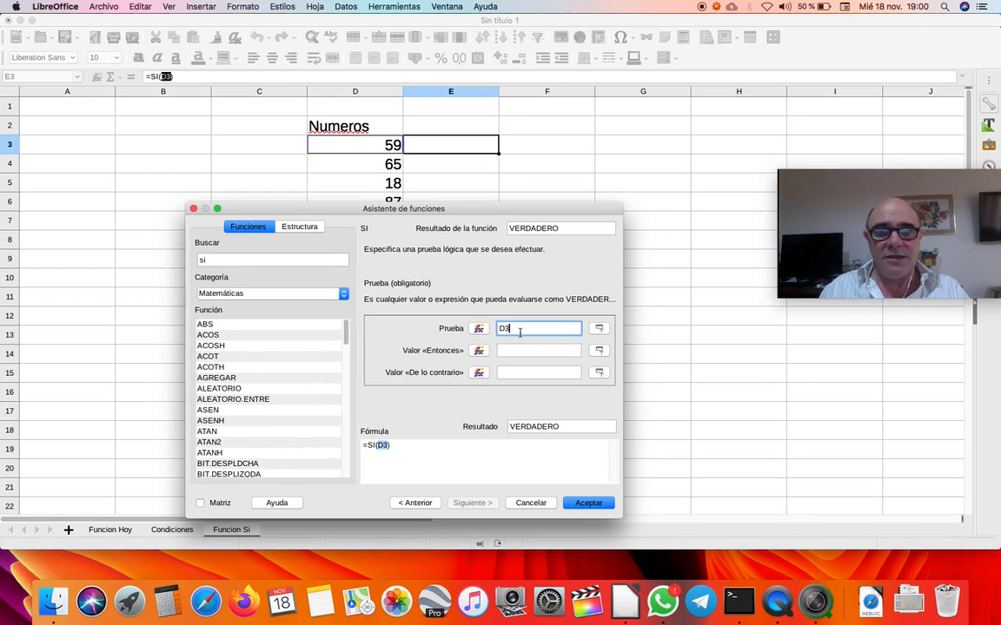
{"action": "type", "text": ">"}
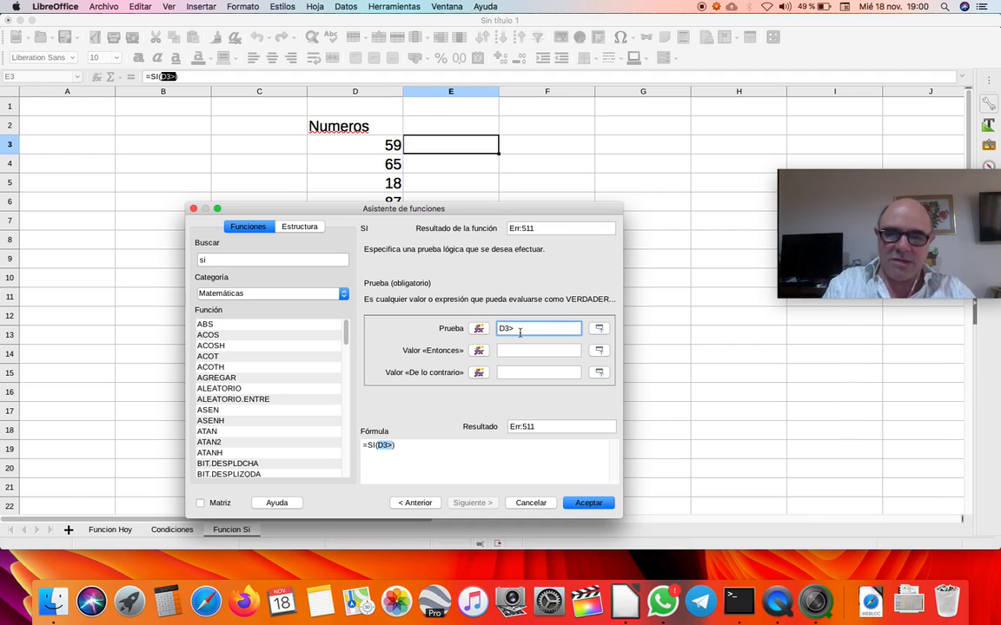
{"action": "type", "text": "25"}
{"action": "left_click", "coordinate": [510, 351]}
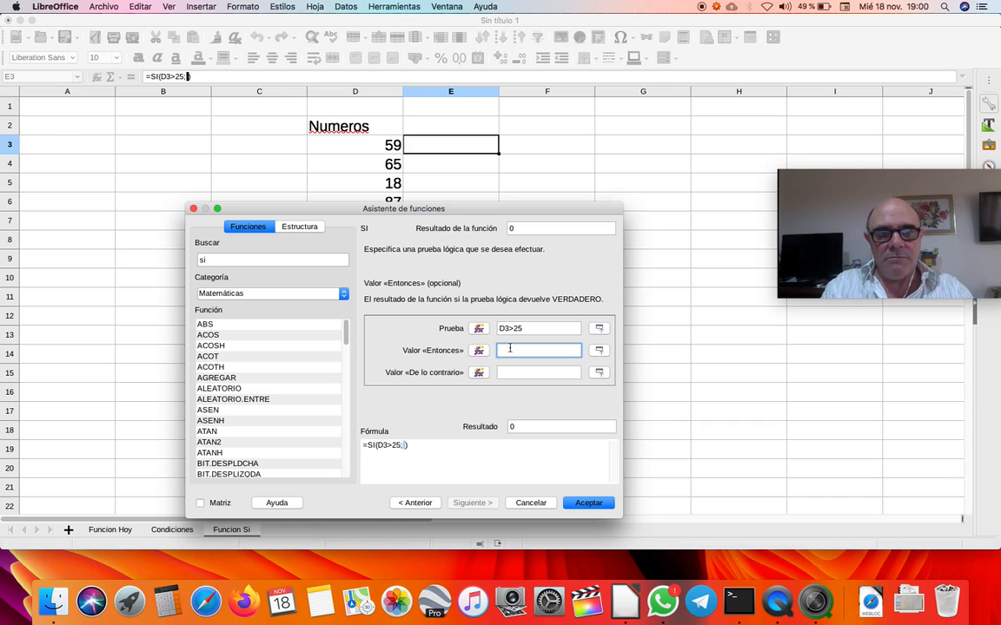
{"action": "type", "text": "Grande"}
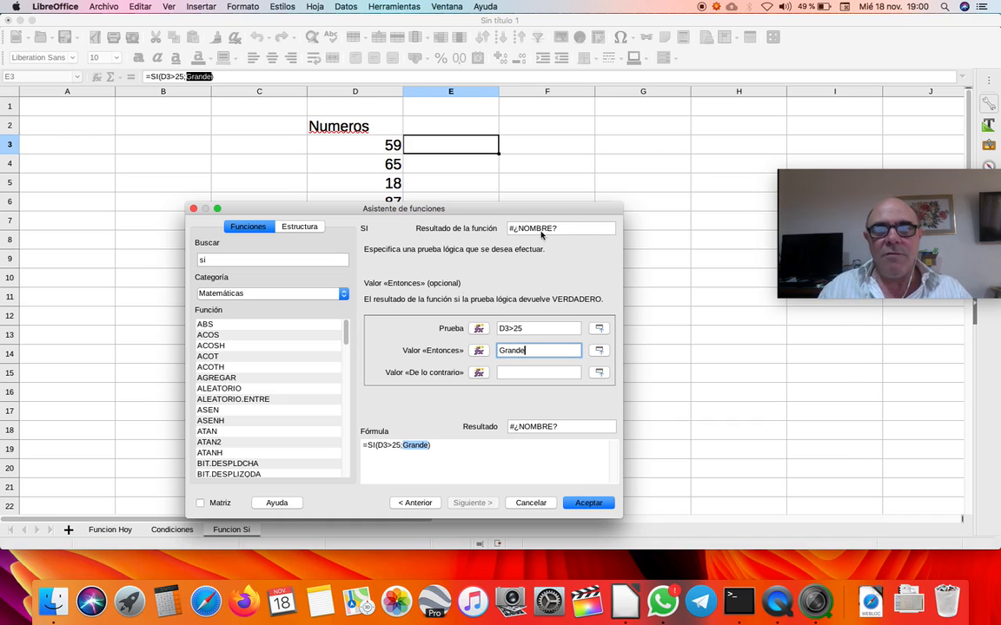
Step: Change the SI function's test to D3>18
{"action": "left_click", "coordinate": [527, 330]}
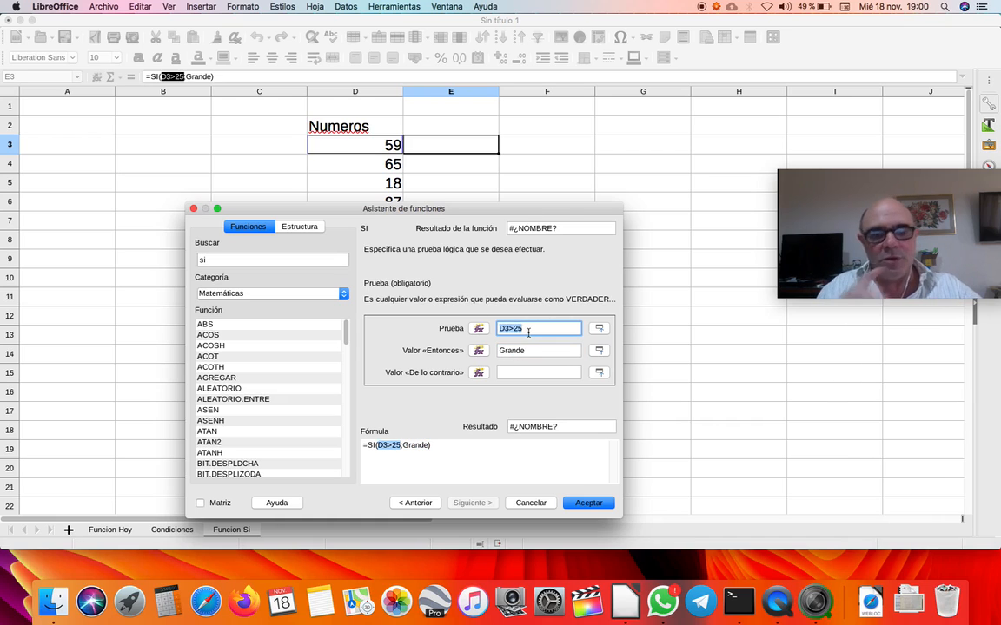
{"action": "left_click", "coordinate": [527, 330]}
{"action": "key", "text": "BackSpace"}
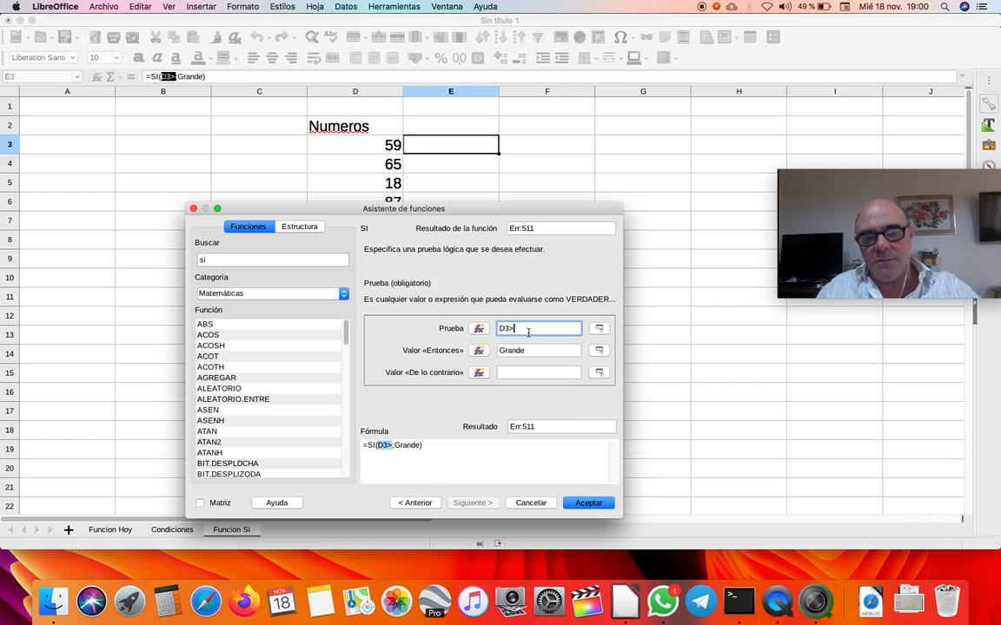
{"action": "key", "text": "BackSpace"}
{"action": "type", "text": "1"}
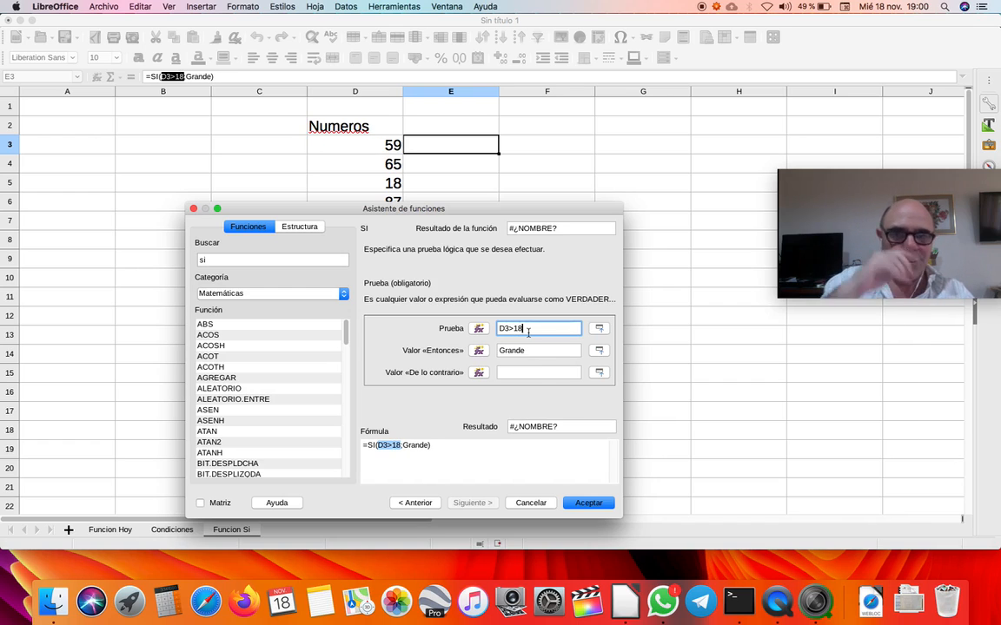
{"action": "type", "text": "8"}
Step: Replace the "Entonces" value of the SI function with Adulto
{"action": "left_click", "coordinate": [534, 351]}
{"action": "key", "text": "BackSpace"}
{"action": "key", "text": "BackSpace"}
{"action": "key", "text": "BackSpace"}
{"action": "key", "text": "BackSpace"}
{"action": "key", "text": "BackSpace"}
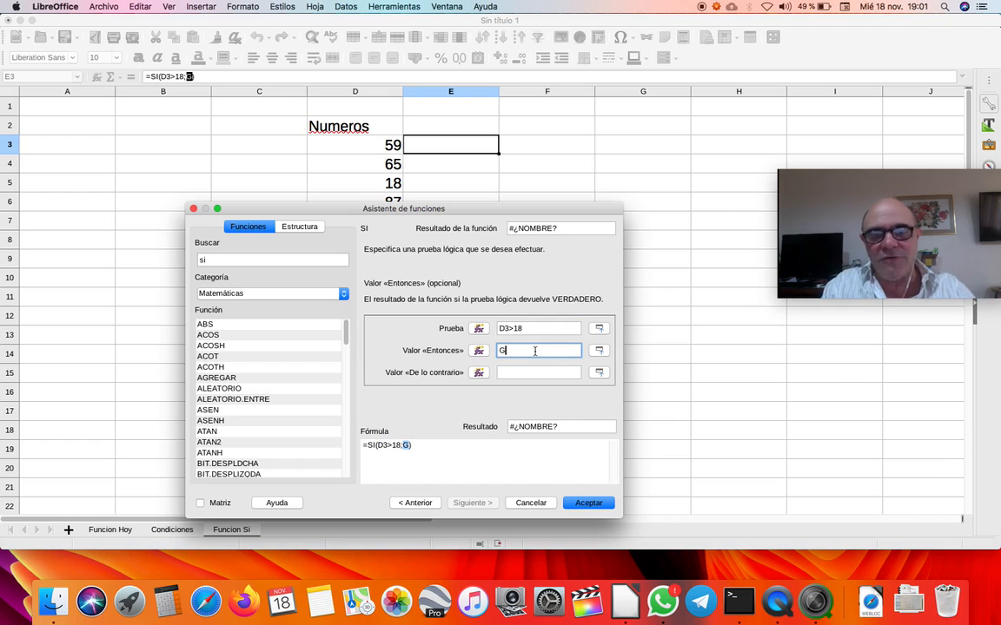
{"action": "key", "text": "BackSpace"}
{"action": "type", "text": "Adulto"}
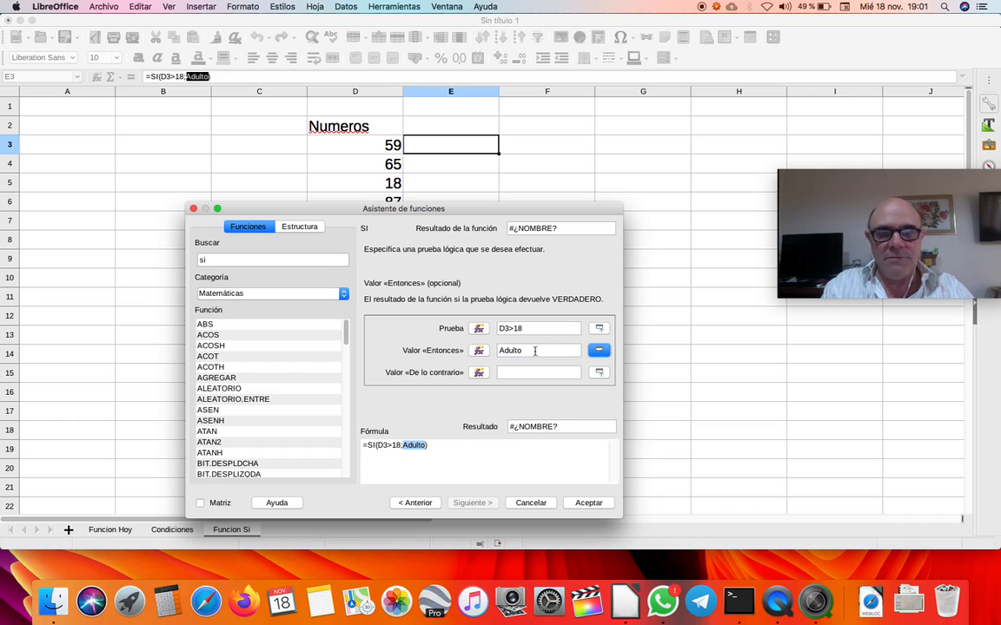
Step: Set the "De lo contrario" value to Menor and accept the SI formula for cell E3
{"action": "key", "text": "Tab"}
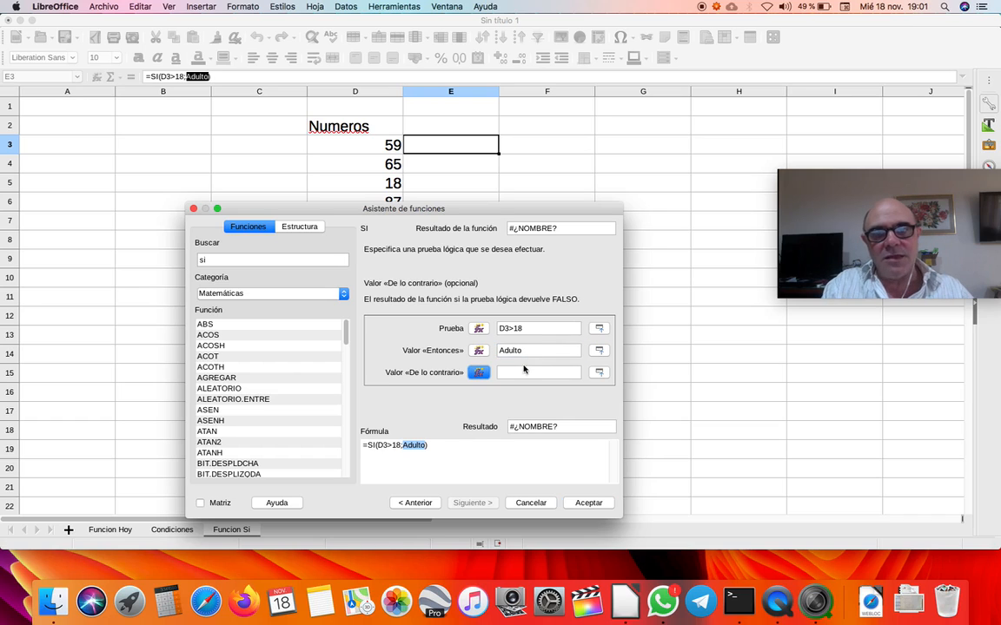
{"action": "left_click", "coordinate": [517, 372]}
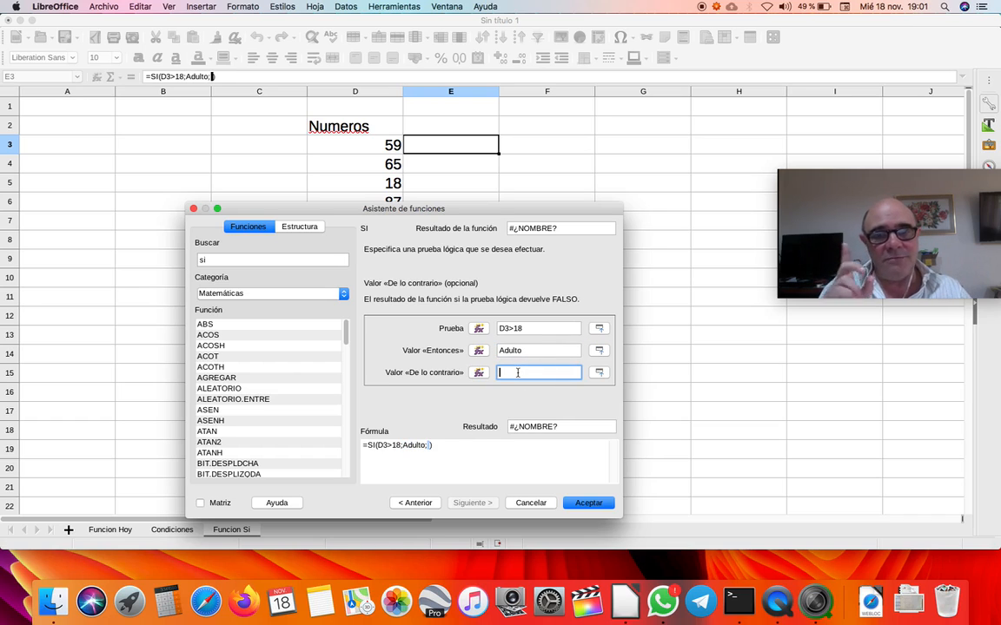
{"action": "type", "text": "Menor"}
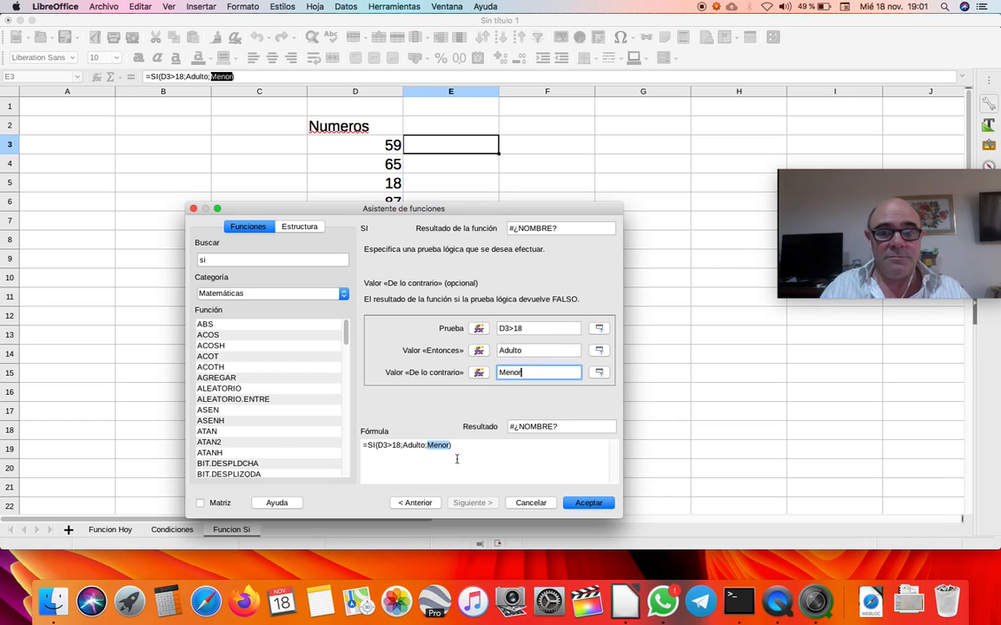
{"action": "left_click", "coordinate": [587, 504]}
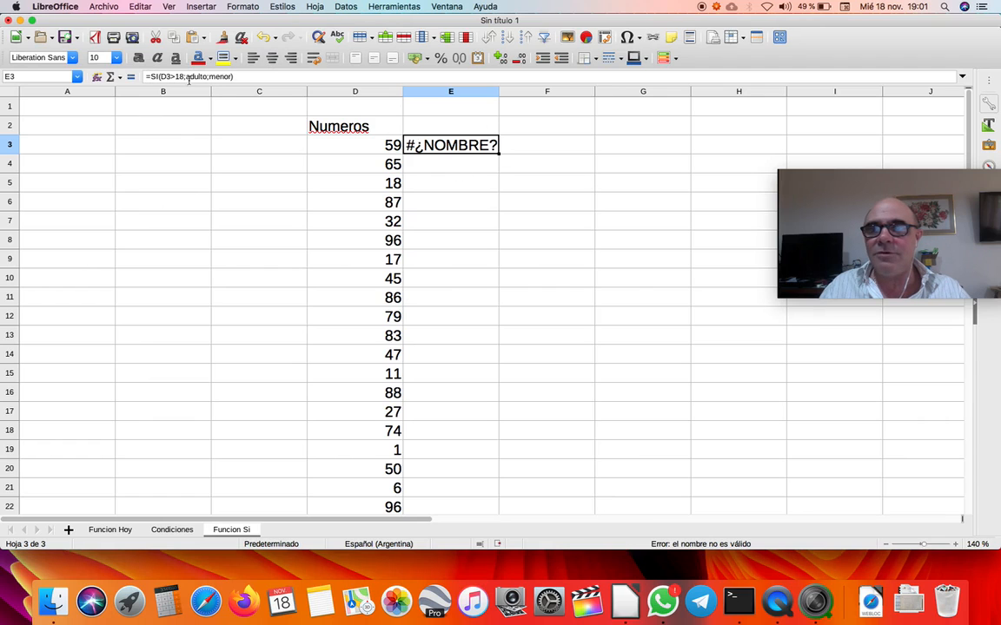
Step: Enclose the "Entonces" value adulto and the "De lo contrario" value menor of cell E3's SI function in quotation marks and accept the formula
{"action": "left_click", "coordinate": [95, 77]}
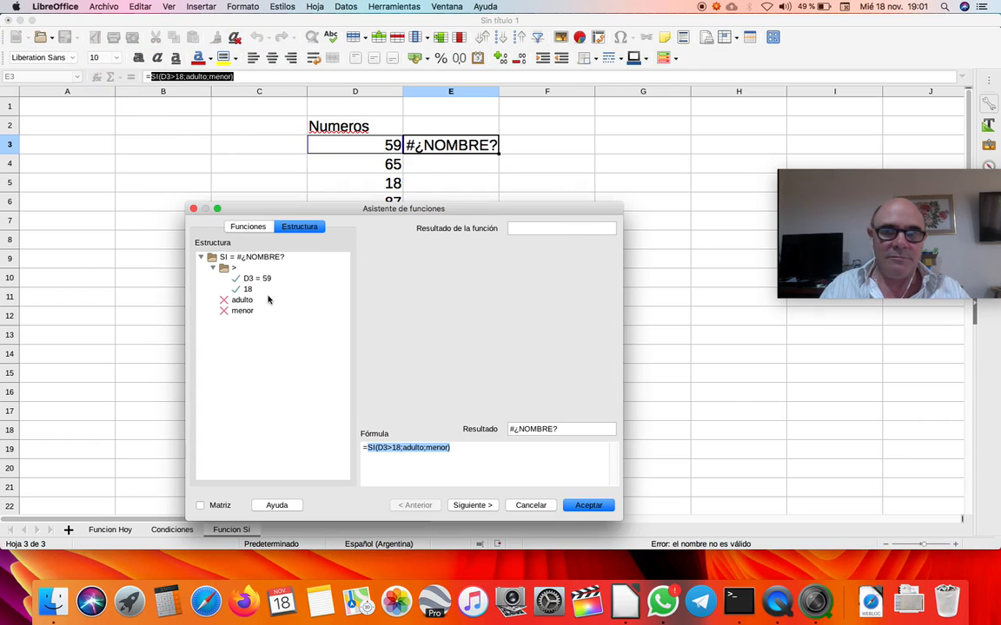
{"action": "left_click", "coordinate": [234, 256]}
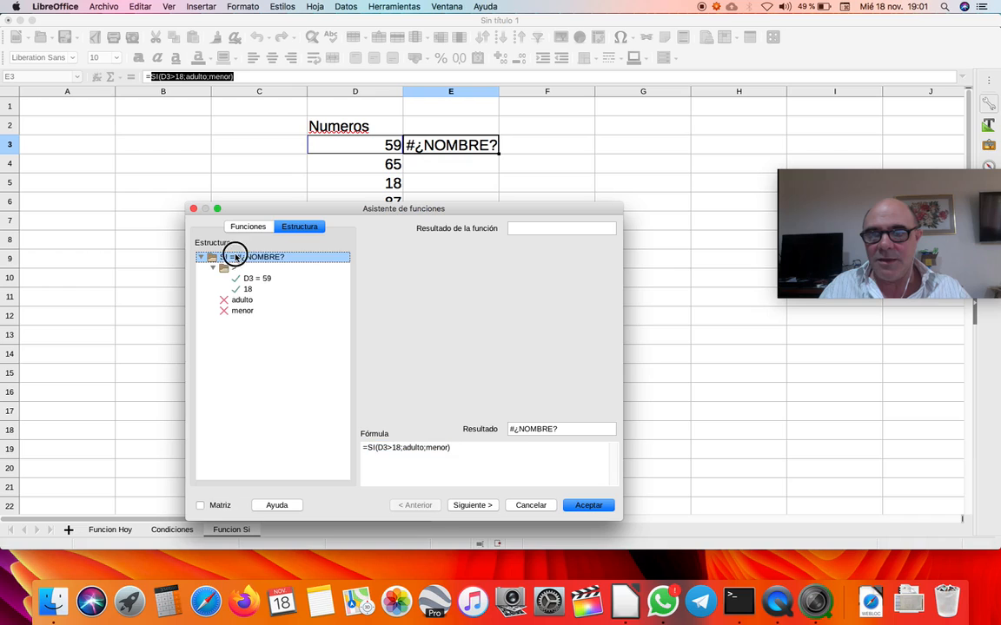
{"action": "left_click", "coordinate": [223, 275]}
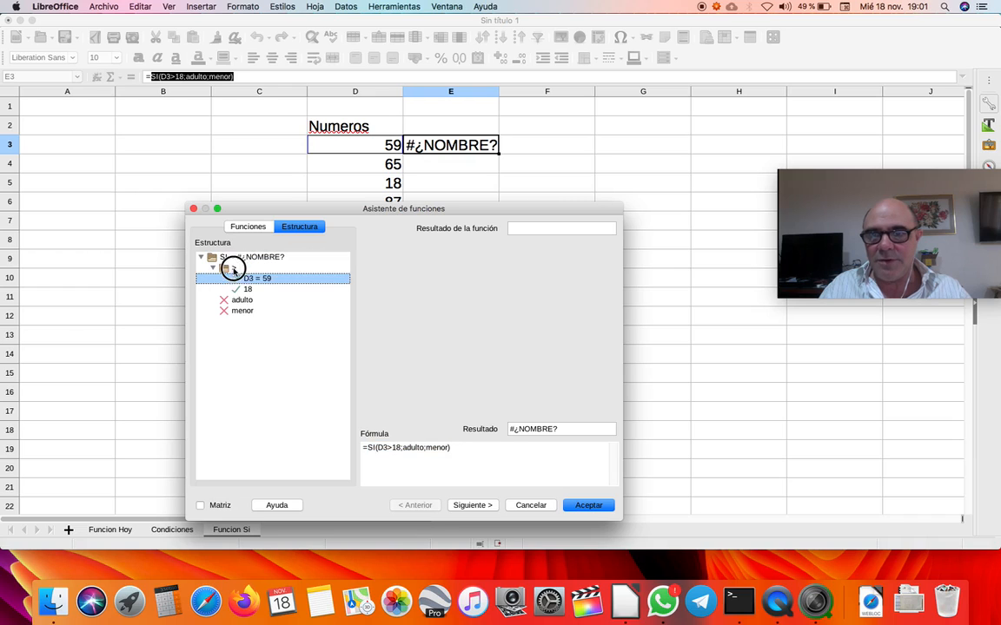
{"action": "left_click", "coordinate": [236, 301]}
{"action": "left_click", "coordinate": [212, 259]}
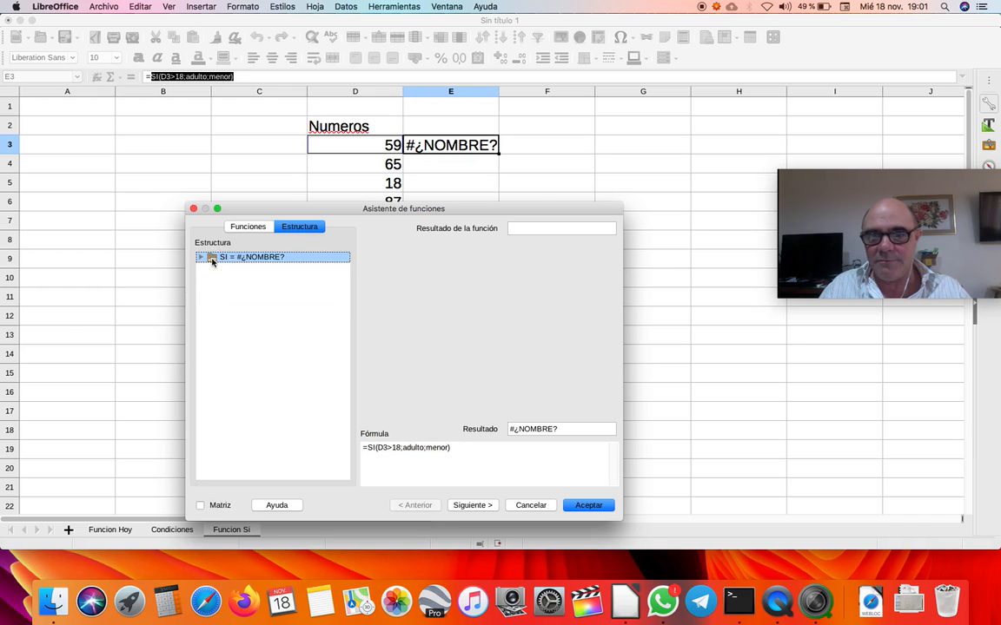
{"action": "left_click", "coordinate": [415, 449]}
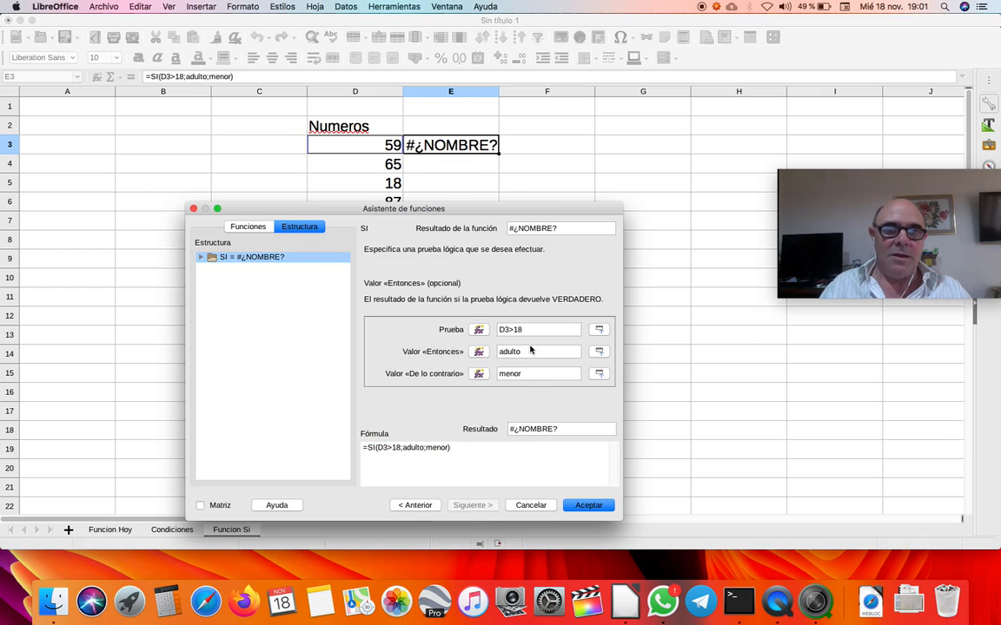
{"action": "left_click", "coordinate": [527, 352]}
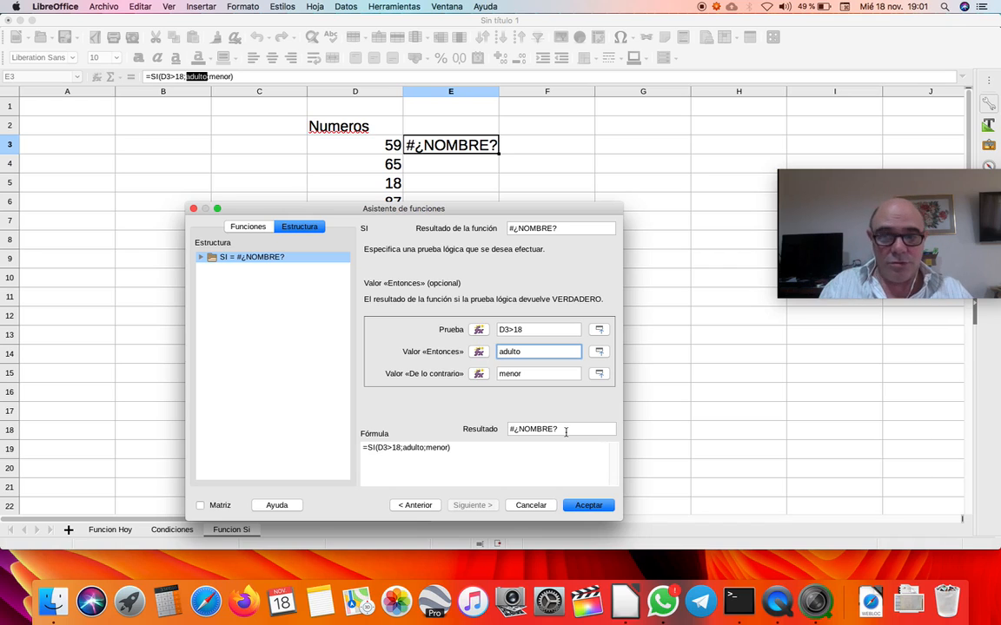
{"action": "type", "text": "\""}
{"action": "type", "text": "\""}
{"action": "key", "text": "Tab"}
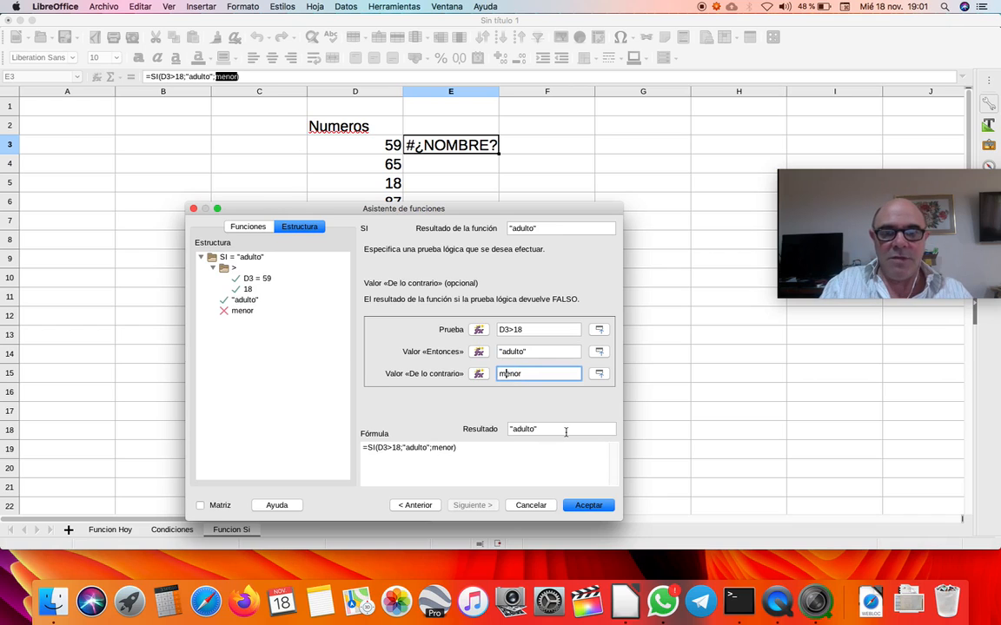
{"action": "type", "text": "\""}
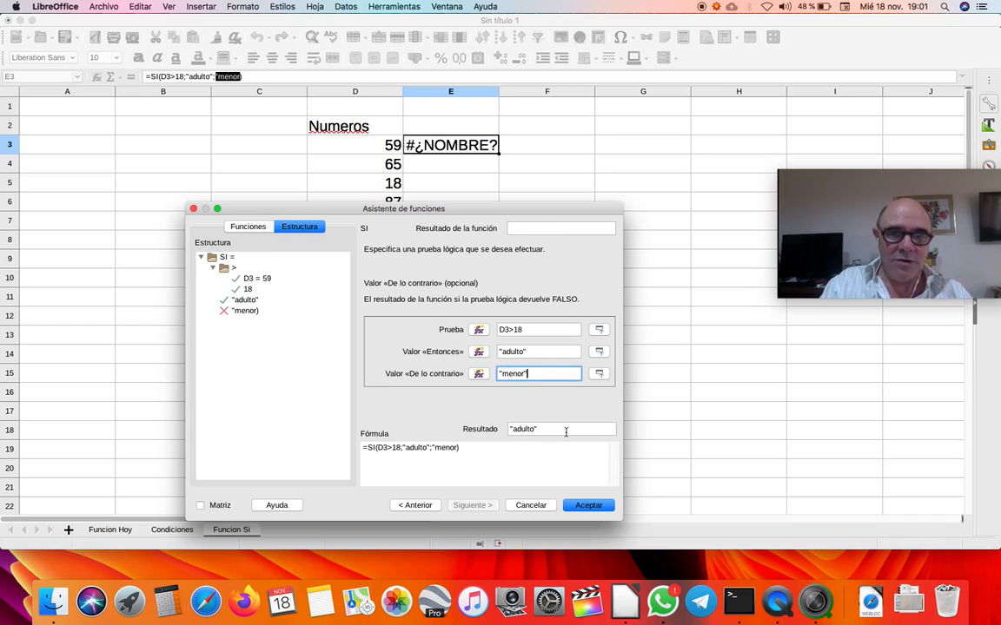
{"action": "left_click", "coordinate": [584, 505]}
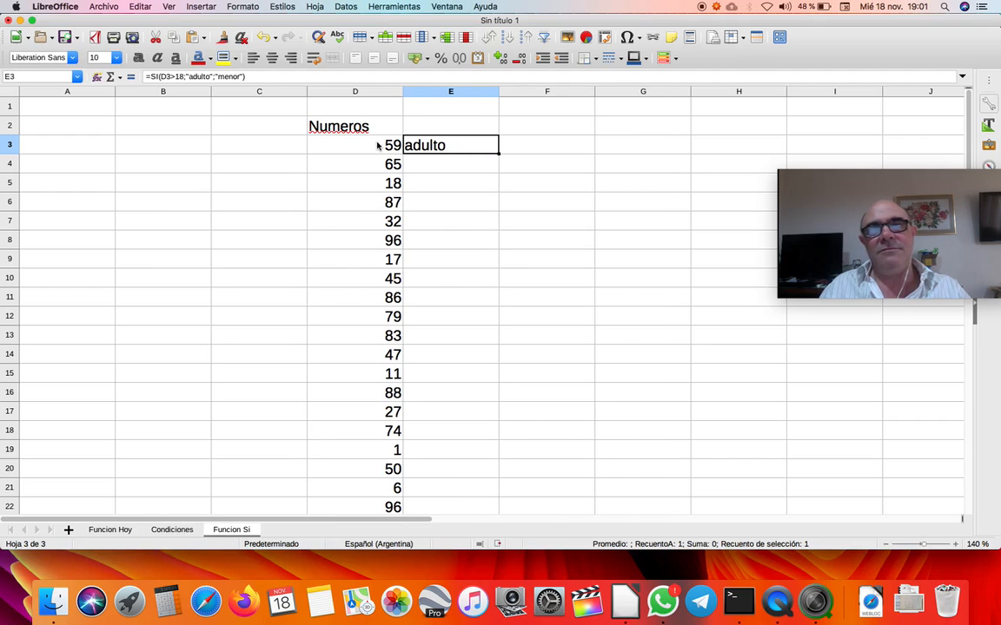
Step: Review the SI formula in cell E3 and fill it down column E through E34
{"action": "double_click", "coordinate": [452, 144]}
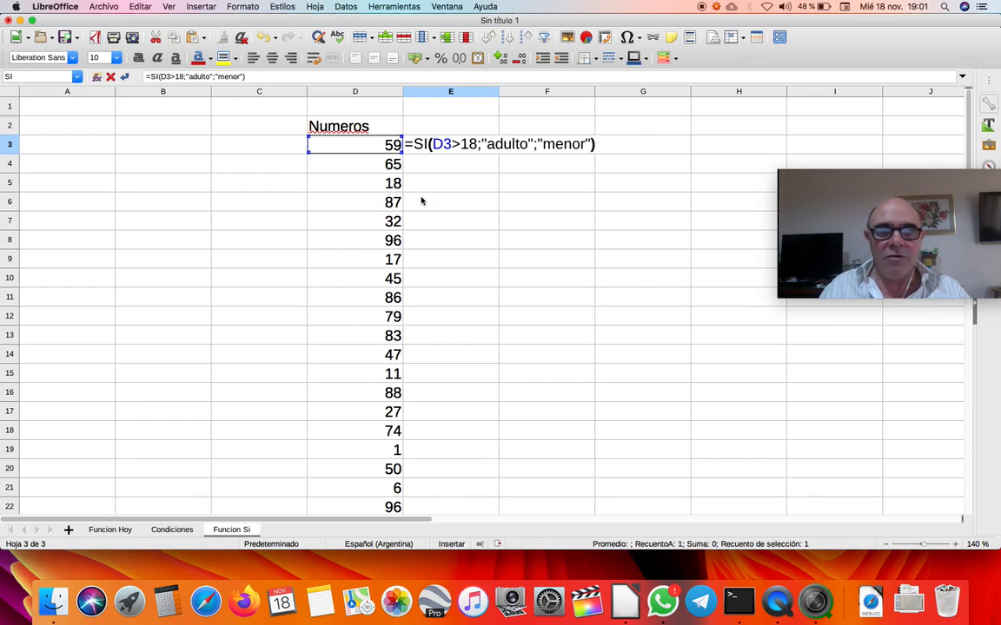
{"action": "left_click_drag", "start_coordinate": [857, 228], "coordinate": [462, 216]}
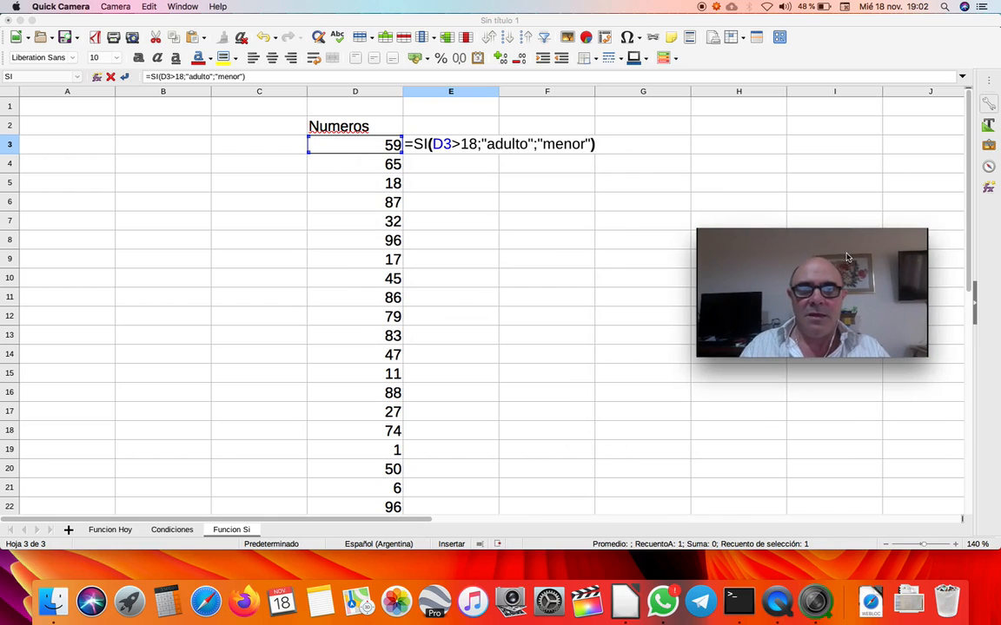
{"action": "left_click", "coordinate": [413, 147]}
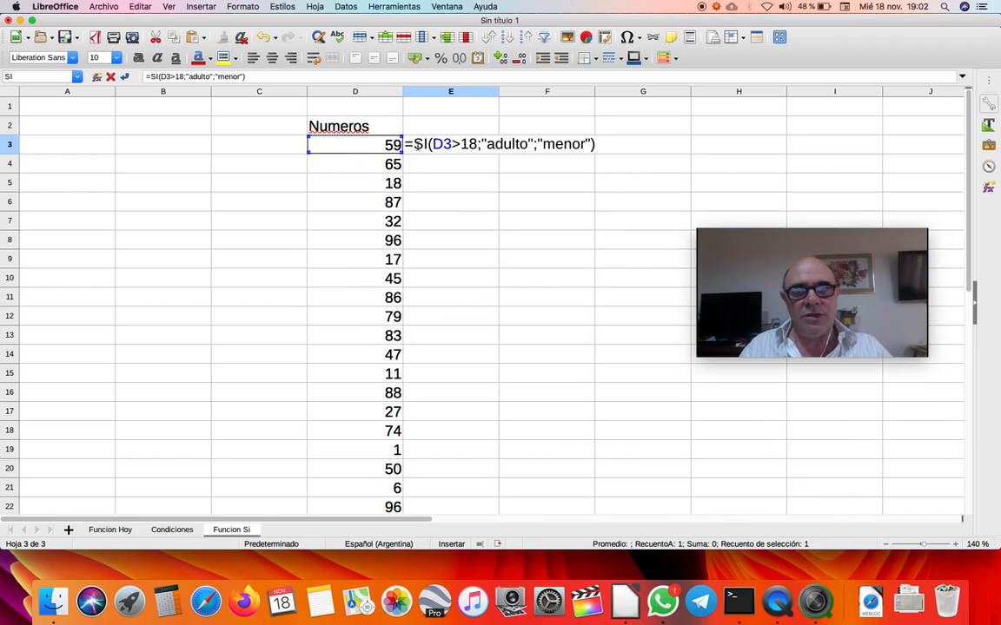
{"action": "key", "text": "Return"}
{"action": "left_click", "coordinate": [414, 146]}
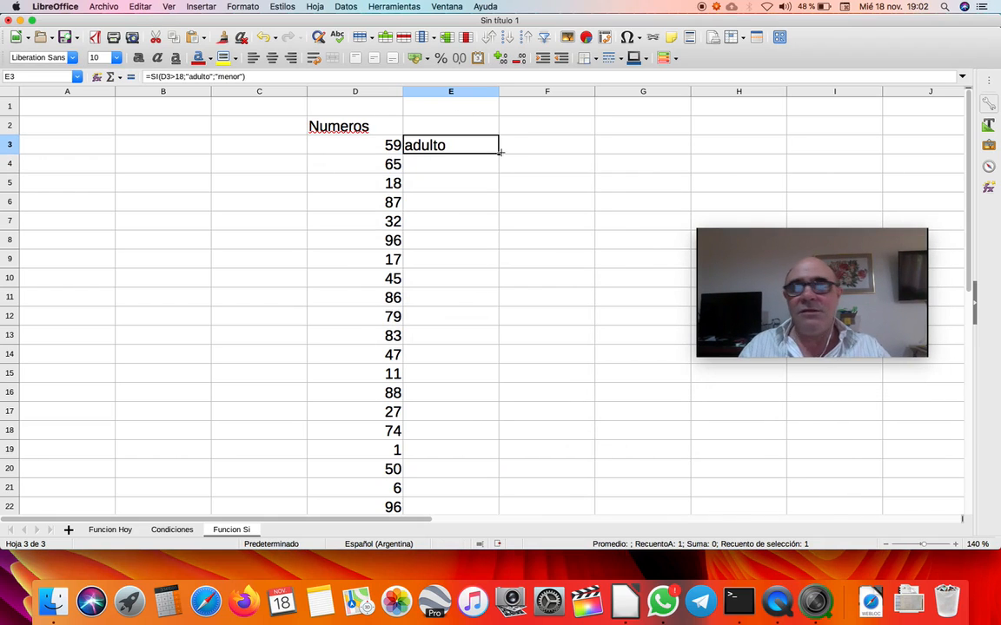
{"action": "left_click_drag", "start_coordinate": [498, 153], "coordinate": [479, 403]}
{"action": "scroll", "coordinate": [460, 279], "scroll_direction": "up", "scroll_amount": 6}
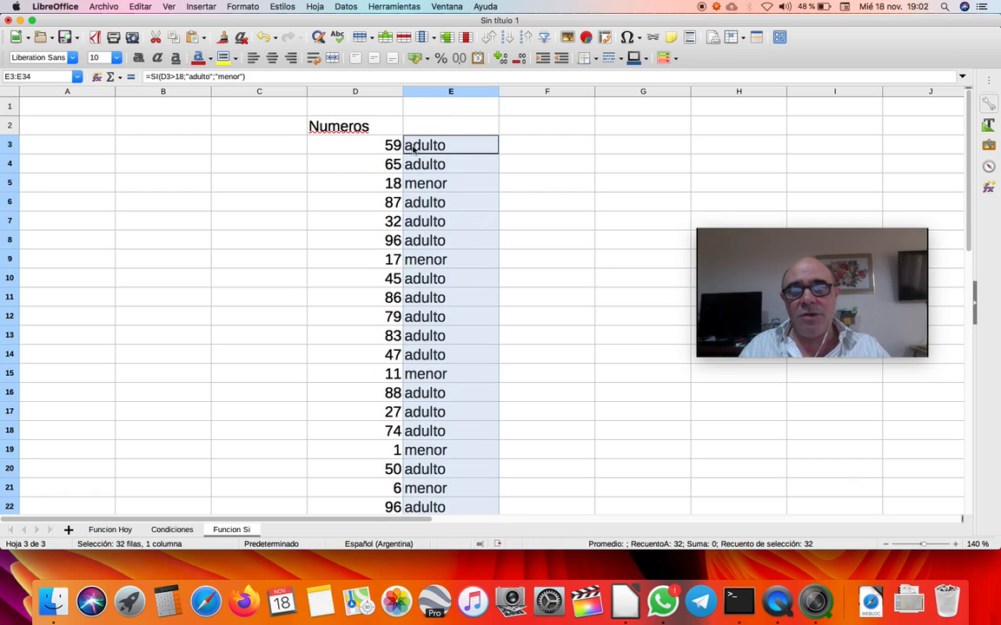
Step: Compare each number in column D with its label in column E, from row 3 down to row 34
{"action": "left_click", "coordinate": [414, 148]}
{"action": "key", "text": "Left"}
{"action": "key", "text": "Down"}
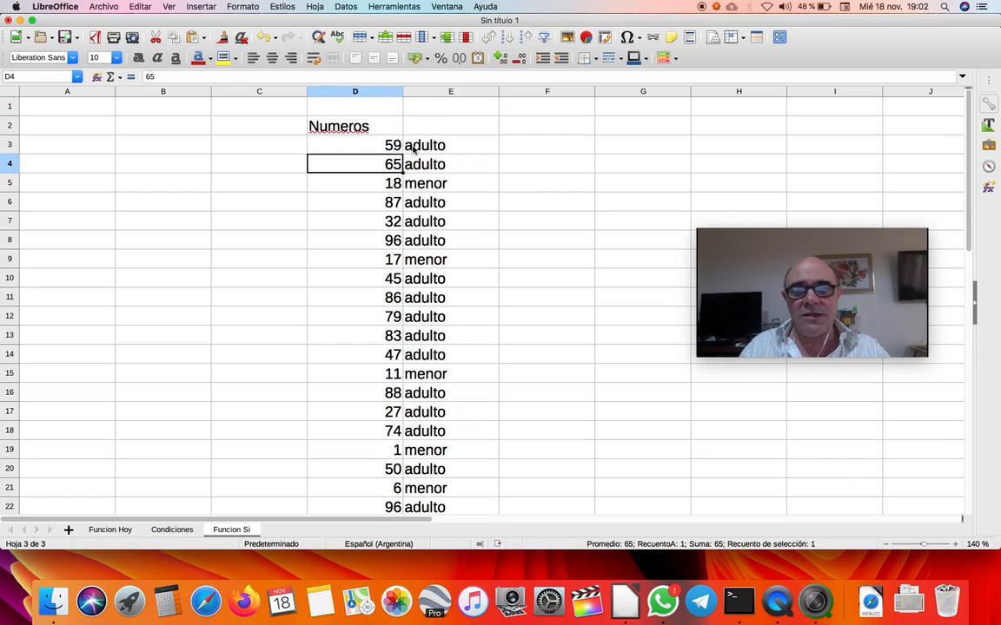
{"action": "key", "text": "Right"}
{"action": "key", "text": "Down"}
{"action": "key", "text": "Left"}
{"action": "key", "text": "Right"}
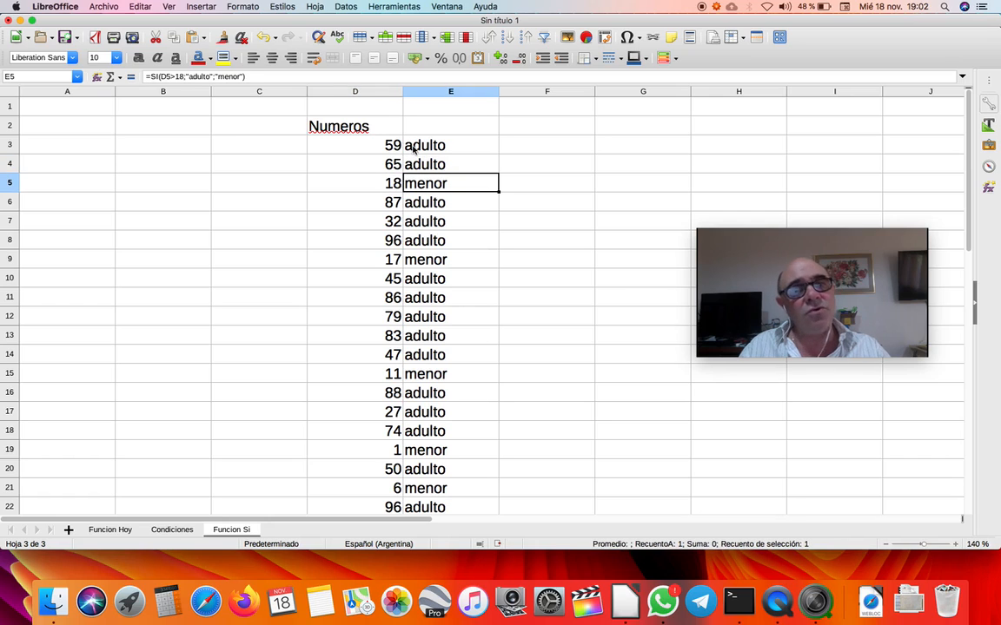
{"action": "key", "text": "Left"}
{"action": "key", "text": "Down"}
{"action": "key", "text": "Down"}
{"action": "key", "text": "Down"}
{"action": "key", "text": "Down"}
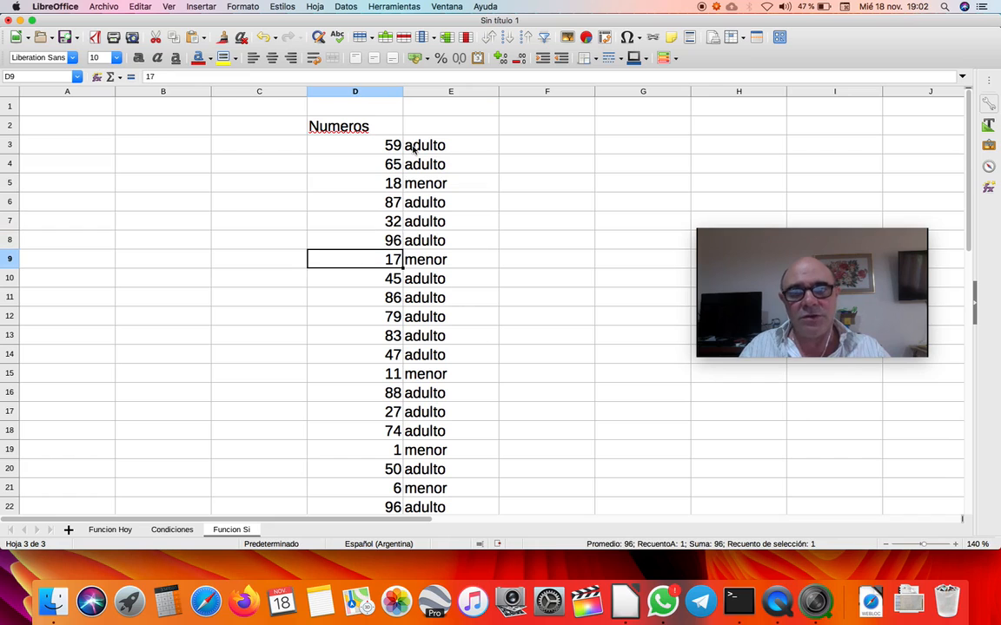
{"action": "key", "text": "Right"}
{"action": "key", "text": "Left"}
{"action": "key", "text": "Down"}
{"action": "key", "text": "Down"}
{"action": "key", "text": "Down"}
{"action": "key", "text": "Down"}
{"action": "key", "text": "Down"}
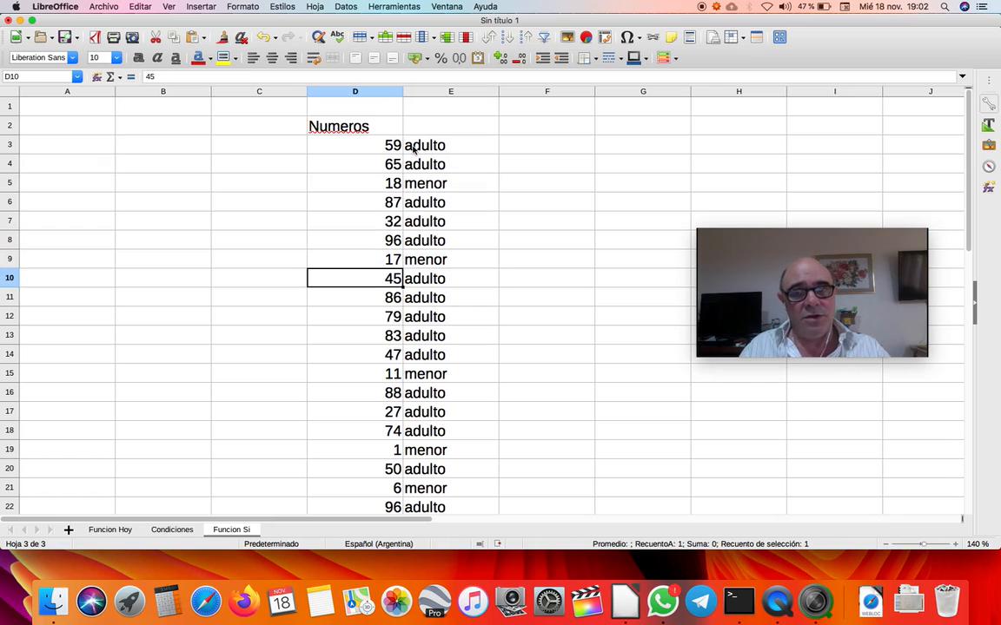
{"action": "key", "text": "Down"}
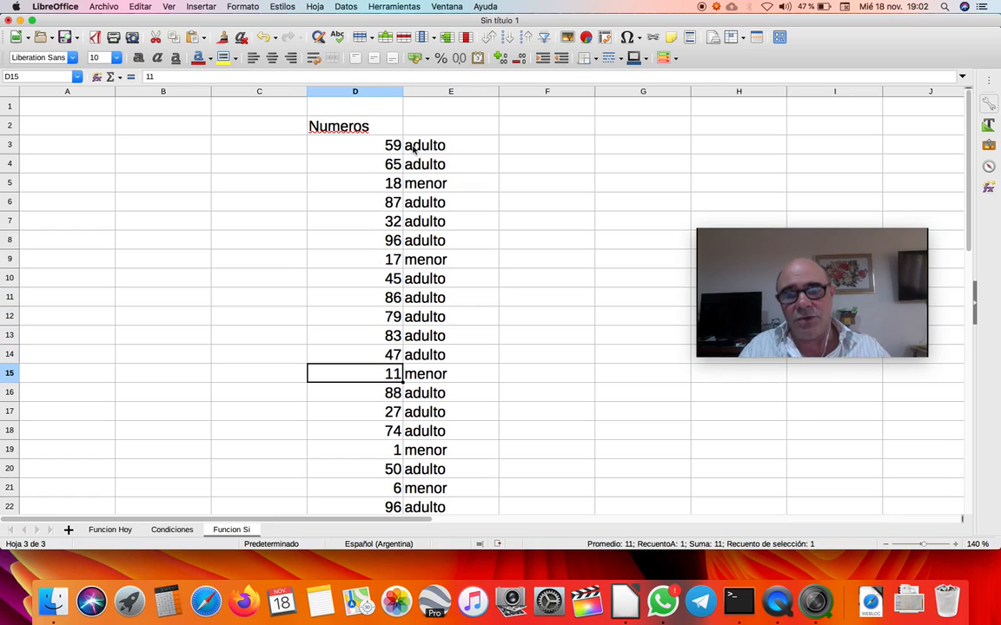
{"action": "key", "text": "Right"}
{"action": "key", "text": "Down"}
{"action": "key", "text": "Down"}
{"action": "key", "text": "Down"}
{"action": "key", "text": "Down"}
{"action": "key", "text": "Down"}
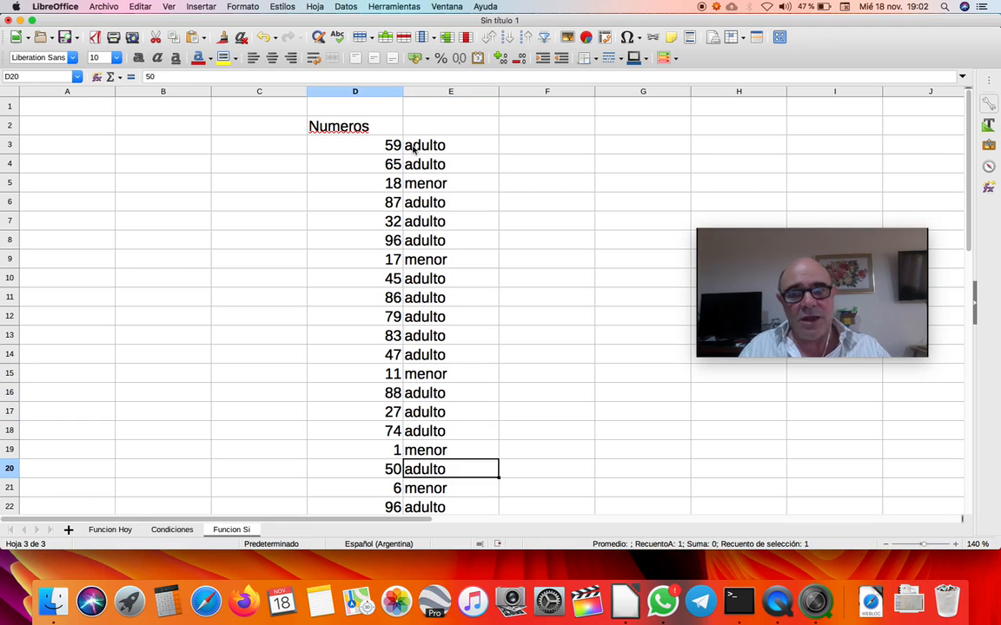
{"action": "key", "text": "Down"}
{"action": "key", "text": "Down"}
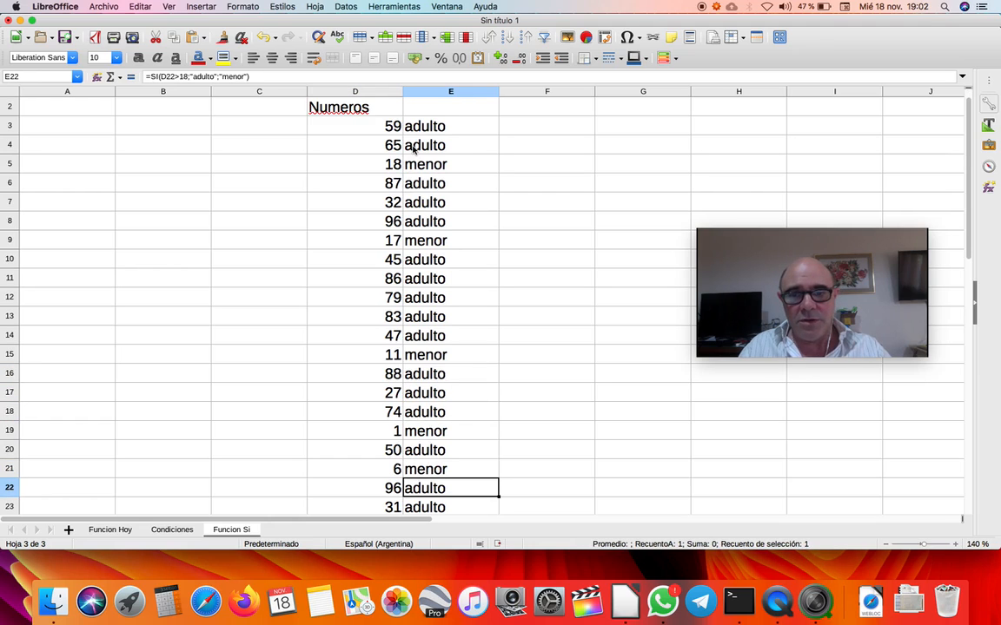
{"action": "key", "text": "Up"}
{"action": "key", "text": "Left"}
{"action": "key", "text": "Right"}
{"action": "key", "text": "Down"}
{"action": "key", "text": "Down"}
{"action": "key", "text": "Down"}
{"action": "key", "text": "Down"}
{"action": "key", "text": "Down"}
{"action": "key", "text": "Down"}
{"action": "key", "text": "Down"}
{"action": "key", "text": "Down"}
{"action": "key", "text": "Down"}
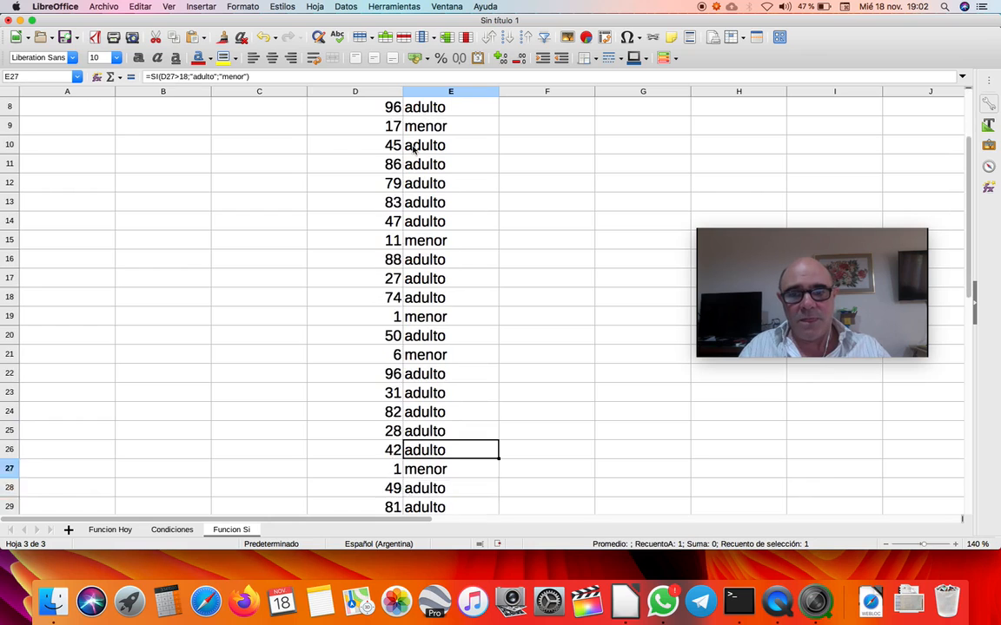
{"action": "key", "text": "Up"}
{"action": "key", "text": "Up"}
{"action": "key", "text": "Up"}
{"action": "key", "text": "Left"}
{"action": "key", "text": "Right"}
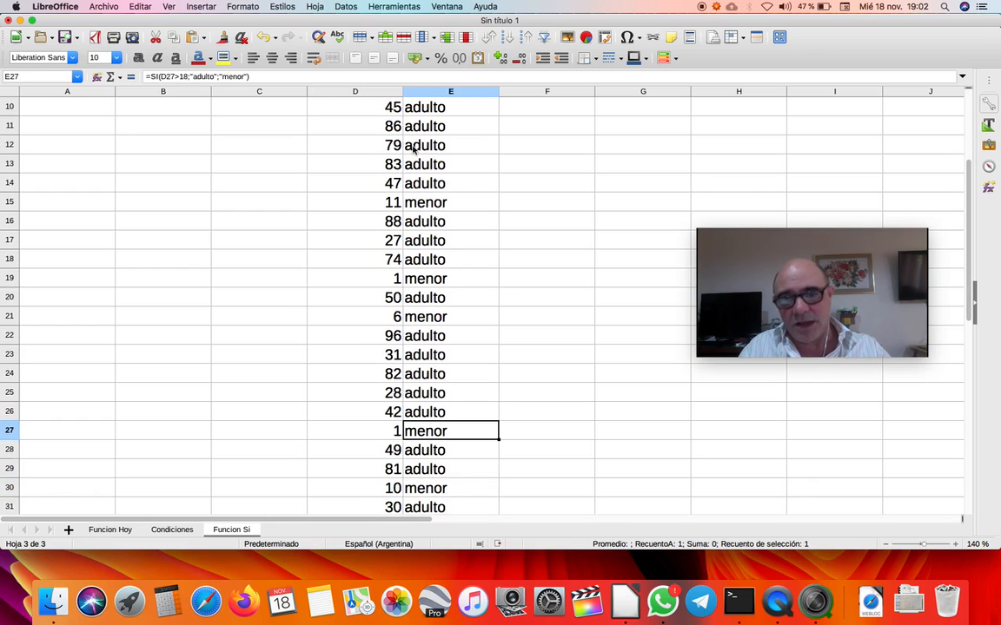
{"action": "key", "text": "Down"}
{"action": "key", "text": "Down"}
{"action": "key", "text": "Down"}
{"action": "key", "text": "Down"}
{"action": "key", "text": "Up"}
{"action": "key", "text": "Left"}
{"action": "key", "text": "Right"}
{"action": "key", "text": "Down"}
{"action": "key", "text": "Down"}
{"action": "key", "text": "Down"}
{"action": "key", "text": "Down"}
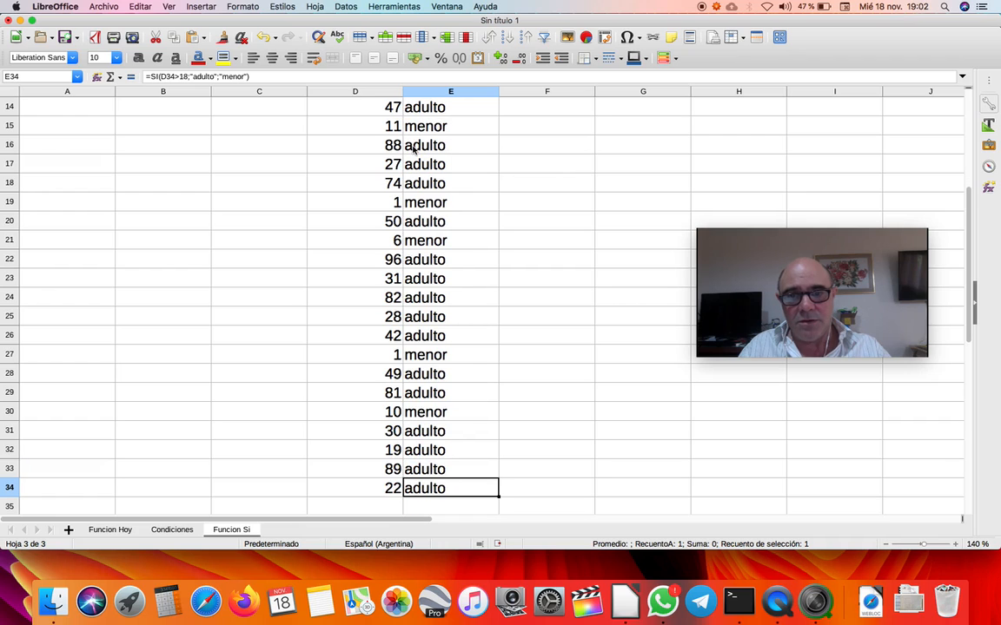
Step: Go back up the list and examine the label in E5, next to the number 18
{"action": "key", "text": "Left"}
{"action": "key", "text": "Up"}
{"action": "key", "text": "Up"}
{"action": "key", "text": "Up"}
{"action": "key", "text": "Up"}
{"action": "key", "text": "Up"}
{"action": "key", "text": "Up"}
{"action": "key", "text": "Up"}
{"action": "key", "text": "Up"}
{"action": "key", "text": "Up"}
{"action": "key", "text": "Up"}
{"action": "key", "text": "Up"}
{"action": "key", "text": "Up"}
{"action": "key", "text": "Up"}
{"action": "key", "text": "Up"}
{"action": "key", "text": "Up"}
{"action": "key", "text": "Up"}
{"action": "key", "text": "Up"}
{"action": "key", "text": "Up"}
{"action": "key", "text": "Up"}
{"action": "key", "text": "Up"}
{"action": "key", "text": "Up"}
{"action": "key", "text": "Up"}
{"action": "key", "text": "Up"}
{"action": "key", "text": "Up"}
{"action": "key", "text": "Up"}
{"action": "key", "text": "Up"}
{"action": "key", "text": "Up"}
{"action": "key", "text": "Up"}
{"action": "key", "text": "Up"}
{"action": "key", "text": "Up"}
{"action": "key", "text": "Up"}
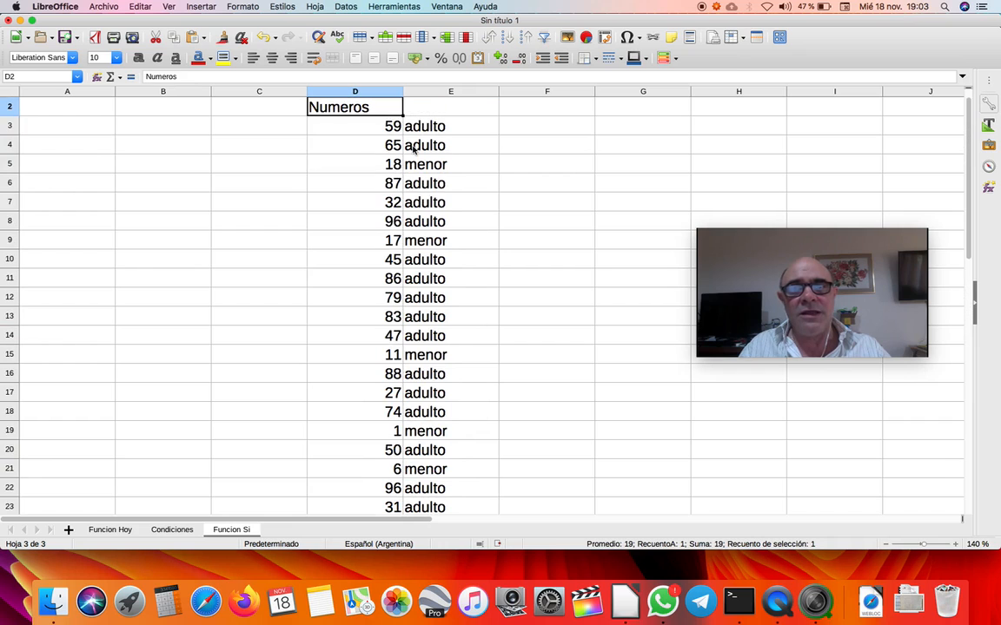
{"action": "key", "text": "Down"}
{"action": "key", "text": "Down"}
{"action": "key", "text": "Down"}
{"action": "key", "text": "Right"}
Step: Change the test in cell E3's SI formula to D3>=18
{"action": "left_click_drag", "start_coordinate": [805, 327], "coordinate": [630, 207]}
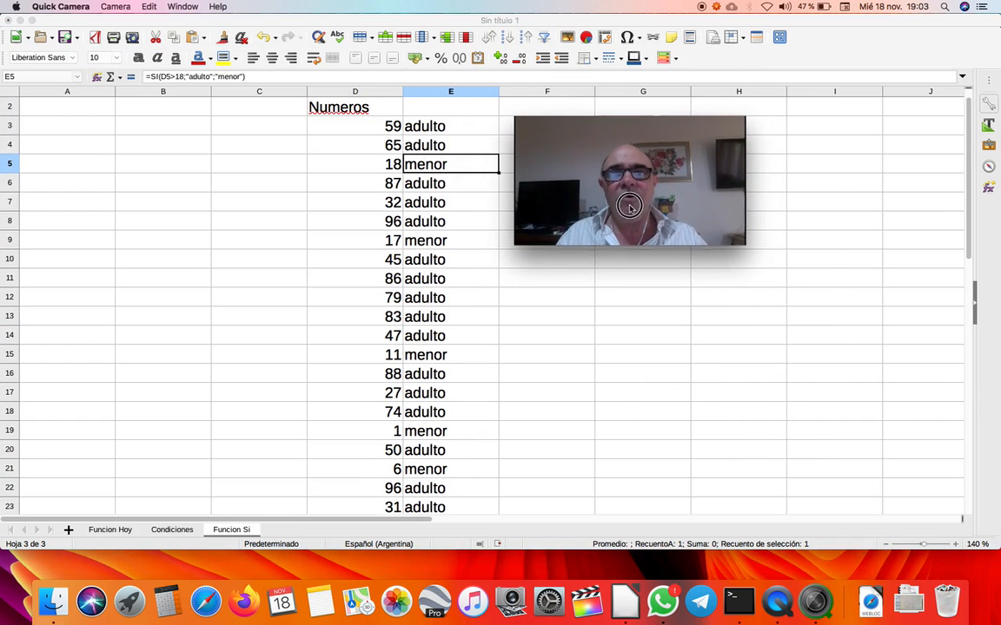
{"action": "left_click", "coordinate": [452, 131]}
{"action": "double_click", "coordinate": [453, 132]}
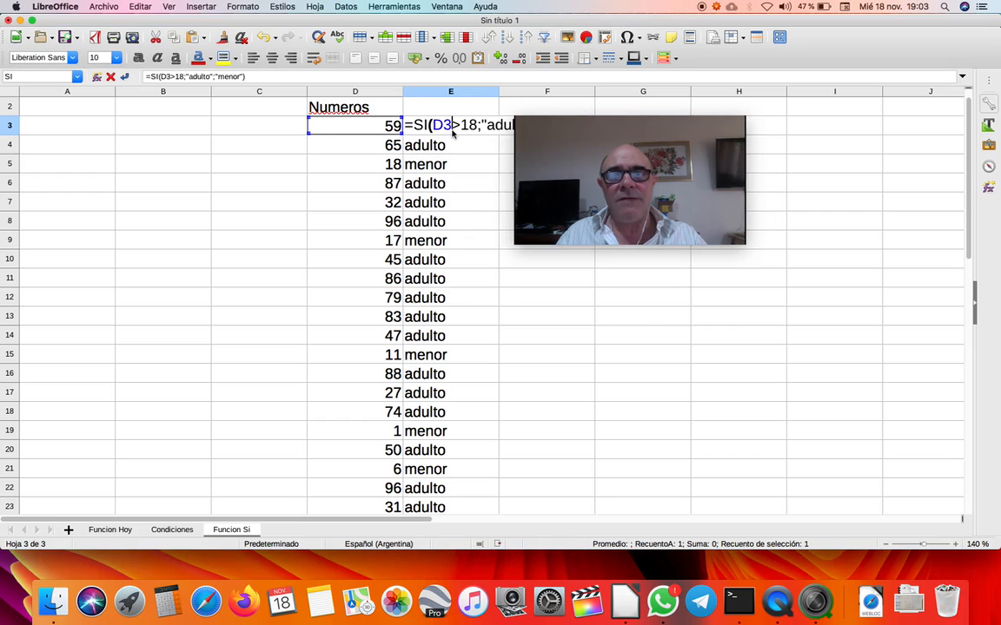
{"action": "left_click_drag", "start_coordinate": [556, 160], "coordinate": [650, 173]}
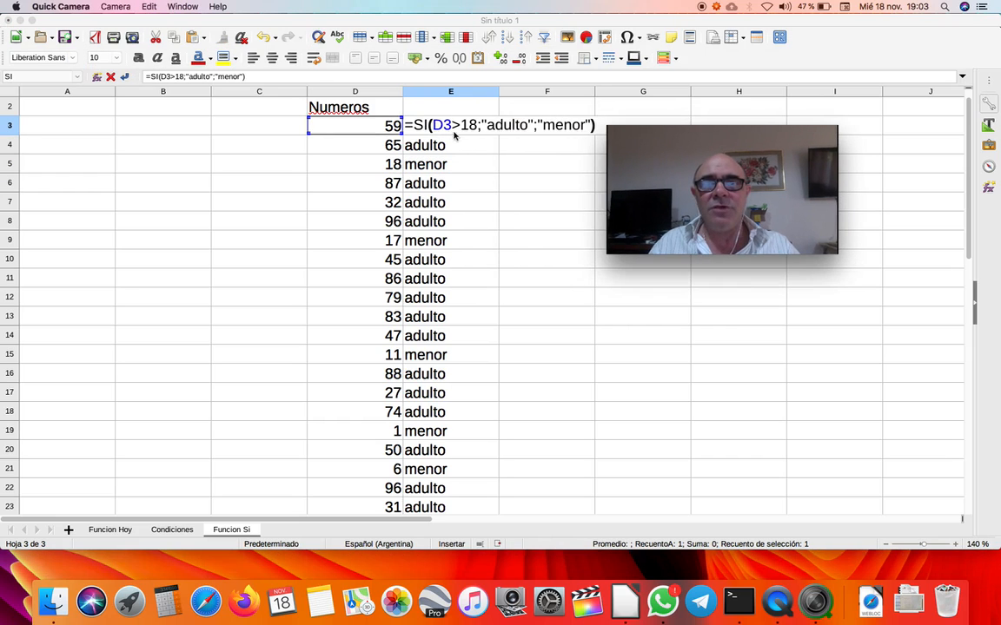
{"action": "left_click", "coordinate": [454, 133]}
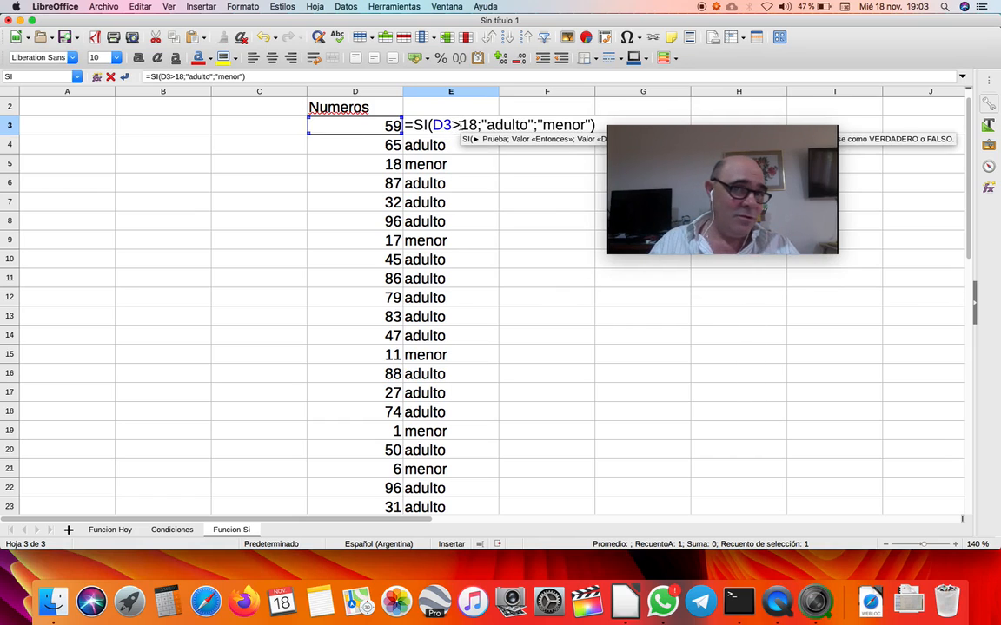
{"action": "type", "text": "="}
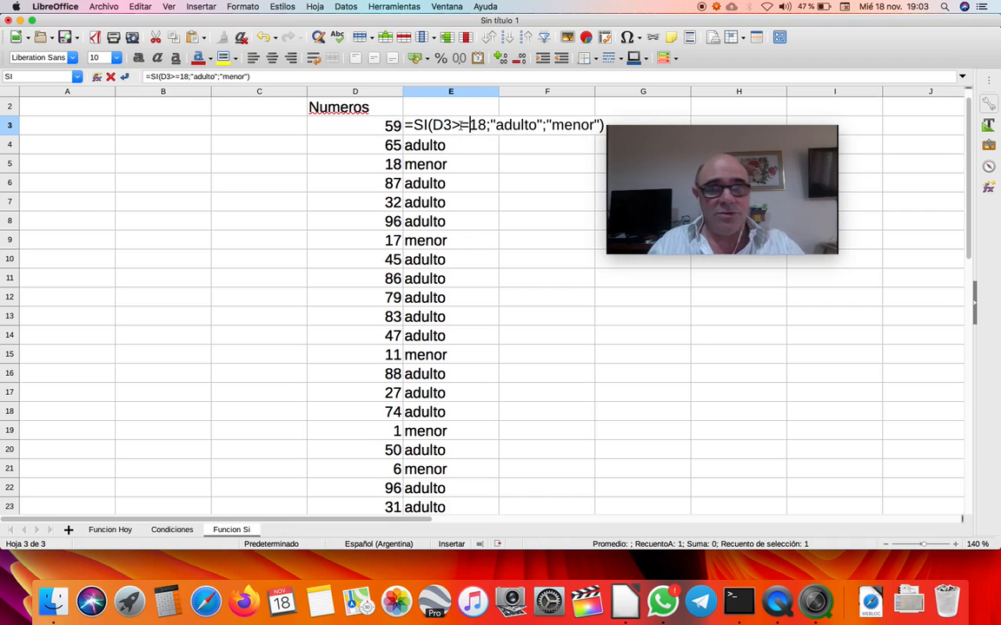
{"action": "key", "text": "Return"}
Step: Fill the updated E3 formula down through E34 and check the label next to the number 18
{"action": "left_click", "coordinate": [462, 129]}
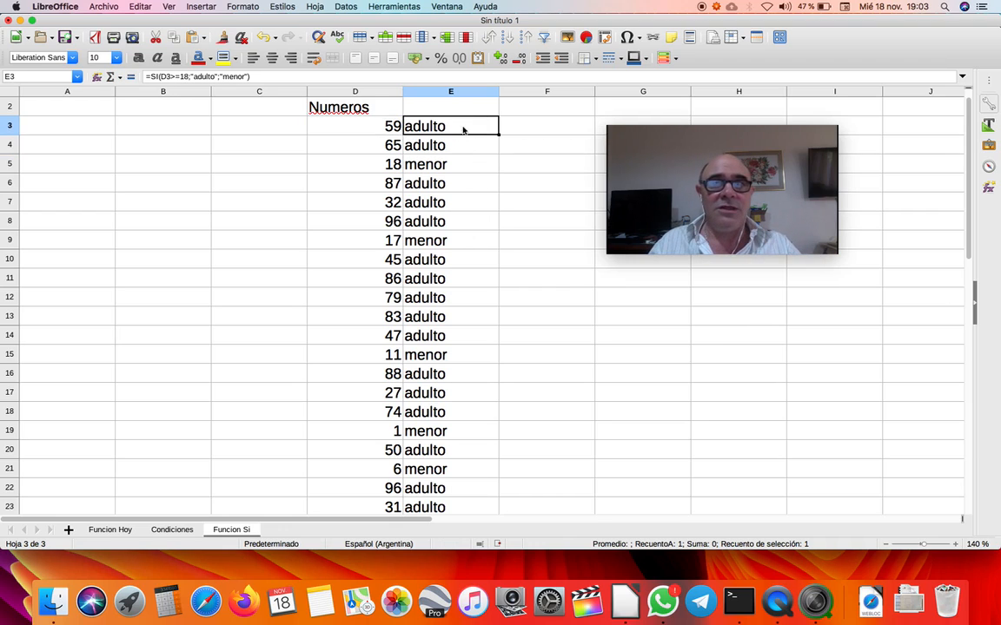
{"action": "left_click_drag", "start_coordinate": [497, 134], "coordinate": [473, 274]}
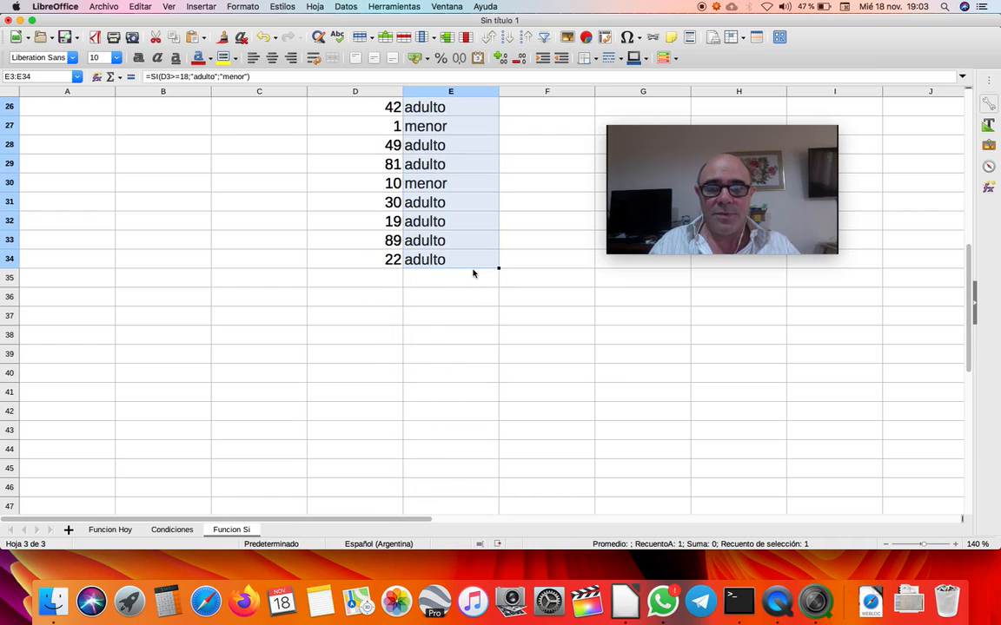
{"action": "scroll", "coordinate": [473, 274], "scroll_direction": "up", "scroll_amount": 10}
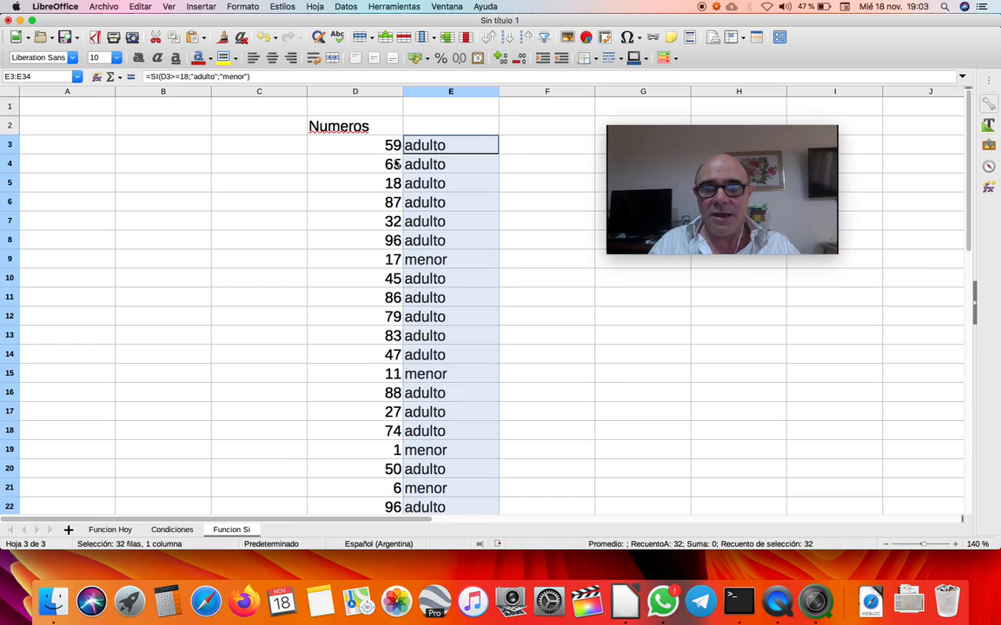
{"action": "left_click", "coordinate": [357, 183]}
{"action": "left_click", "coordinate": [444, 185]}
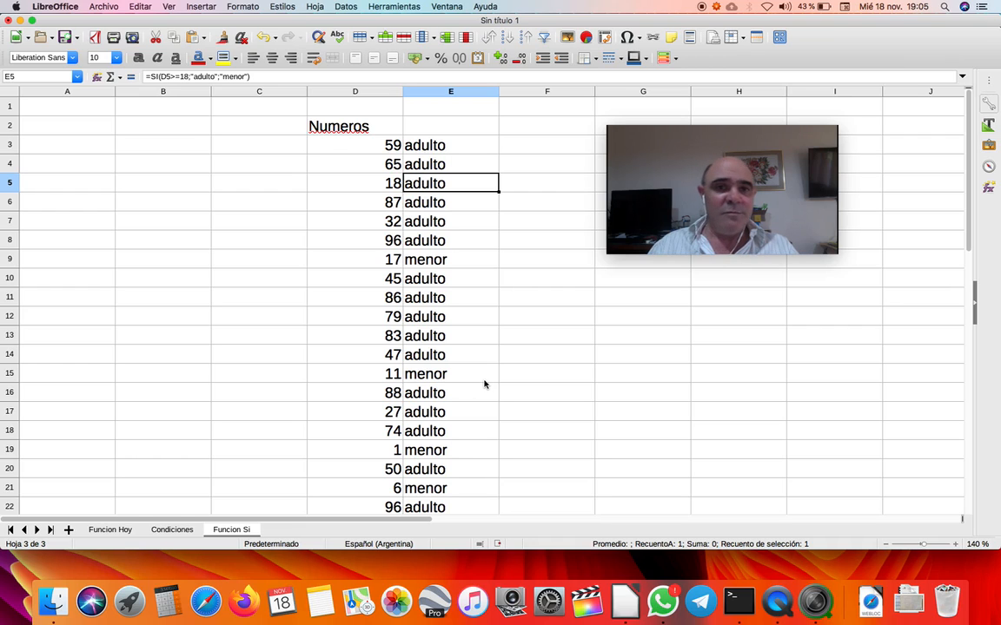
{"action": "left_click_drag", "start_coordinate": [743, 139], "coordinate": [497, 46]}
{"action": "left_click", "coordinate": [700, 233]}
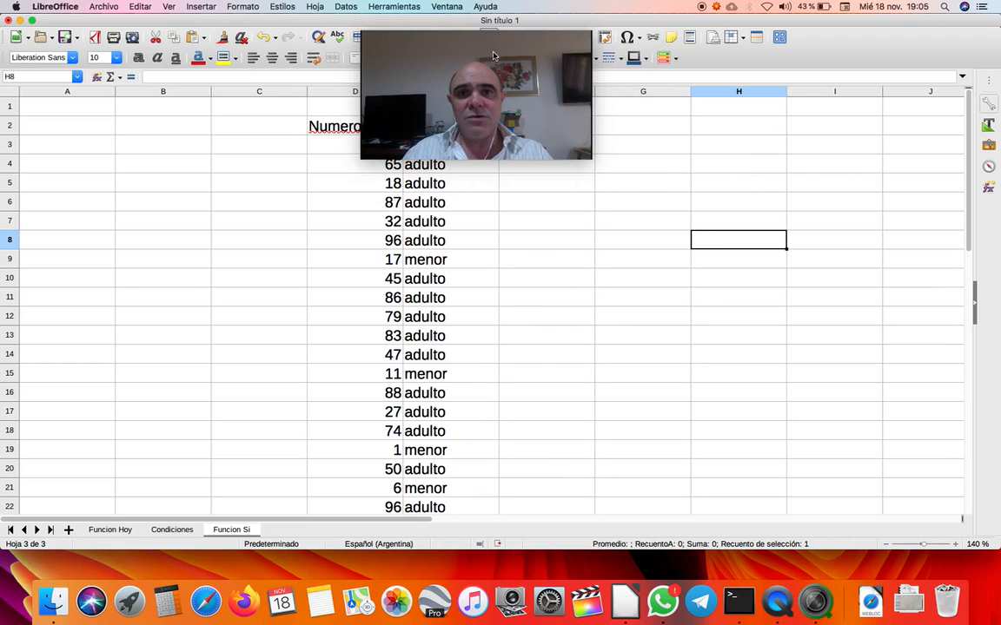
{"action": "left_click_drag", "start_coordinate": [495, 54], "coordinate": [792, 124]}
{"action": "left_click", "coordinate": [527, 208]}
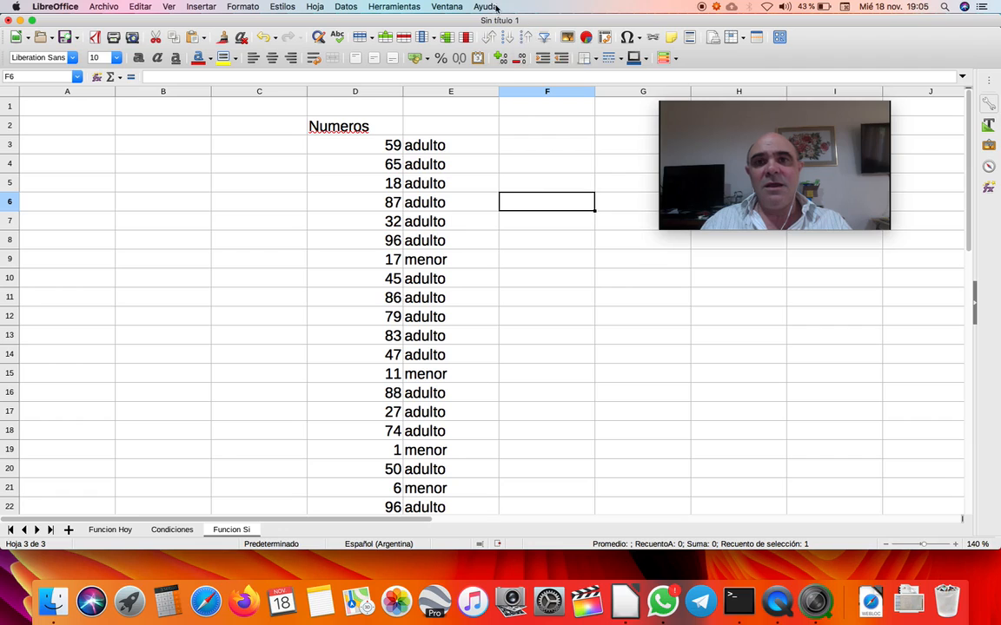
{"action": "left_click", "coordinate": [486, 6]}
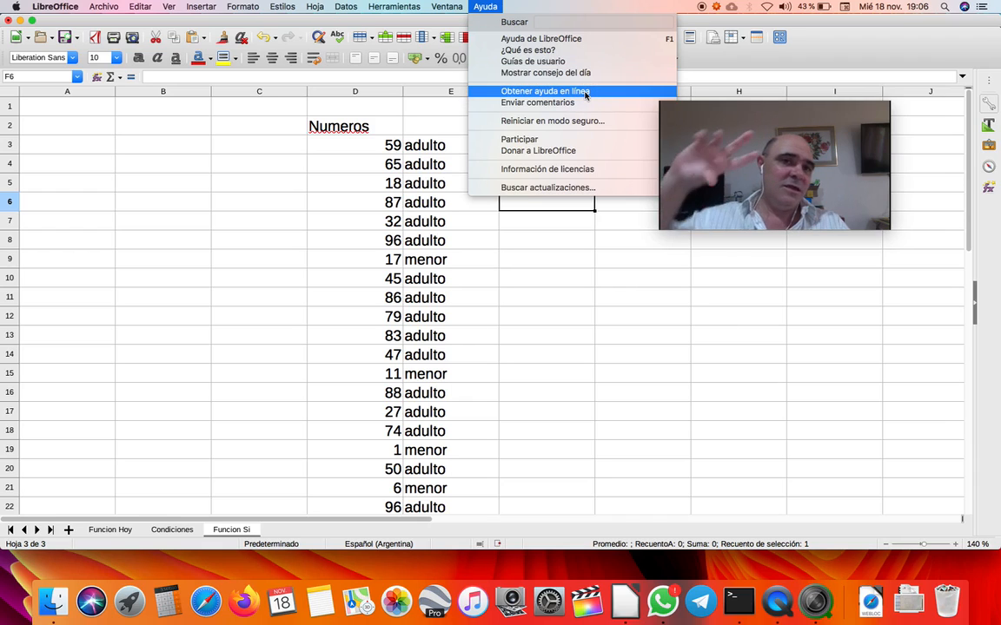
{"action": "left_click", "coordinate": [784, 161]}
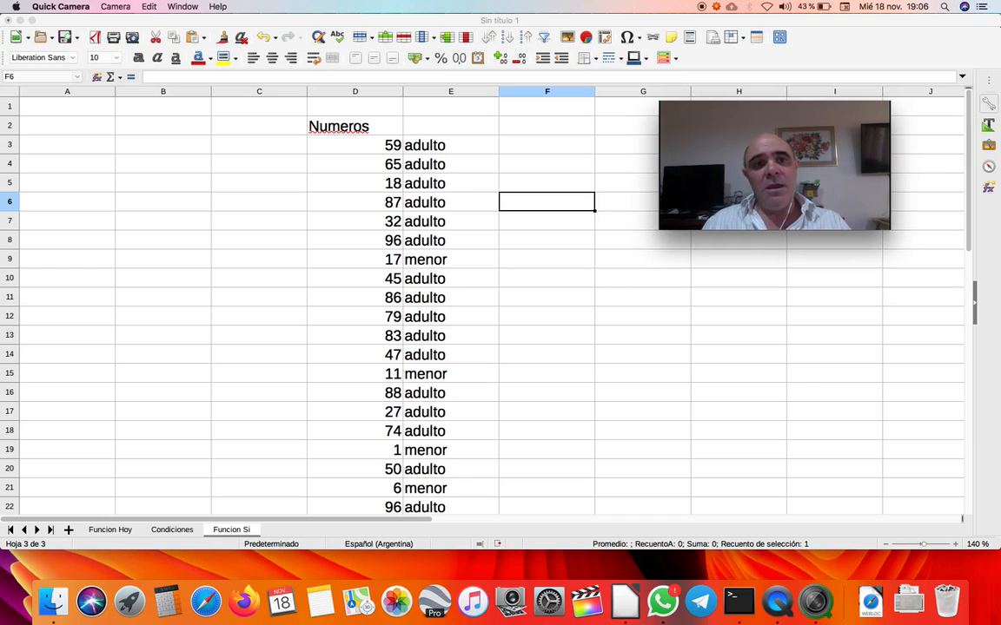
{"action": "left_click_drag", "start_coordinate": [756, 170], "coordinate": [606, 271]}
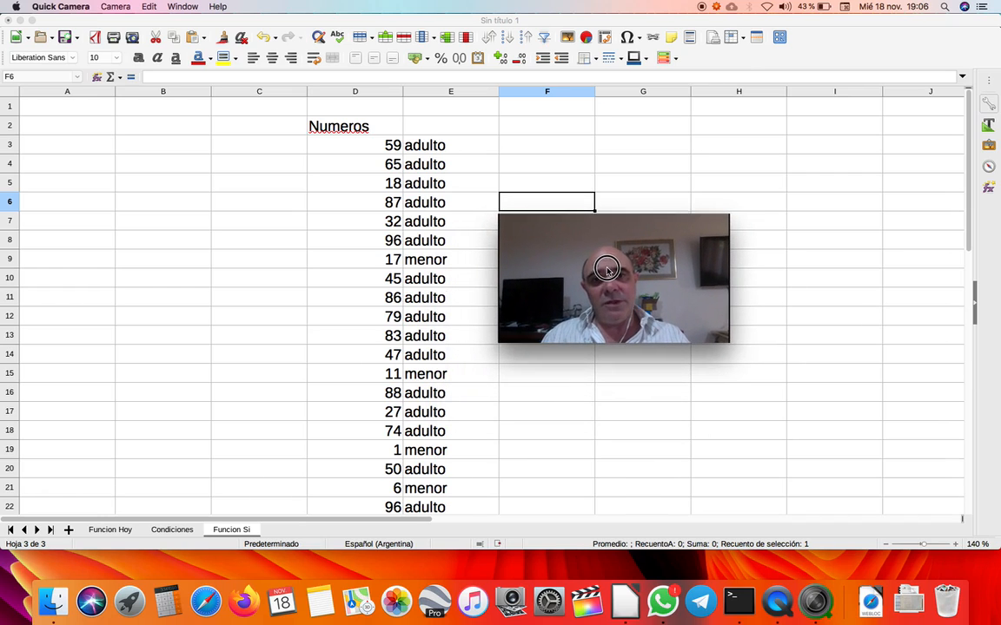